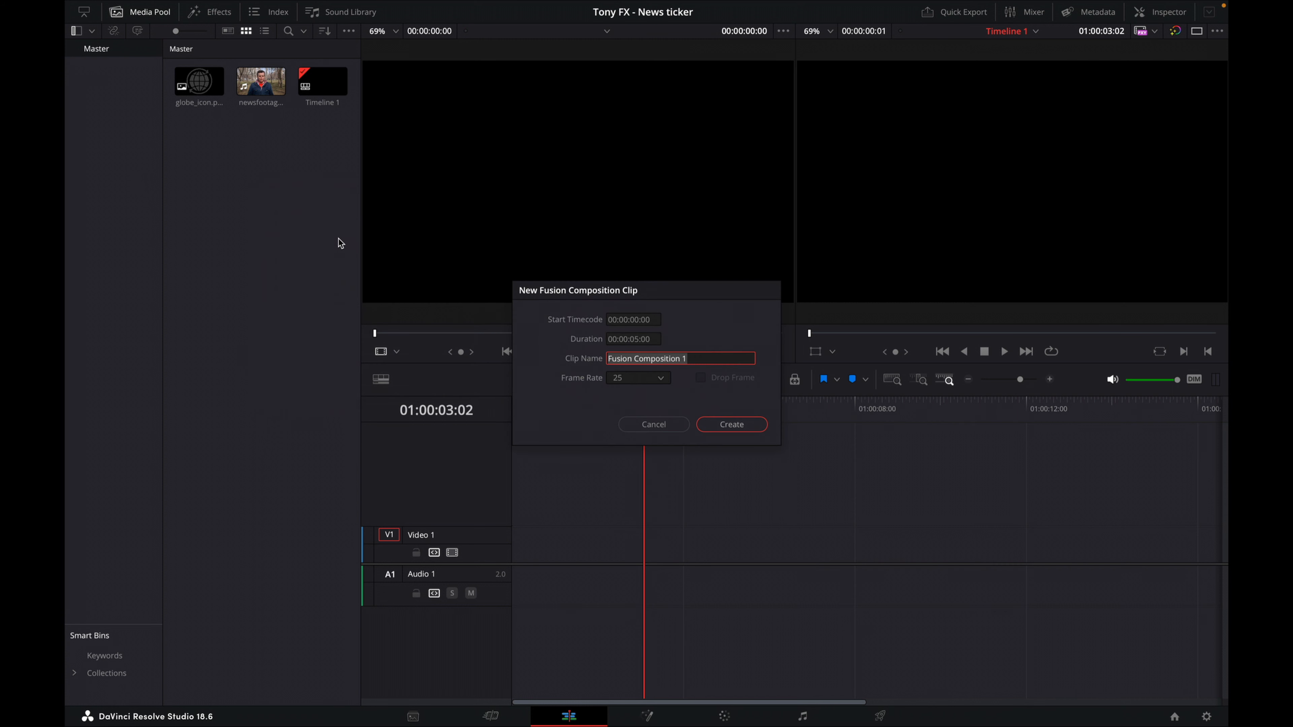
Step: Create the new Fusion composition clip with the name newsticker and a duration of 00:00:10:00
{"action": "type", "text": "newsticker"}
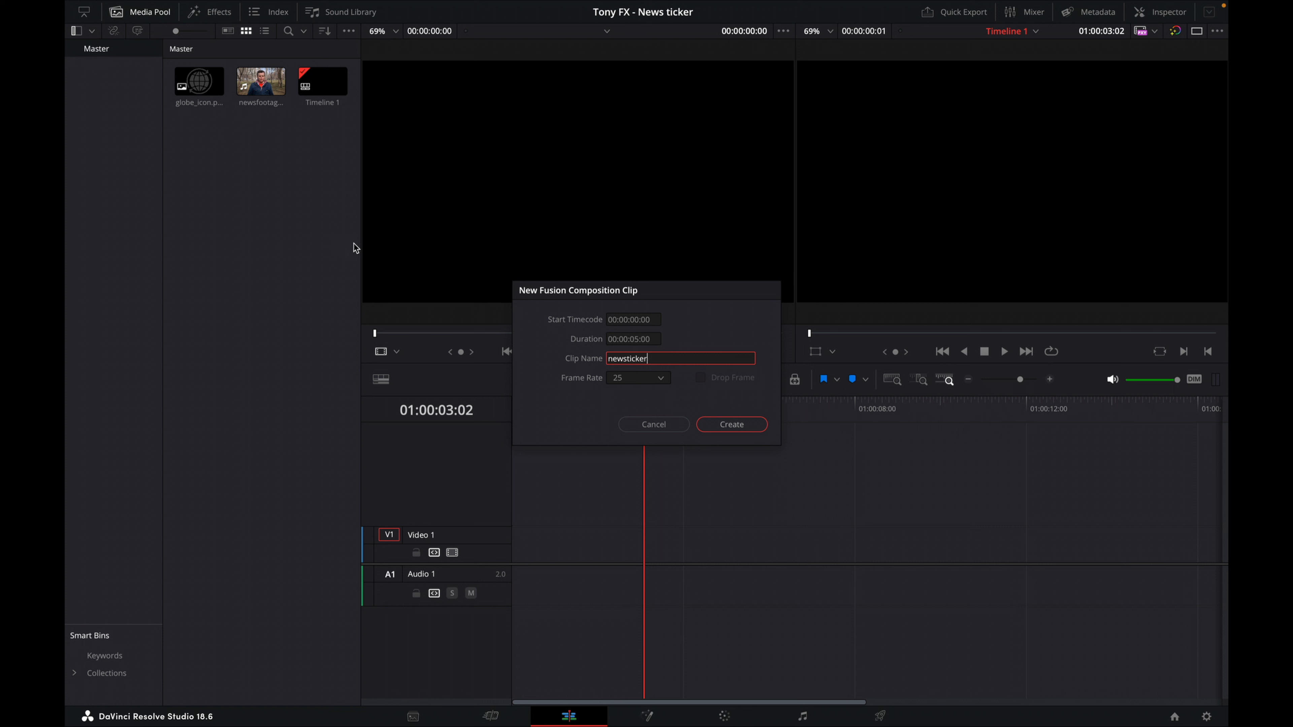
{"action": "left_click", "coordinate": [637, 339]}
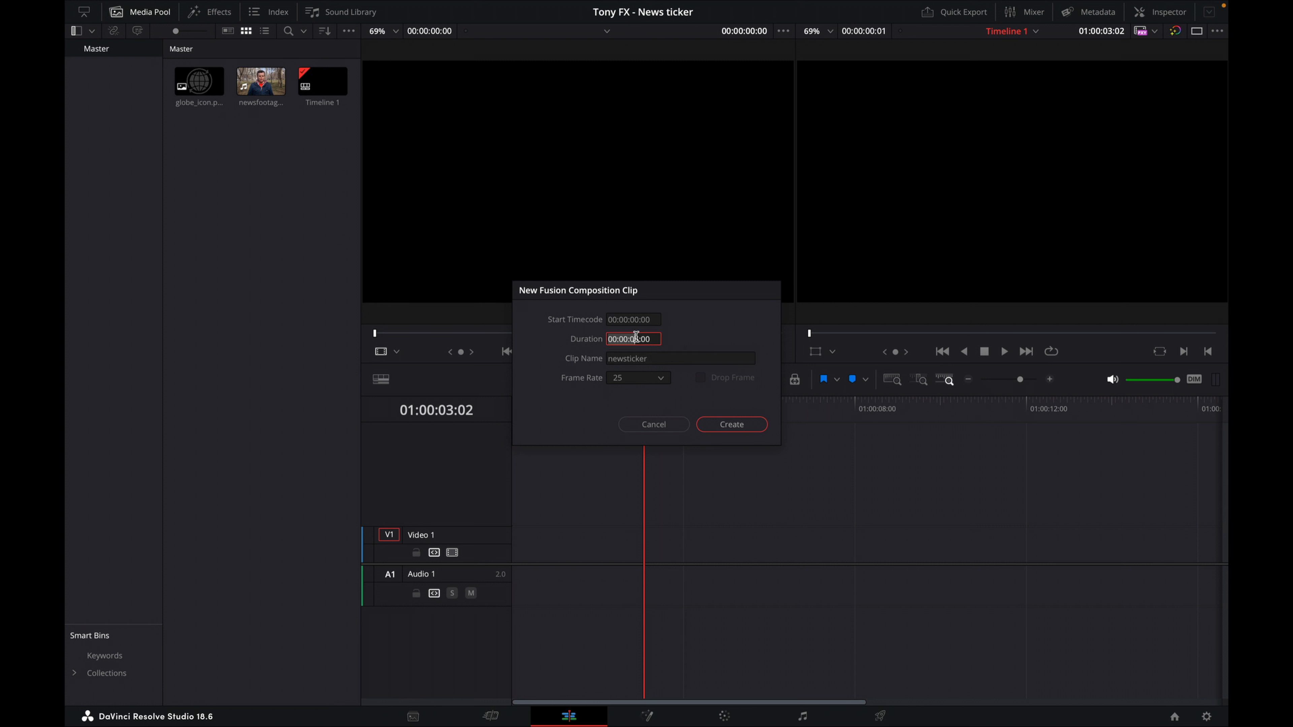
{"action": "key", "text": "Right"}
{"action": "key", "text": "BackSpace"}
{"action": "key", "text": "BackSpace"}
{"action": "type", "text": "1"}
{"action": "left_click", "coordinate": [745, 427]}
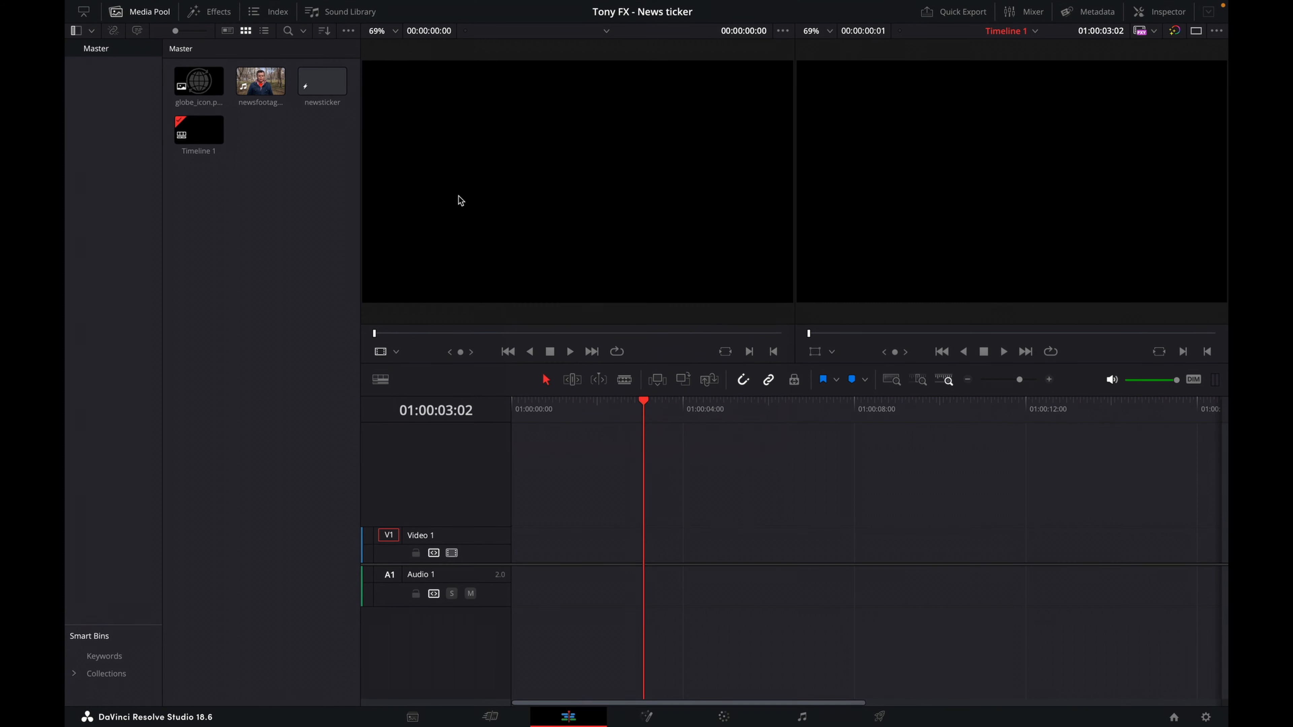
Step: Place the newsticker clip at the start of the Video 1 track and open it in Fusion at about the 4-second mark
{"action": "left_click_drag", "start_coordinate": [320, 90], "coordinate": [676, 556]}
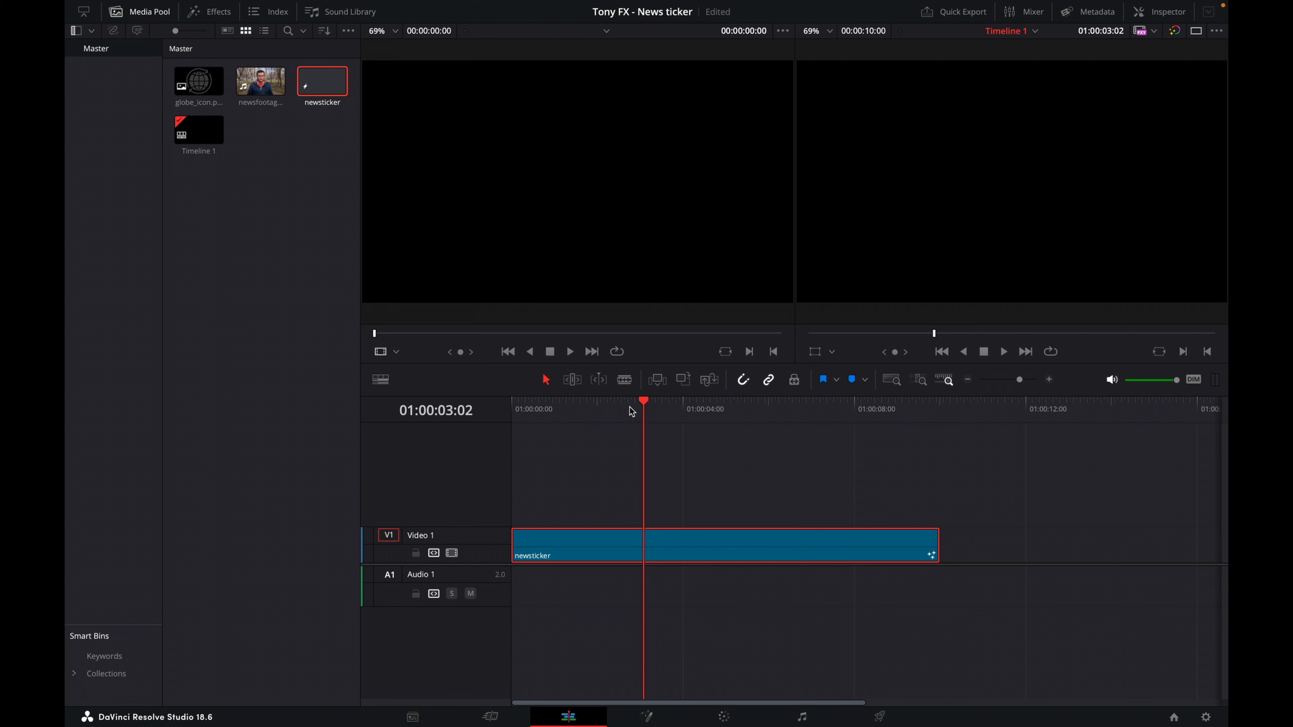
{"action": "left_click_drag", "start_coordinate": [643, 405], "coordinate": [684, 413]}
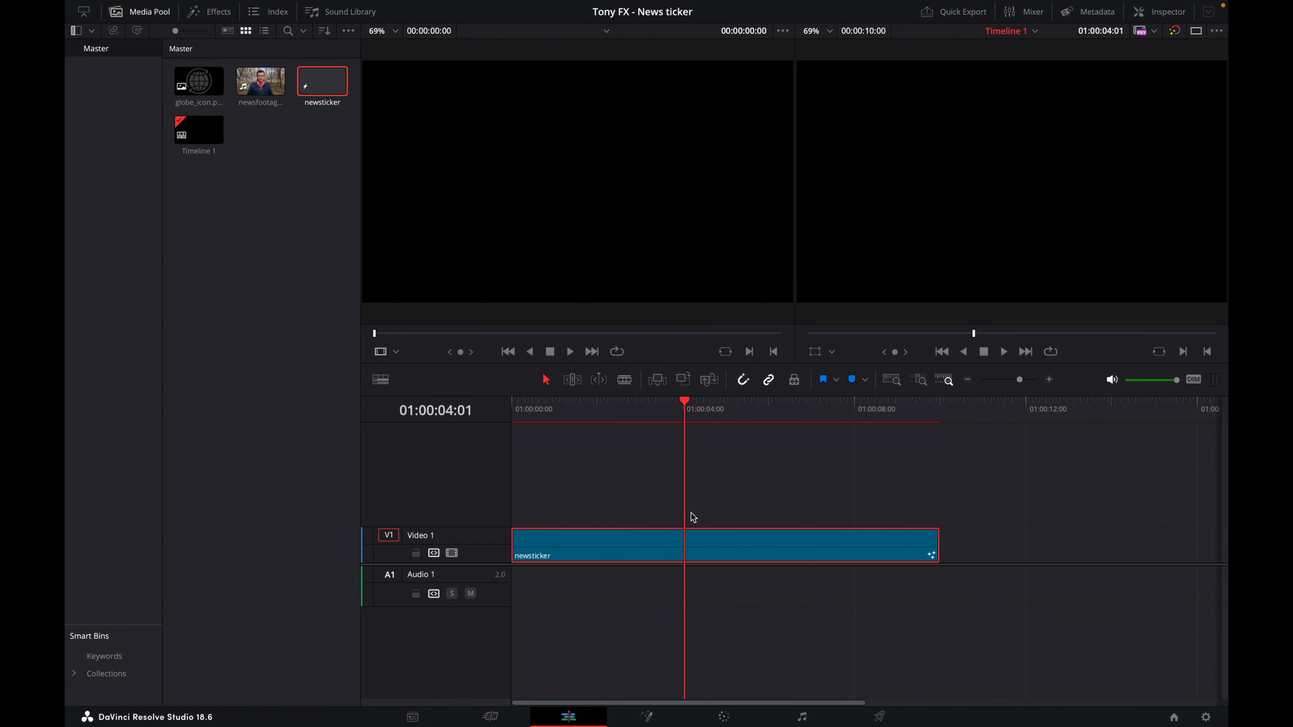
{"action": "left_click", "coordinate": [646, 717]}
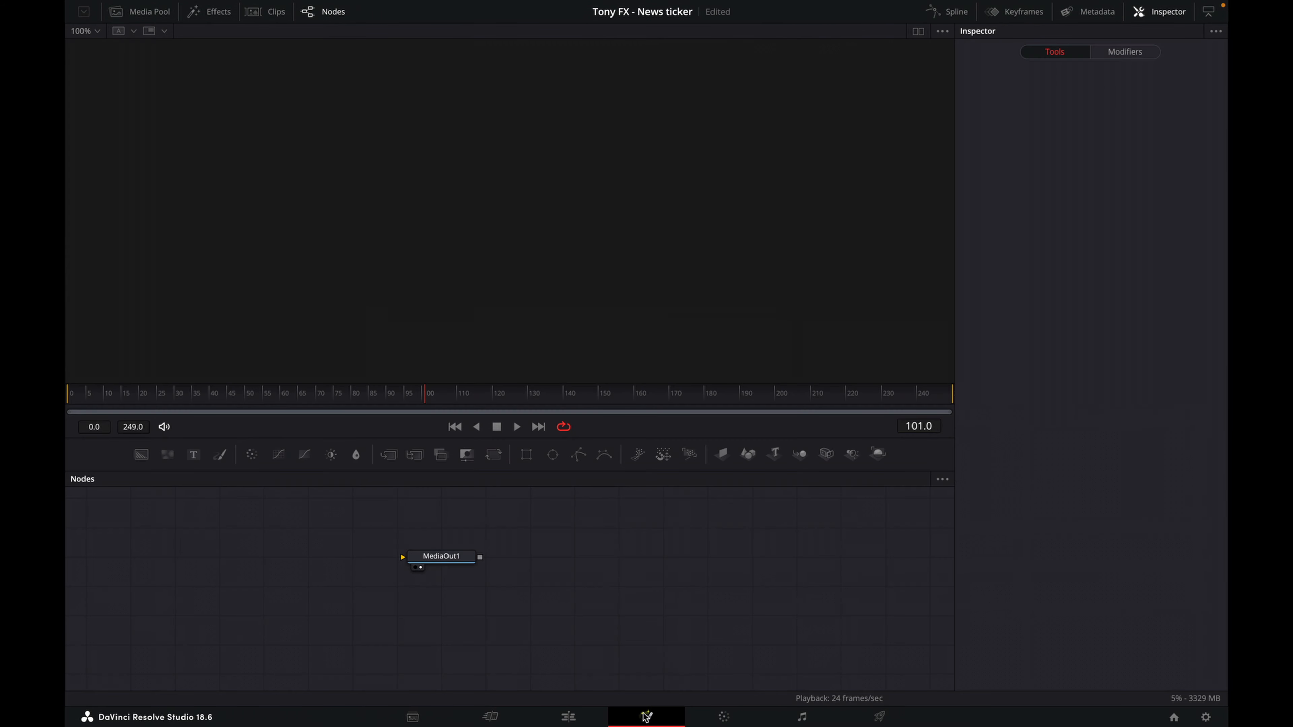
Step: Add a Background node and connect it to MediaOut1, leaving wide space between the two nodes
{"action": "left_click_drag", "start_coordinate": [430, 566], "coordinate": [782, 597]}
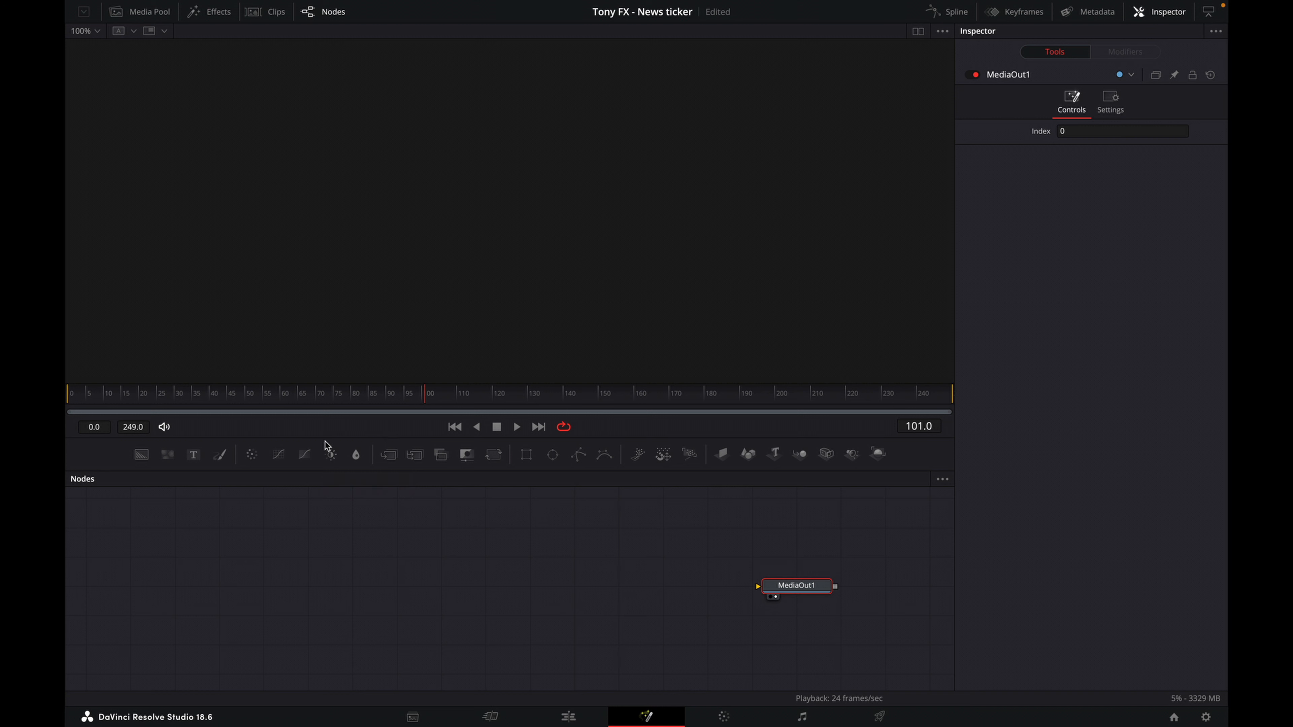
{"action": "left_click_drag", "start_coordinate": [144, 448], "coordinate": [810, 596]}
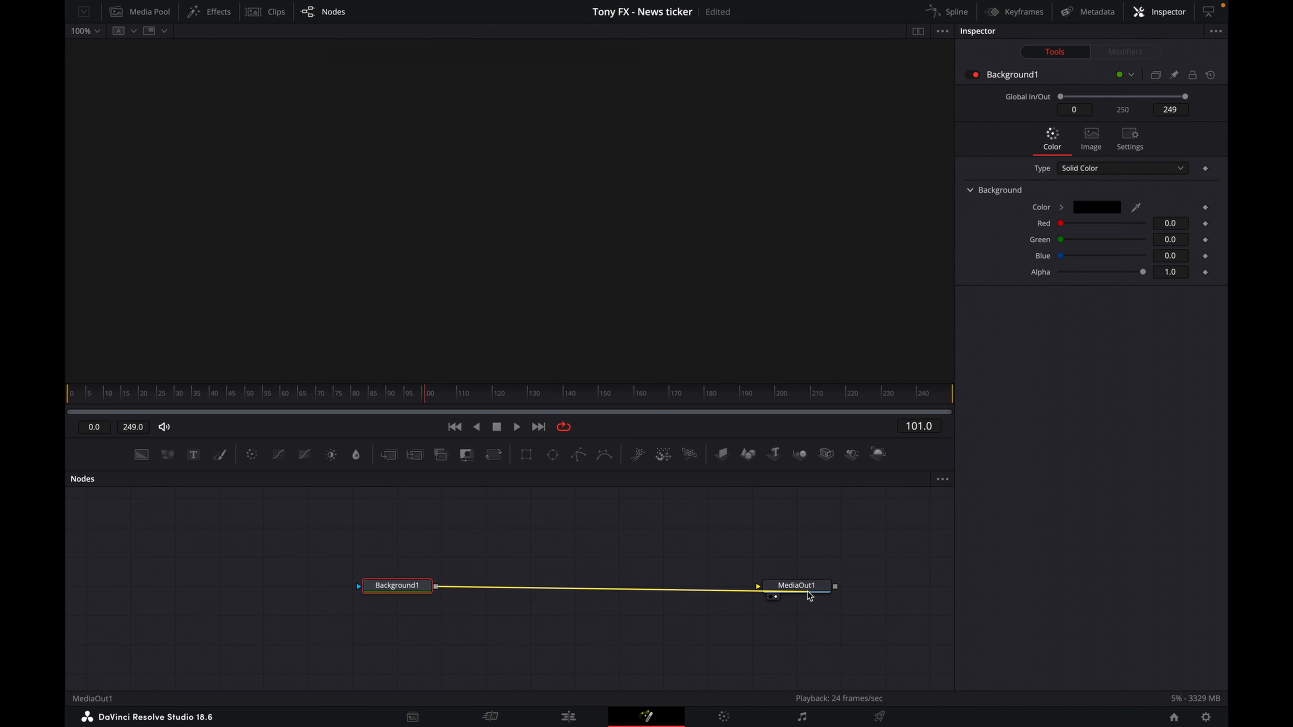
{"action": "left_click_drag", "start_coordinate": [400, 589], "coordinate": [310, 589]}
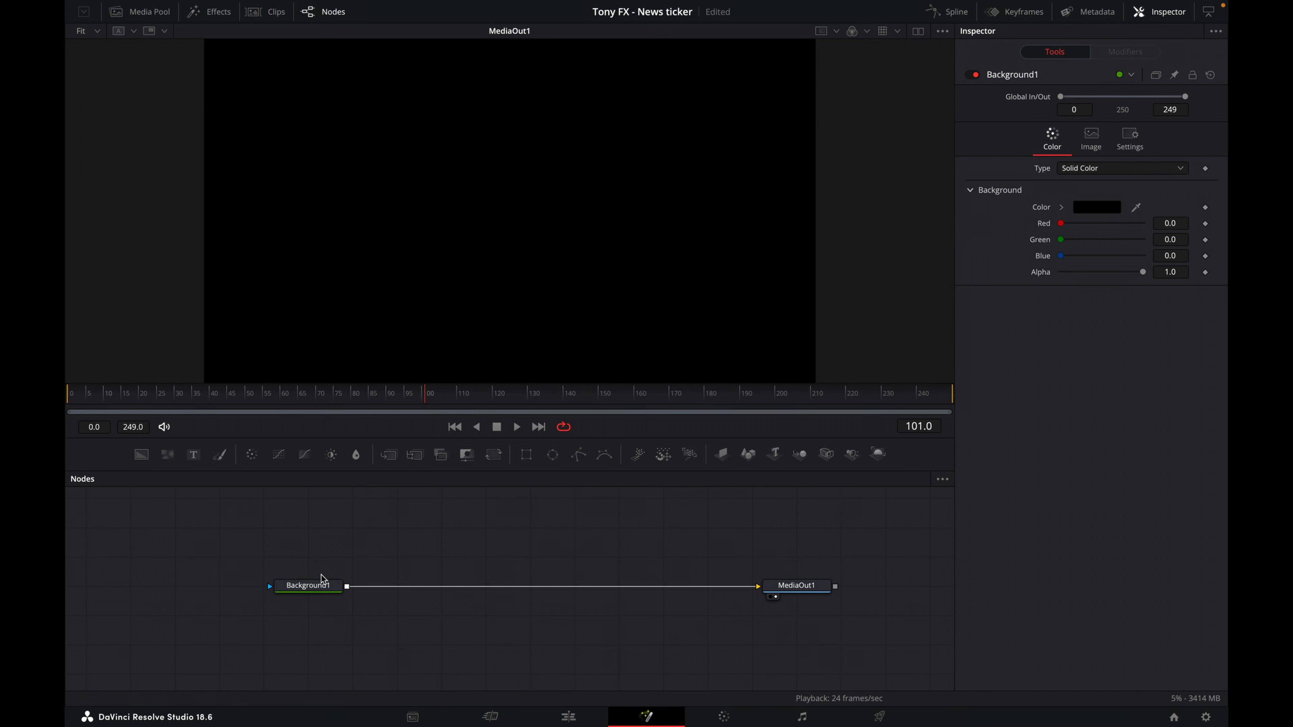
Step: Add a Rectangle mask to the Background node and set the mask's width to 1.0
{"action": "left_click", "coordinate": [526, 455]}
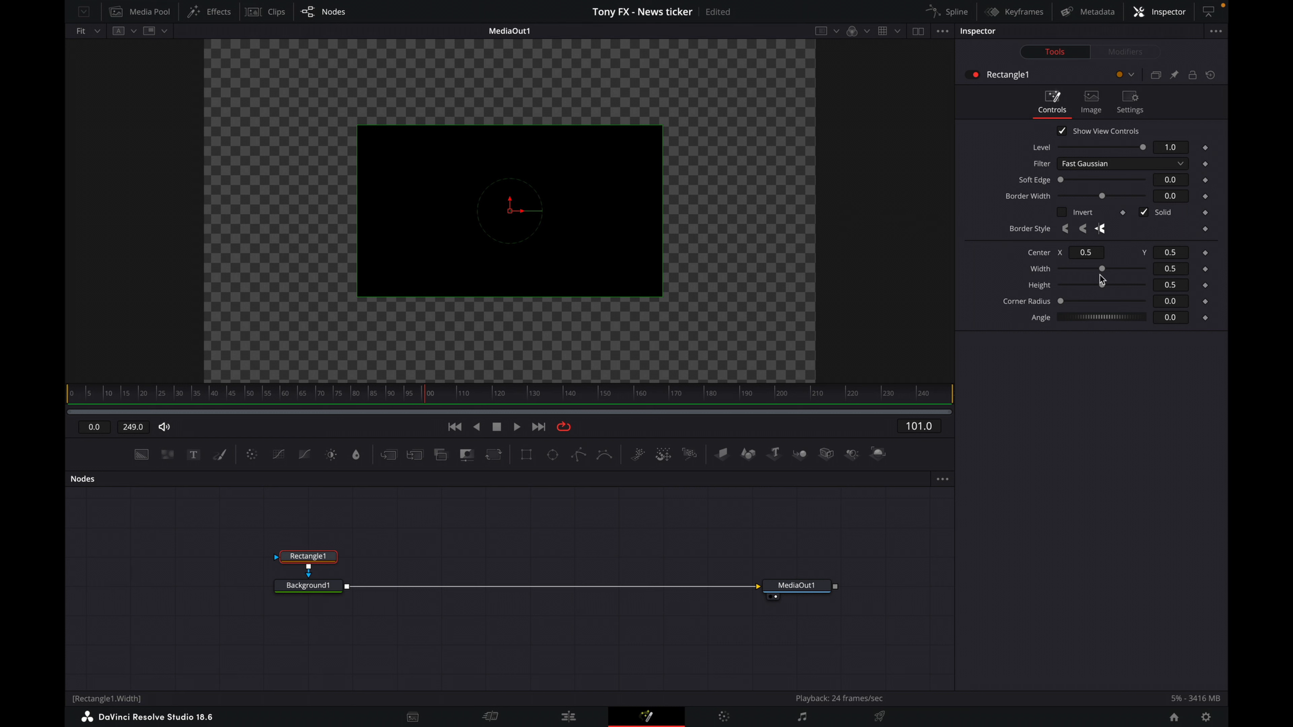
{"action": "left_click", "coordinate": [1179, 269]}
{"action": "key", "text": "BackSpace"}
{"action": "key", "text": "BackSpace"}
{"action": "key", "text": "BackSpace"}
{"action": "type", "text": "1"}
{"action": "key", "text": "Tab"}
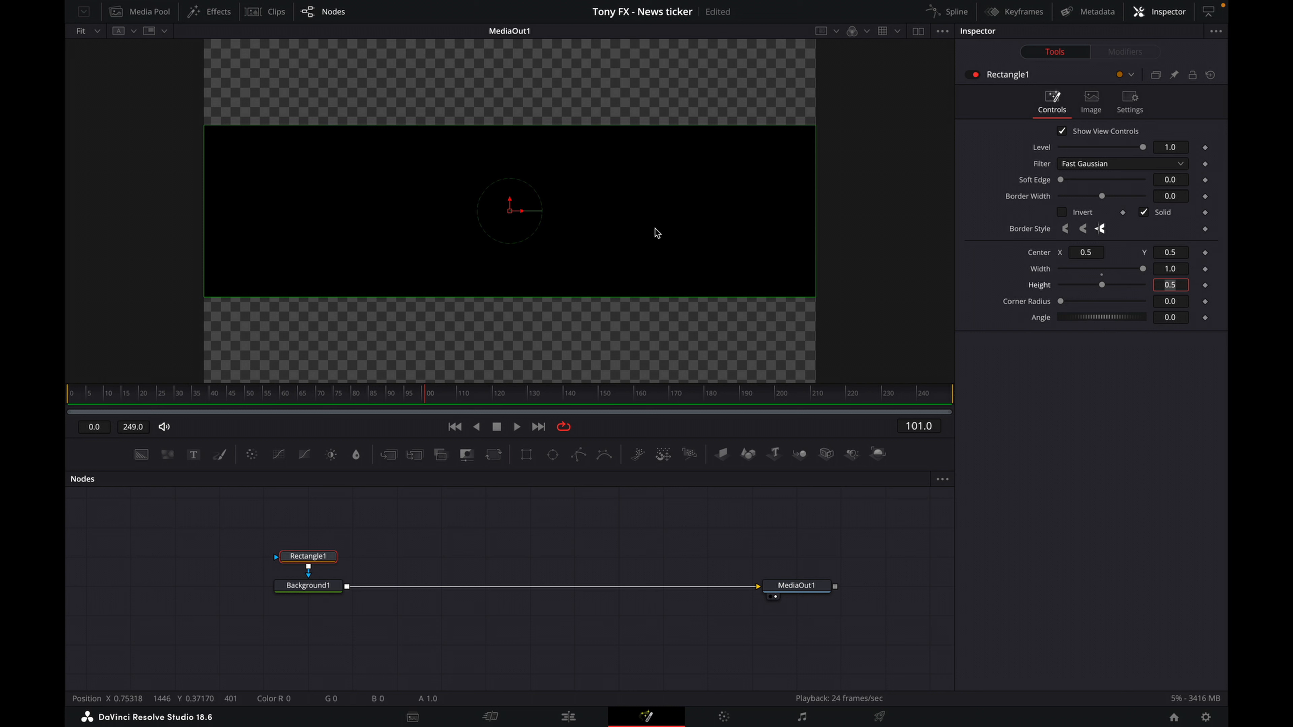
Step: Set the Rectangle mask's center Y to 0.214
{"action": "left_click", "coordinate": [1183, 253]}
{"action": "key", "text": "BackSpace"}
{"action": "type", "text": "214"}
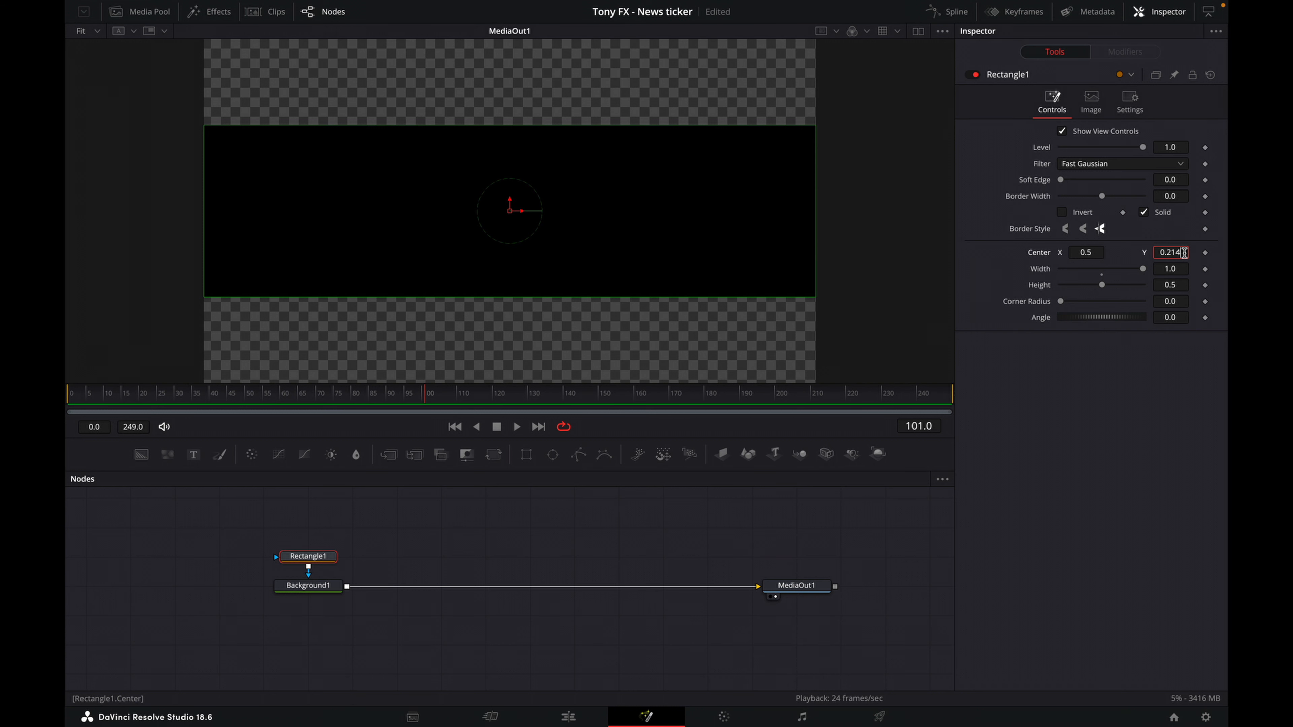
{"action": "key", "text": "Tab"}
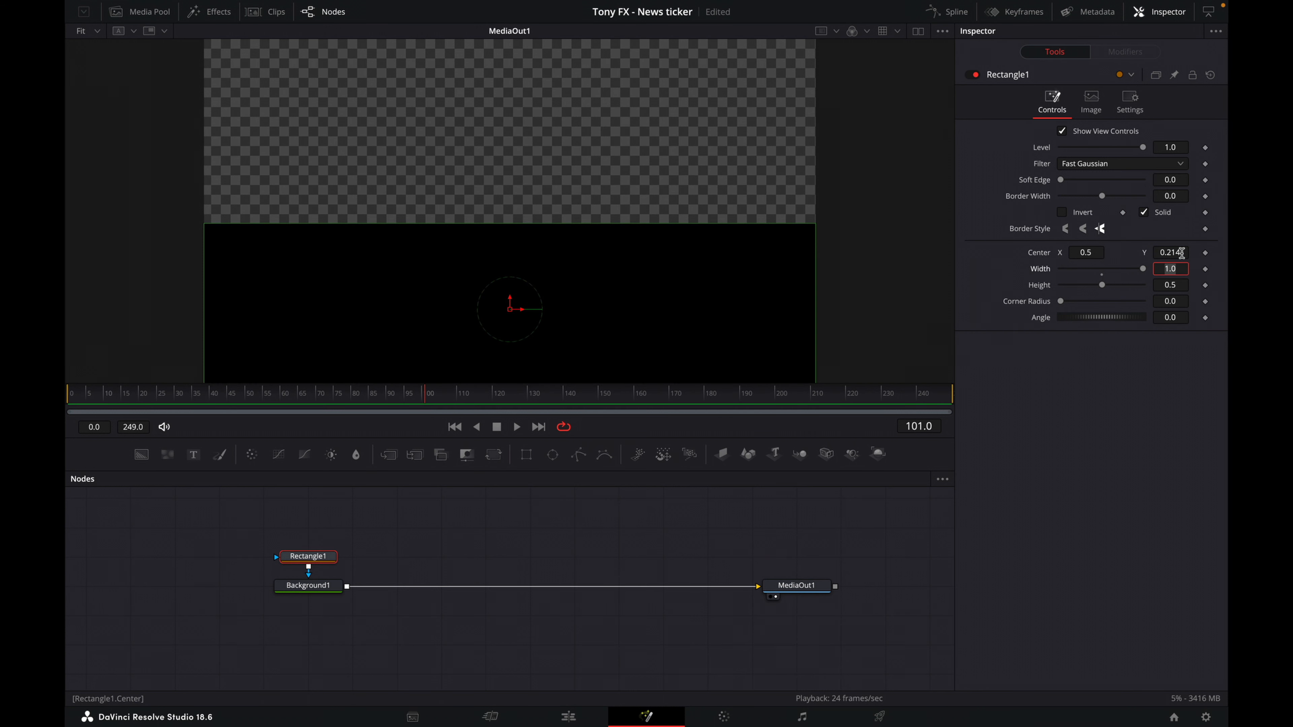
Step: Enlarge the viewer area and set the Rectangle mask's height to 0.175
{"action": "scroll", "coordinate": [779, 197], "scroll_direction": "down", "scroll_amount": 2}
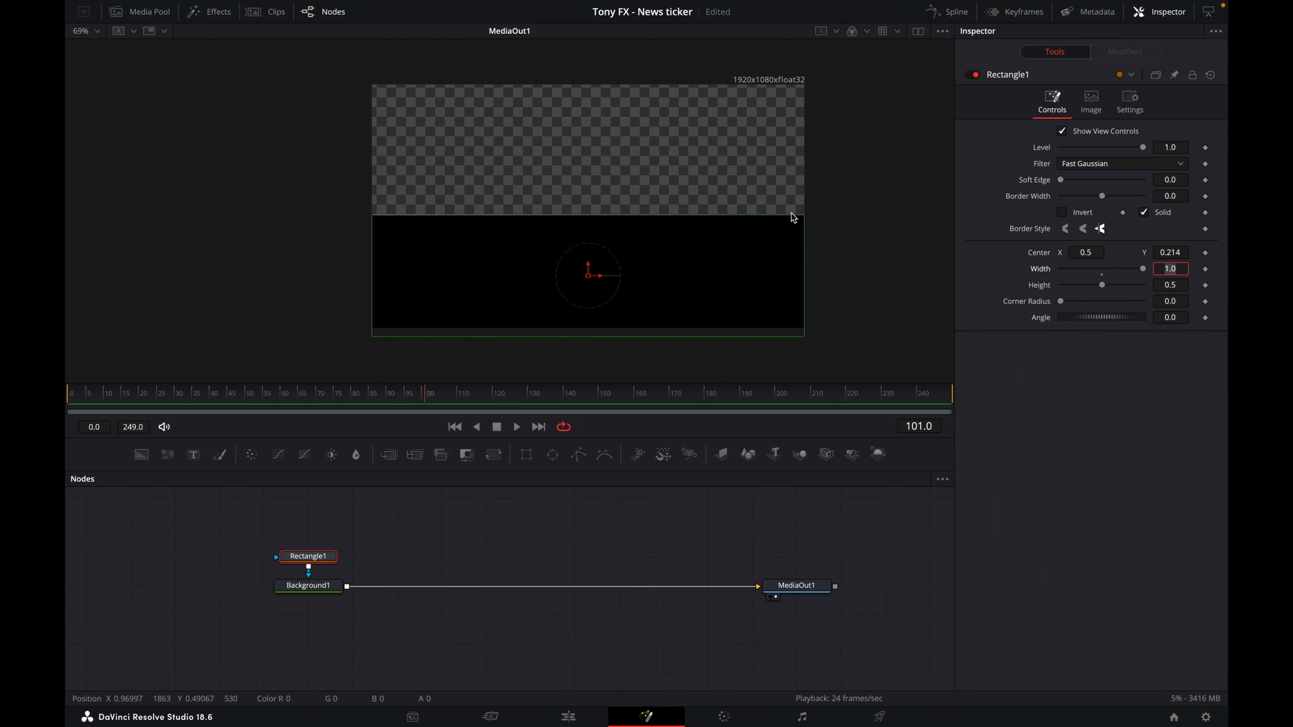
{"action": "left_click_drag", "start_coordinate": [792, 216], "coordinate": [755, 268]}
{"action": "left_click_drag", "start_coordinate": [751, 438], "coordinate": [736, 497]}
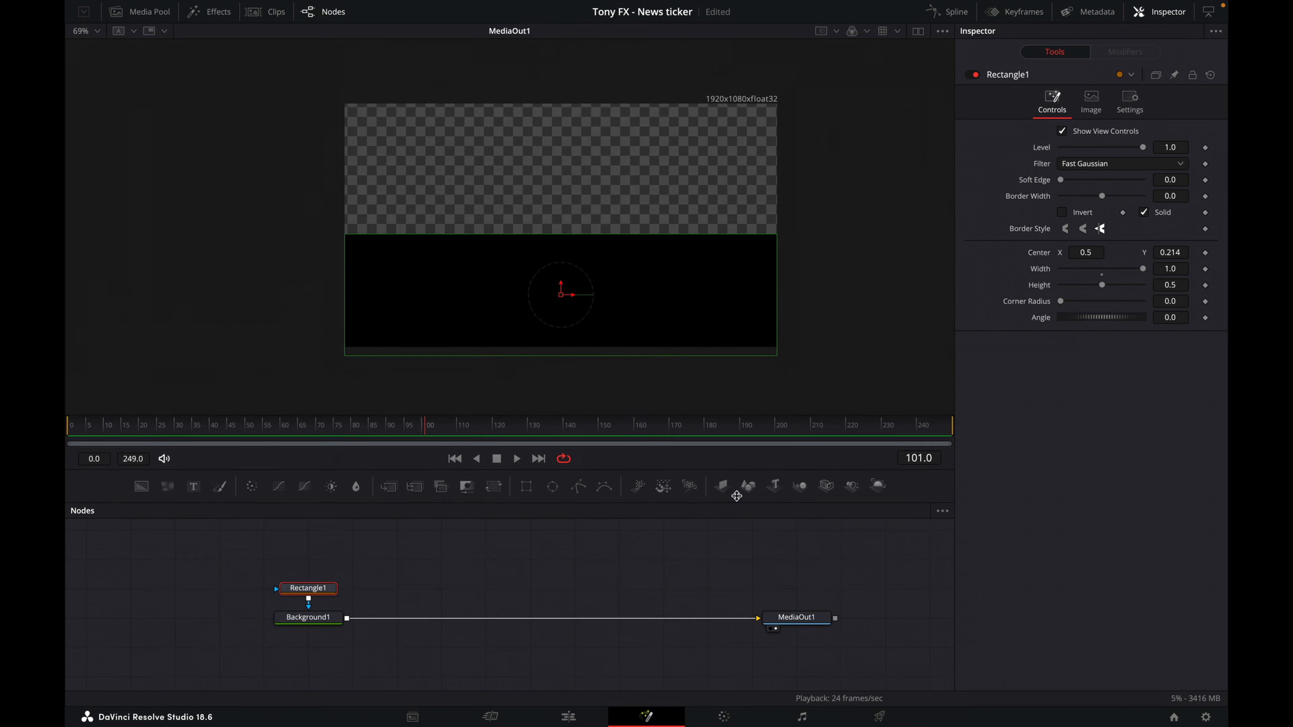
{"action": "scroll", "coordinate": [707, 367], "scroll_direction": "up", "scroll_amount": 2}
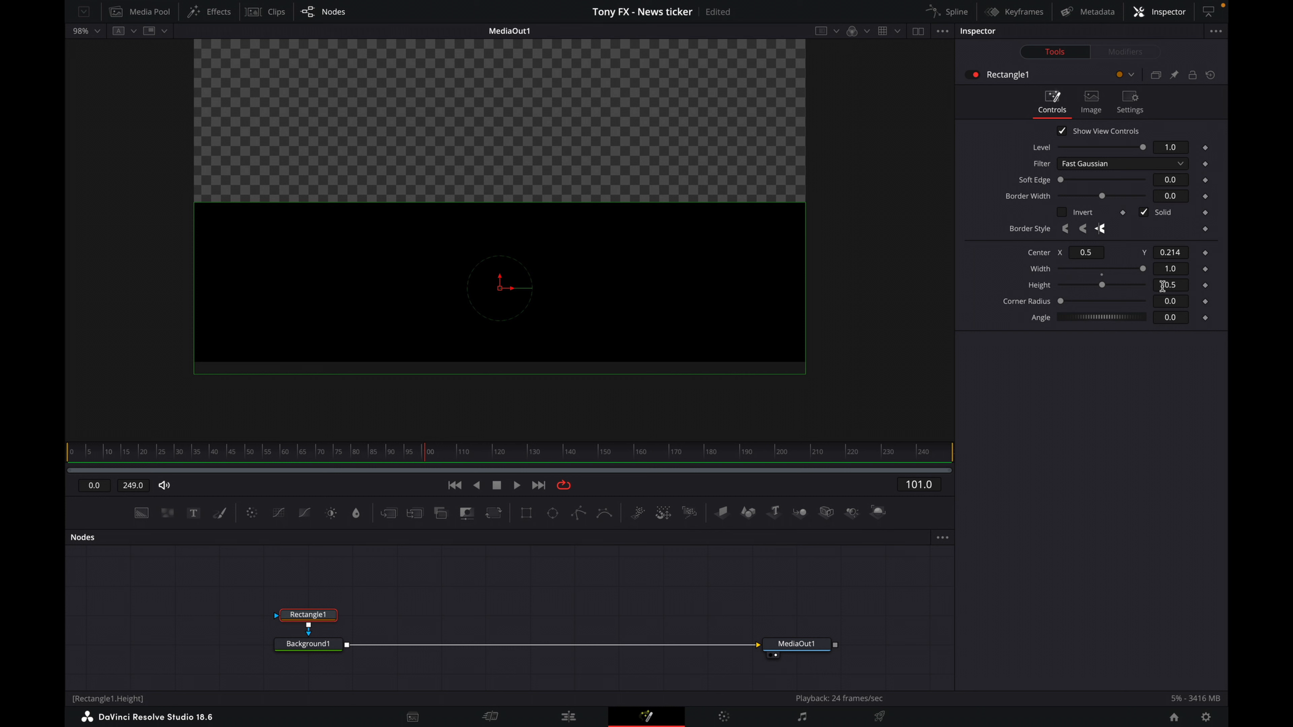
{"action": "left_click", "coordinate": [1176, 286]}
{"action": "type", "text": "0.175"}
{"action": "key", "text": "Tab"}
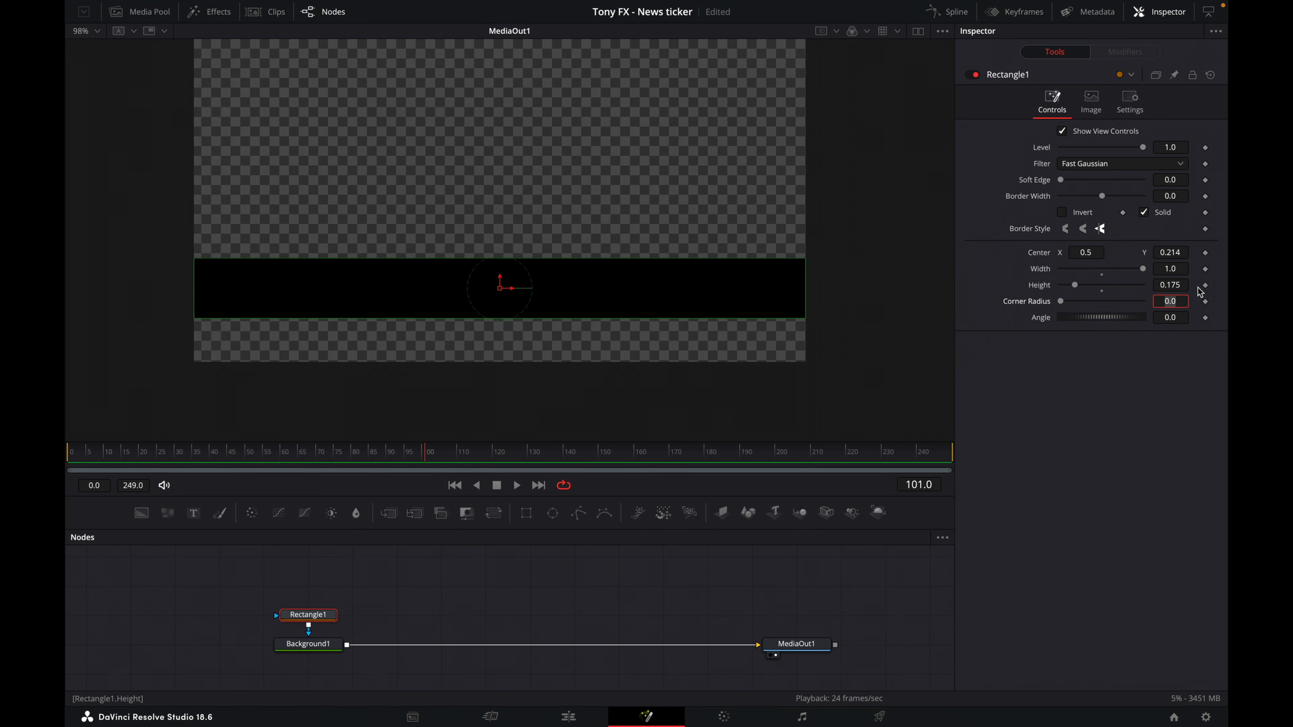
{"action": "left_click", "coordinate": [802, 583]}
{"action": "left_click", "coordinate": [803, 584]}
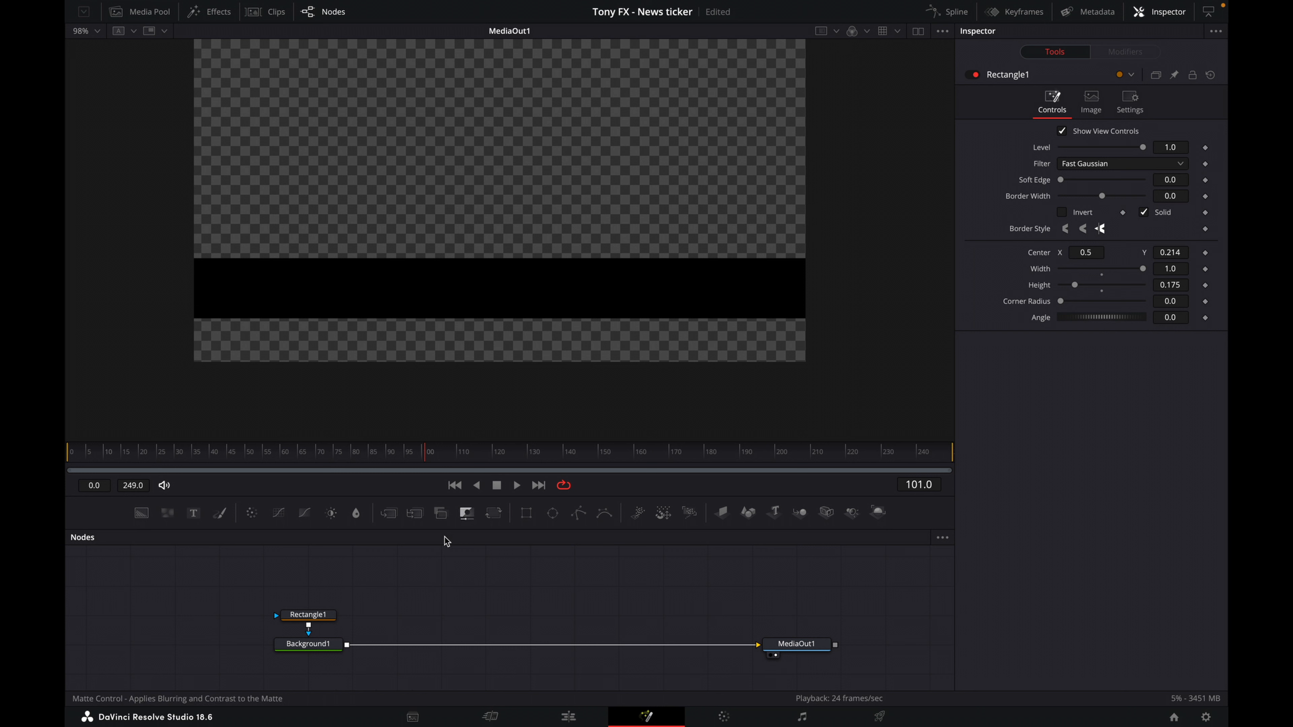
Step: Change the Background node's color type from solid to Gradient
{"action": "left_click", "coordinate": [323, 650]}
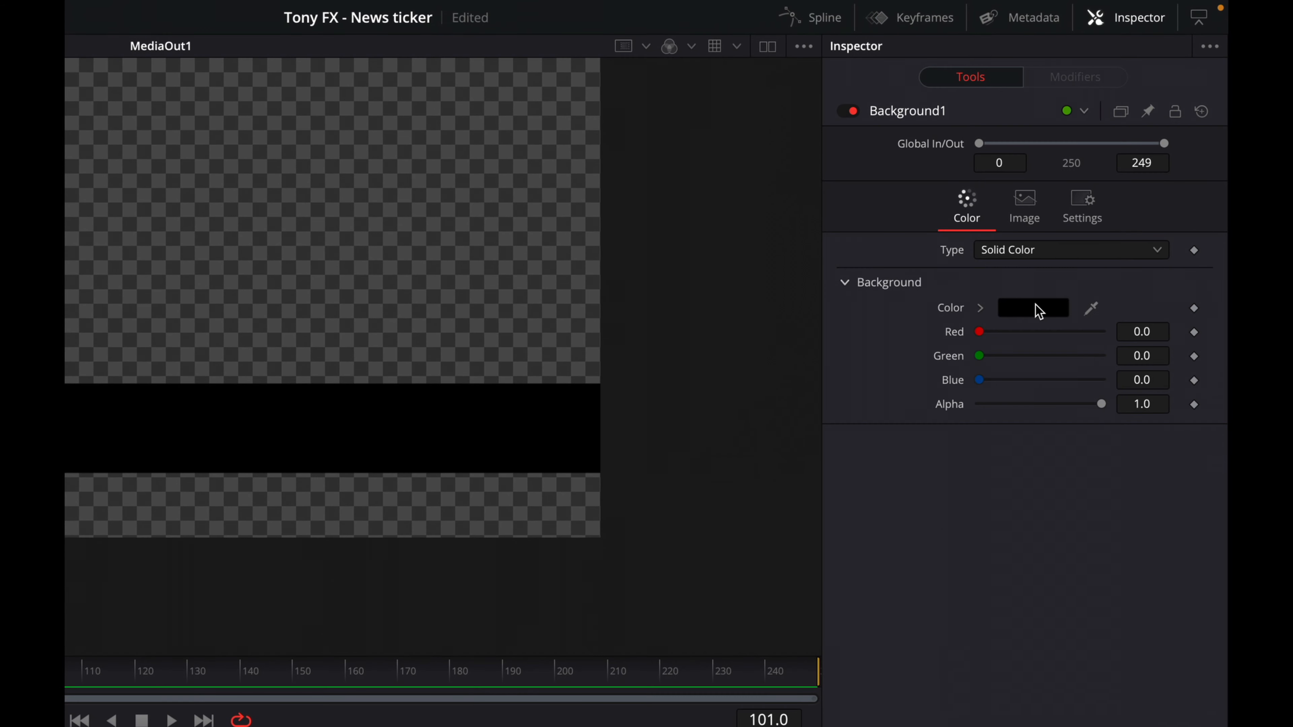
{"action": "left_click", "coordinate": [1011, 264]}
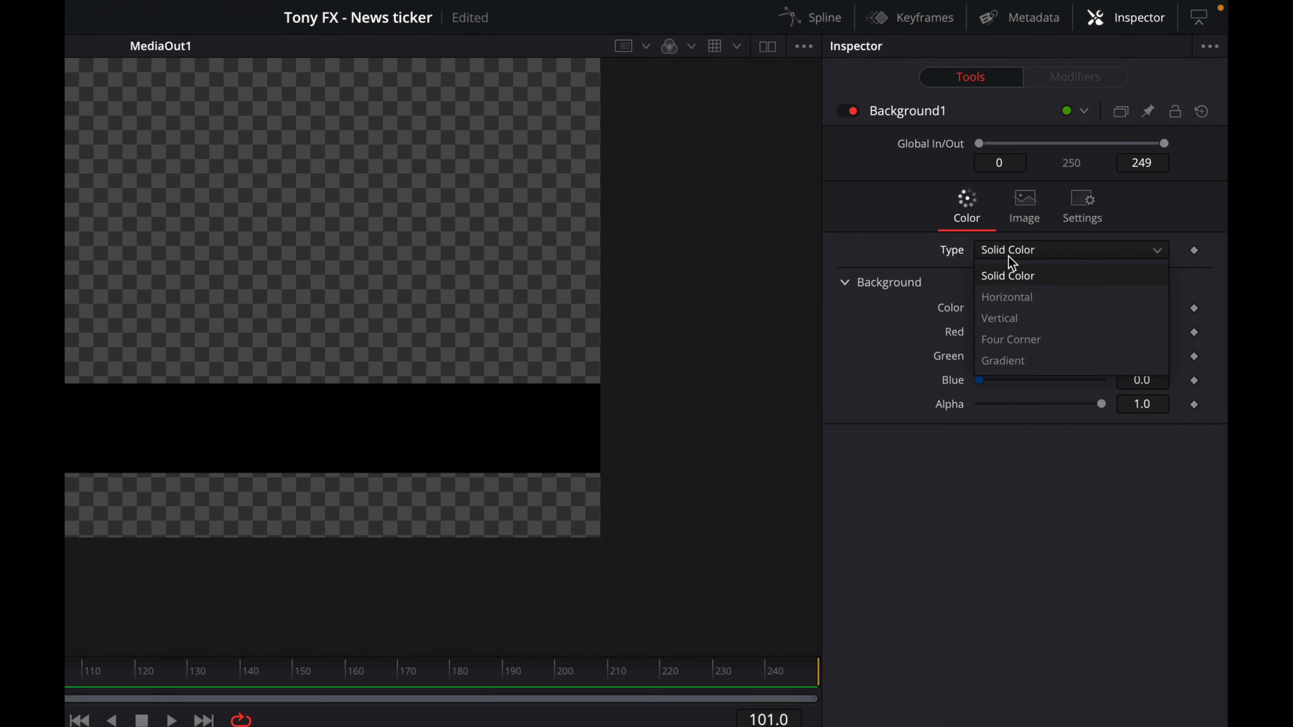
{"action": "left_click", "coordinate": [1016, 363]}
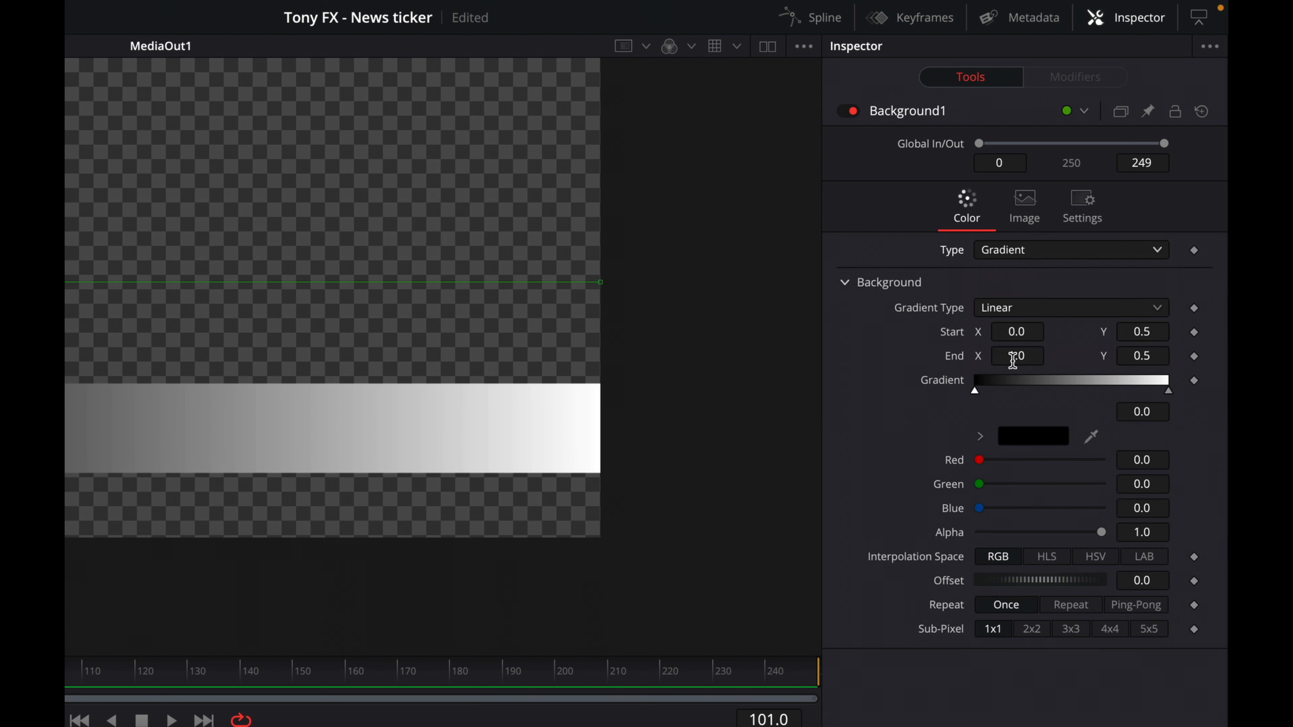
Step: Set the gradient's start color to the dark red hex value 941100
{"action": "left_click", "coordinate": [1169, 393]}
{"action": "left_click", "coordinate": [975, 393]}
{"action": "left_click", "coordinate": [1016, 436]}
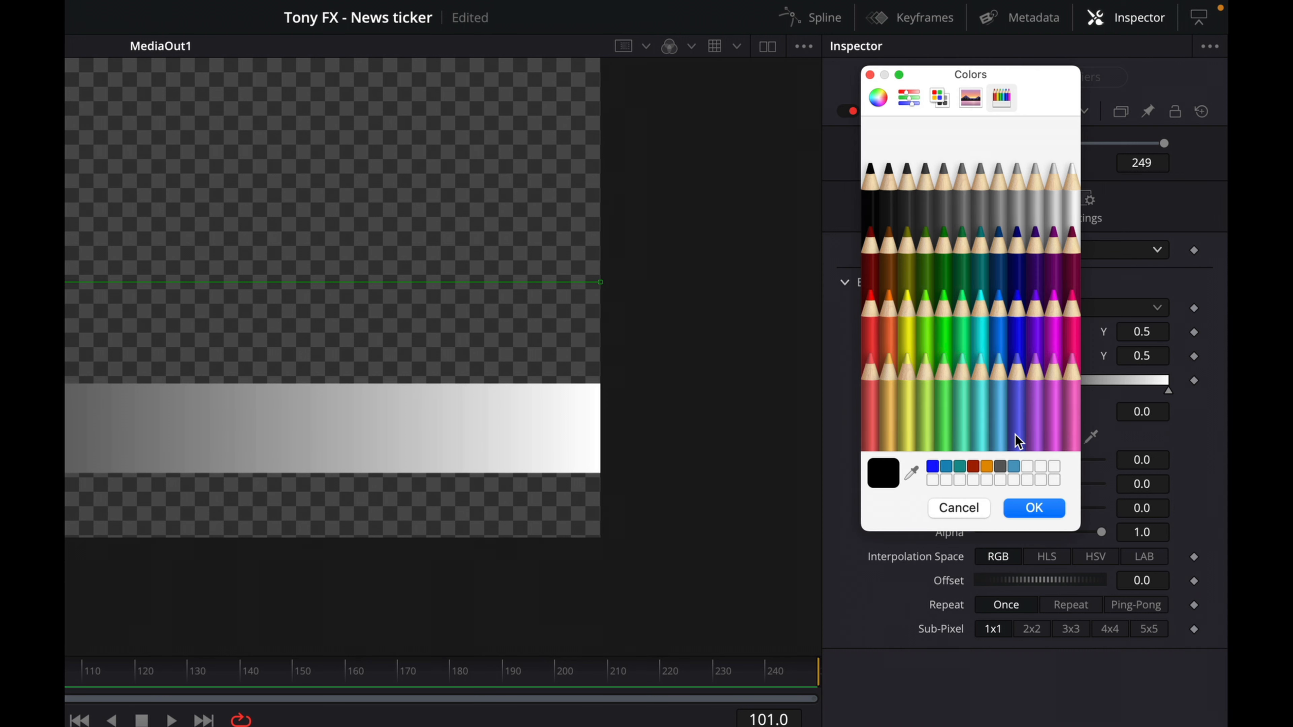
{"action": "left_click", "coordinate": [909, 98]}
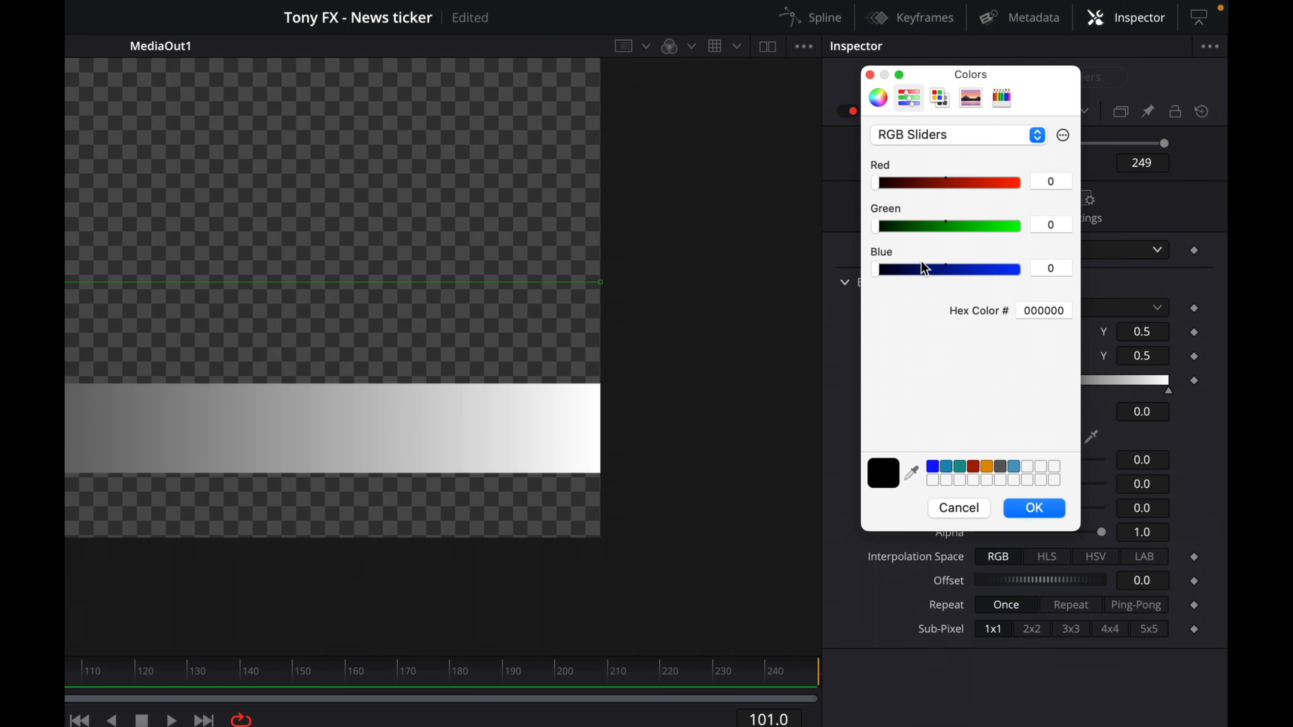
{"action": "double_click", "coordinate": [1056, 310]}
{"action": "key", "text": "BackSpace"}
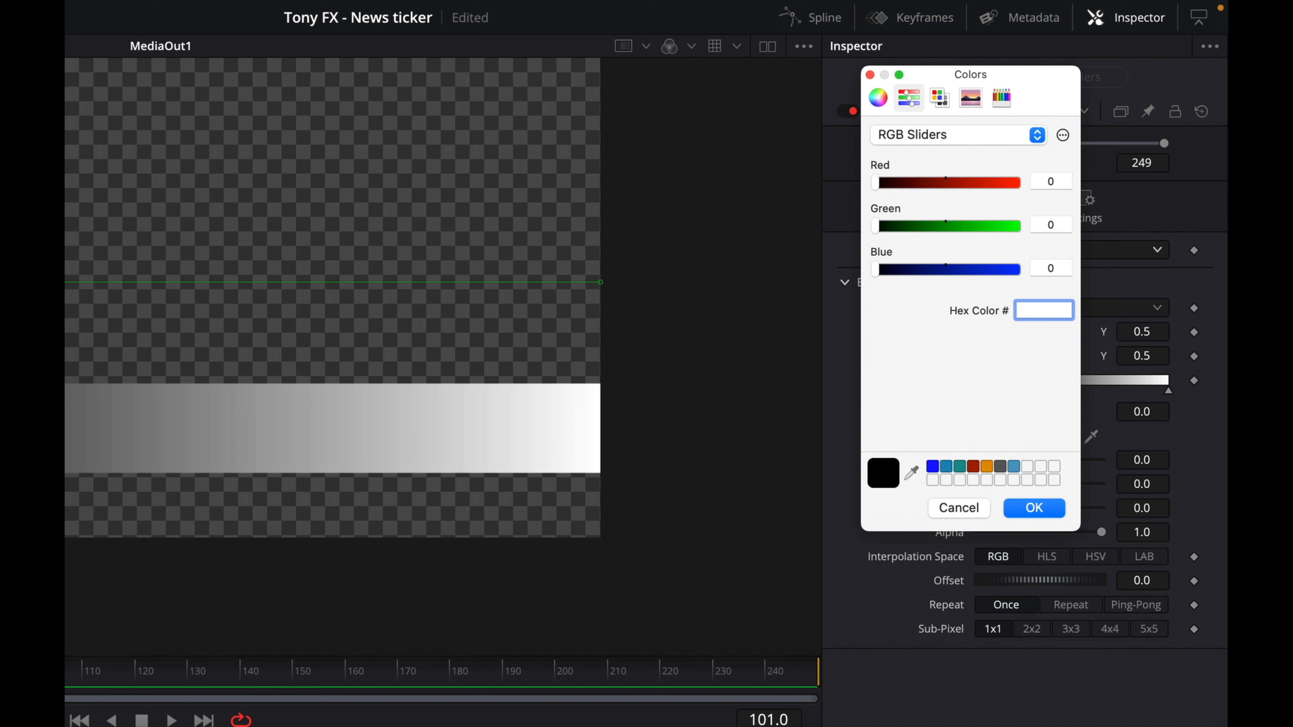
{"action": "type", "text": "941100"}
{"action": "left_click", "coordinate": [1042, 507]}
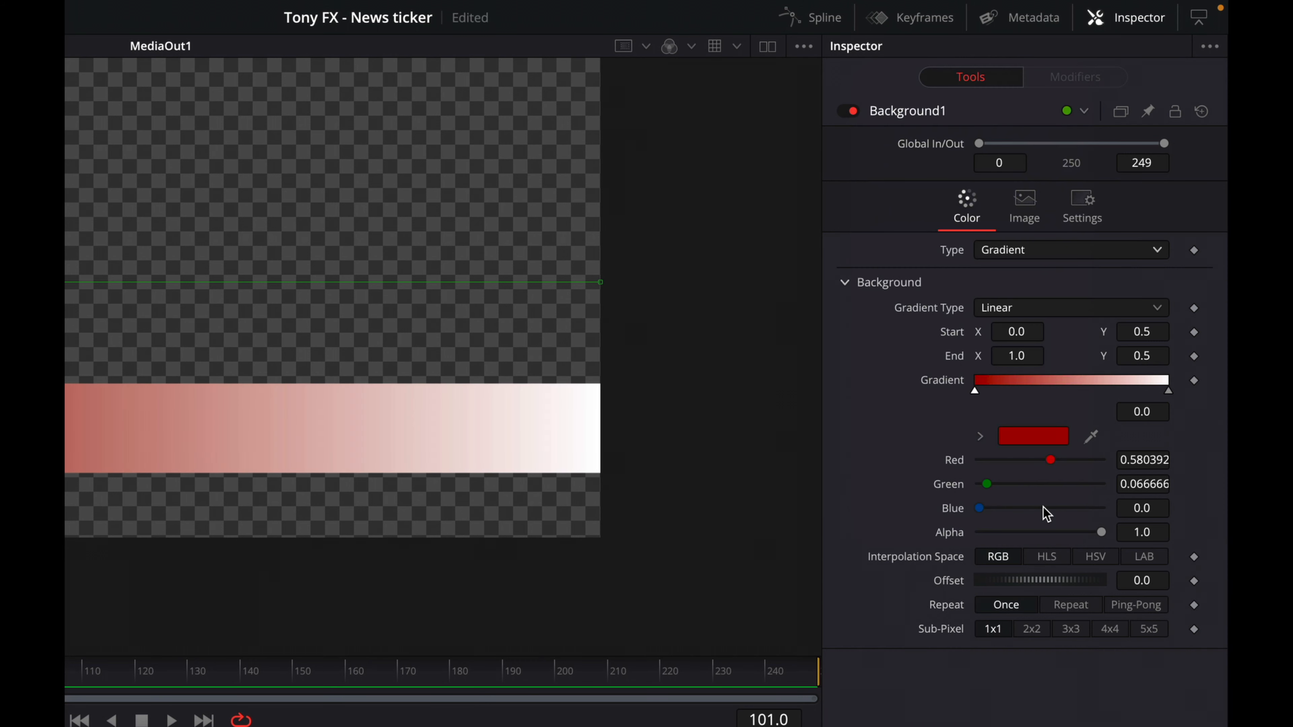
Step: Set the gradient's end color to the blue hex value 0312FF
{"action": "left_click", "coordinate": [1169, 392]}
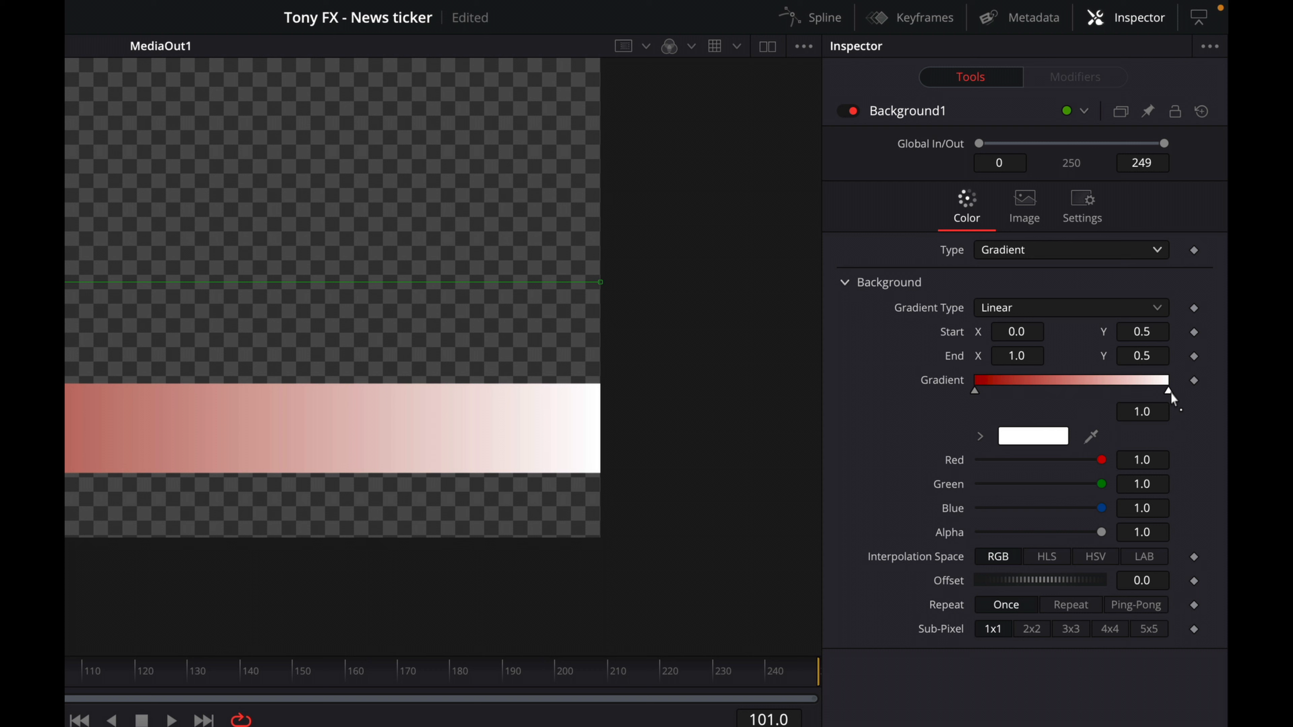
{"action": "left_click", "coordinate": [1033, 436]}
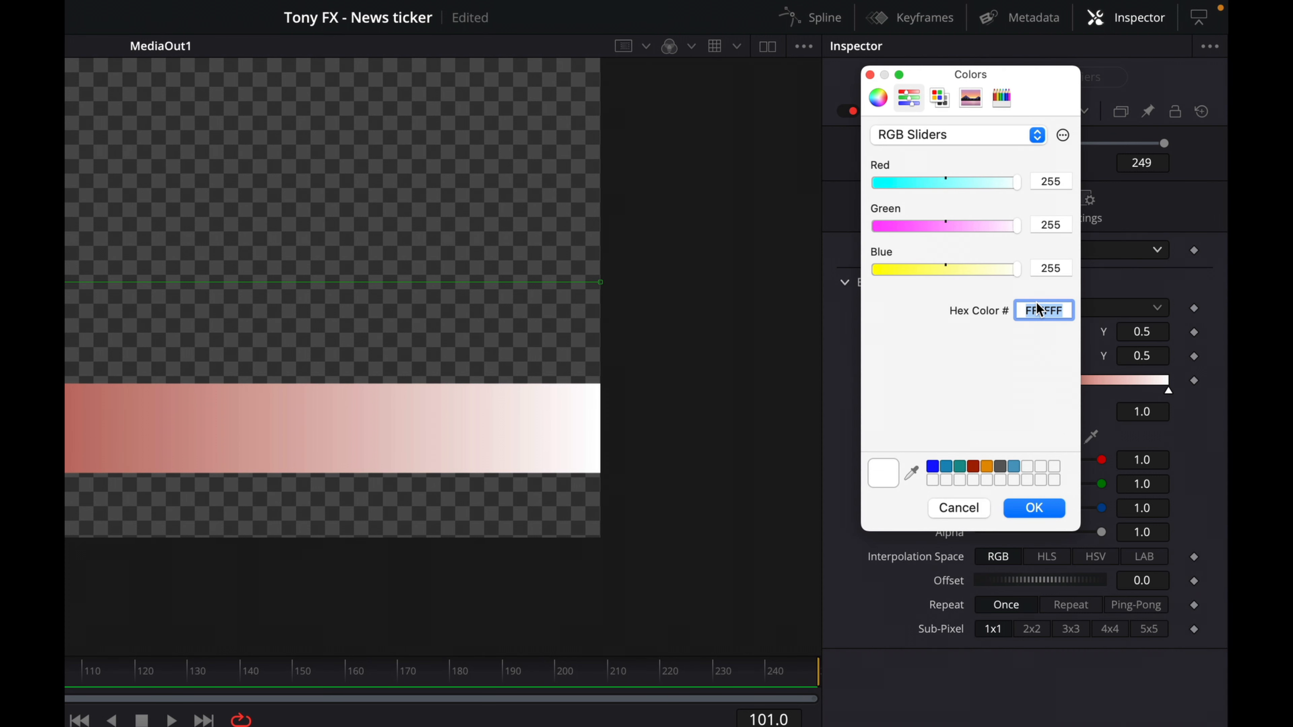
{"action": "type", "text": "0312FF"}
{"action": "left_click", "coordinate": [1039, 509]}
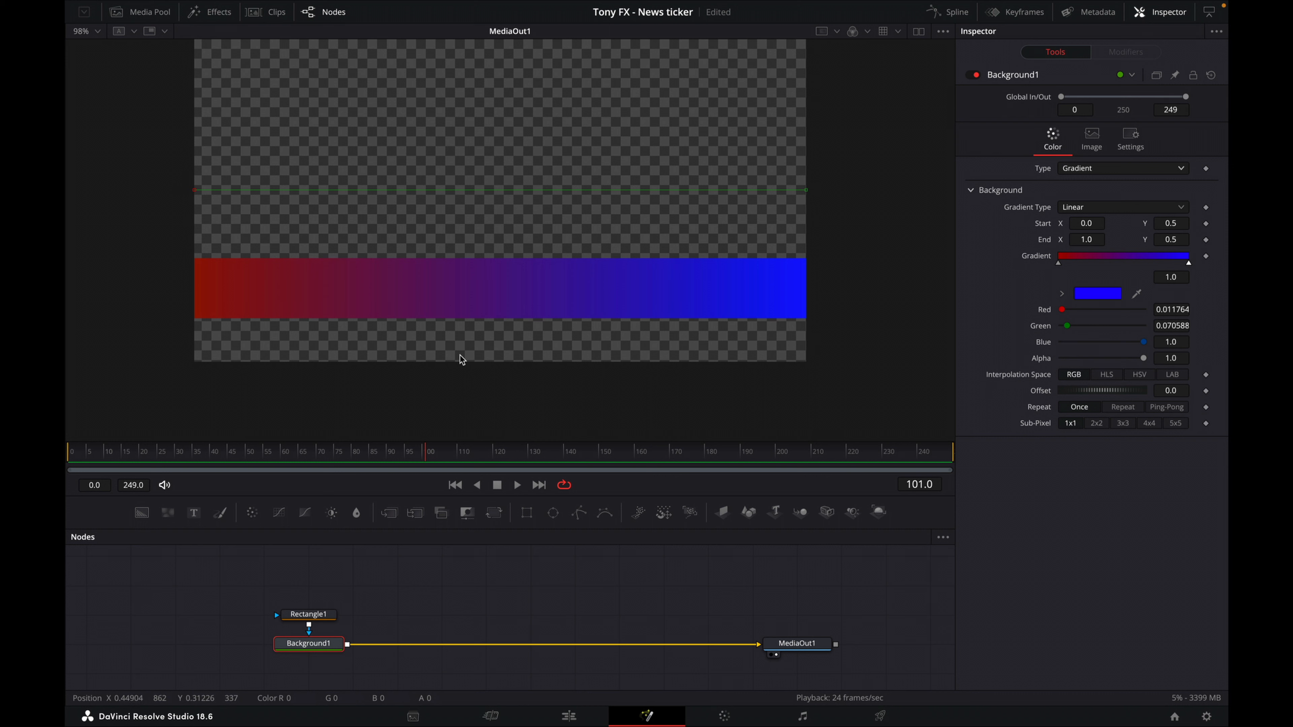
Step: Rename the Background node as gradientbox
{"action": "right_click", "coordinate": [330, 651]}
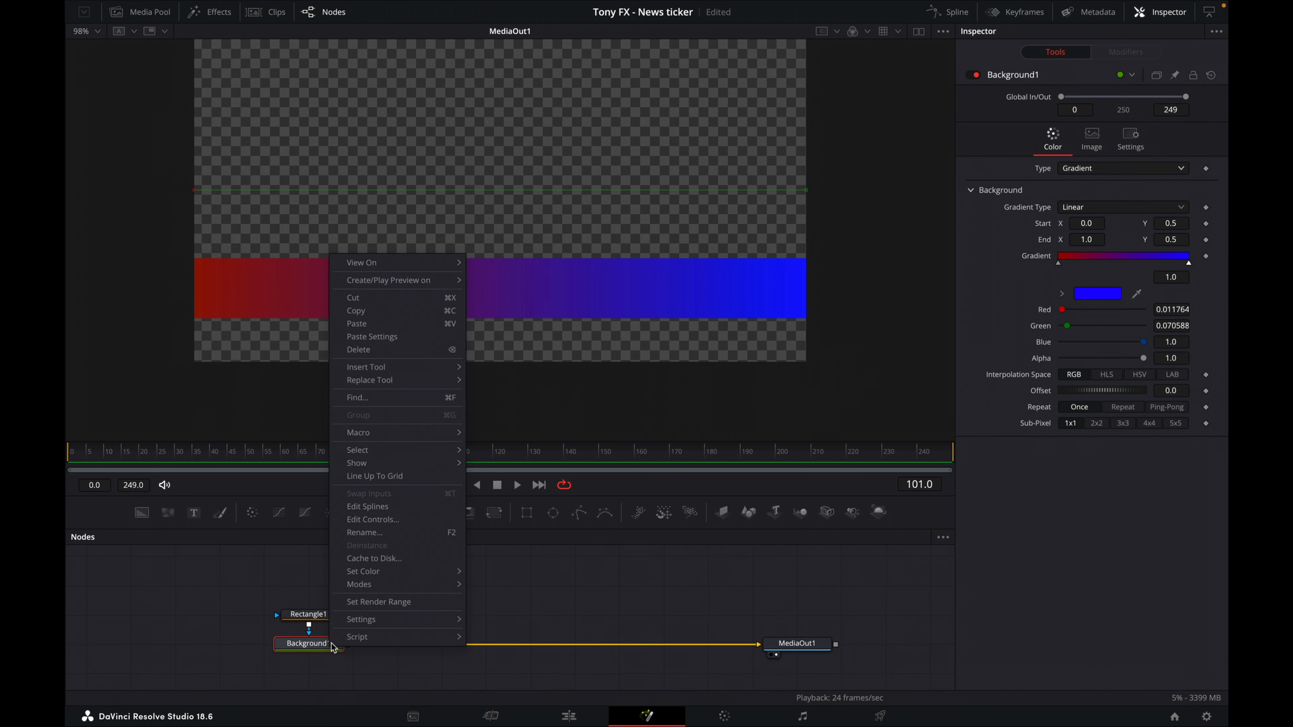
{"action": "left_click", "coordinate": [393, 541]}
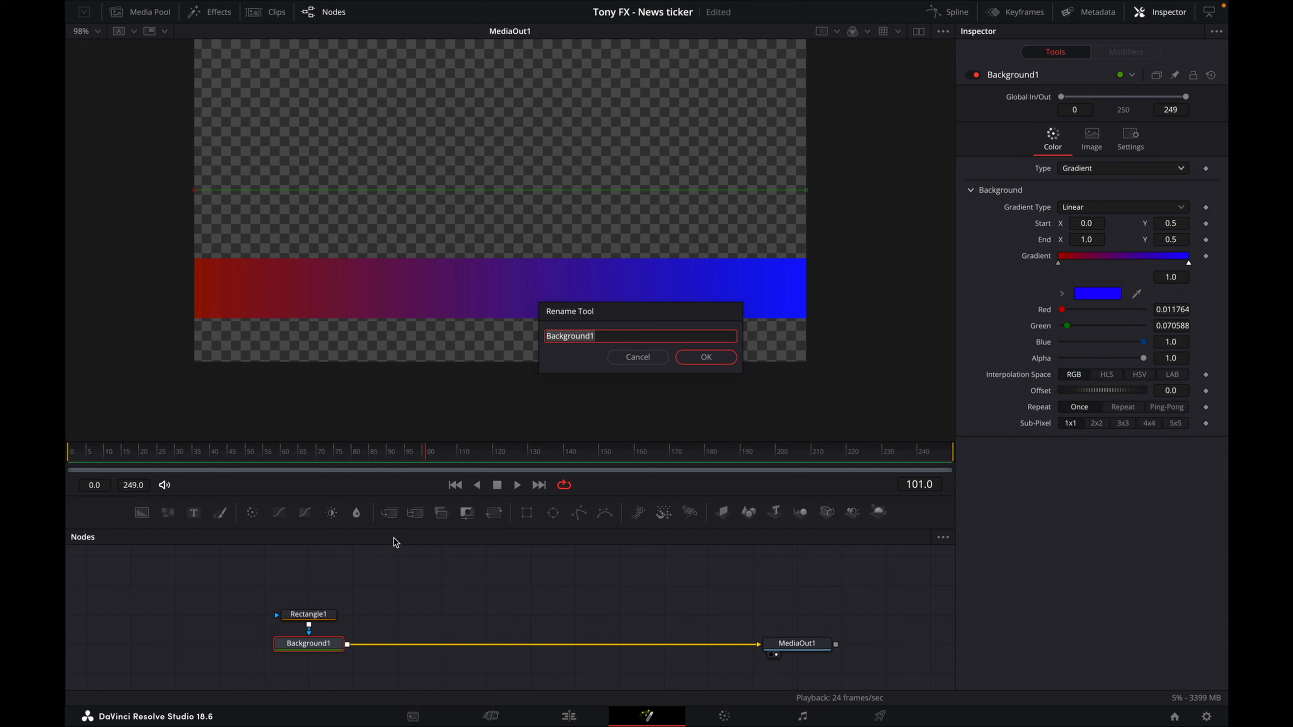
{"action": "type", "text": "gradientbox"}
{"action": "left_click", "coordinate": [717, 363]}
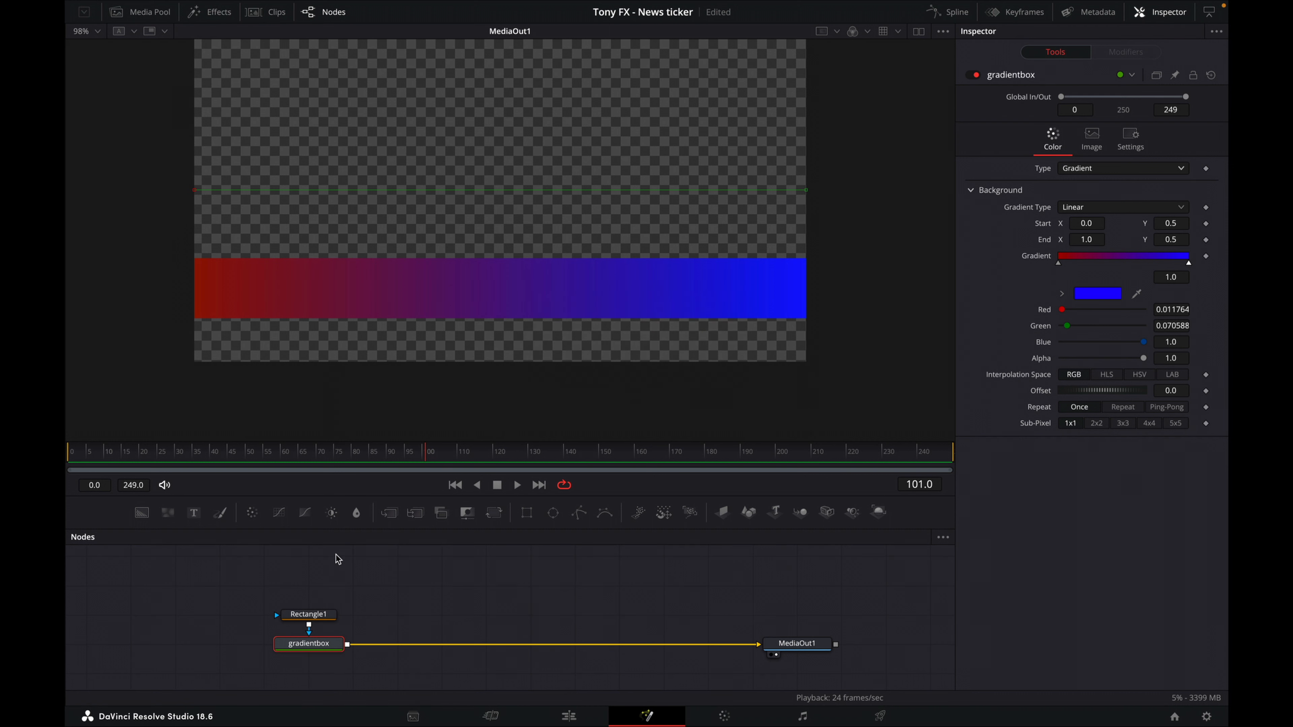
Step: Rename the Rectangle mask node as gradientboxmask and deselect it
{"action": "right_click", "coordinate": [316, 615]}
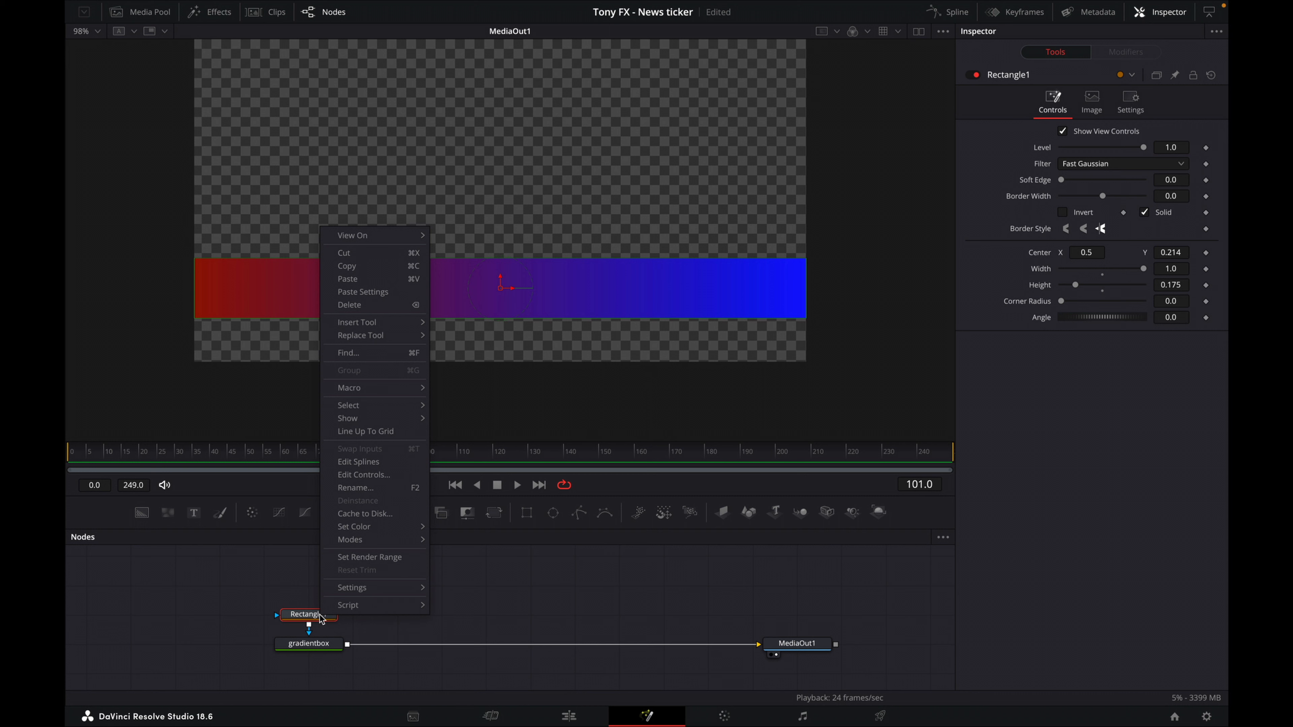
{"action": "left_click", "coordinate": [402, 488]}
{"action": "type", "text": "gradientboxmask"}
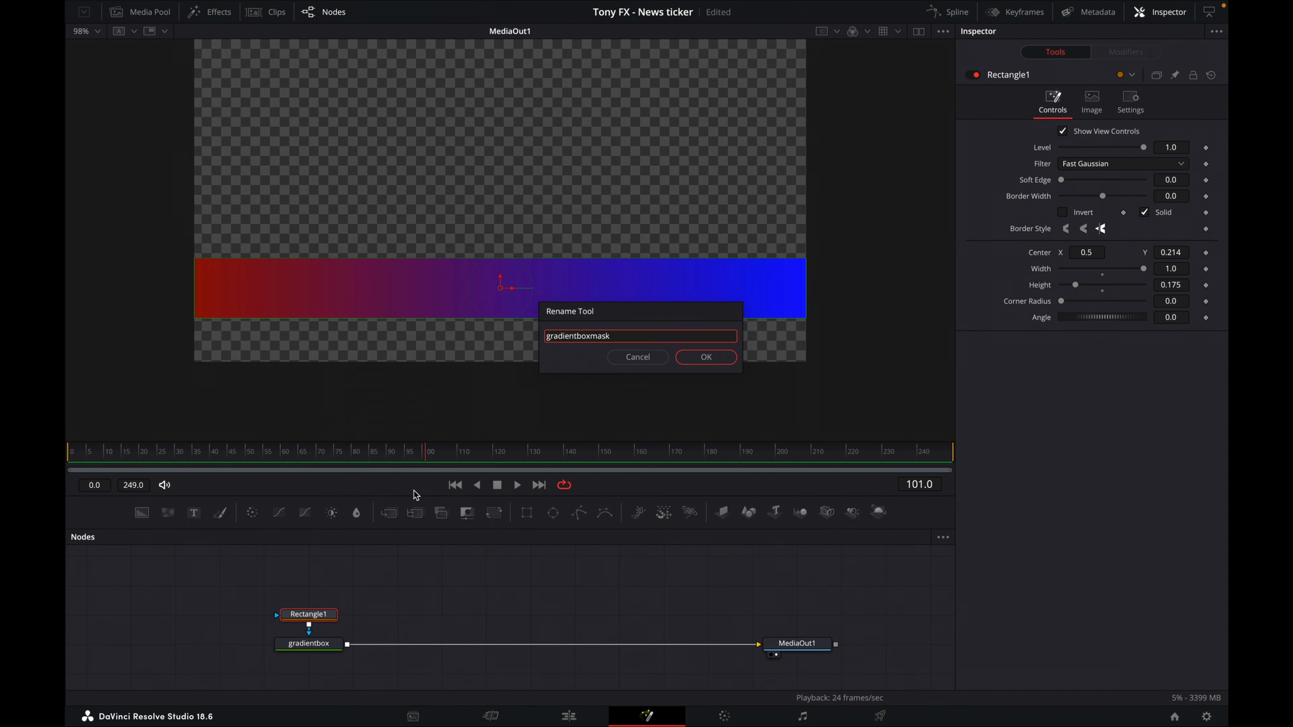
{"action": "left_click", "coordinate": [727, 360]}
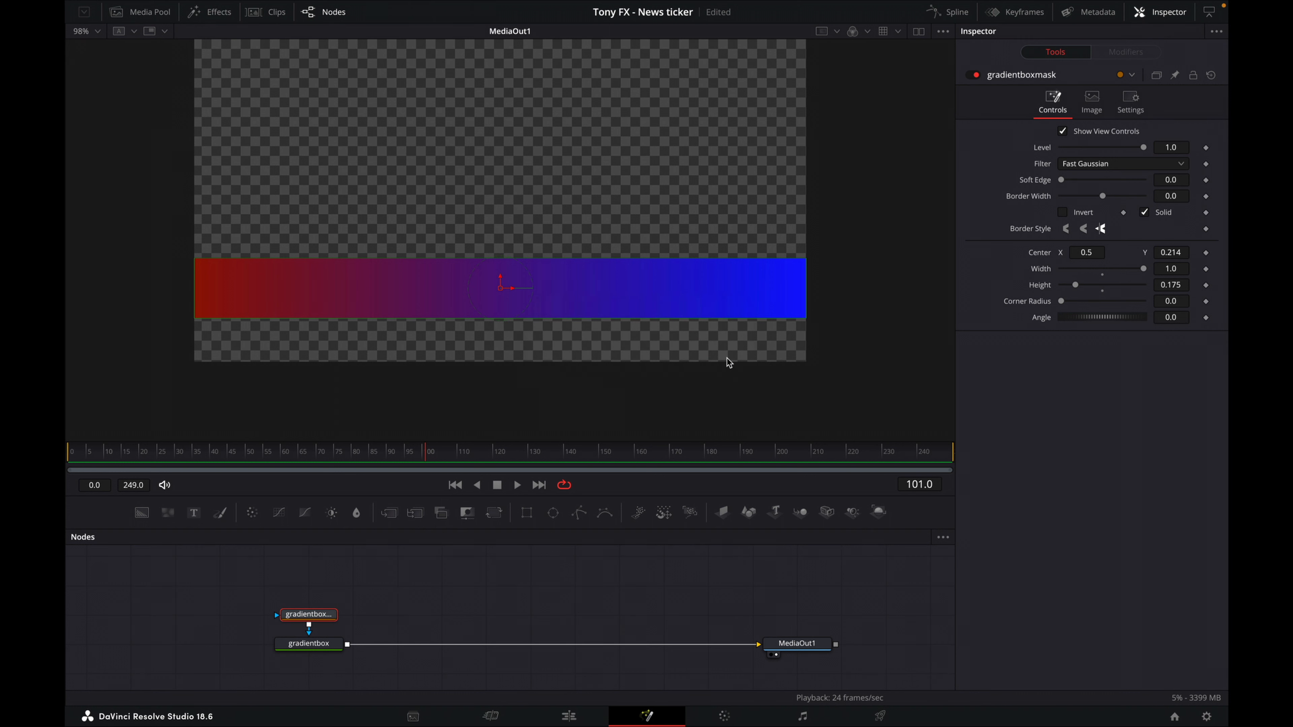
{"action": "left_click", "coordinate": [622, 590]}
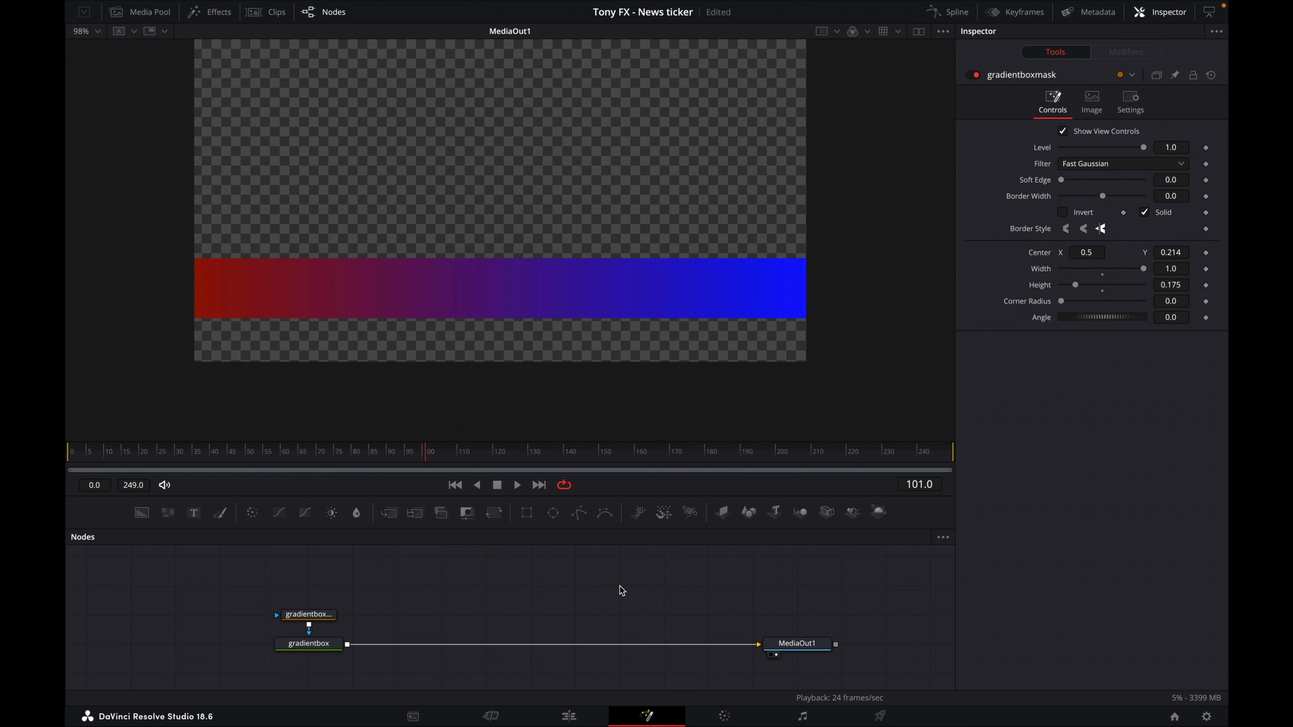
Step: Move the gradientbox's blue gradient stop to about 0.24 at frame 0 and set a gradient keyframe there
{"action": "left_click", "coordinate": [308, 643]}
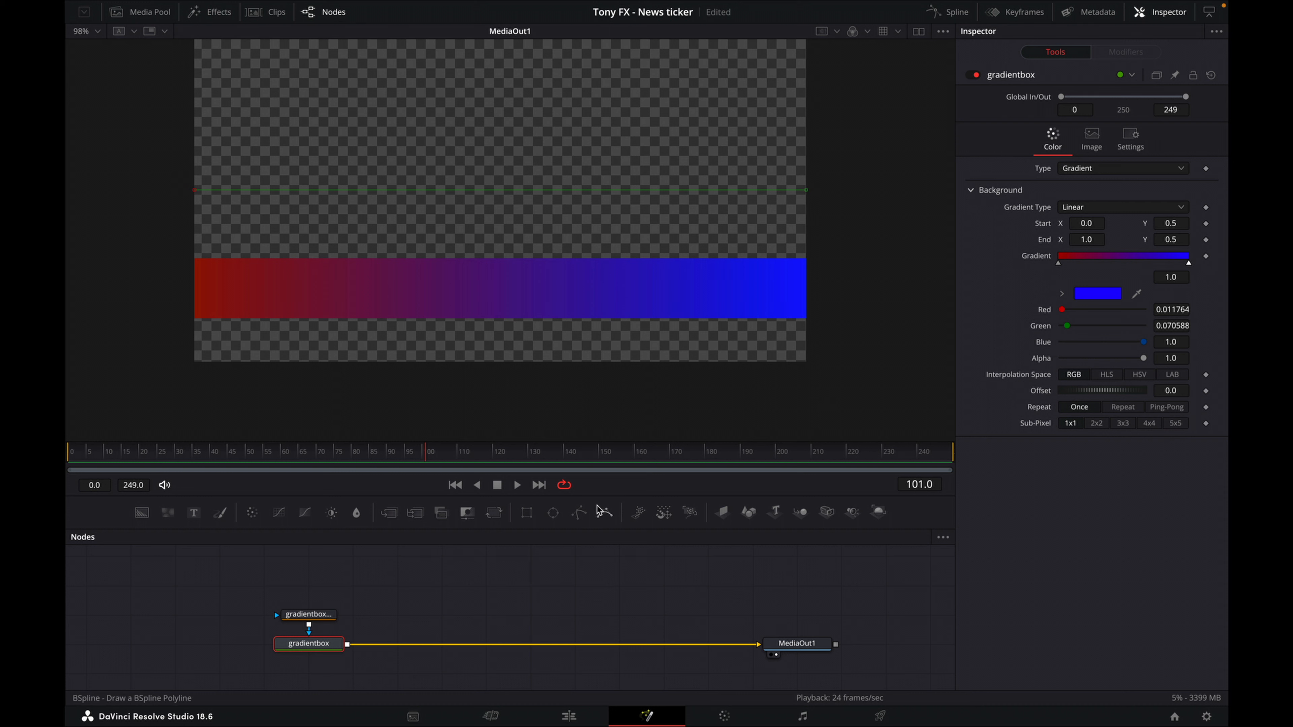
{"action": "left_click", "coordinate": [227, 451]}
{"action": "left_click", "coordinate": [67, 452]}
{"action": "left_click_drag", "start_coordinate": [1189, 265], "coordinate": [1088, 267]}
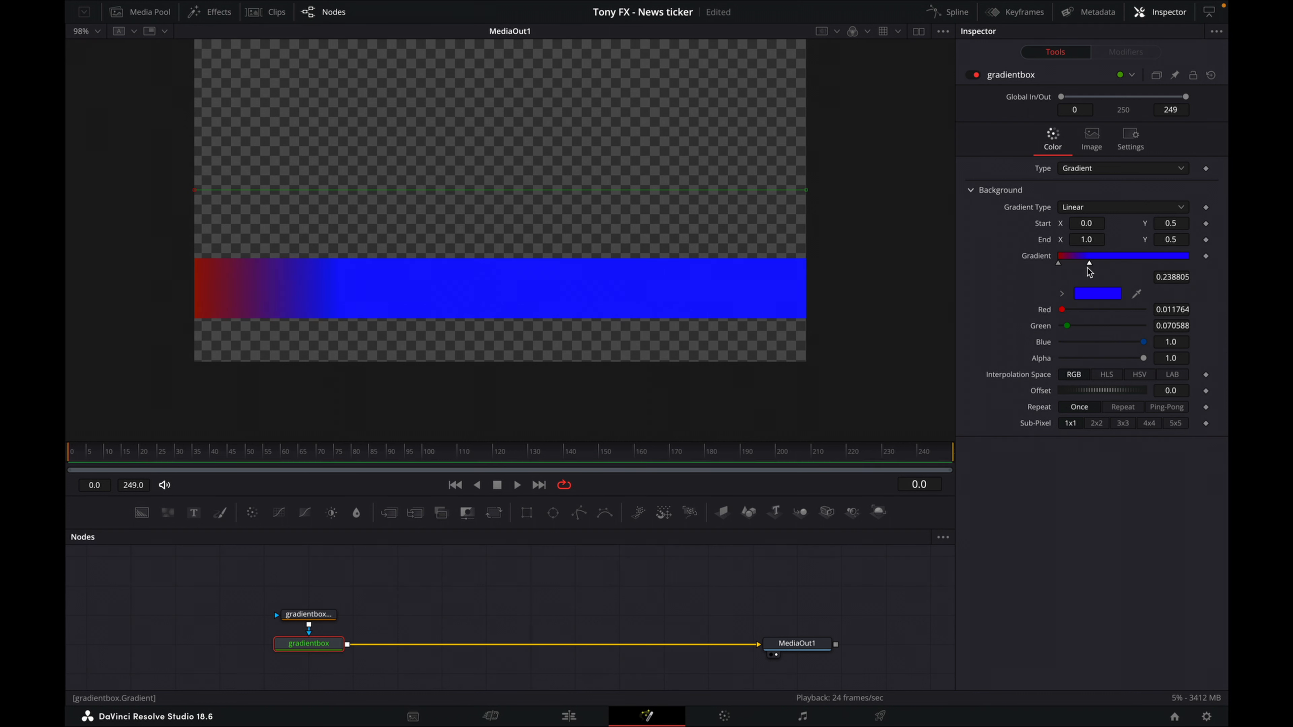
{"action": "left_click", "coordinate": [1206, 258]}
Step: At frame 249, animate the gradient by moving the blue stop back to the far end and the red stop to about 0.56
{"action": "left_click_drag", "start_coordinate": [857, 448], "coordinate": [959, 451]}
{"action": "left_click_drag", "start_coordinate": [1090, 265], "coordinate": [1187, 267]}
{"action": "left_click", "coordinate": [1058, 264]}
{"action": "left_click_drag", "start_coordinate": [1058, 265], "coordinate": [1132, 265]}
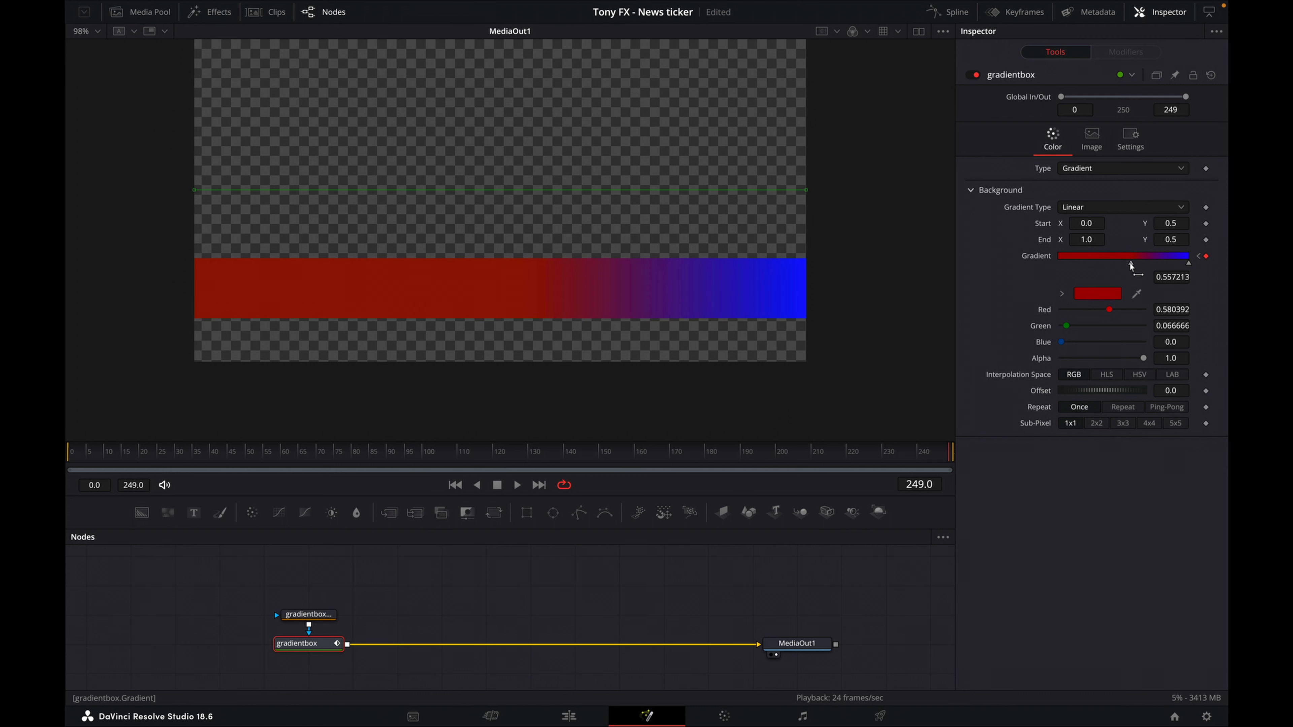
Step: Play the gradient animation from the first frame to check the color shift, stopping partway, and deselect the node
{"action": "left_click_drag", "start_coordinate": [682, 452], "coordinate": [66, 436]}
{"action": "left_click", "coordinate": [517, 486]}
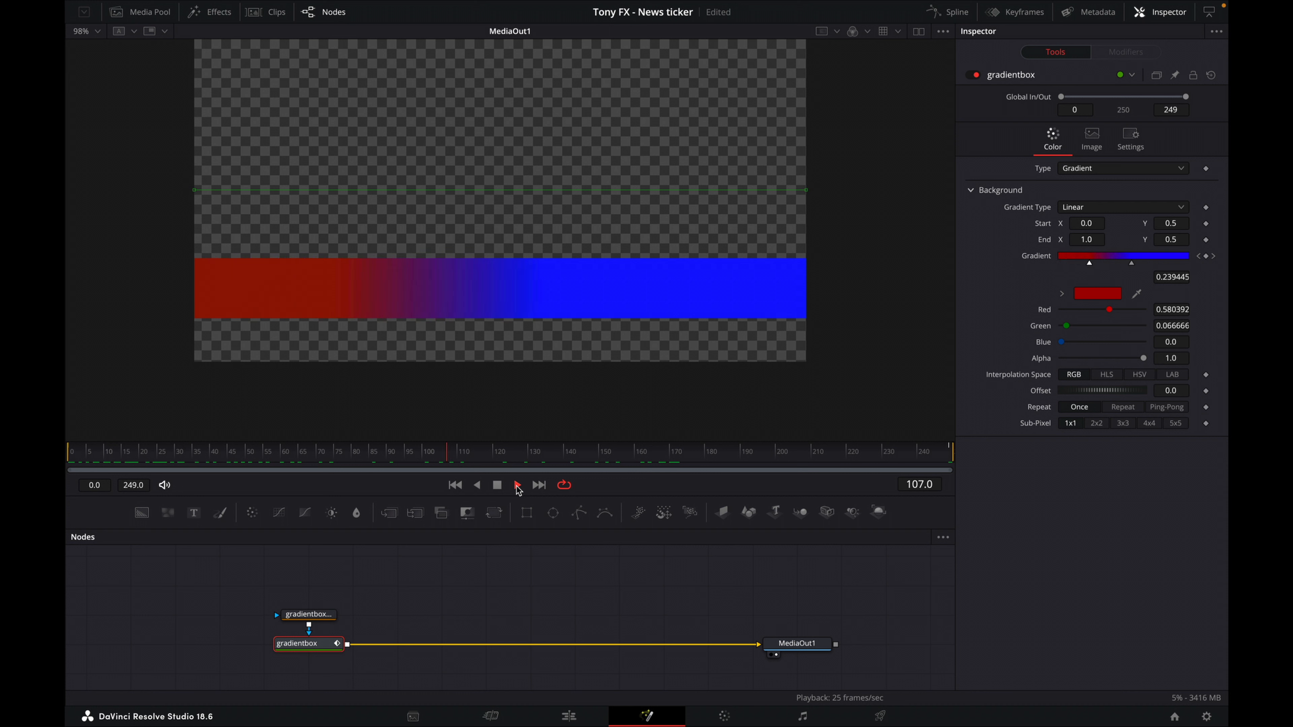
{"action": "left_click", "coordinate": [497, 485]}
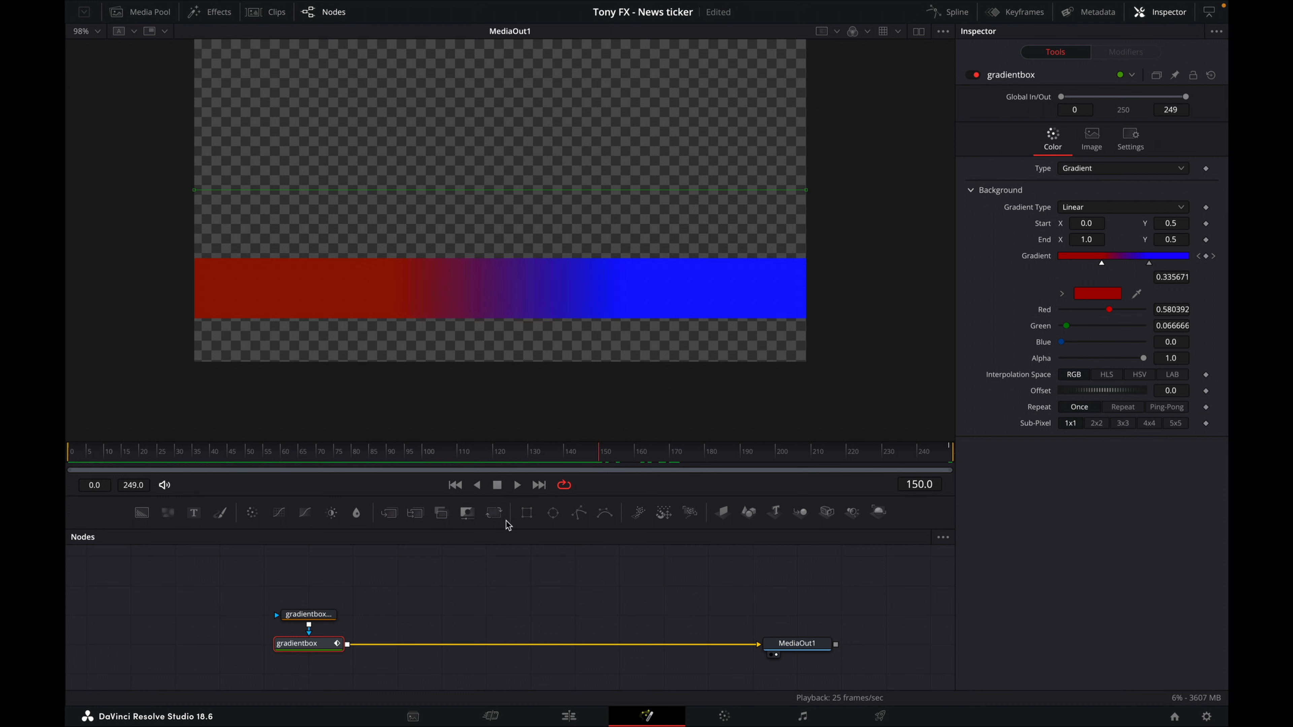
{"action": "left_click", "coordinate": [528, 606]}
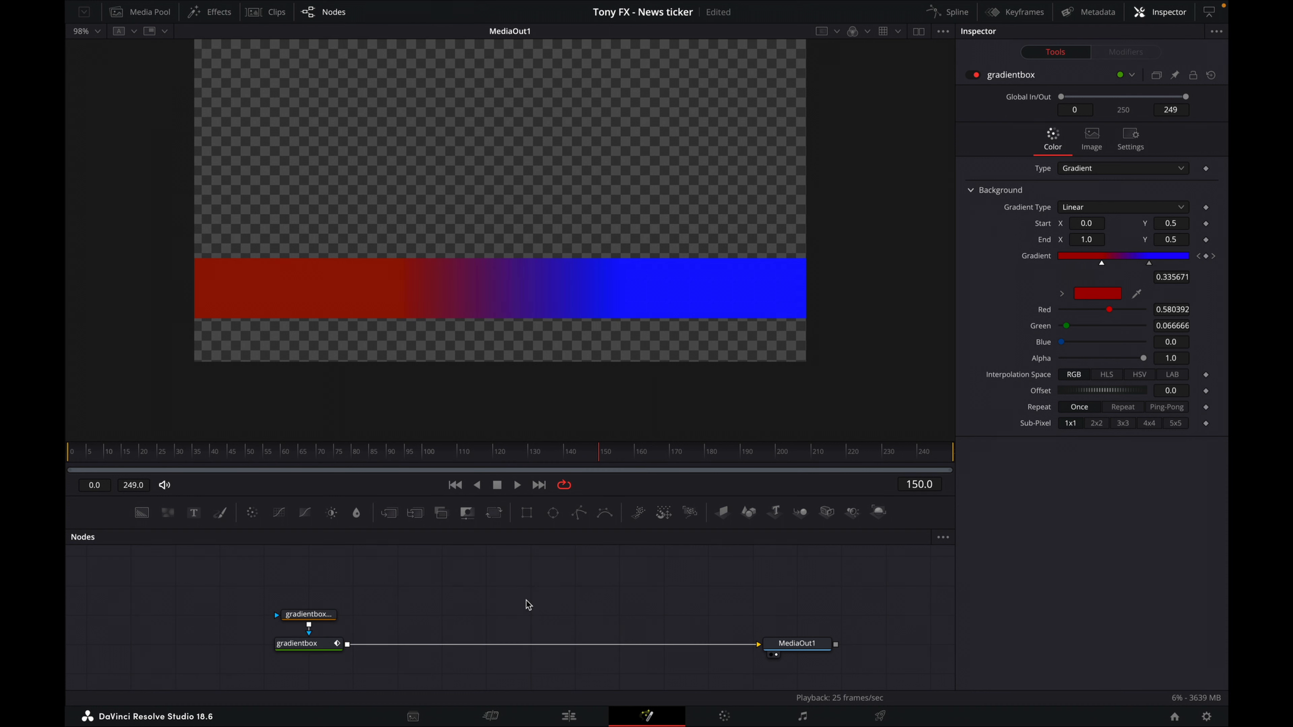
{"action": "key", "text": "ctrl+s"}
Step: Duplicate the gradientbox node with its mask and merge the copy over the original gradientbox
{"action": "left_click_drag", "start_coordinate": [276, 594], "coordinate": [303, 657]}
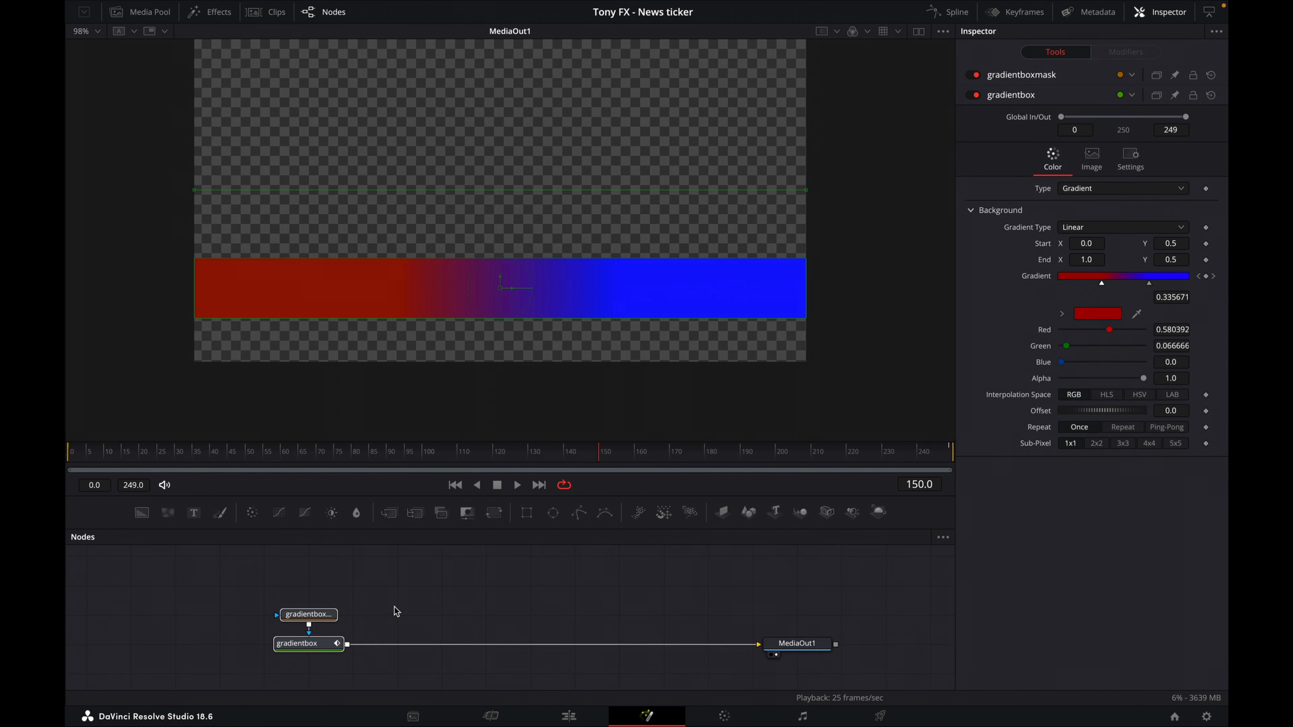
{"action": "left_click", "coordinate": [446, 592]}
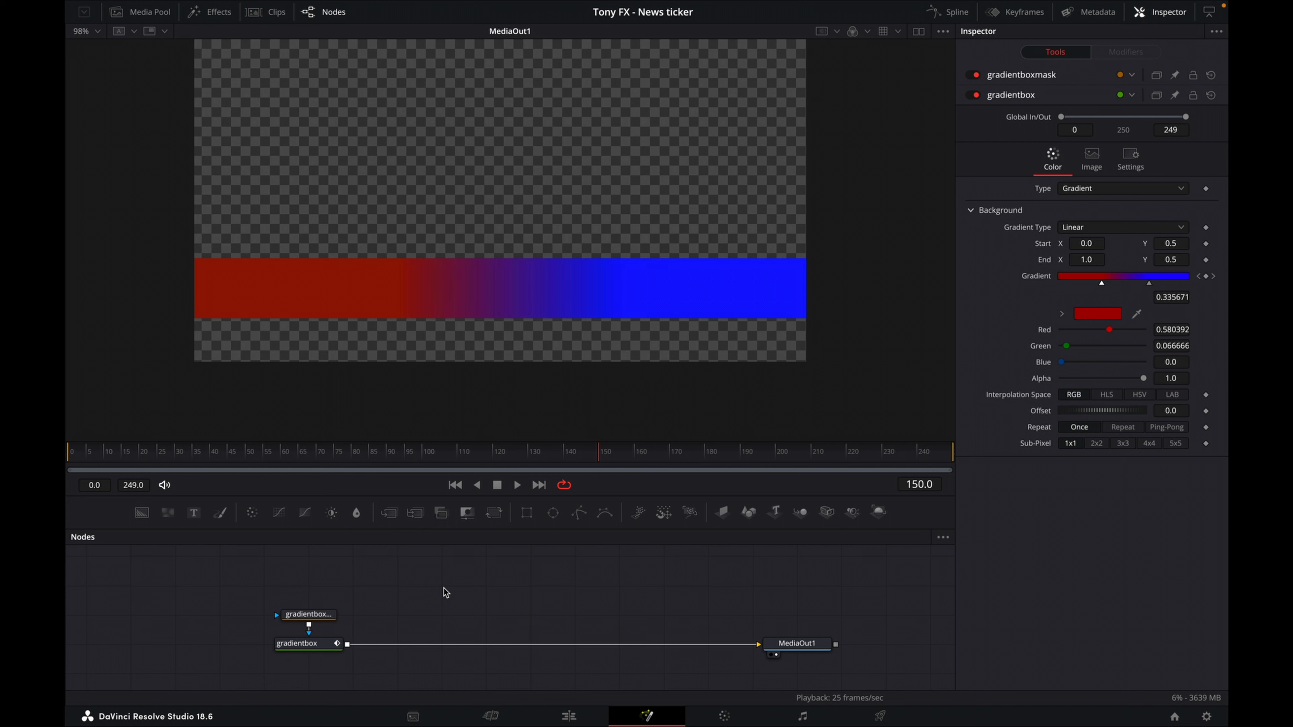
{"action": "key", "text": "ctrl+v"}
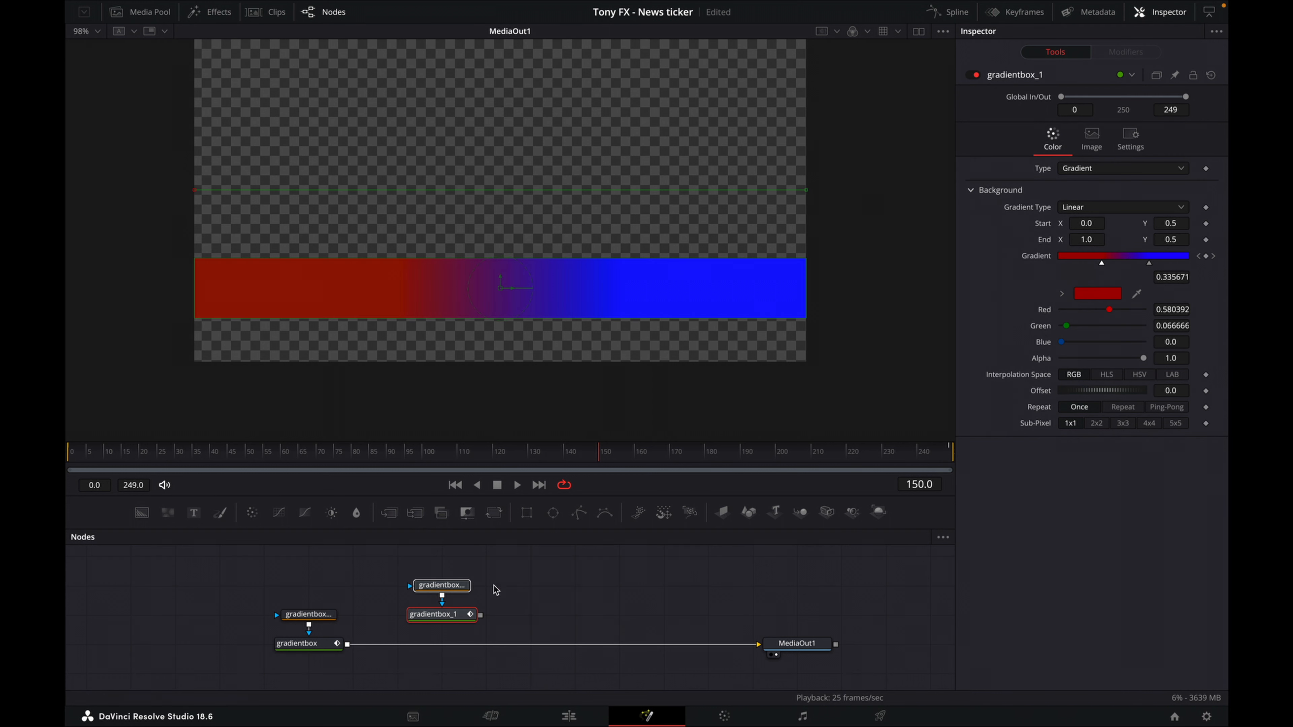
{"action": "left_click_drag", "start_coordinate": [448, 607], "coordinate": [349, 654]}
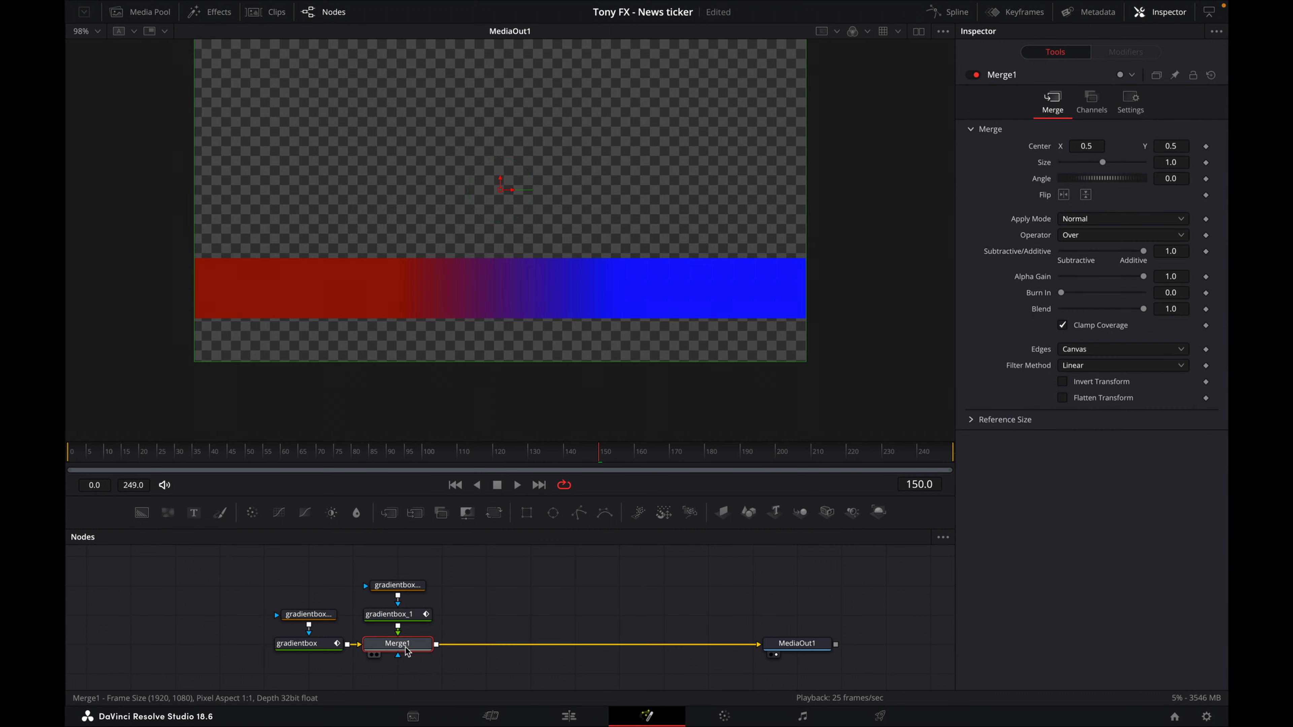
Step: Rename the duplicated background node as greybox
{"action": "left_click", "coordinate": [407, 614]}
{"action": "right_click", "coordinate": [410, 615]}
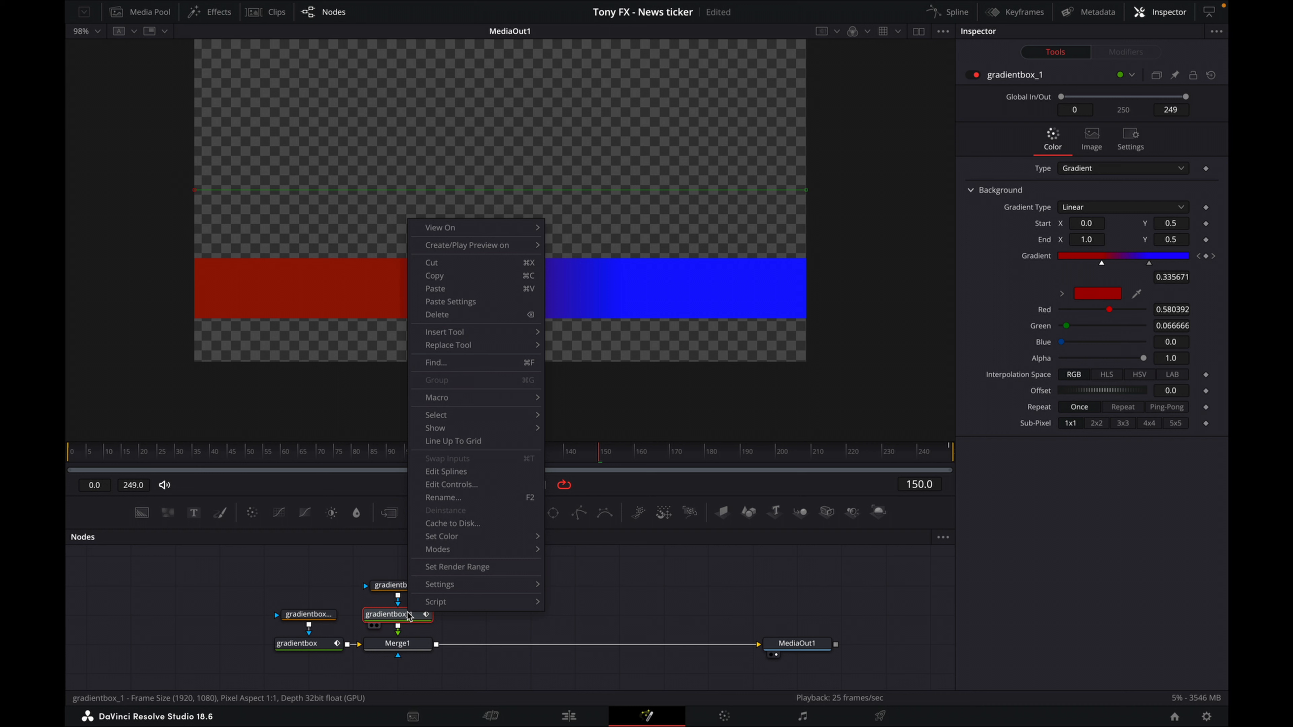
{"action": "left_click", "coordinate": [467, 498]}
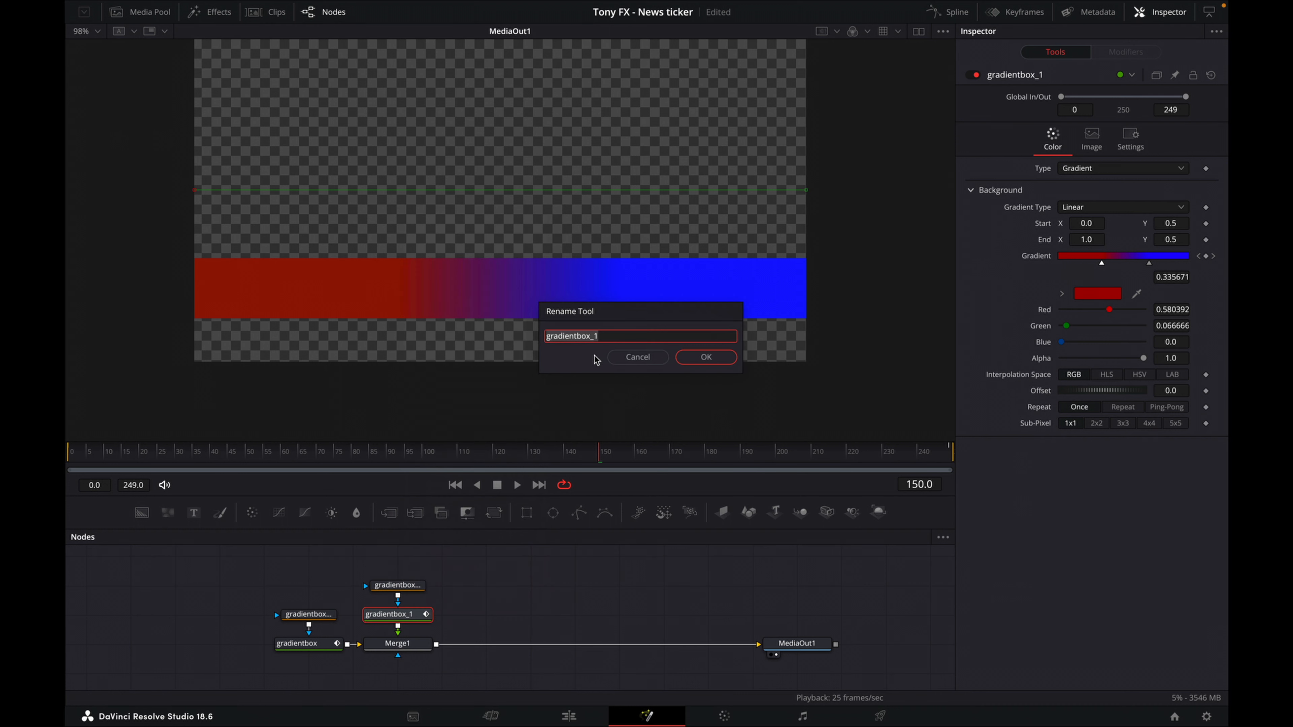
{"action": "type", "text": "greybox"}
{"action": "left_click", "coordinate": [706, 357]}
Step: Rename the duplicated mask node as greyboxmask
{"action": "right_click", "coordinate": [410, 588]}
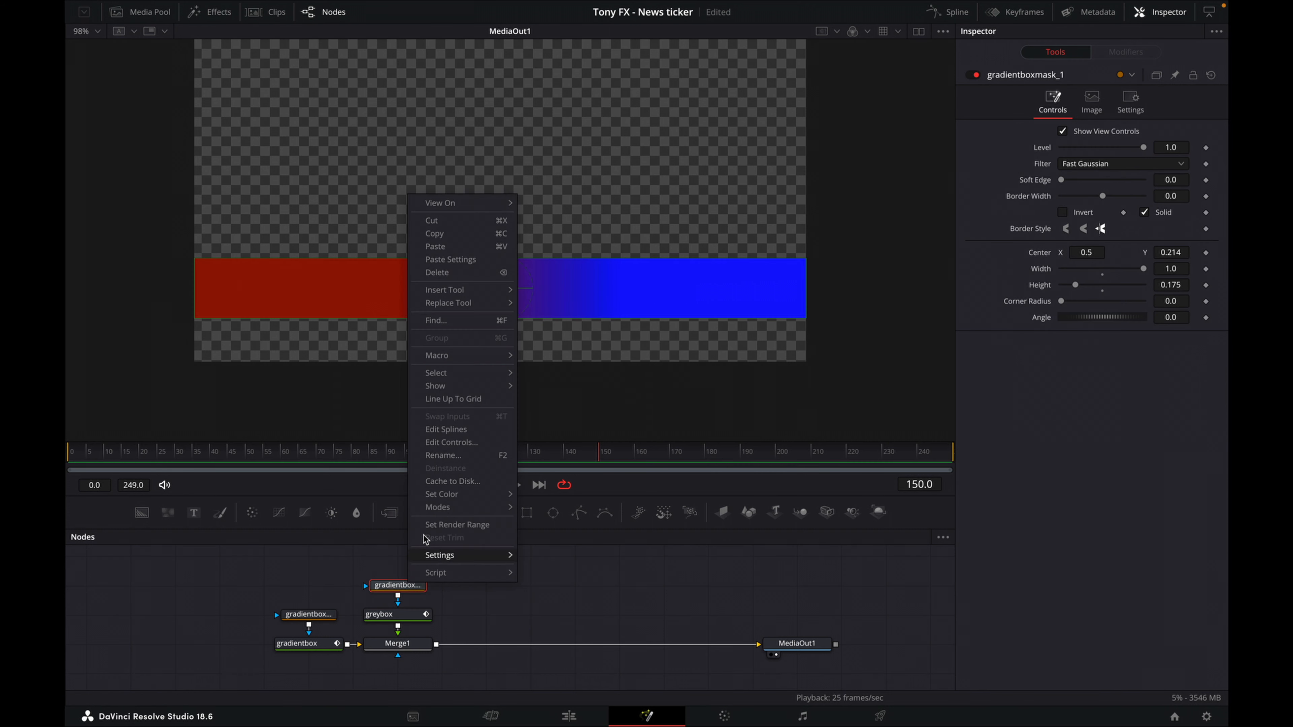
{"action": "left_click", "coordinate": [477, 459]}
{"action": "type", "text": "gr"}
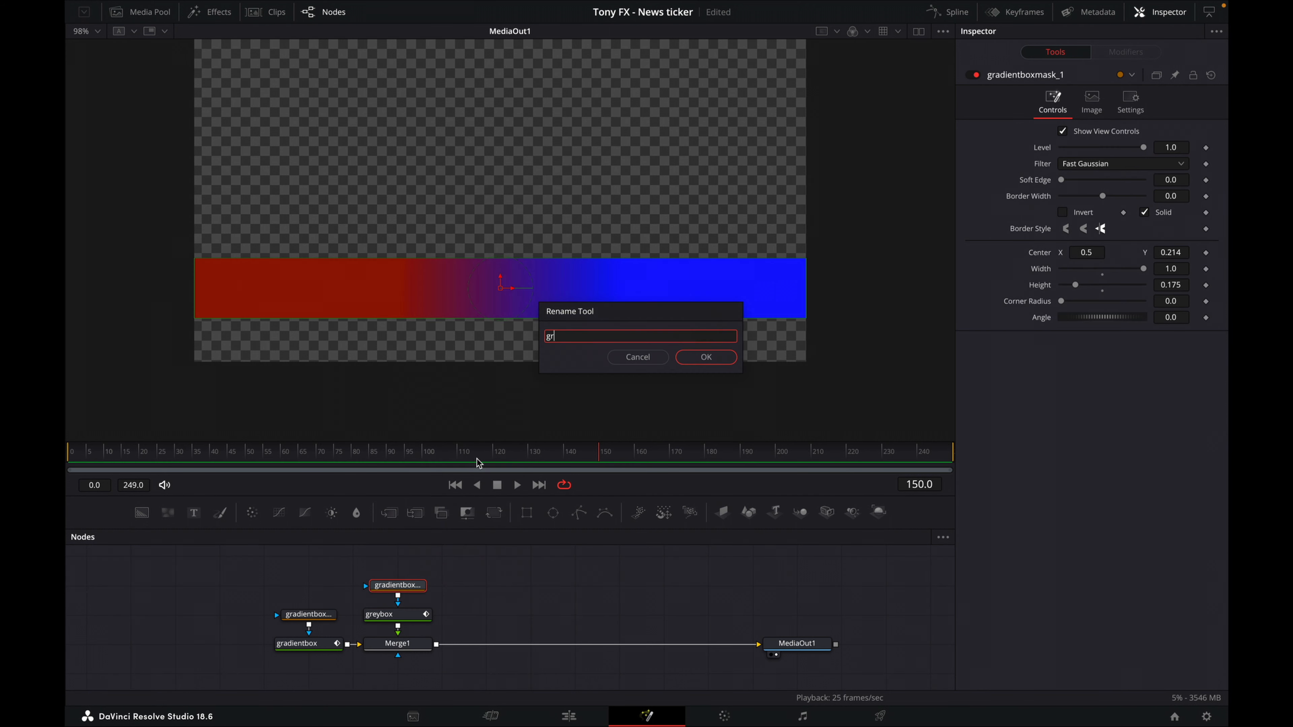
{"action": "type", "text": "eyboxmask"}
{"action": "left_click", "coordinate": [707, 358]}
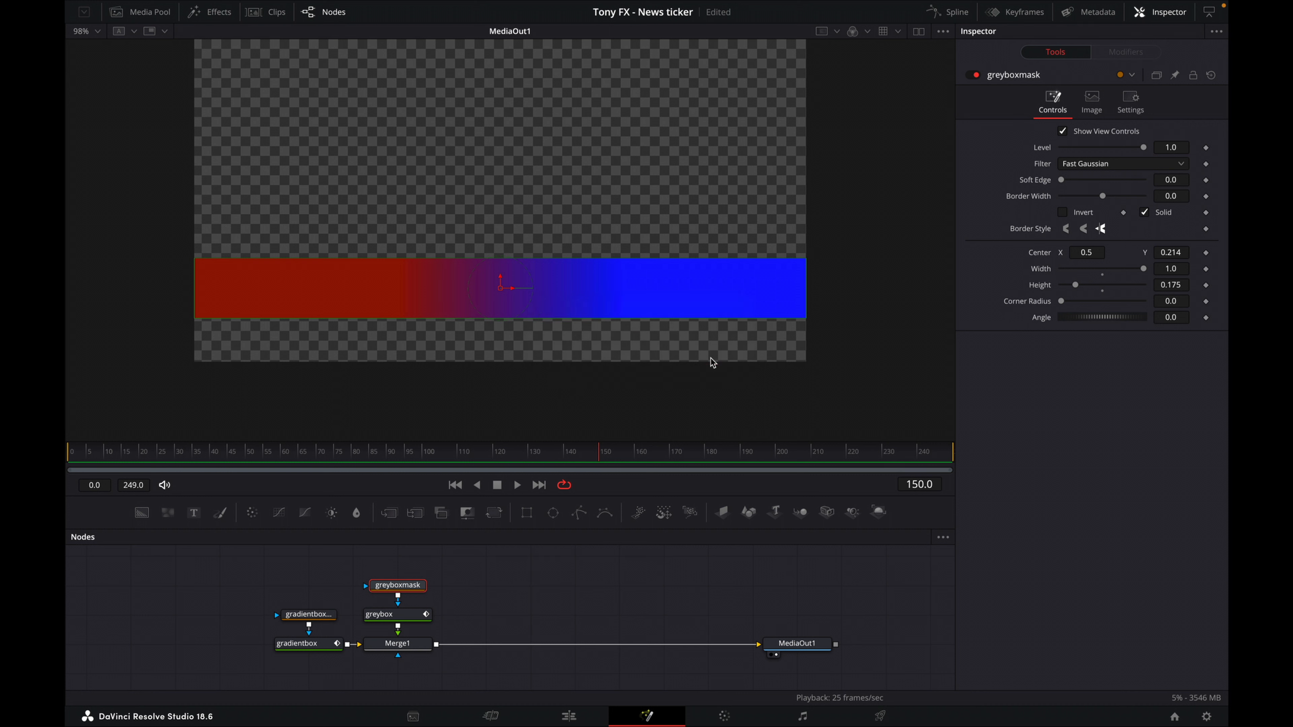
Step: Change the greybox fill to a solid color with the light grey hex value D6D6D6
{"action": "left_click", "coordinate": [414, 615]}
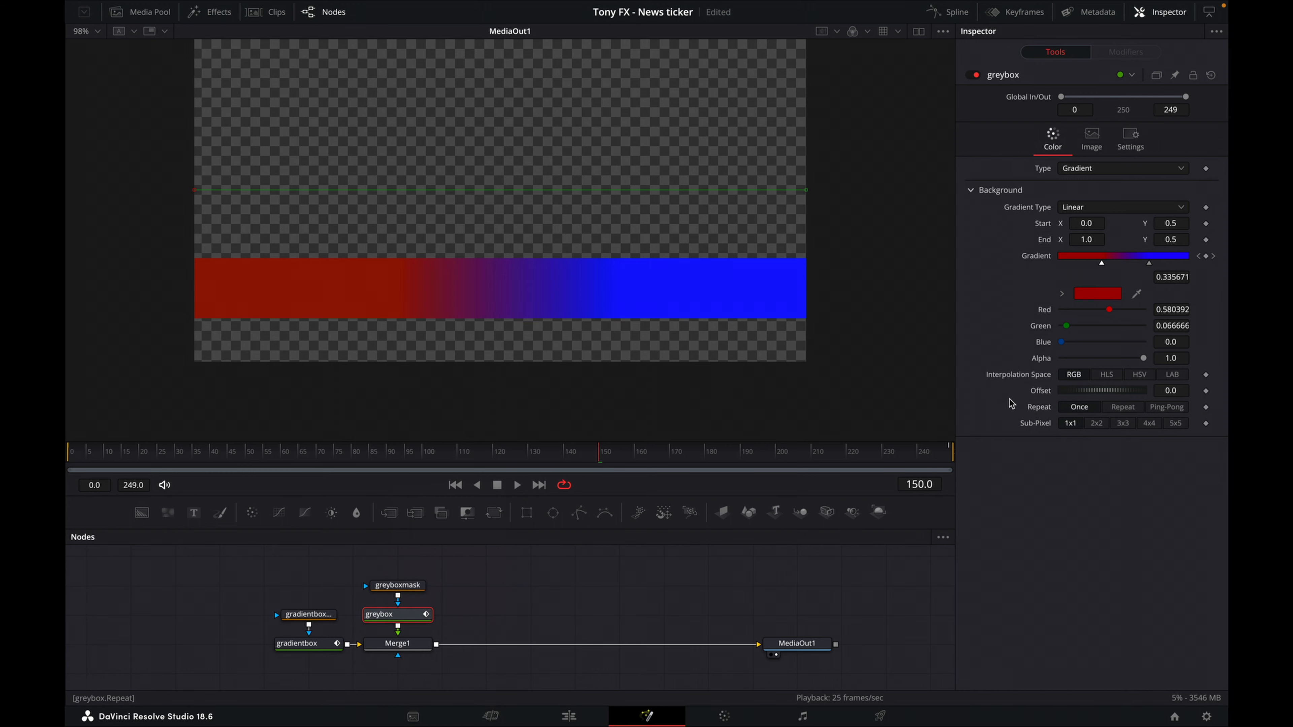
{"action": "left_click", "coordinate": [1131, 169]}
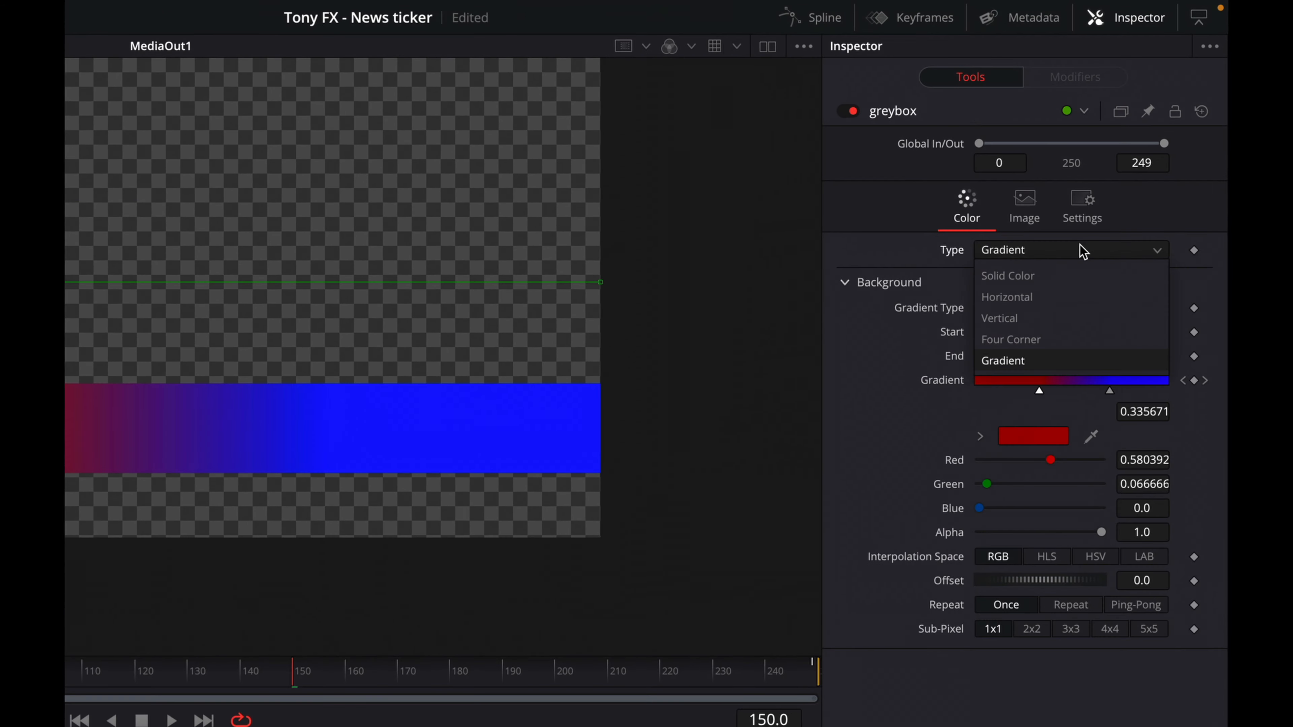
{"action": "left_click", "coordinate": [1071, 276]}
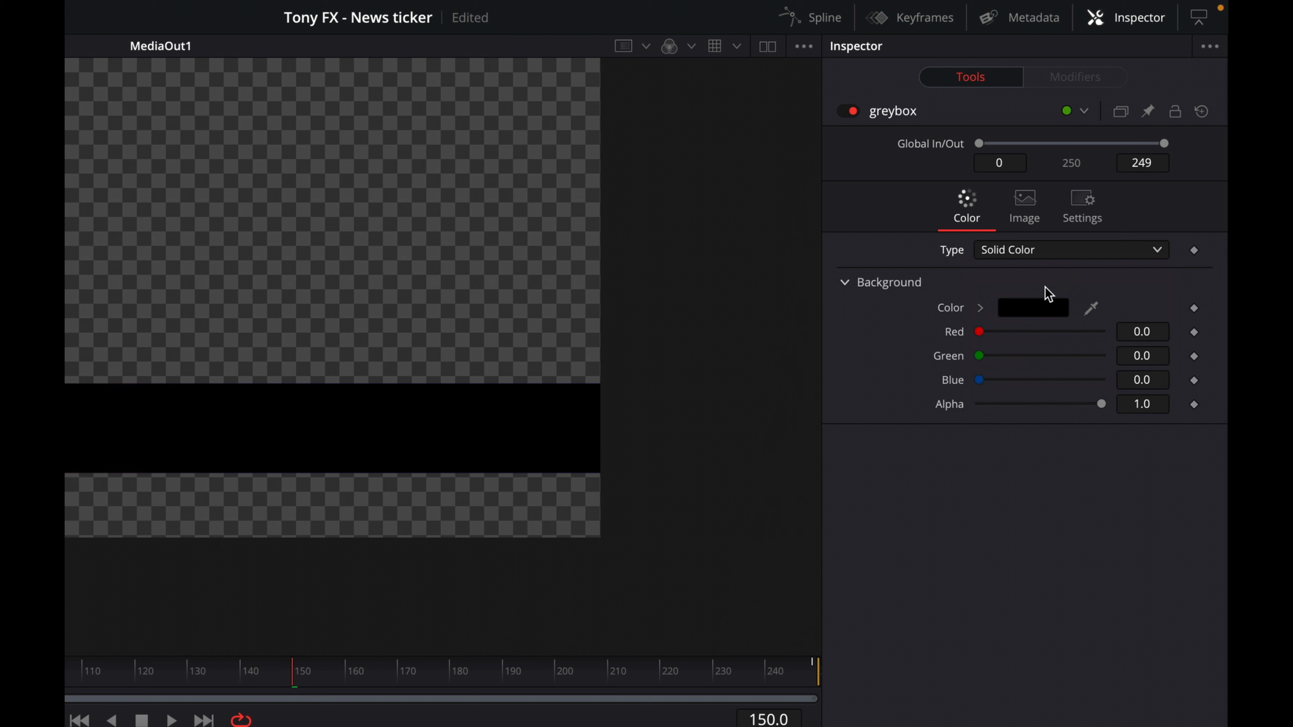
{"action": "left_click", "coordinate": [1041, 312]}
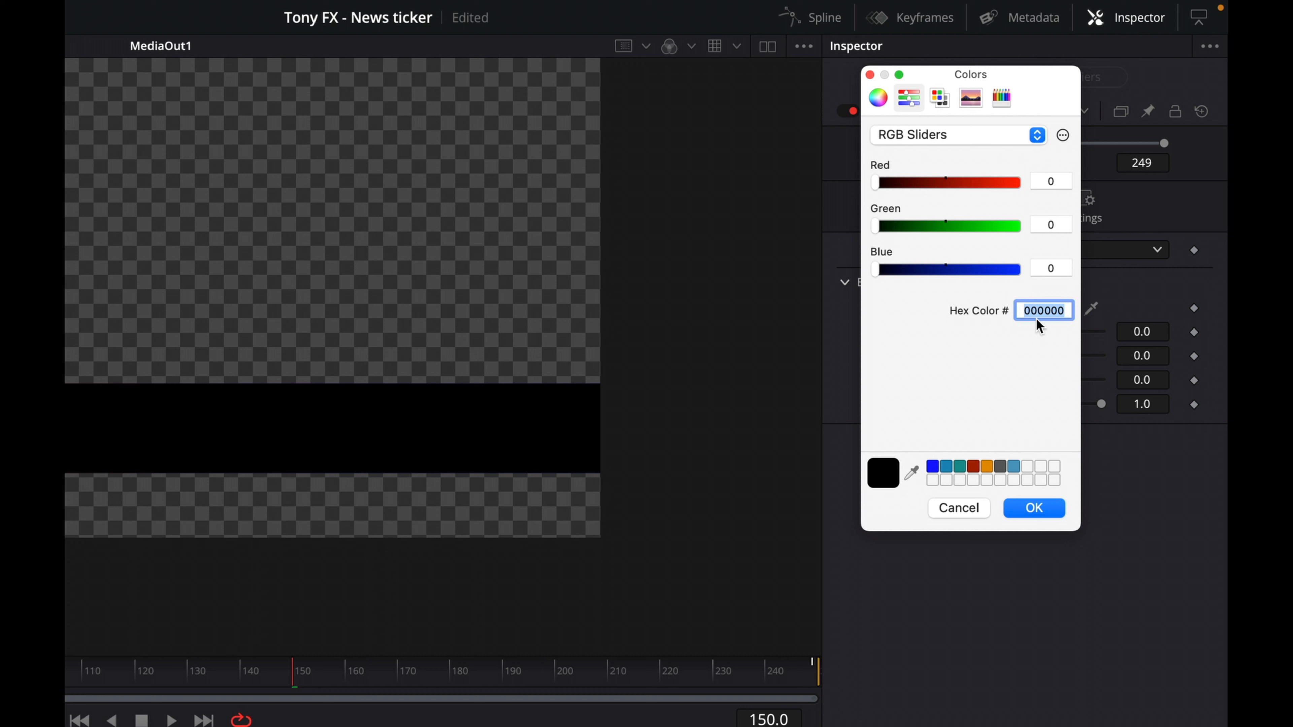
{"action": "type", "text": "D6D6D6"}
{"action": "left_click", "coordinate": [1055, 510]}
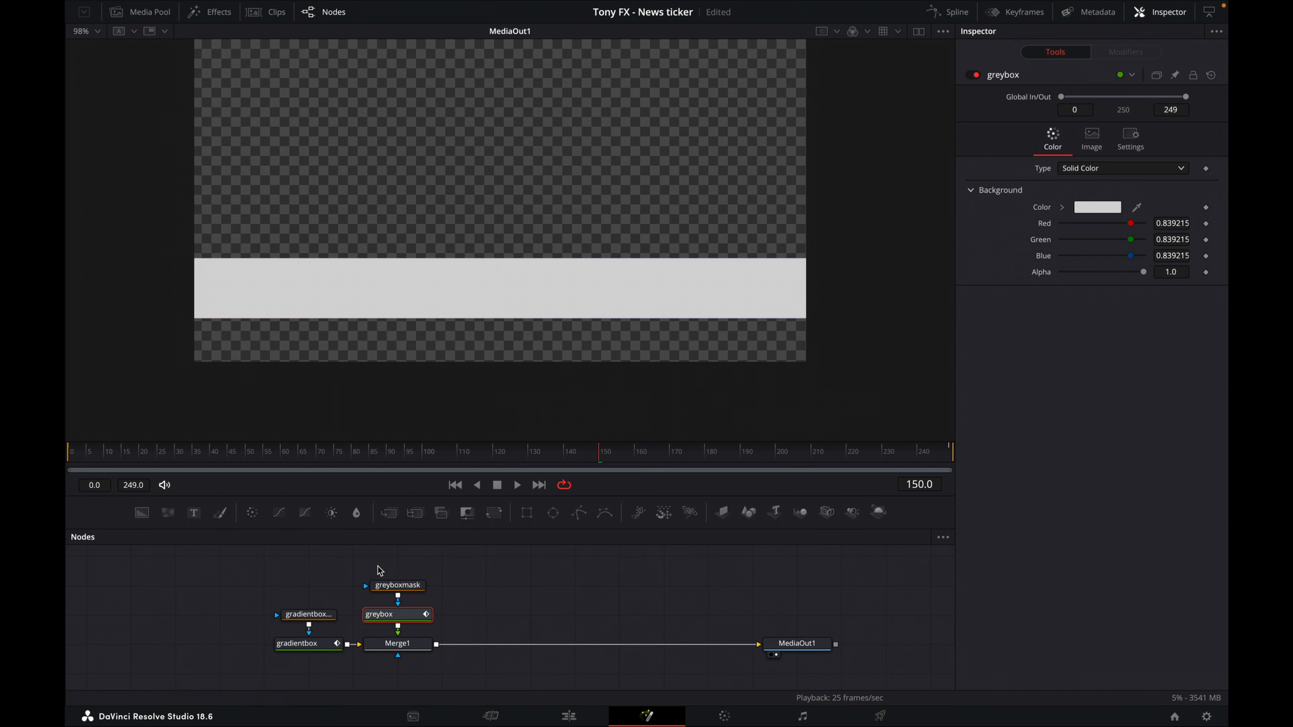
Step: Set the greyboxmask height to 0.076
{"action": "left_click", "coordinate": [402, 589]}
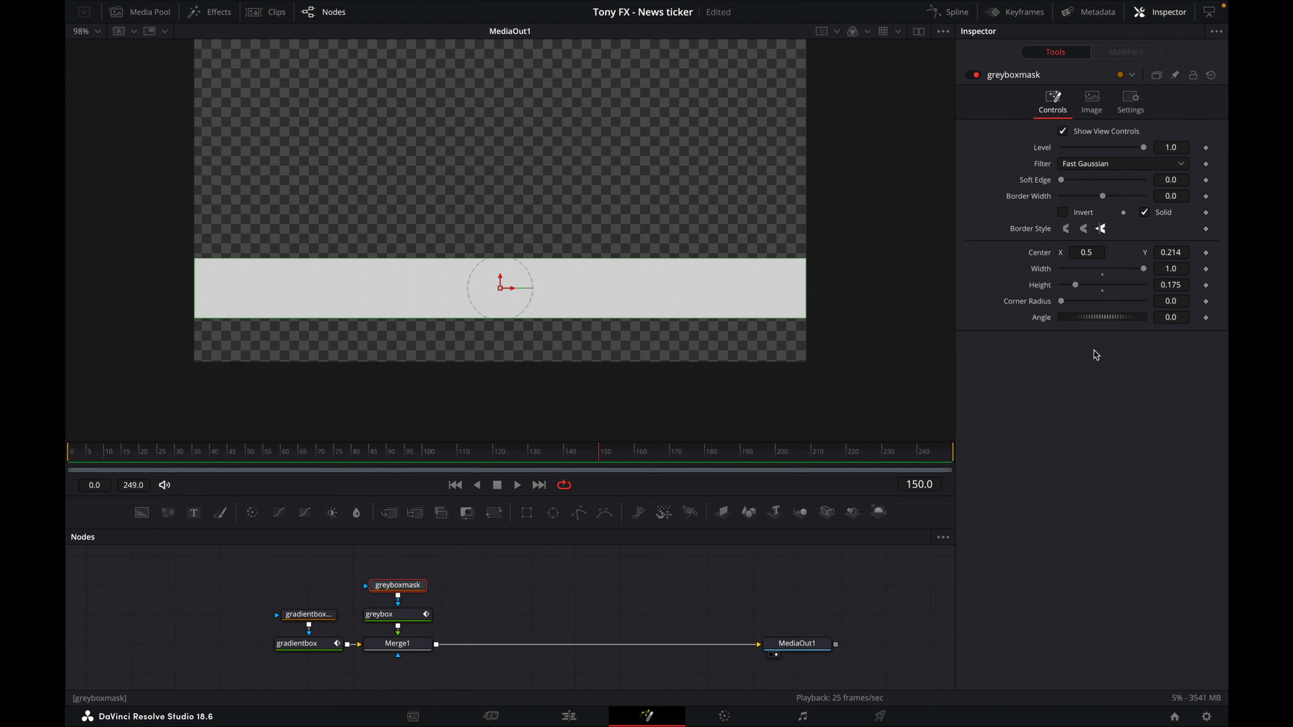
{"action": "double_click", "coordinate": [1187, 289]}
{"action": "type", "text": "0.076"}
{"action": "key", "text": "Return"}
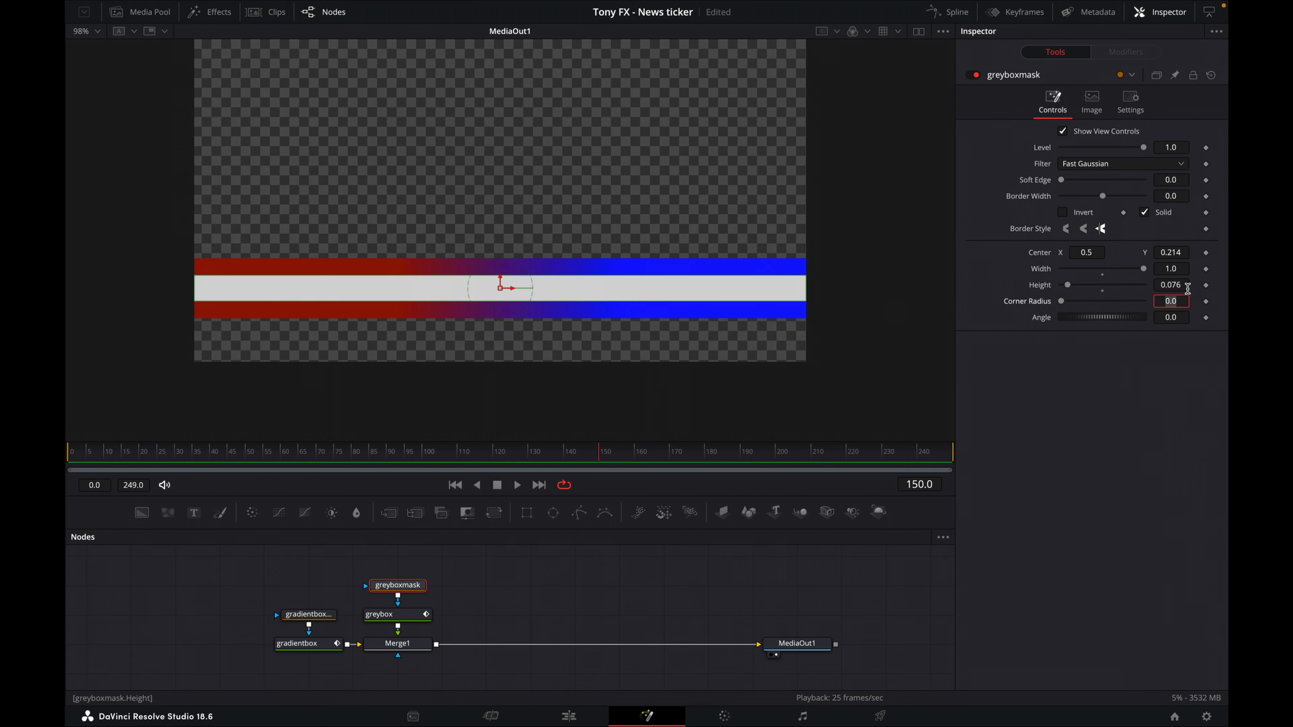
Step: Set the greyboxmask center Y to 0.087 so the grey strip sits directly beneath the gradient bar, and deselect it
{"action": "double_click", "coordinate": [1182, 253]}
{"action": "type", "text": "0.21"}
{"action": "key", "text": "BackSpace"}
{"action": "key", "text": "BackSpace"}
{"action": "type", "text": "087"}
{"action": "key", "text": "Tab"}
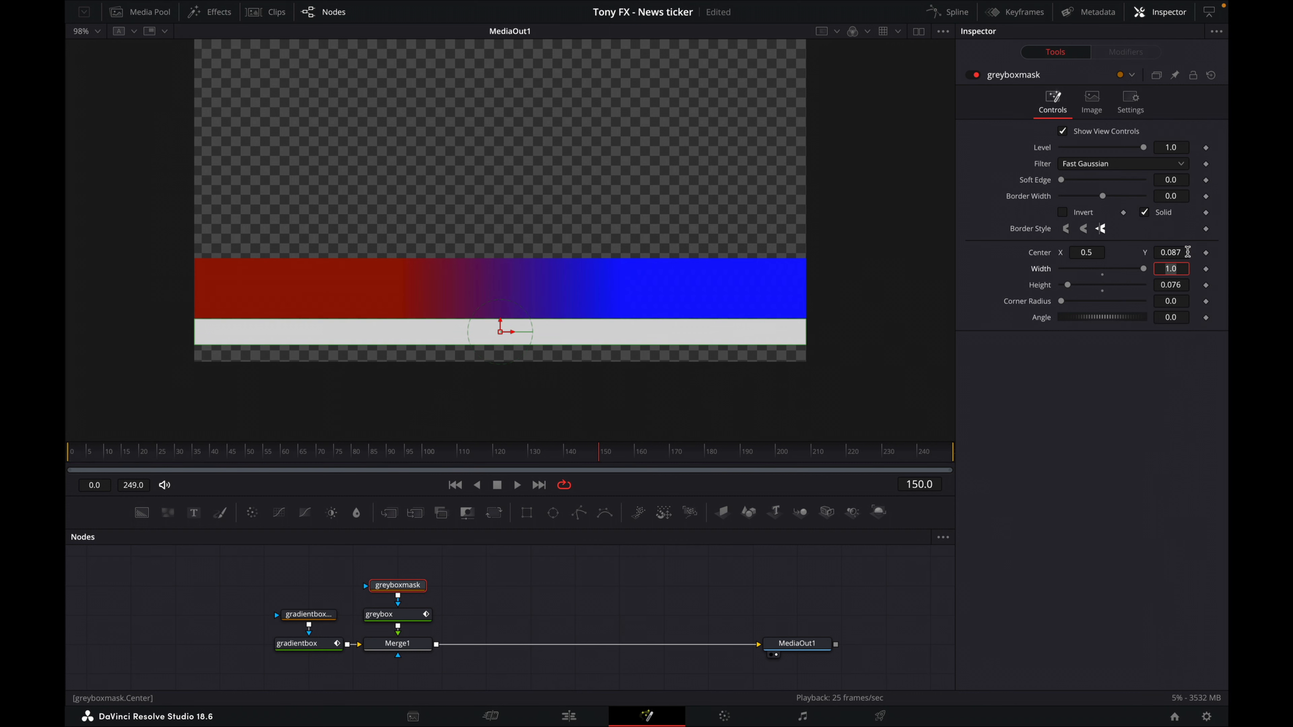
{"action": "left_click", "coordinate": [585, 603]}
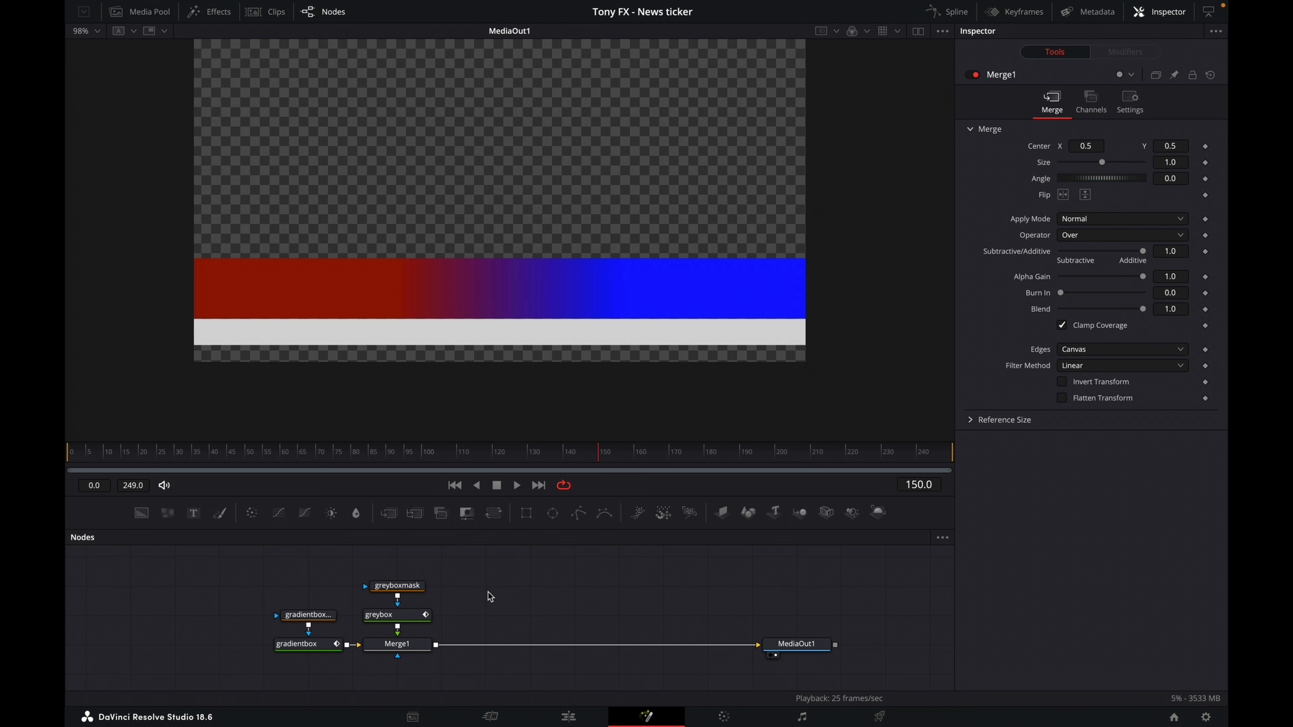
Step: Add a Text node merged after Merge1 and enter the text NEWS
{"action": "left_click_drag", "start_coordinate": [208, 519], "coordinate": [438, 643]}
{"action": "left_click", "coordinate": [492, 617]}
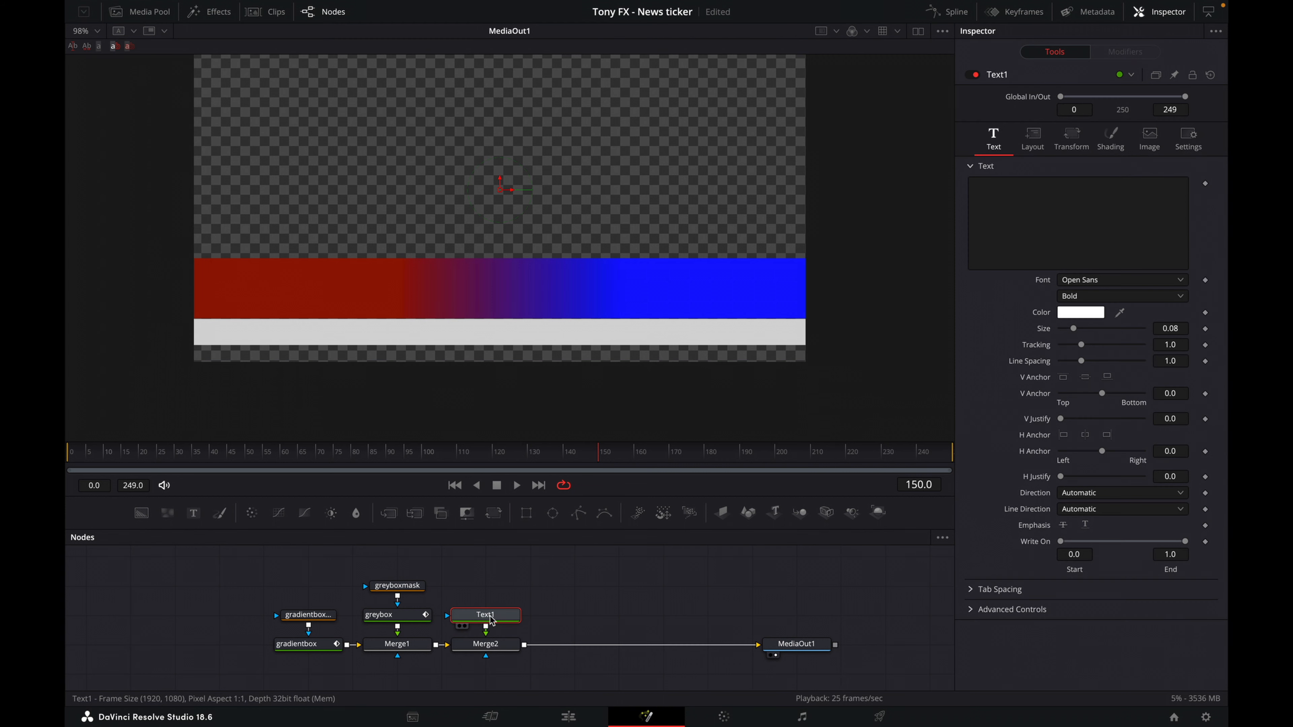
{"action": "left_click", "coordinate": [1035, 201]}
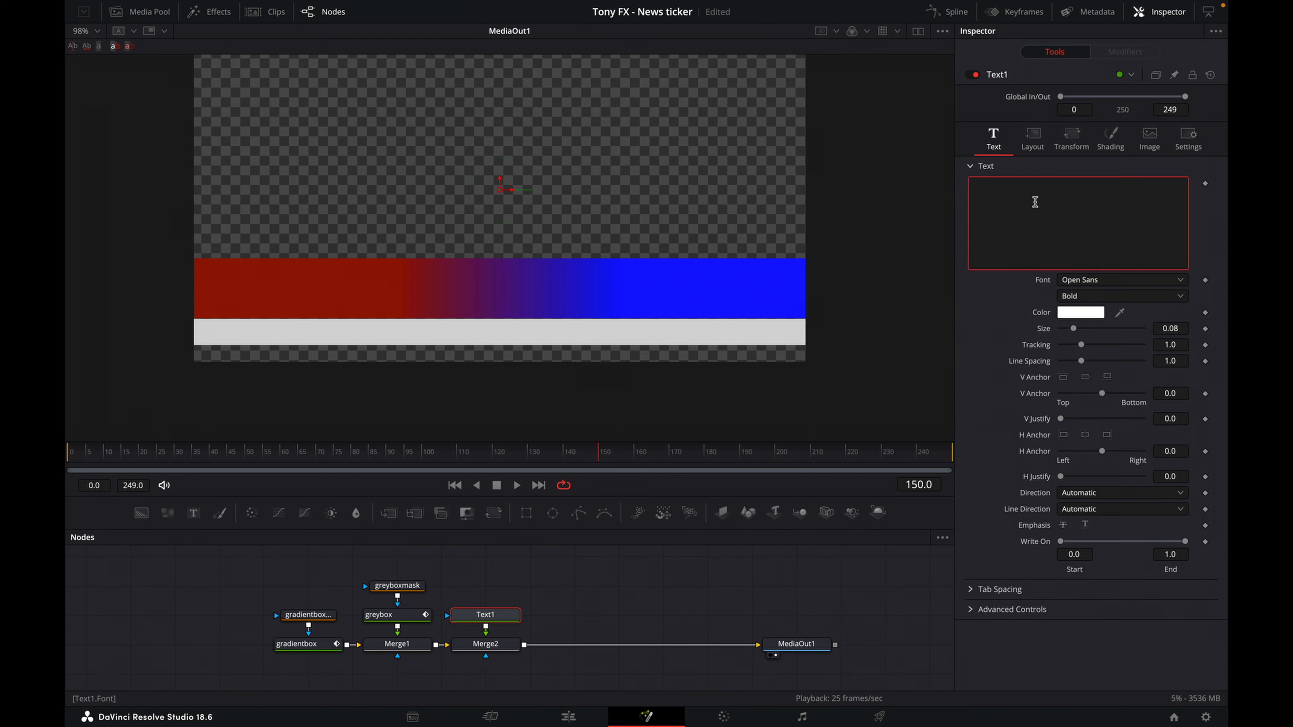
{"action": "type", "text": "NEWS"}
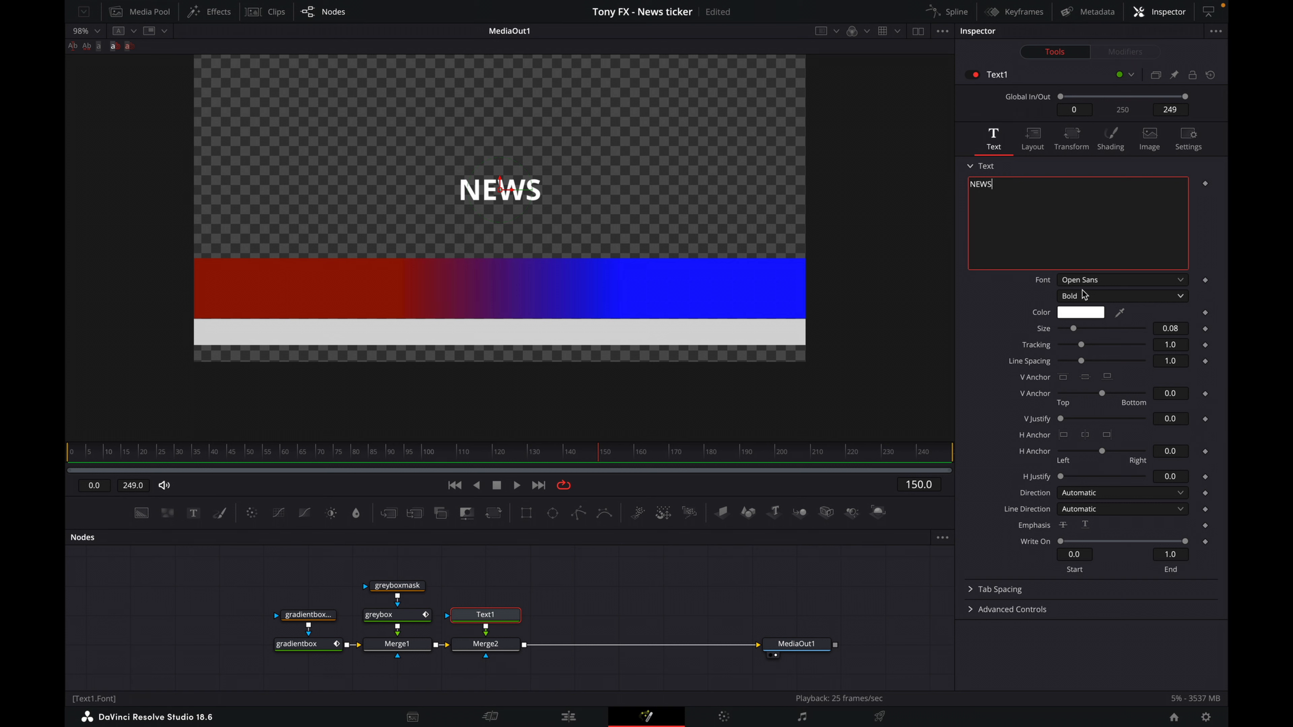
Step: Set the NEWS text size to 0.1272
{"action": "left_click", "coordinate": [1182, 329]}
{"action": "key", "text": "BackSpace"}
{"action": "key", "text": "BackSpace"}
{"action": "type", "text": "1272"}
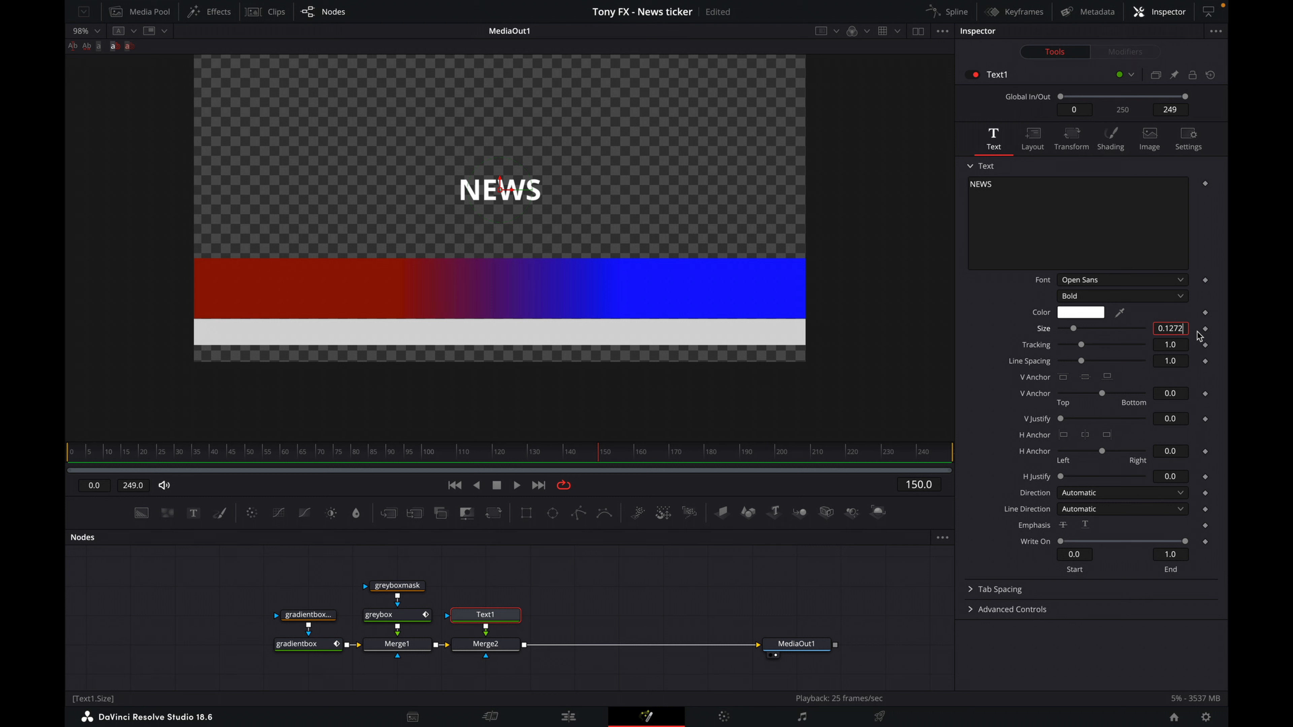
{"action": "key", "text": "Tab"}
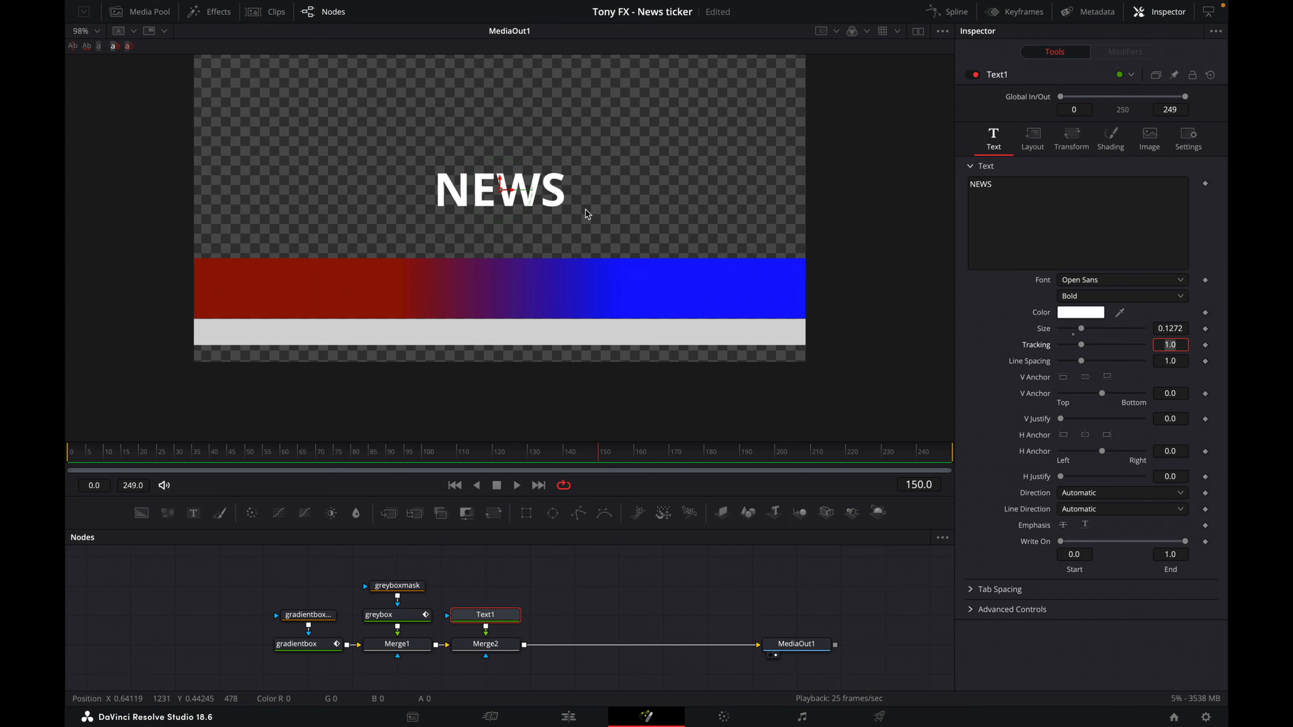
Step: Move the NEWS text onto the red part of the gradient bar, vertically centered in it, and deselect the node
{"action": "left_click_drag", "start_coordinate": [499, 193], "coordinate": [311, 290]}
{"action": "left_click_drag", "start_coordinate": [310, 289], "coordinate": [316, 290]}
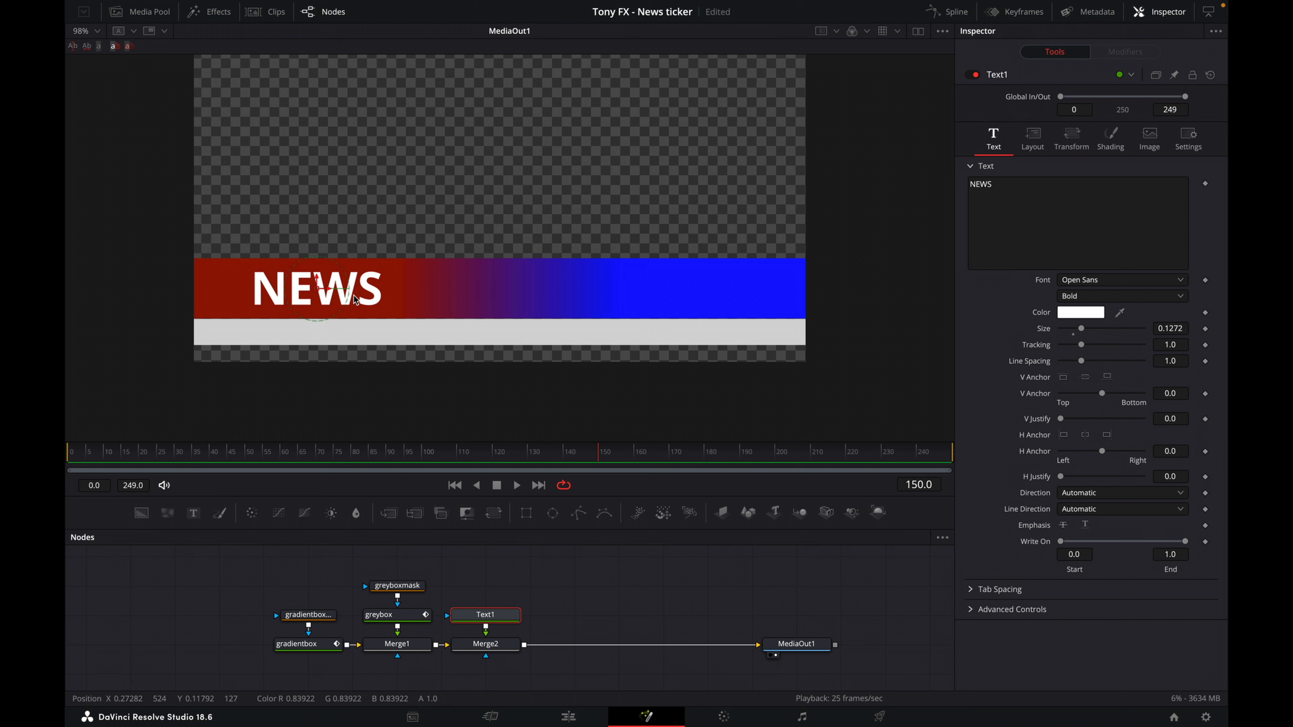
{"action": "left_click", "coordinate": [588, 606]}
Step: Add the globe_icon.png image from the Media Pool, merged after Merge2, and hide the Media Pool
{"action": "left_click", "coordinate": [147, 12]}
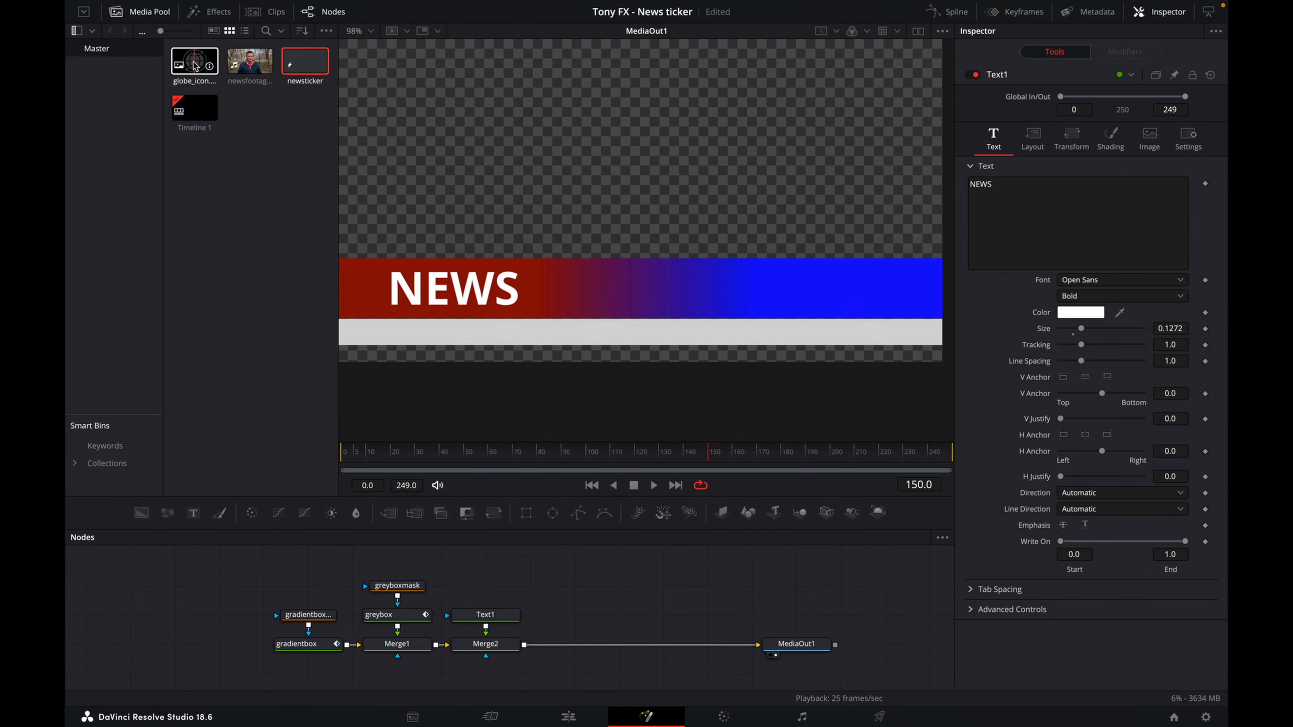
{"action": "left_click_drag", "start_coordinate": [194, 65], "coordinate": [527, 645]}
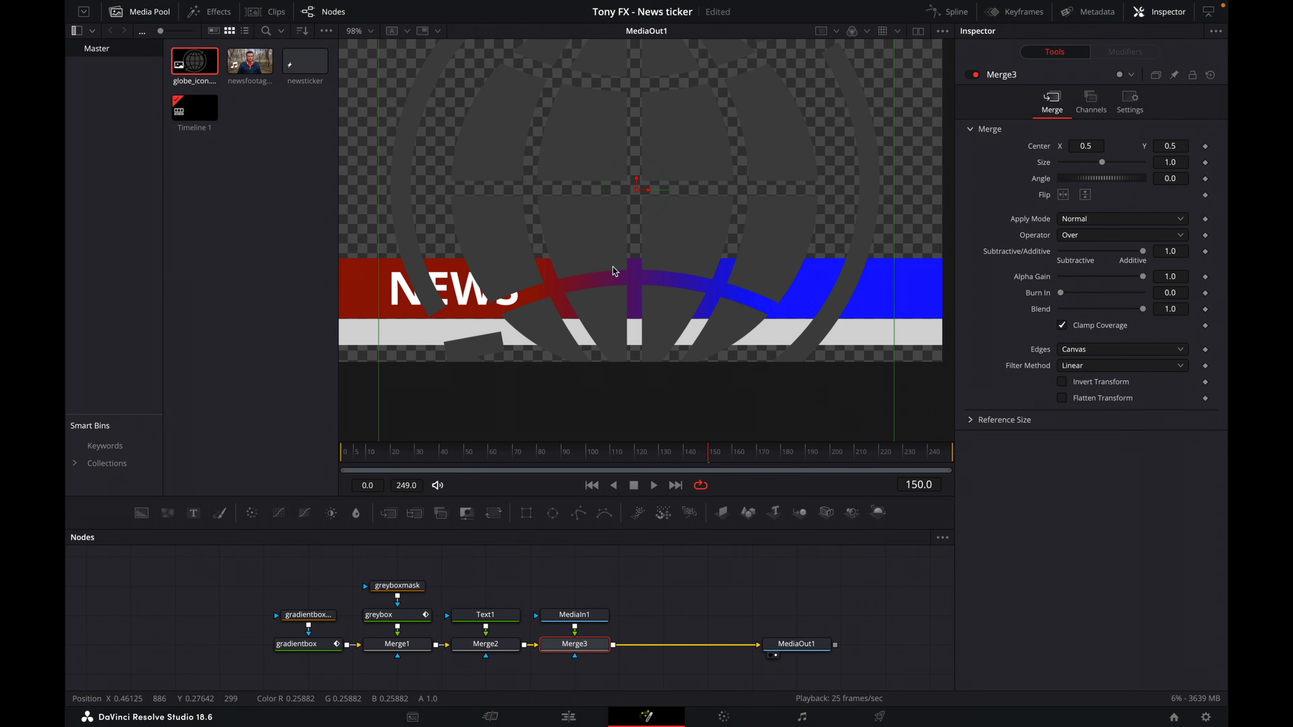
{"action": "left_click", "coordinate": [145, 12]}
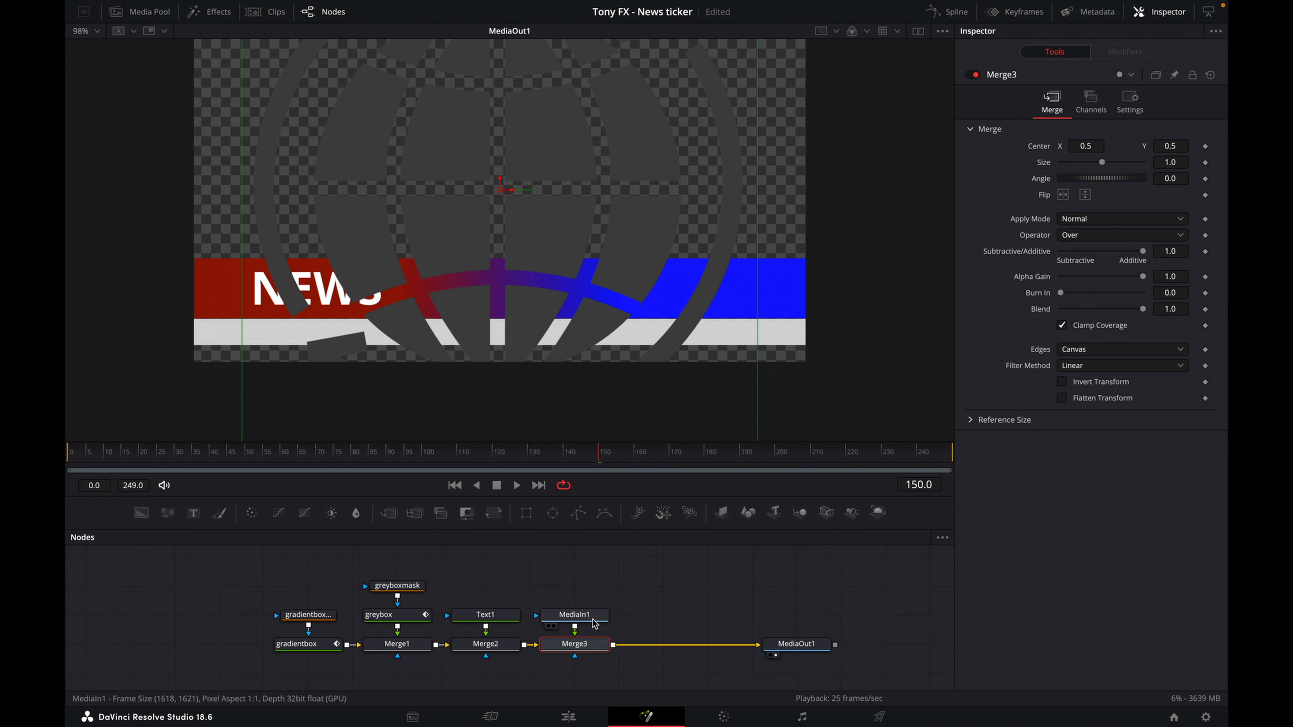
Step: Move the globe icon's MediaIn1 node higher above Merge3 and rename it globe
{"action": "left_click_drag", "start_coordinate": [594, 618], "coordinate": [597, 571]}
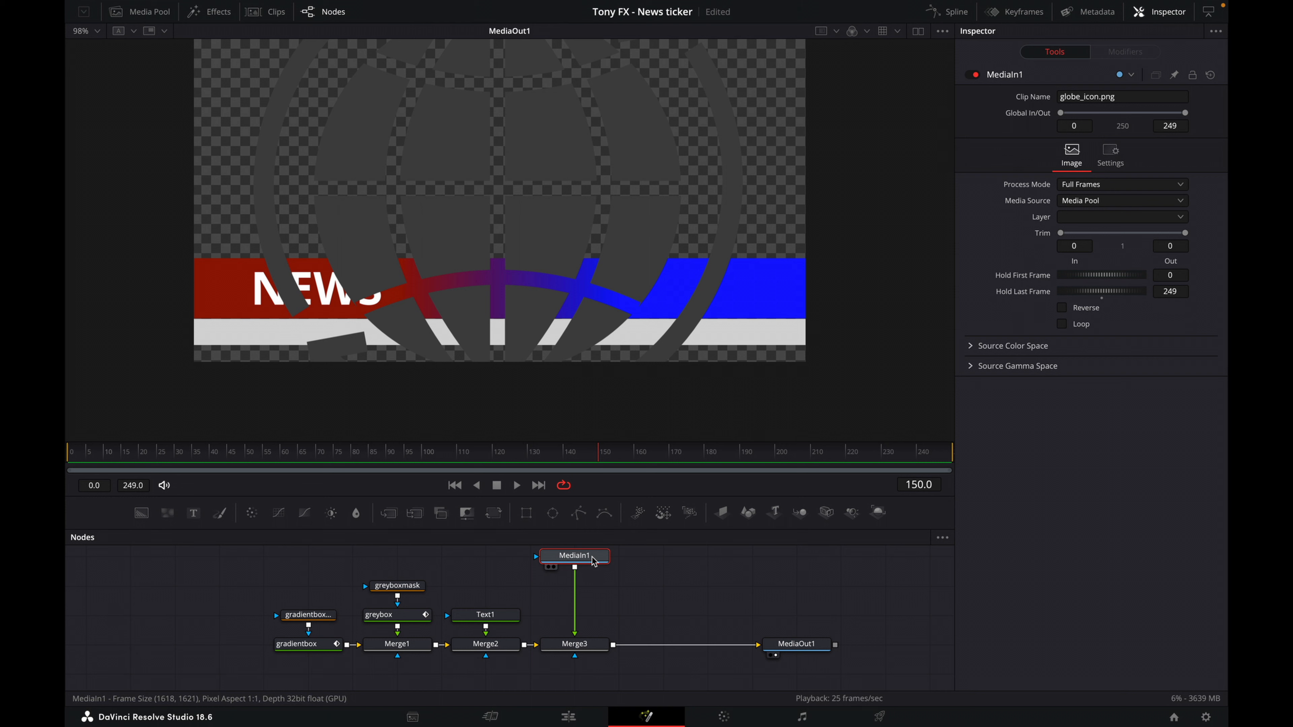
{"action": "right_click", "coordinate": [593, 561]}
{"action": "left_click", "coordinate": [640, 448]}
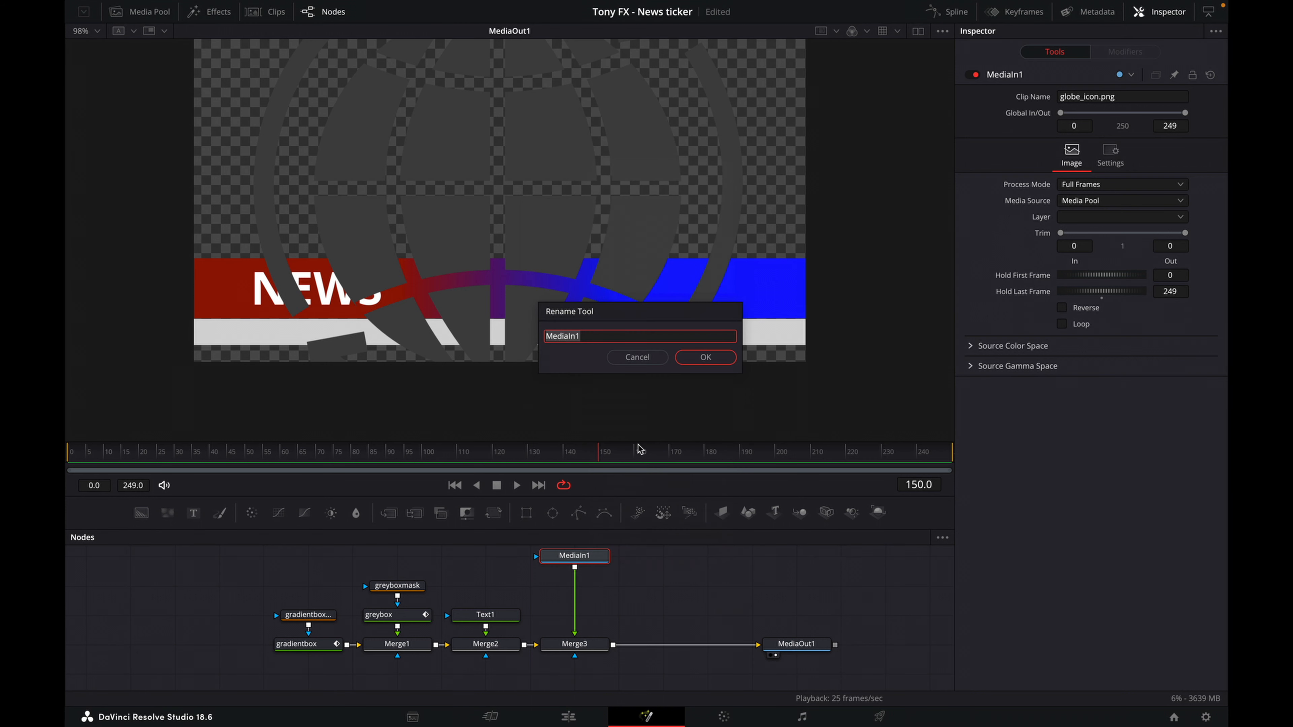
{"action": "type", "text": "globe"}
{"action": "left_click", "coordinate": [706, 357]}
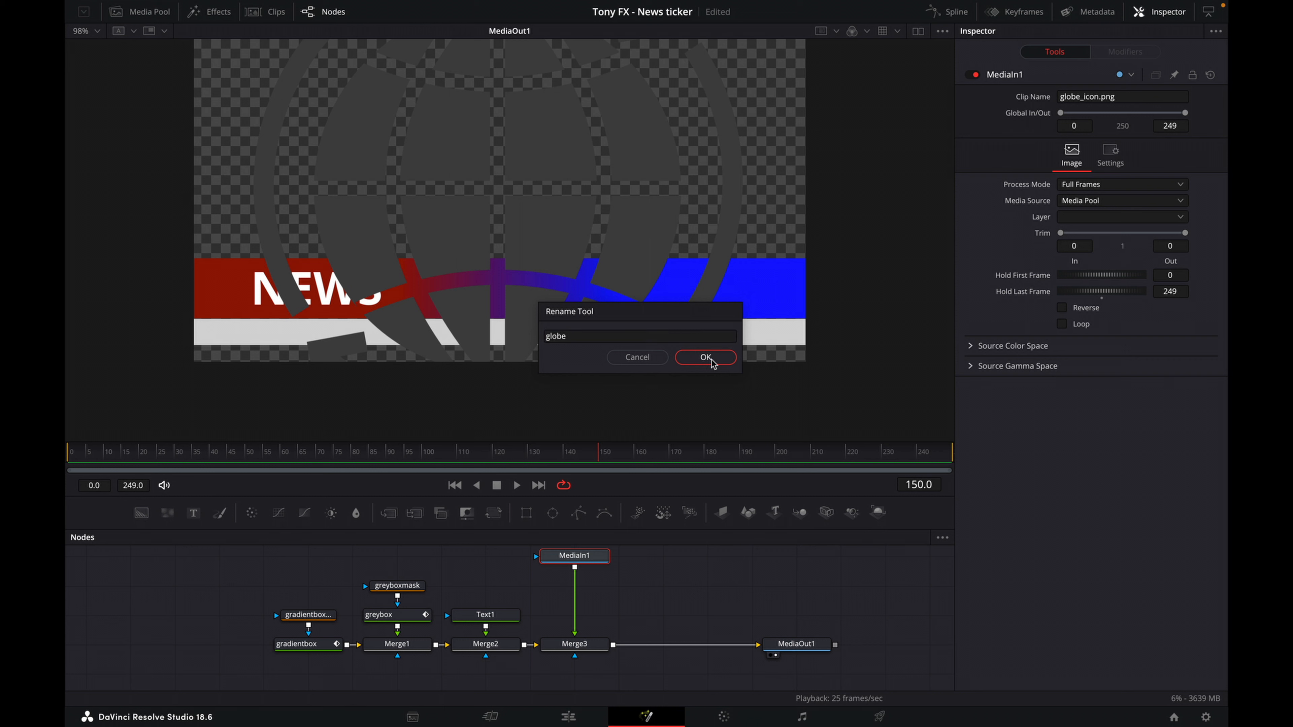
Step: Rename the Text1 node as newstext
{"action": "left_click", "coordinate": [502, 615]}
{"action": "right_click", "coordinate": [501, 615]}
{"action": "left_click", "coordinate": [571, 498]}
{"action": "type", "text": "newstext"}
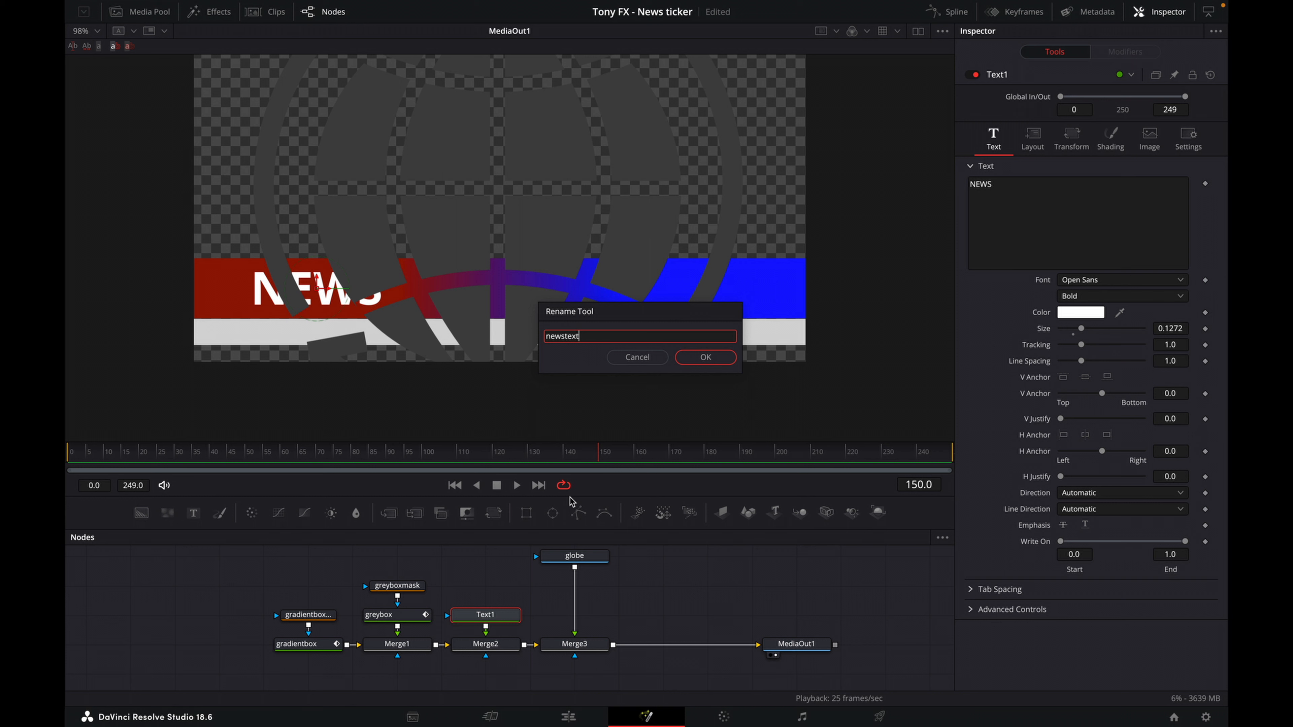
{"action": "left_click", "coordinate": [723, 359]}
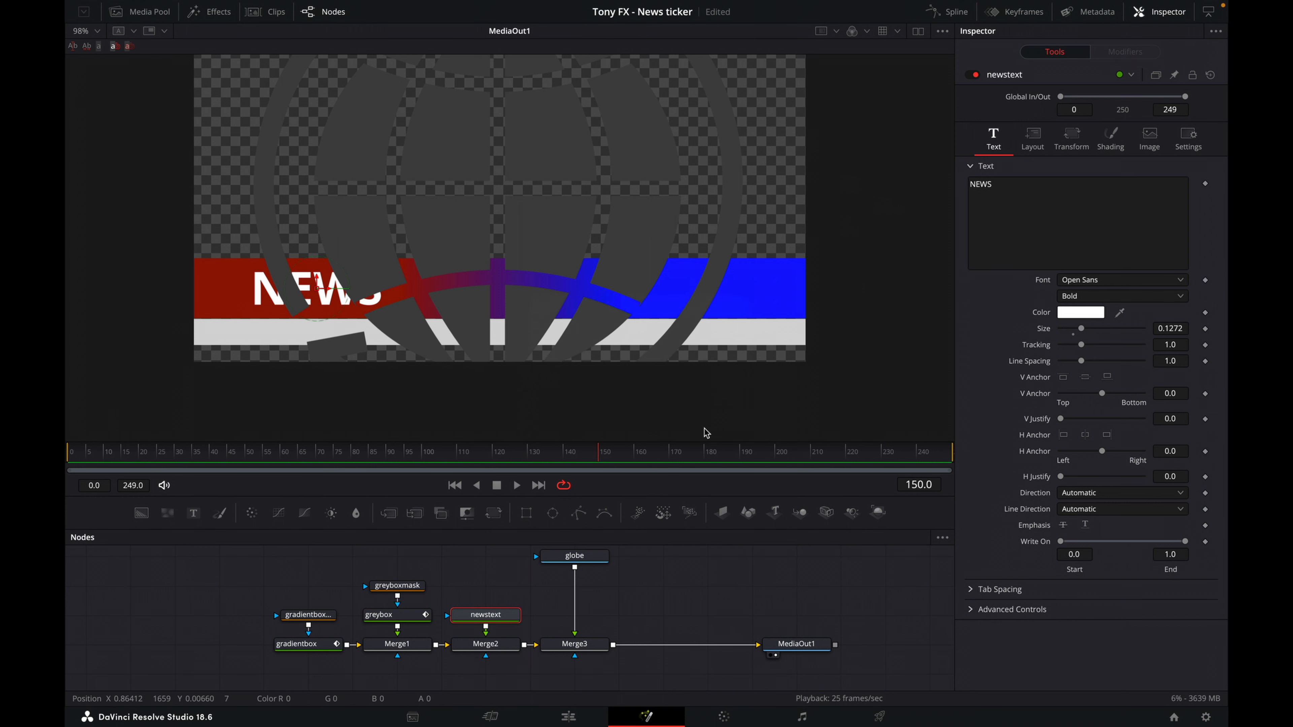
Step: Insert a Color Corrector node followed by a Transform node between the globe node and Merge3
{"action": "left_click", "coordinate": [572, 556]}
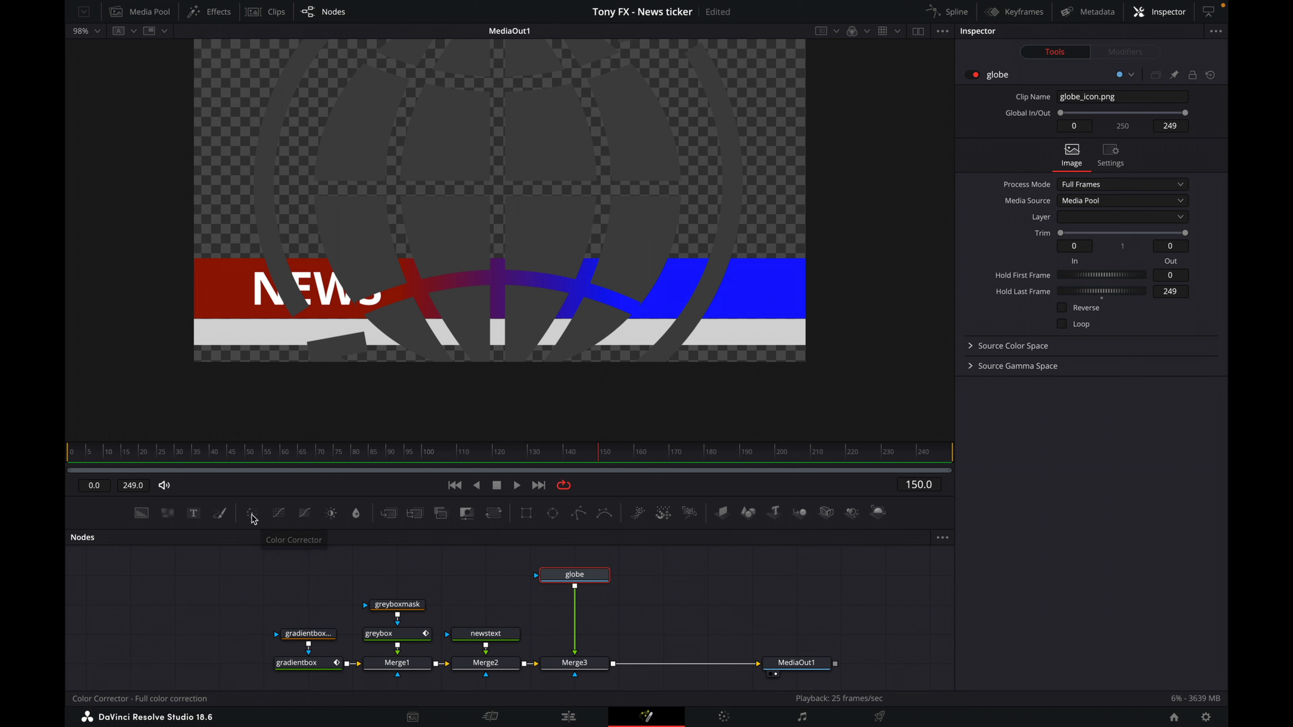
{"action": "left_click_drag", "start_coordinate": [253, 518], "coordinate": [671, 615]}
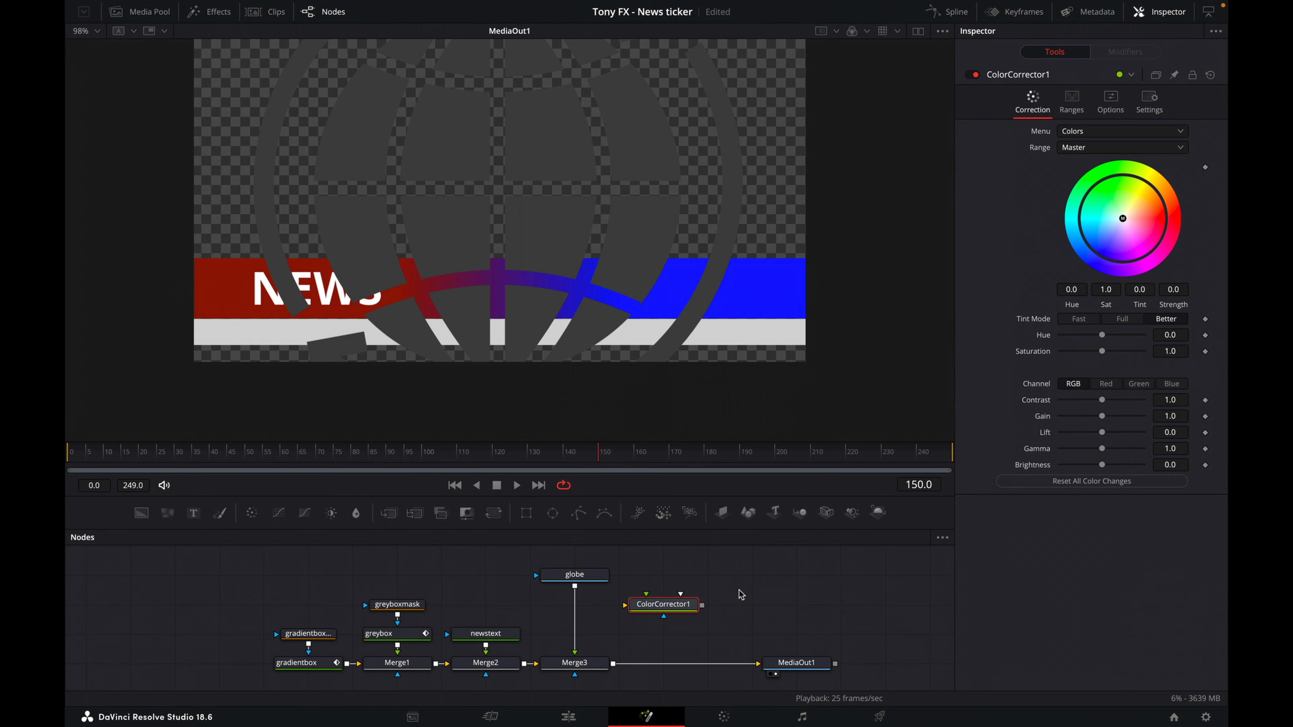
{"action": "left_click_drag", "start_coordinate": [575, 653], "coordinate": [550, 611]}
{"action": "left_click_drag", "start_coordinate": [614, 576], "coordinate": [607, 617]}
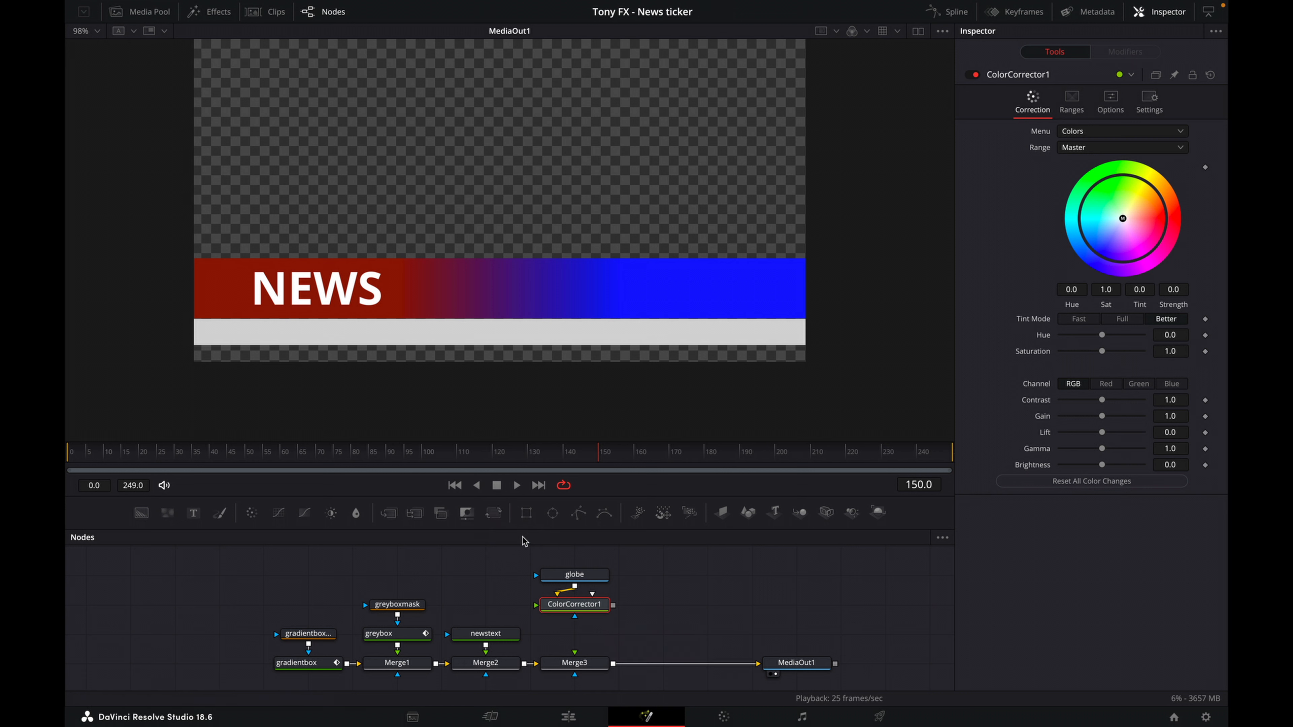
{"action": "left_click", "coordinate": [498, 517]}
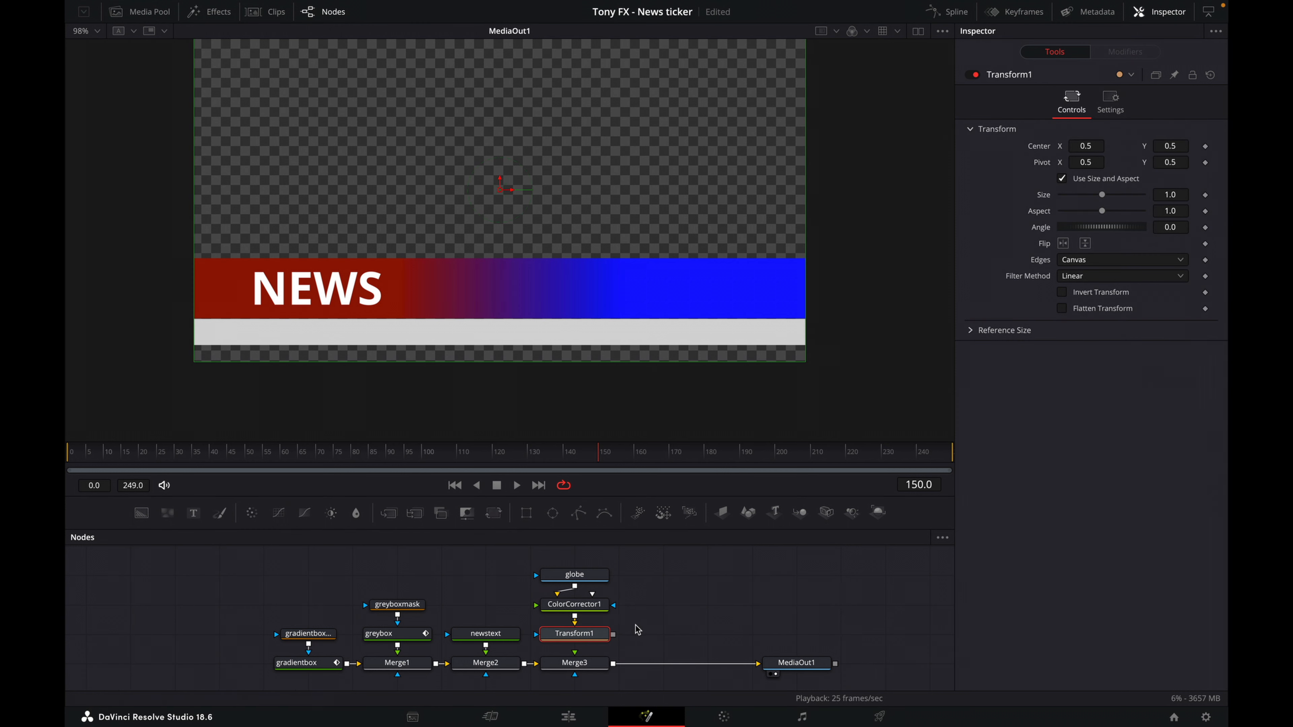
{"action": "left_click_drag", "start_coordinate": [613, 634], "coordinate": [591, 662]}
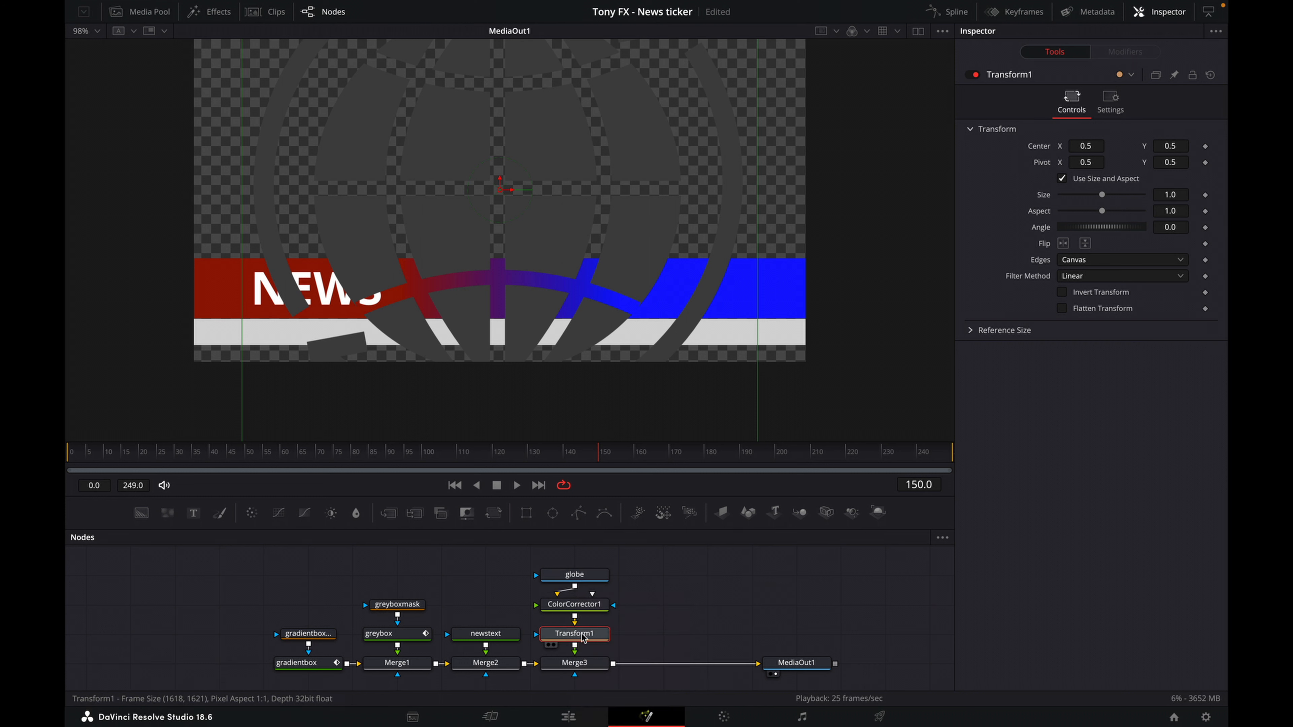
Step: Turn the globe white by setting the Color Corrector's RGB gain to 5.0
{"action": "left_click", "coordinate": [587, 611]}
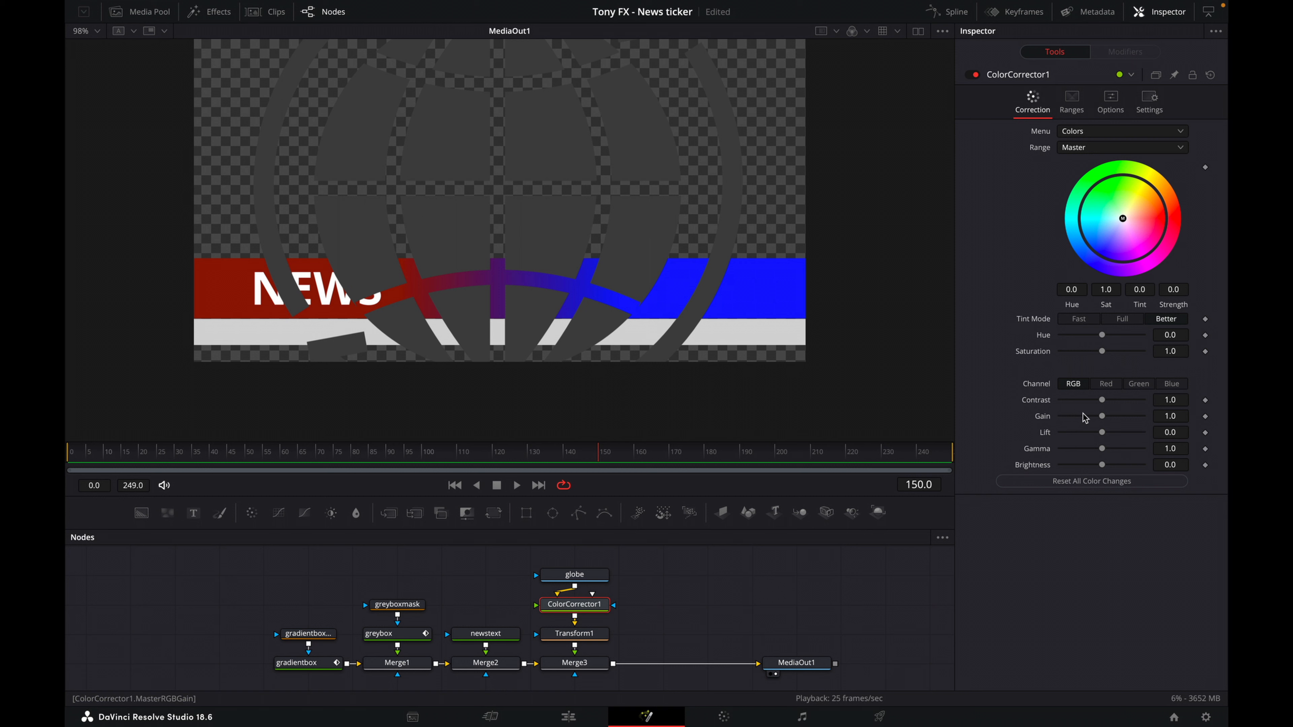
{"action": "left_click_drag", "start_coordinate": [1102, 417], "coordinate": [1187, 419]}
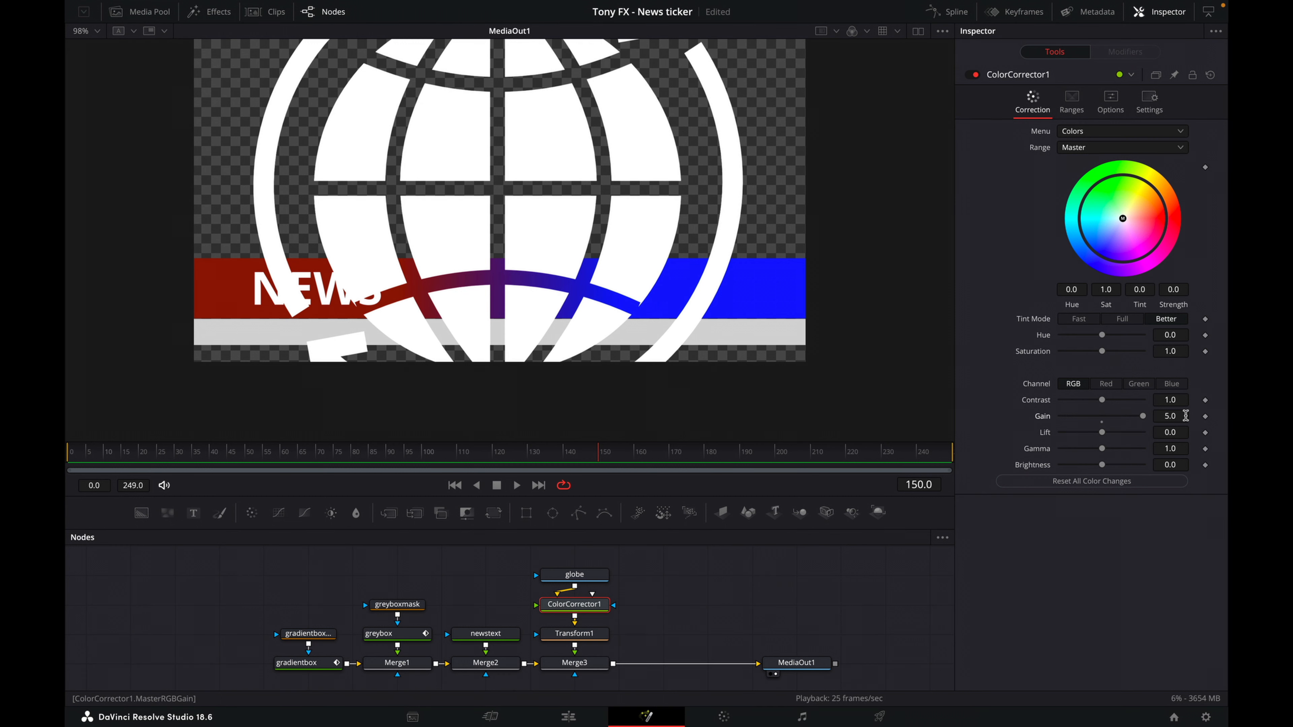
Step: Set the globe's Transform size to 0.09 and move the globe onto the red part of the bar, just before the NEWS text
{"action": "left_click", "coordinate": [601, 638]}
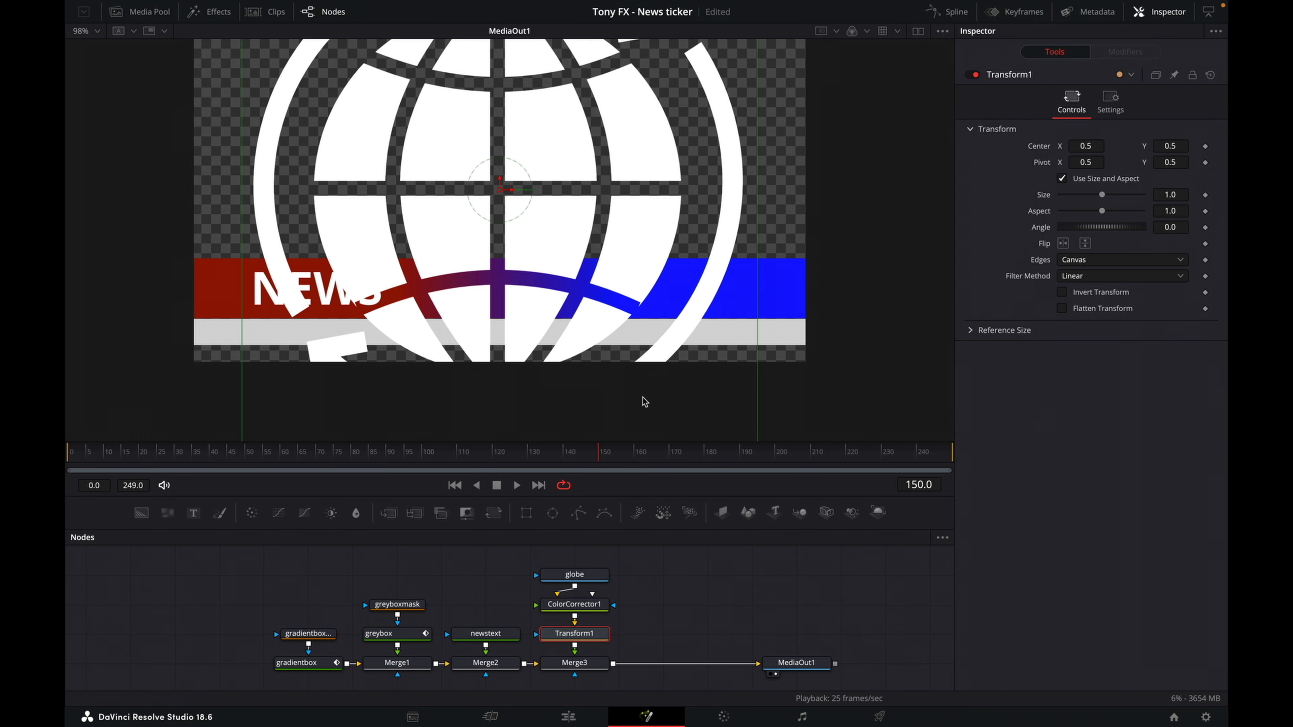
{"action": "left_click_drag", "start_coordinate": [1178, 195], "coordinate": [1116, 226]}
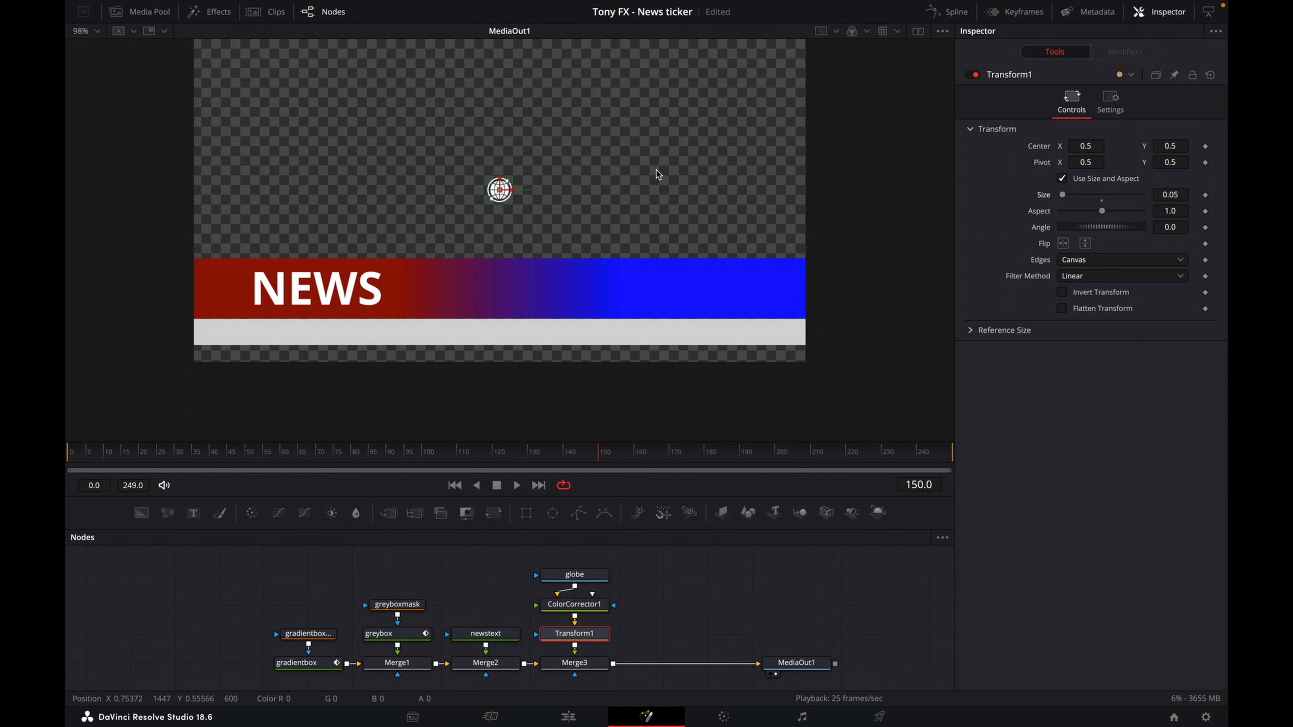
{"action": "left_click", "coordinate": [1184, 196]}
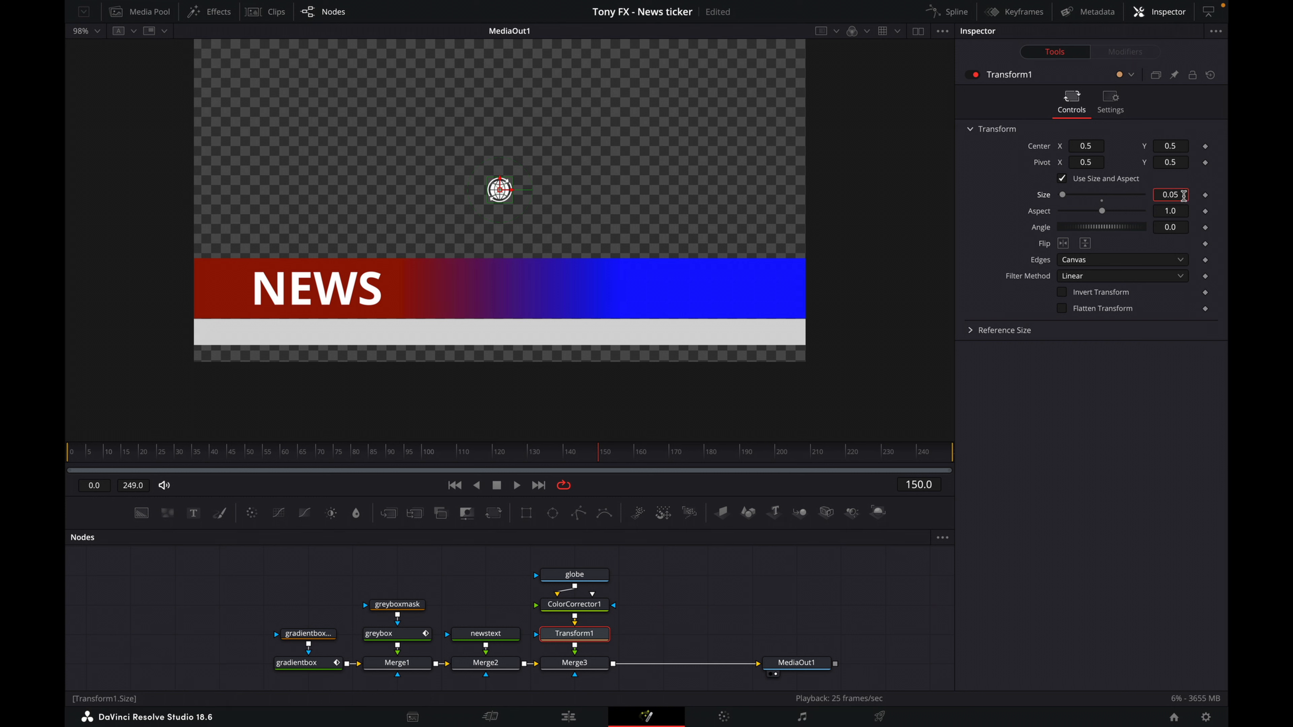
{"action": "key", "text": "Tab"}
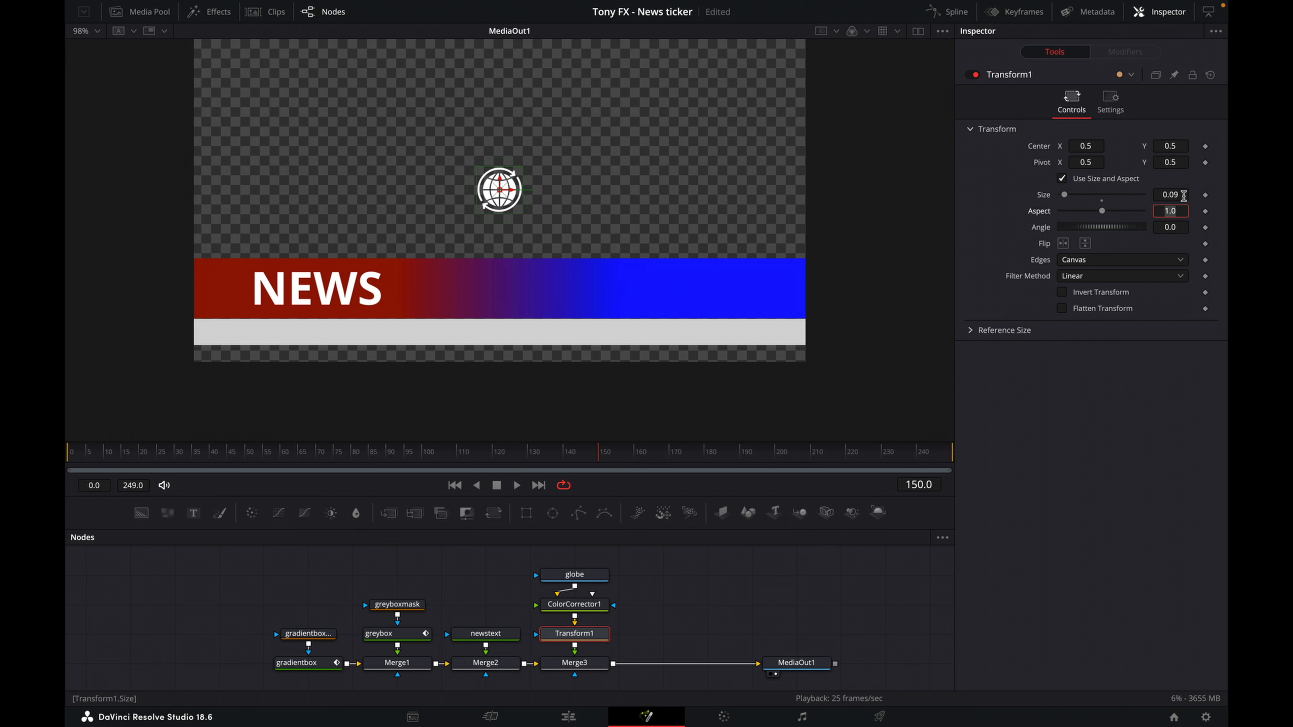
{"action": "left_click", "coordinate": [499, 193]}
{"action": "left_click_drag", "start_coordinate": [500, 192], "coordinate": [229, 291]}
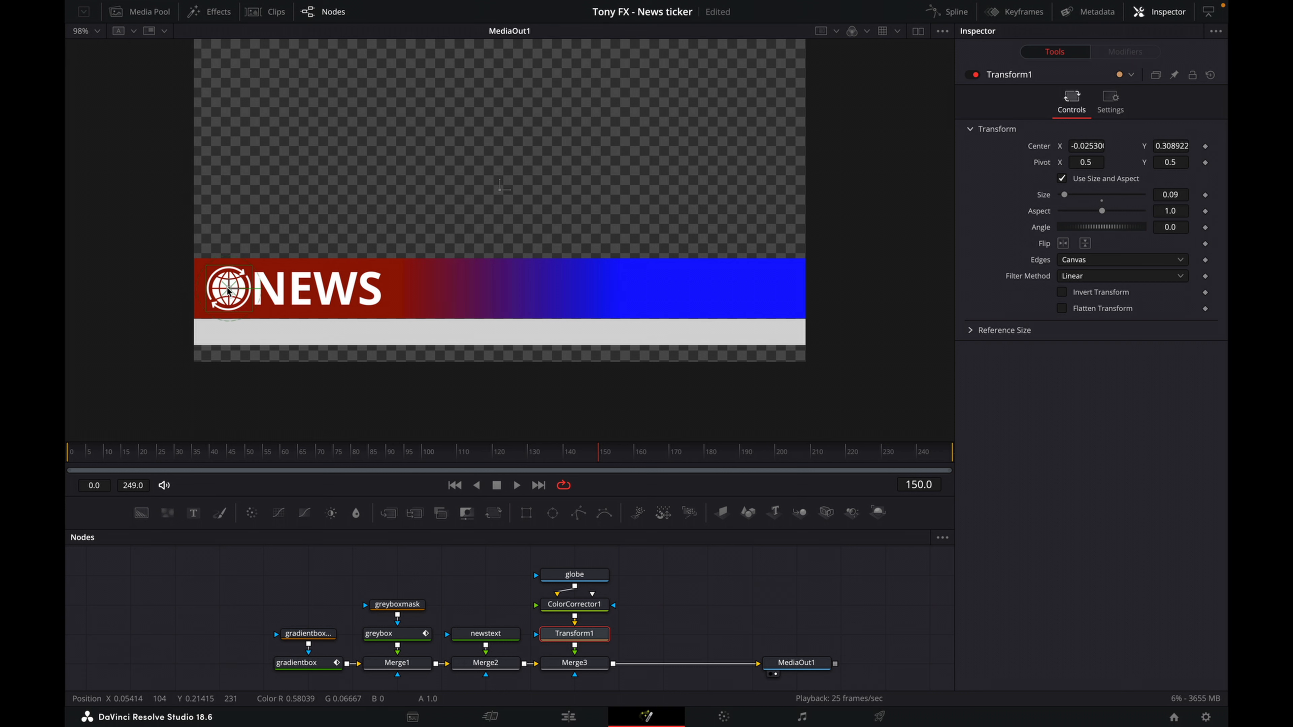
Step: Shift the NEWS text slightly right to leave a gap after the globe, and deselect the newstext node
{"action": "left_click", "coordinate": [486, 633]}
{"action": "left_click_drag", "start_coordinate": [315, 298], "coordinate": [329, 294]}
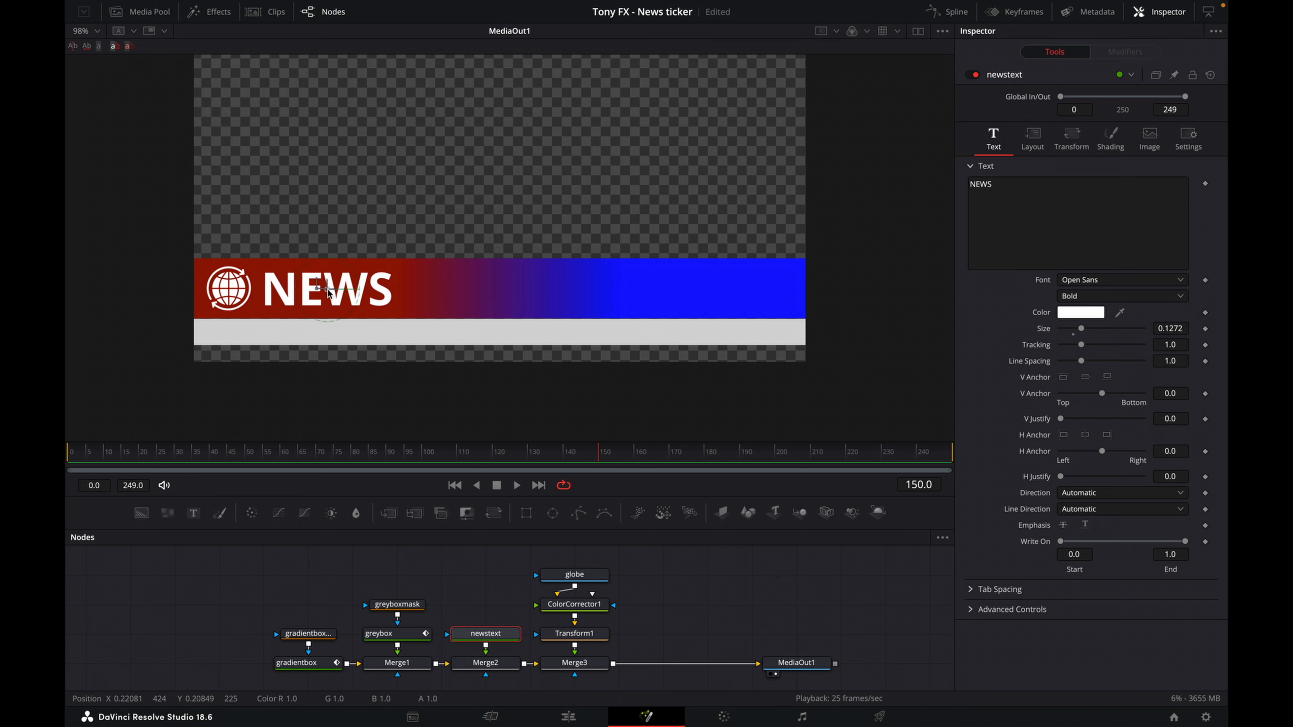
{"action": "left_click", "coordinate": [693, 615]}
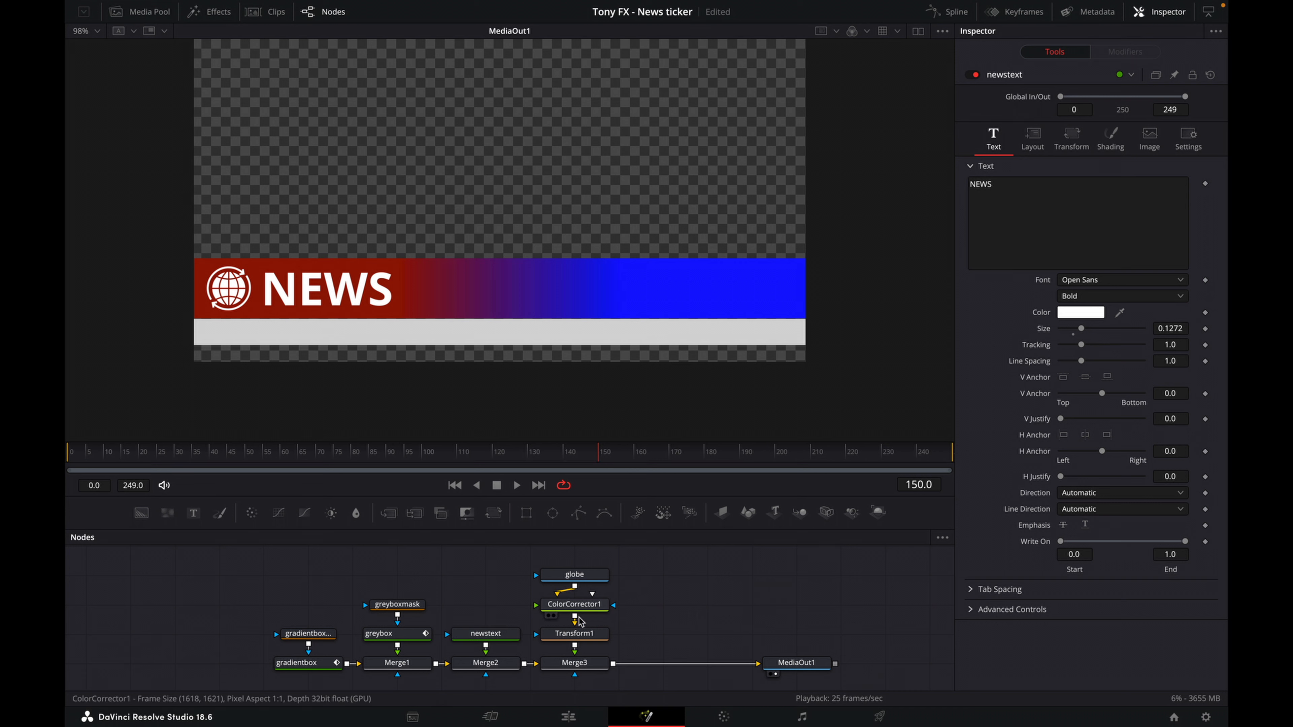
Step: Rename the Transform1 node as globeanimation
{"action": "left_click", "coordinate": [573, 634]}
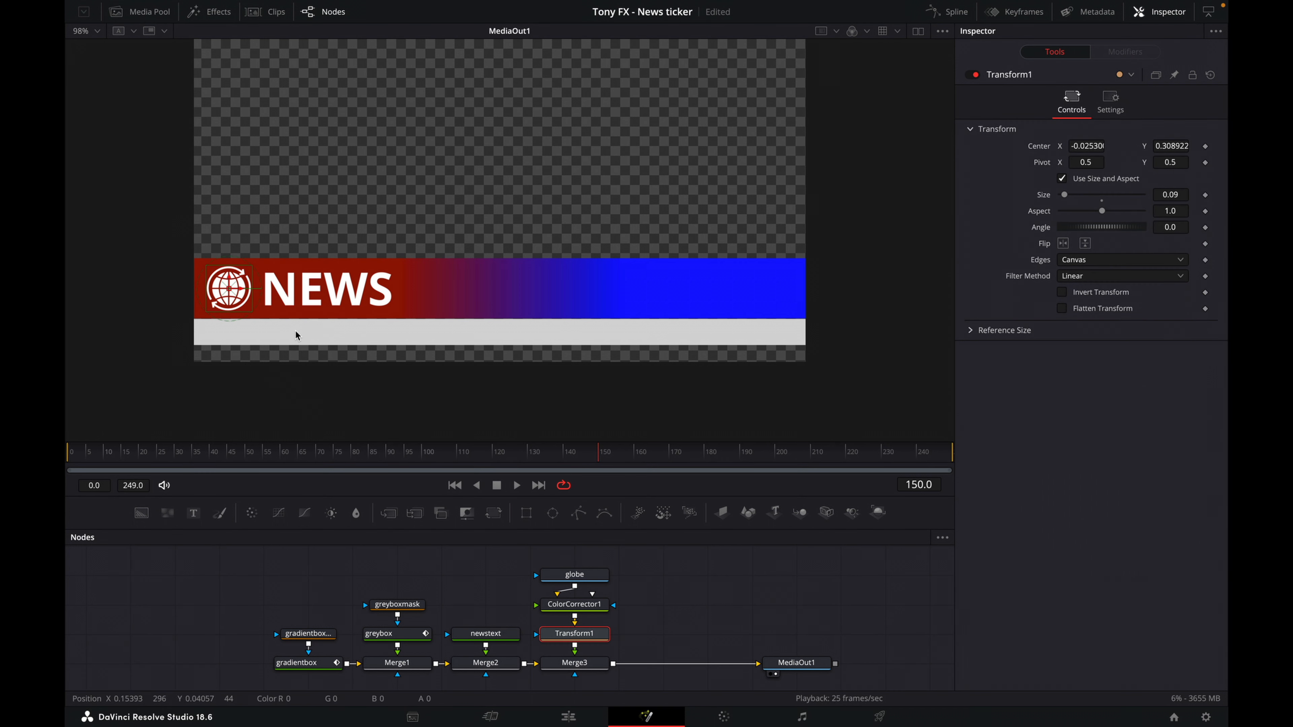
{"action": "right_click", "coordinate": [592, 635]}
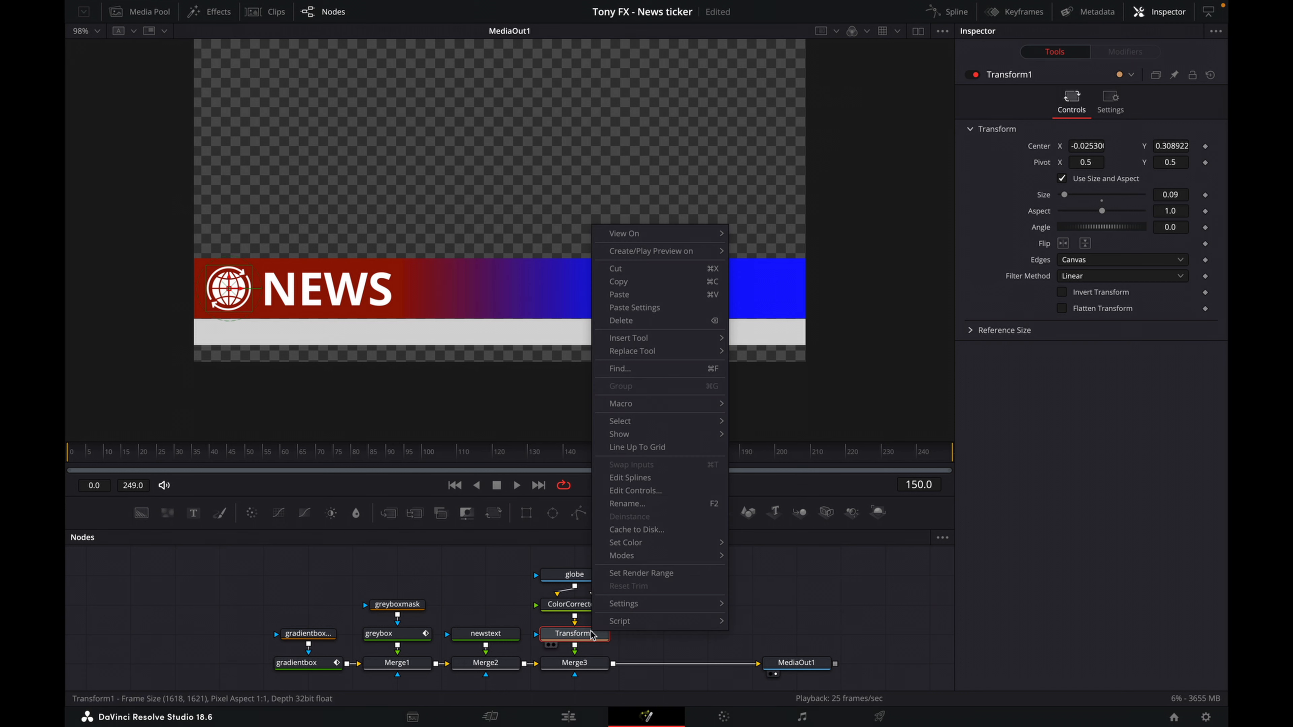
{"action": "left_click", "coordinate": [663, 504]}
{"action": "type", "text": "g"}
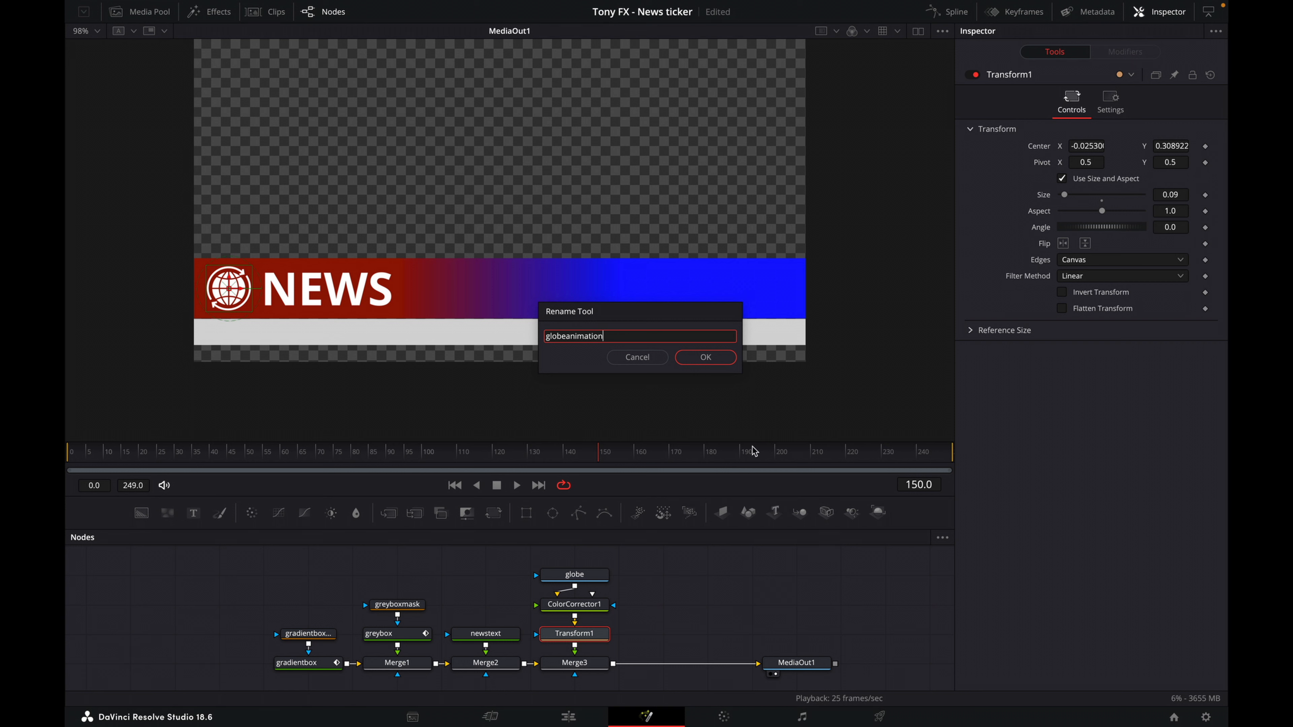
{"action": "type", "text": "lobeanimation"}
{"action": "left_click", "coordinate": [710, 359]}
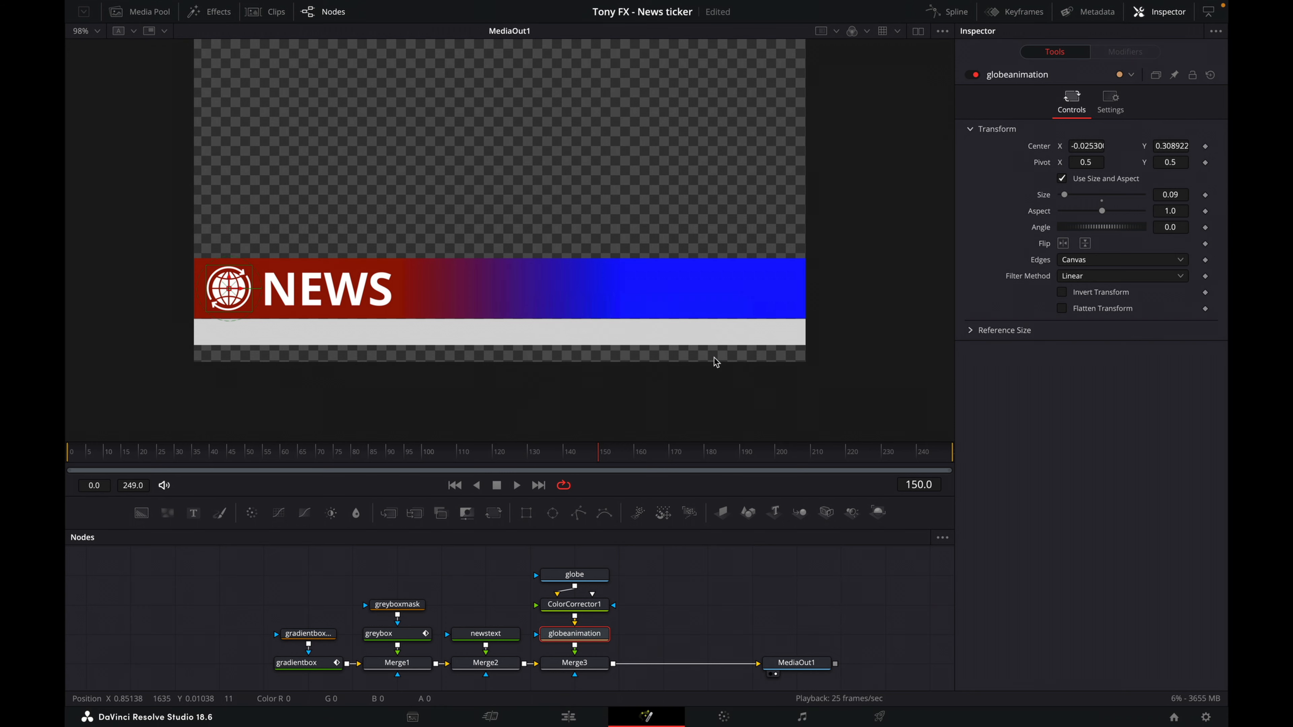
Step: Animate the globe's rotation by keyframing the globeanimation angle at 0.0 on frame 0 and -500 on frame 249
{"action": "left_click_drag", "start_coordinate": [269, 441], "coordinate": [66, 446]}
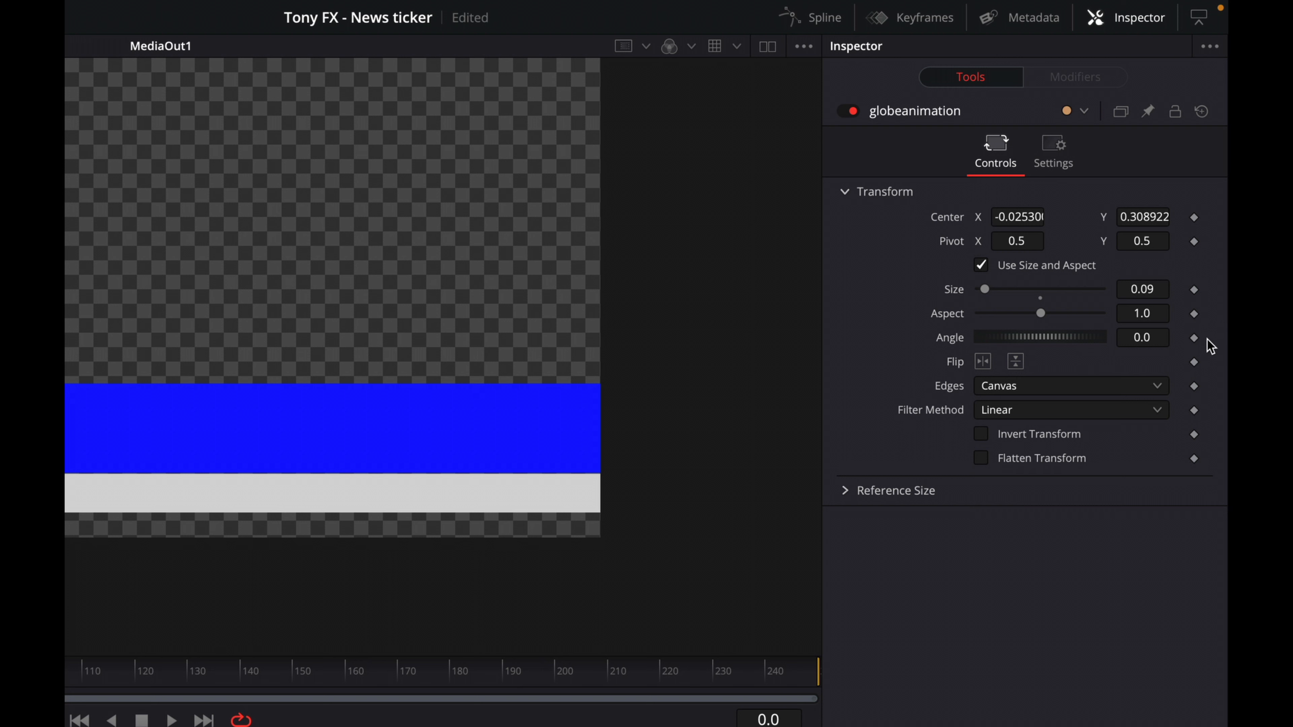
{"action": "left_click", "coordinate": [1196, 339]}
{"action": "left_click_drag", "start_coordinate": [679, 674], "coordinate": [913, 686]}
{"action": "left_click", "coordinate": [1152, 336]}
{"action": "key", "text": "BackSpace"}
{"action": "key", "text": "BackSpace"}
{"action": "key", "text": "BackSpace"}
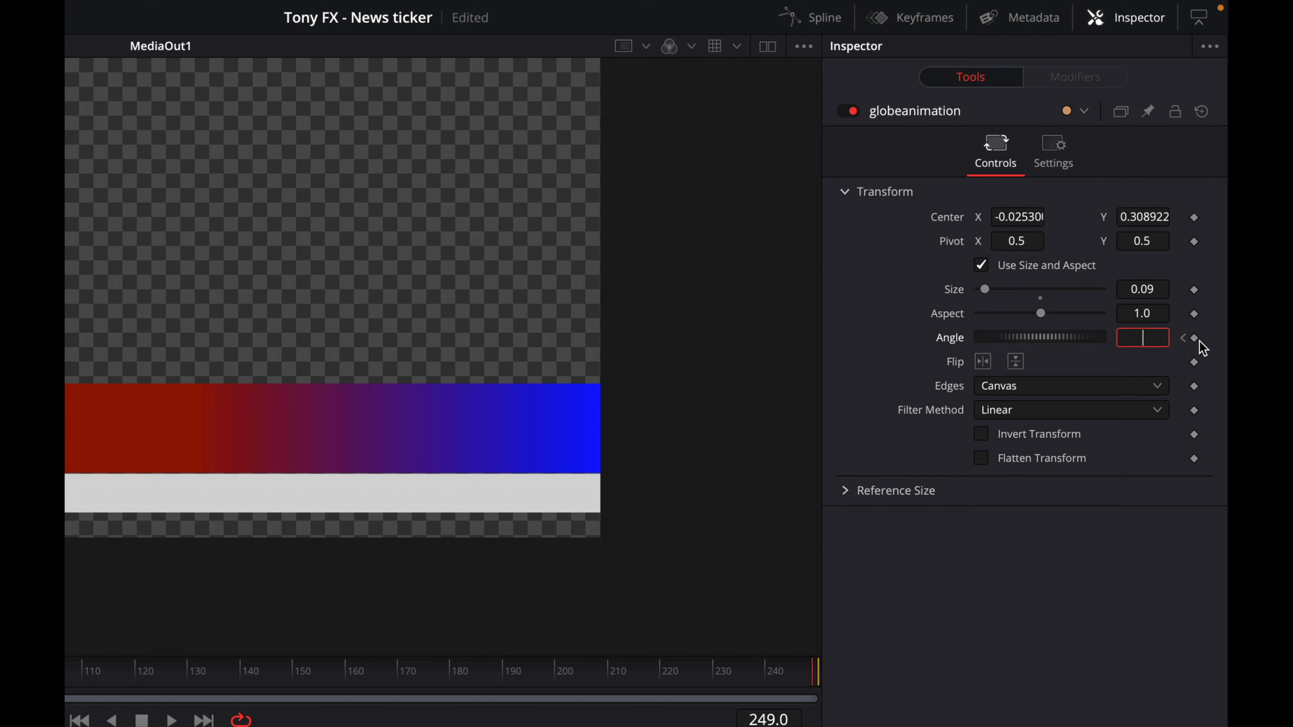
{"action": "type", "text": "-500"}
{"action": "key", "text": "Tab"}
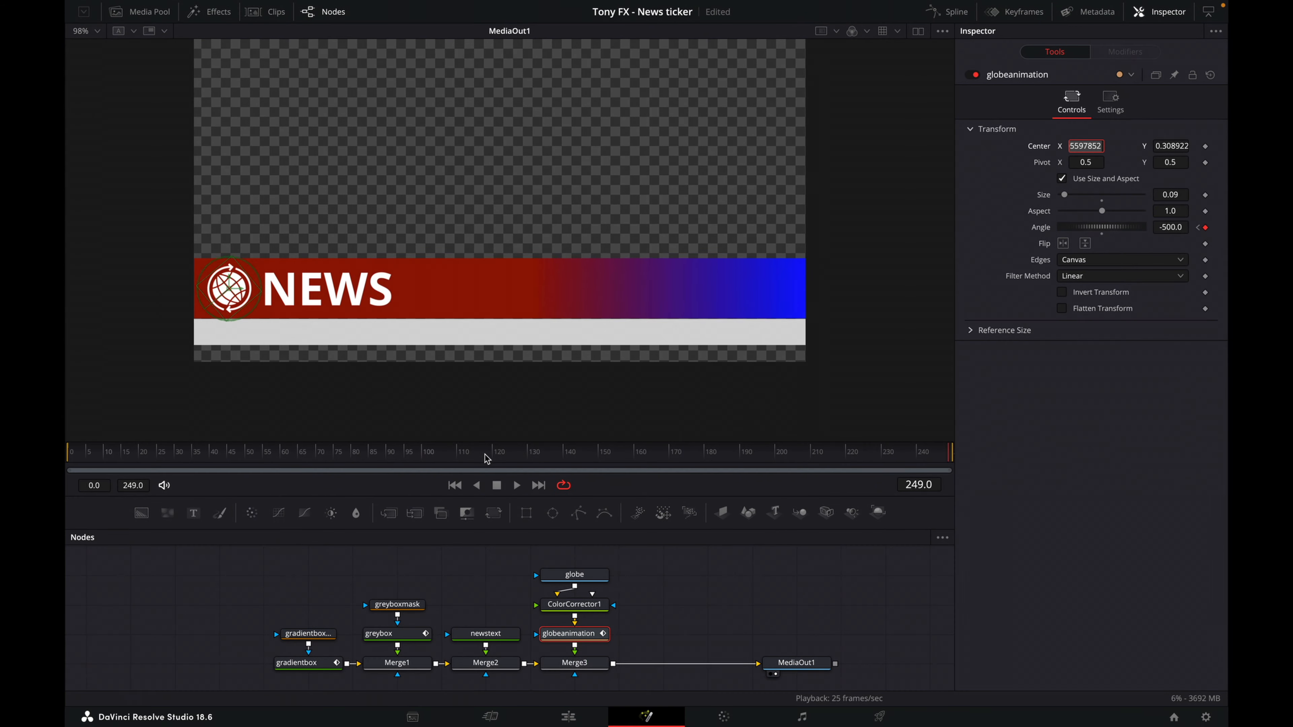
Step: Play the composition from the first frame to check the globe's rotation, and stop playback
{"action": "left_click_drag", "start_coordinate": [487, 458], "coordinate": [68, 447]}
{"action": "left_click", "coordinate": [517, 486]}
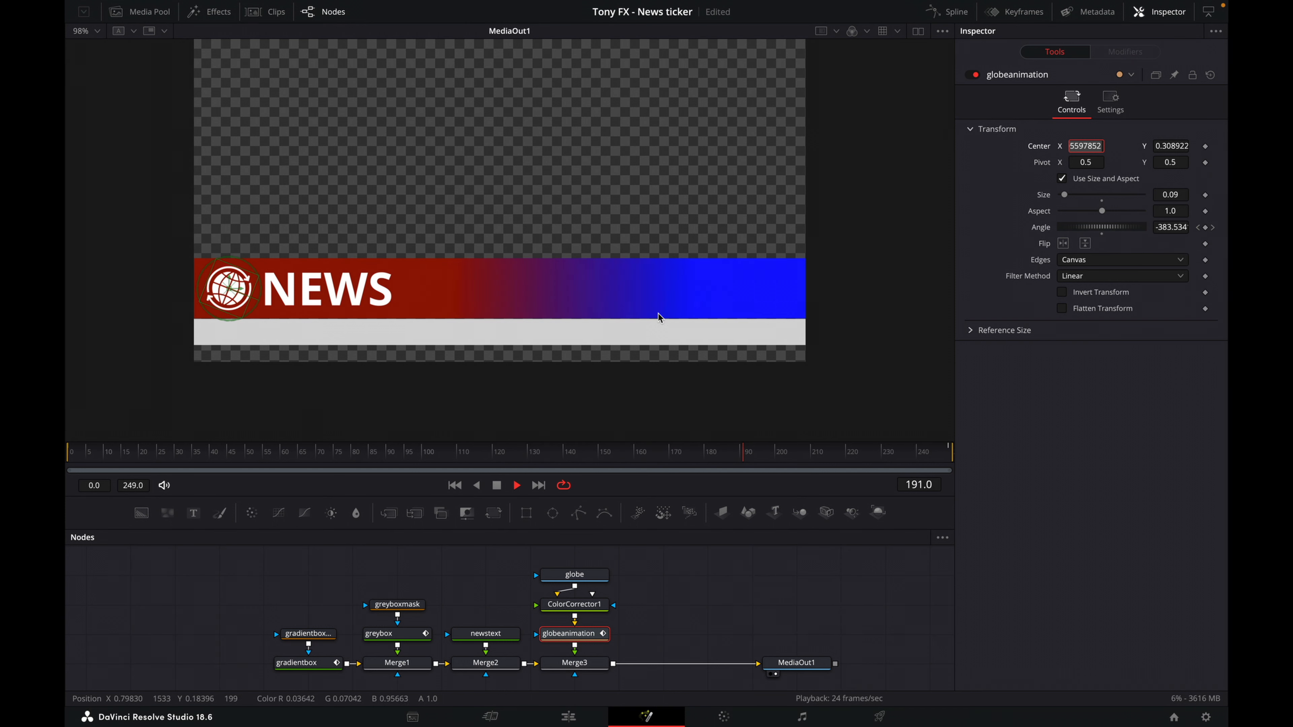
{"action": "left_click", "coordinate": [497, 486]}
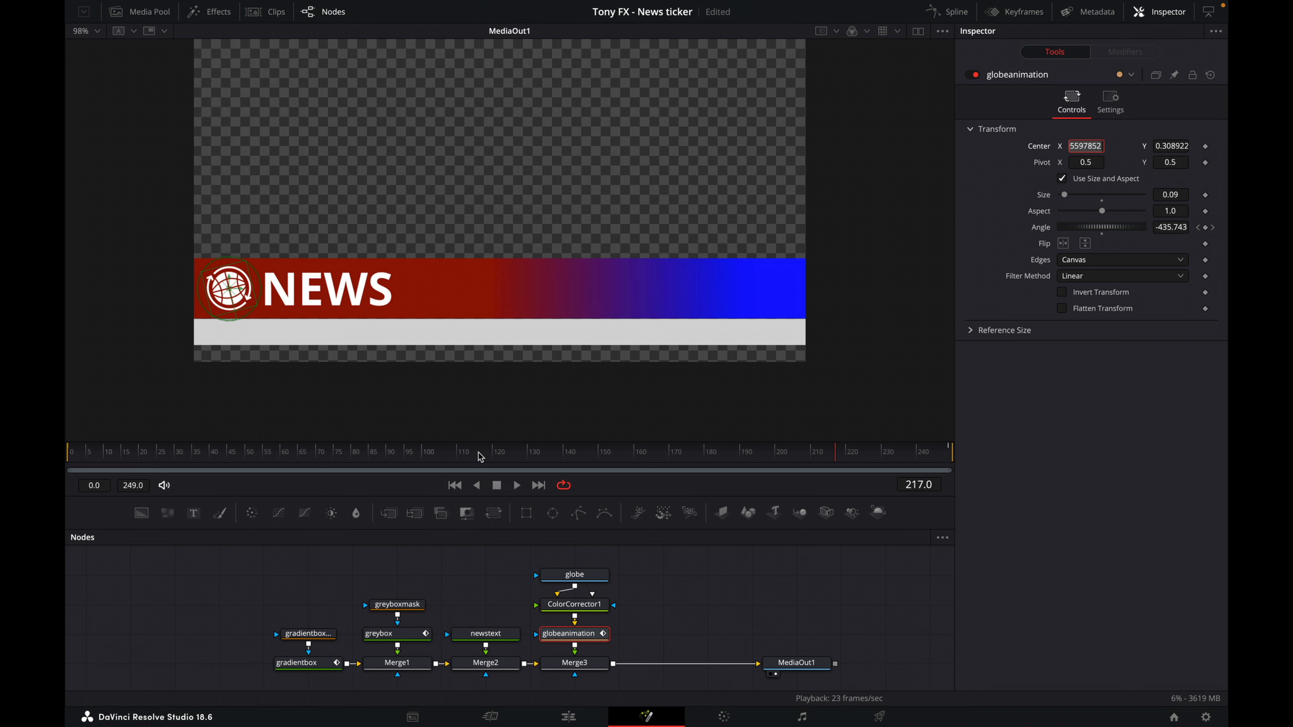
Step: Return the playhead to frame 0 and save the project
{"action": "left_click_drag", "start_coordinate": [477, 455], "coordinate": [68, 450]}
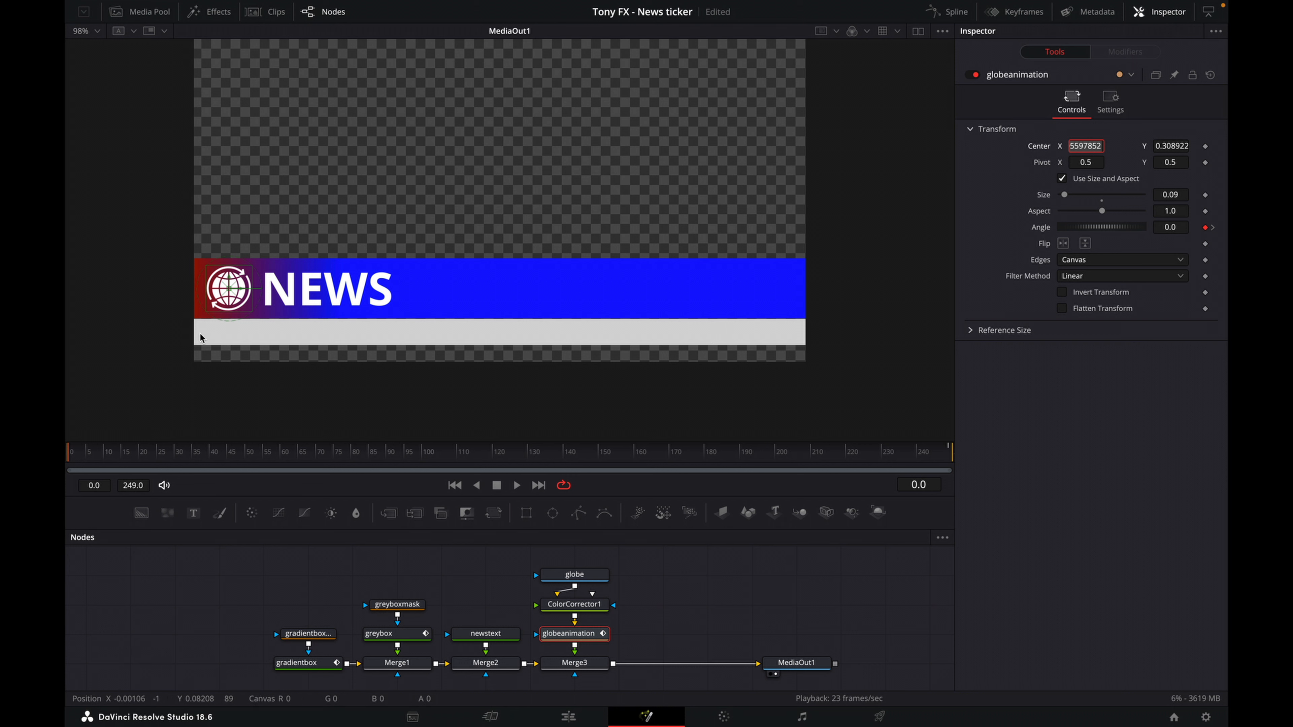
{"action": "key", "text": "super+s"}
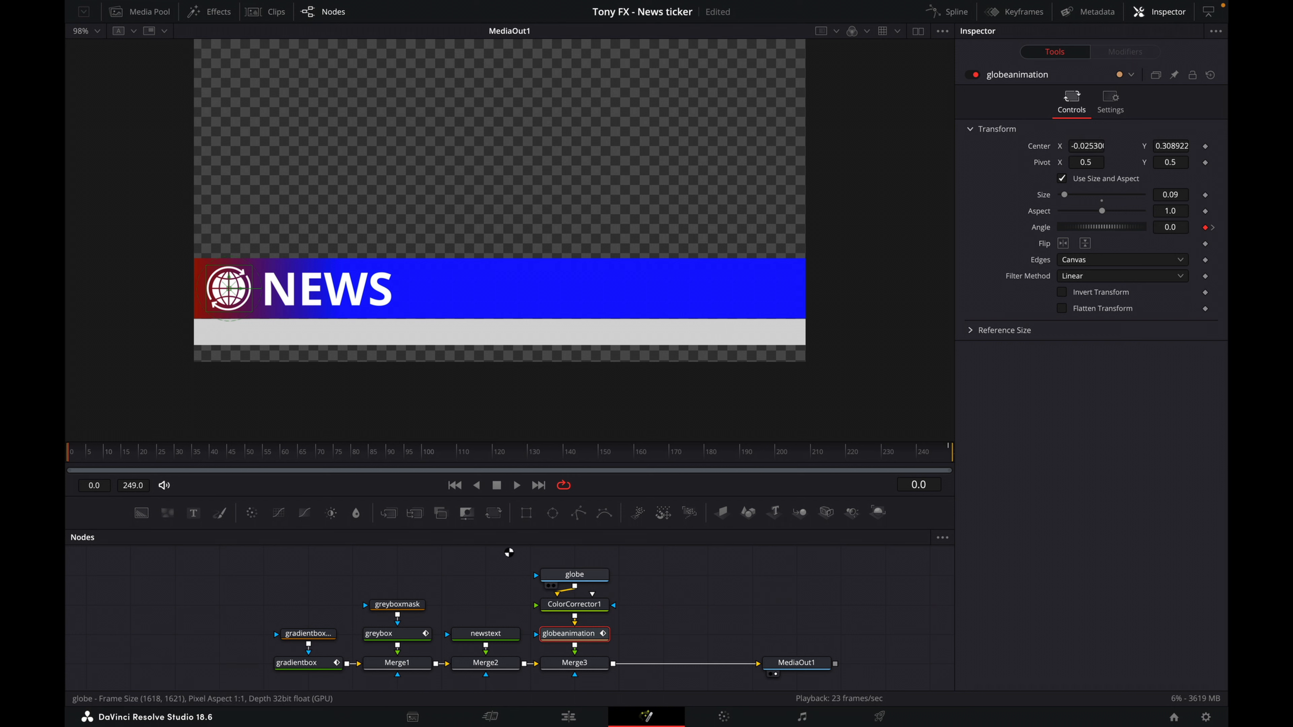
Step: Add a Text node merged after Merge3 and enter the text AROUND THE WORLD
{"action": "left_click_drag", "start_coordinate": [194, 509], "coordinate": [615, 667]}
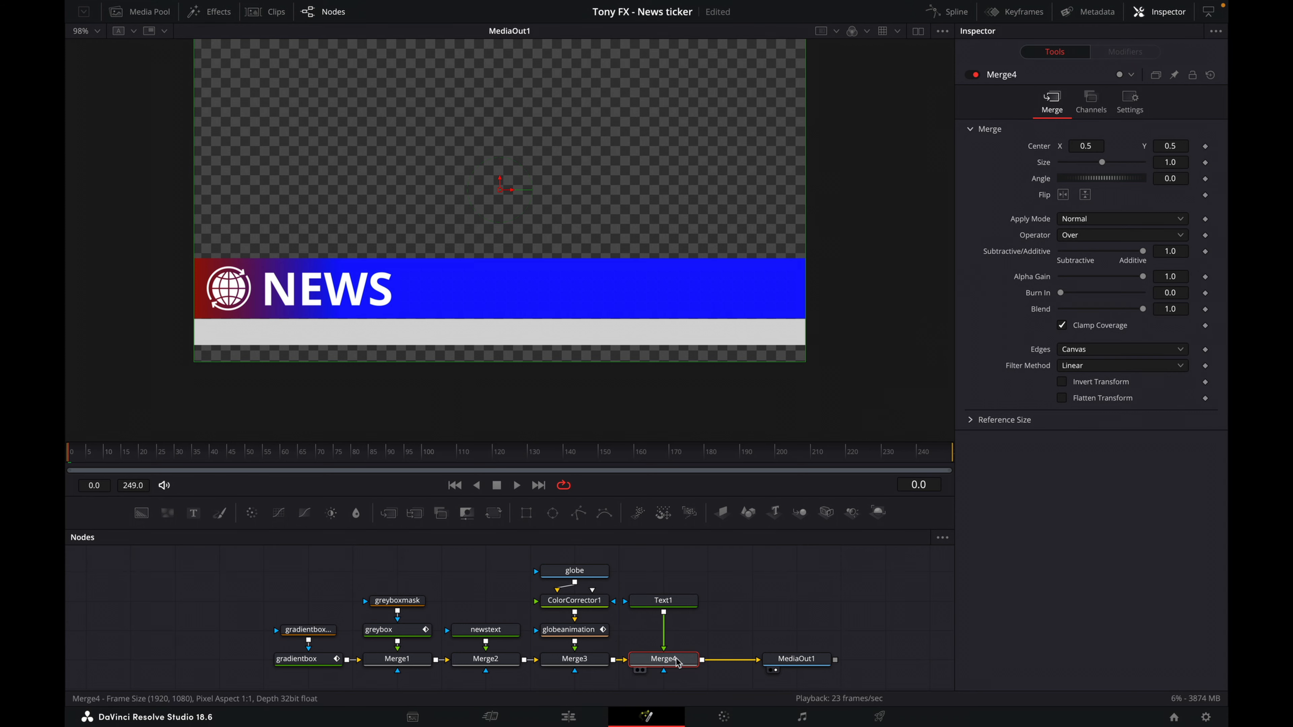
{"action": "left_click", "coordinate": [683, 606]}
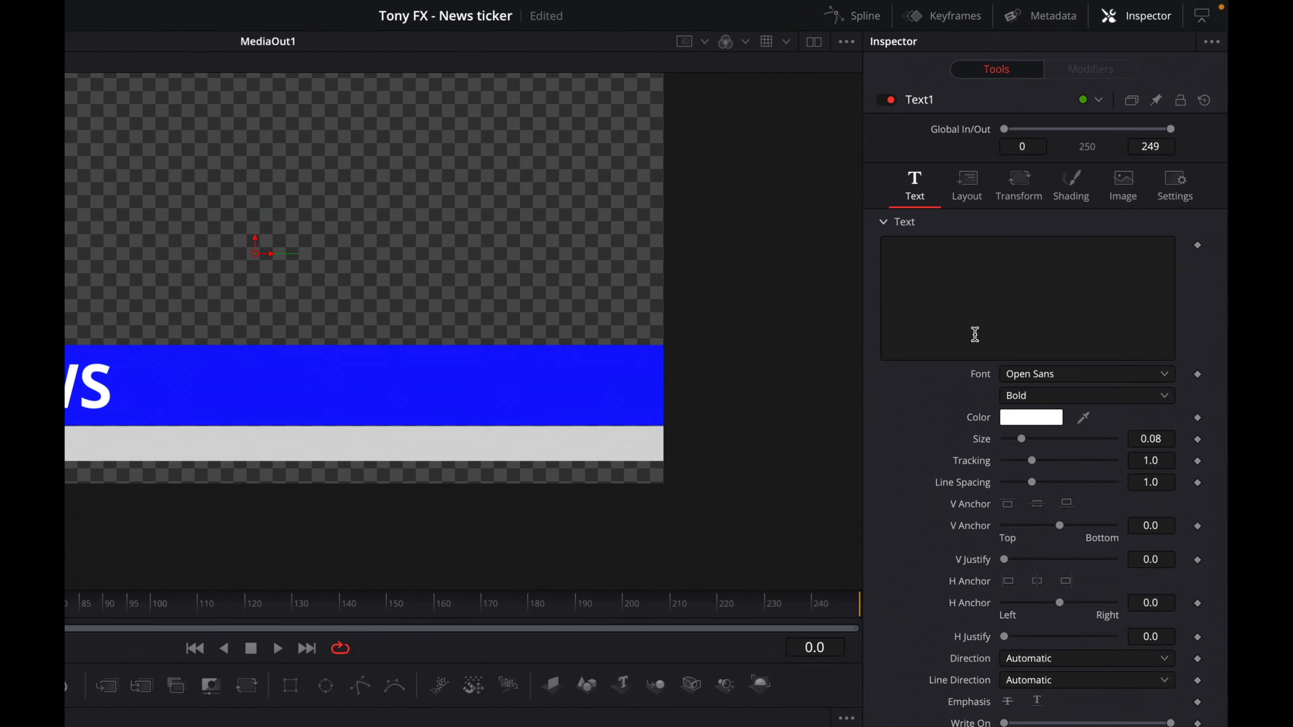
{"action": "left_click", "coordinate": [1040, 249]}
{"action": "type", "text": "AROUND THE"}
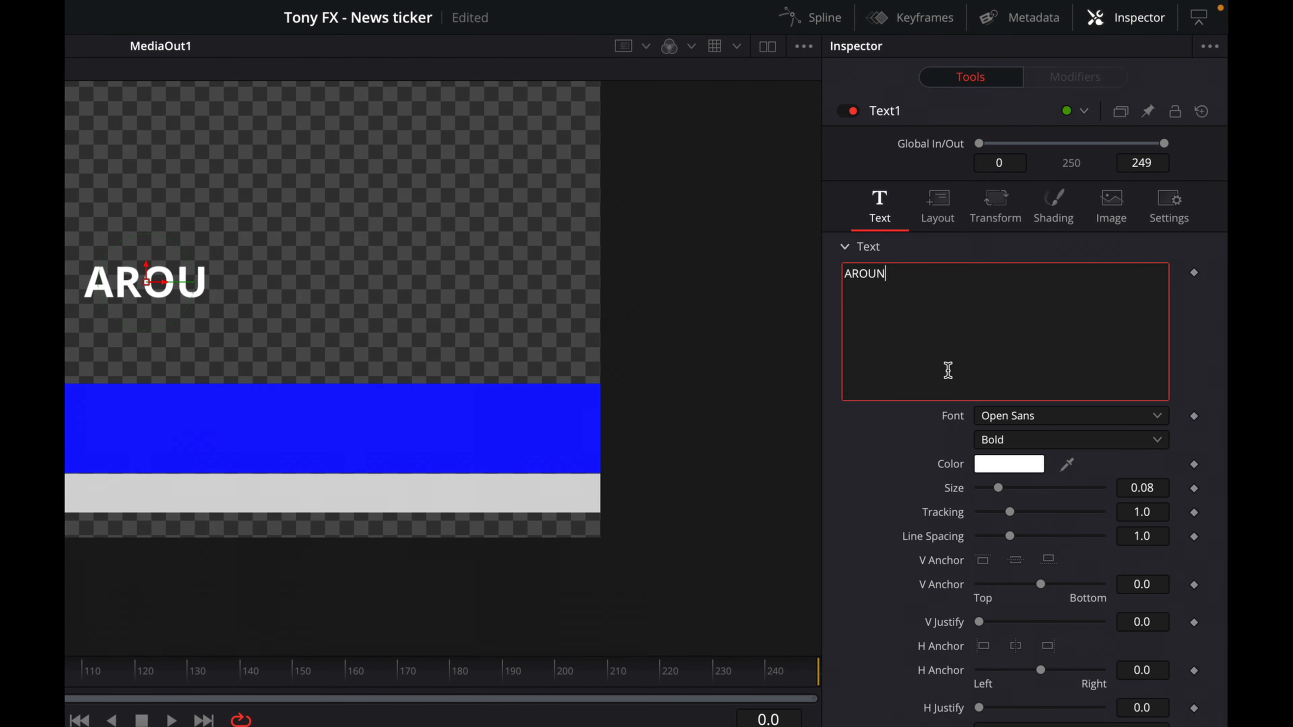
{"action": "type", "text": "ORLD"}
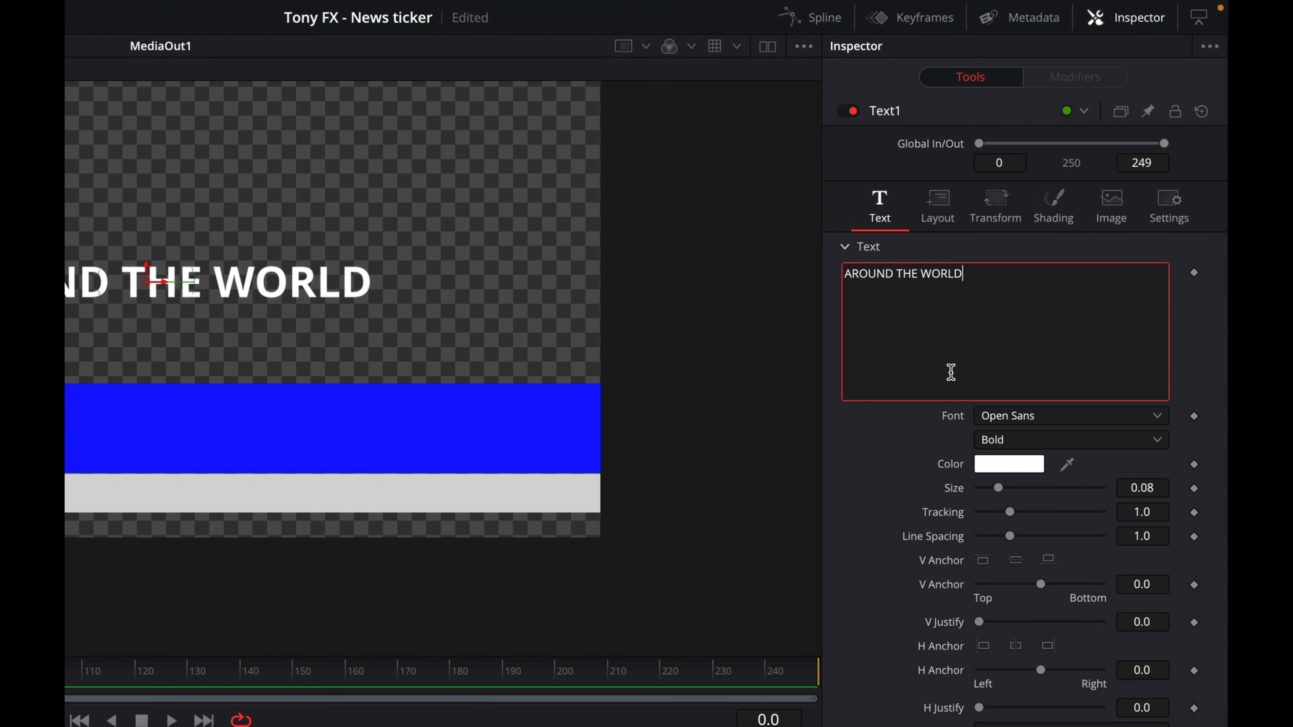
Step: Change the AROUND THE WORLD text colour to the black Licorice swatch
{"action": "left_click", "coordinate": [1006, 464]}
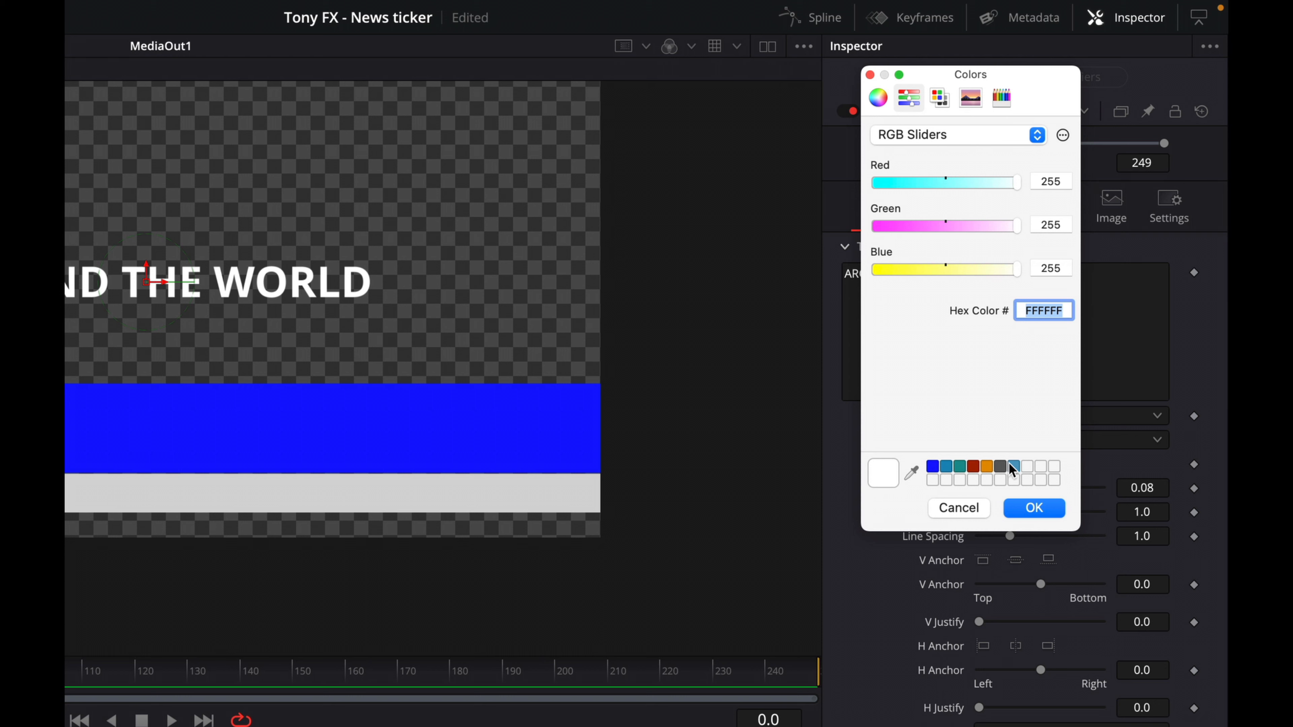
{"action": "left_click", "coordinate": [1001, 96]}
{"action": "left_click", "coordinate": [870, 173]}
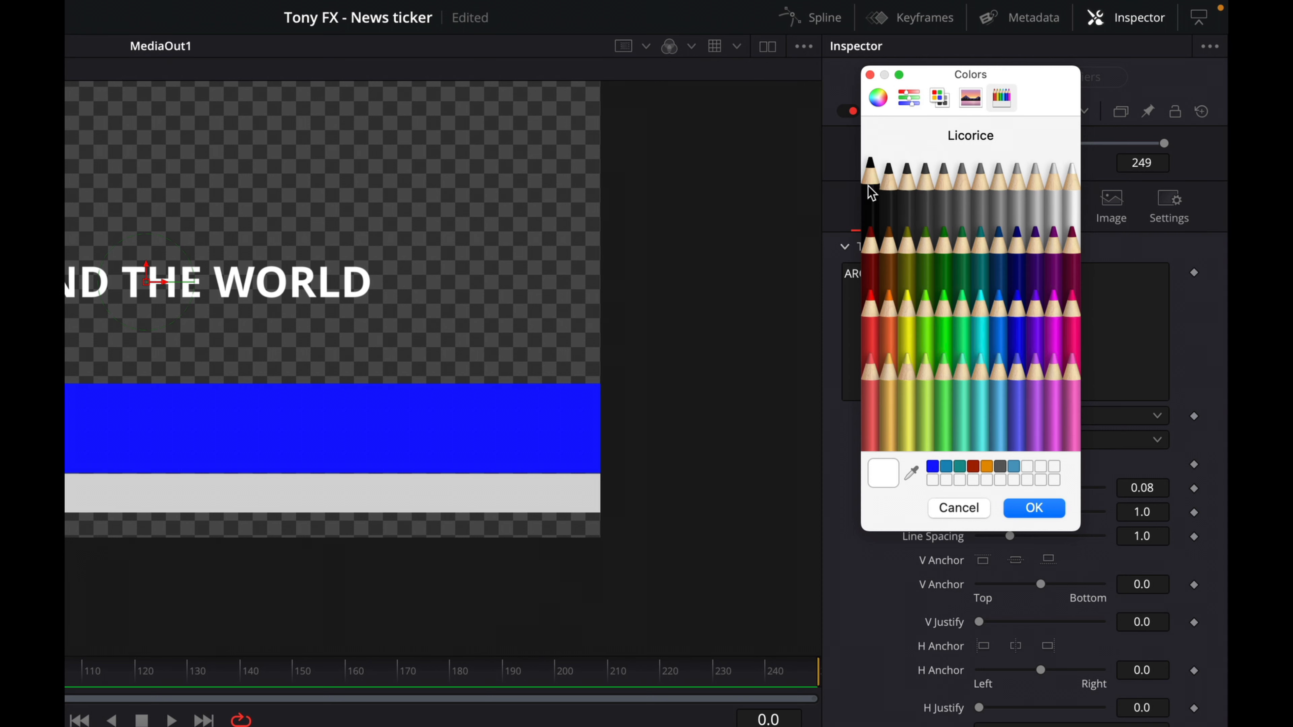
{"action": "left_click", "coordinate": [1031, 507]}
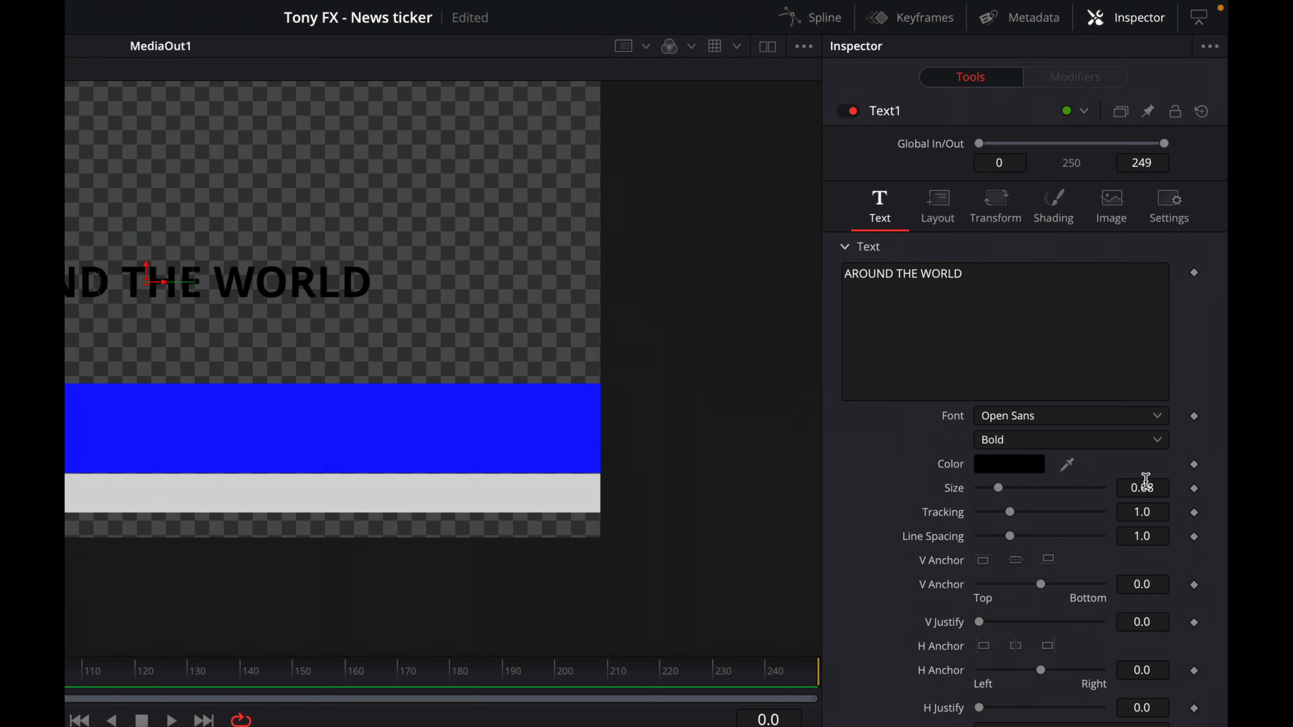
Step: Reduce the AROUND THE WORLD text to size 0.0539 and place it on the grey strip beneath the globe and NEWS title
{"action": "left_click_drag", "start_coordinate": [1156, 485], "coordinate": [1120, 485]}
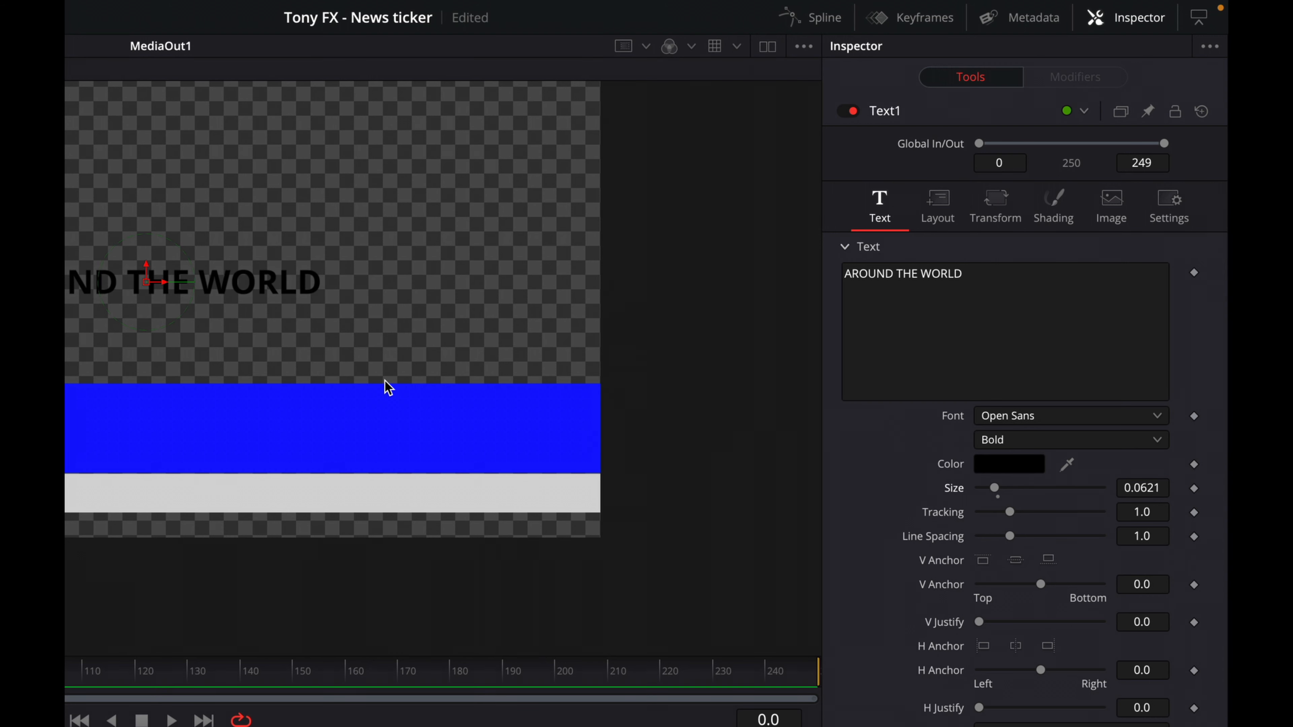
{"action": "left_click_drag", "start_coordinate": [146, 284], "coordinate": [318, 332]}
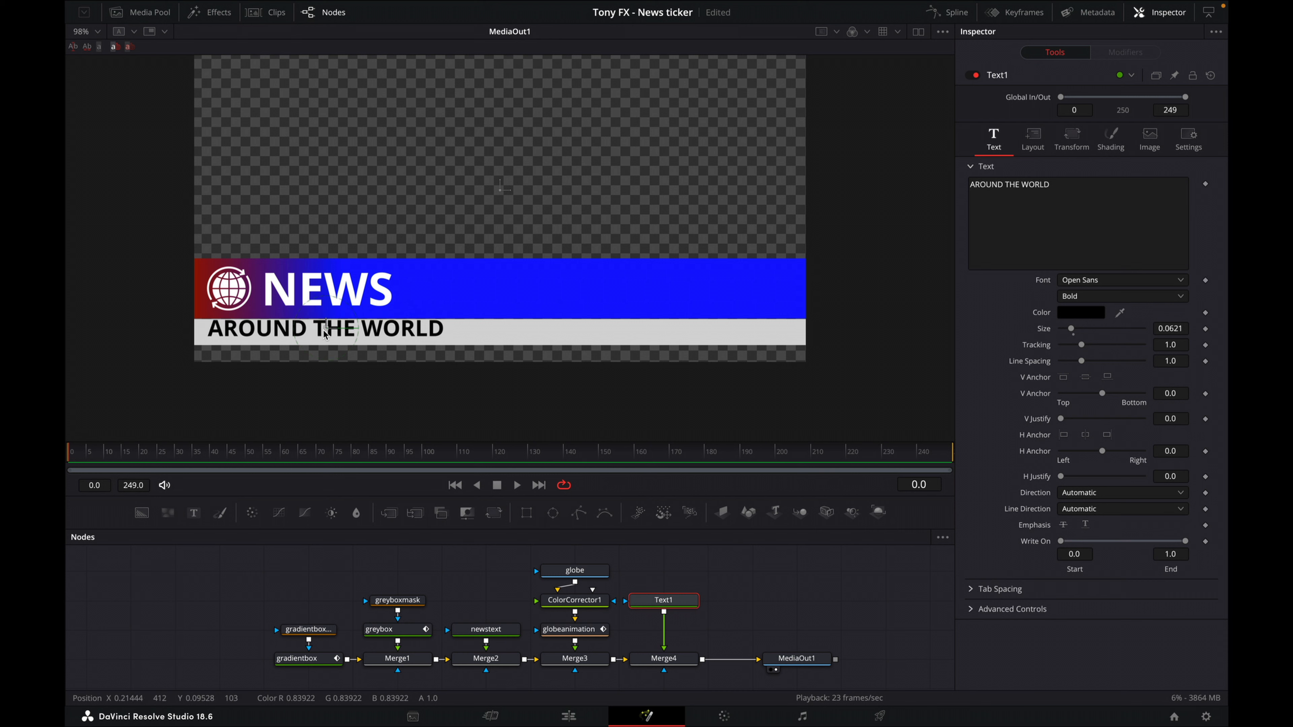
{"action": "left_click_drag", "start_coordinate": [1173, 328], "coordinate": [1151, 328]}
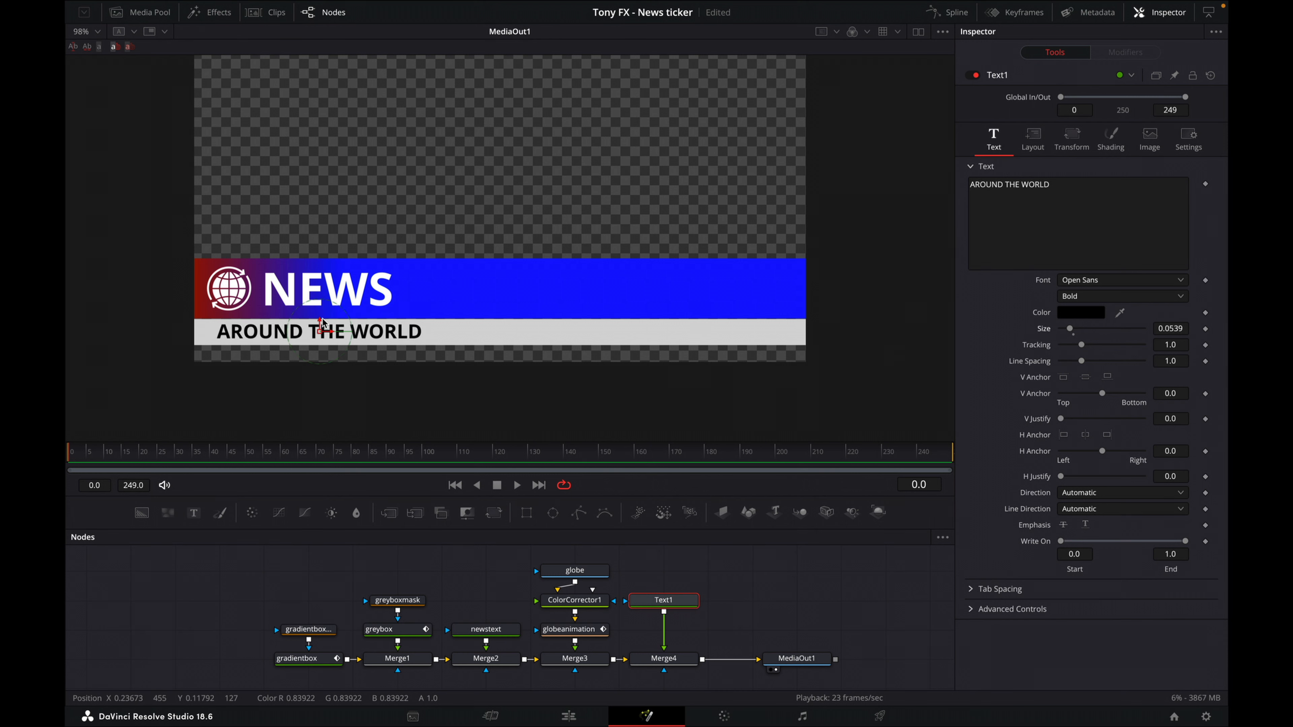
{"action": "left_click_drag", "start_coordinate": [320, 332], "coordinate": [311, 333]}
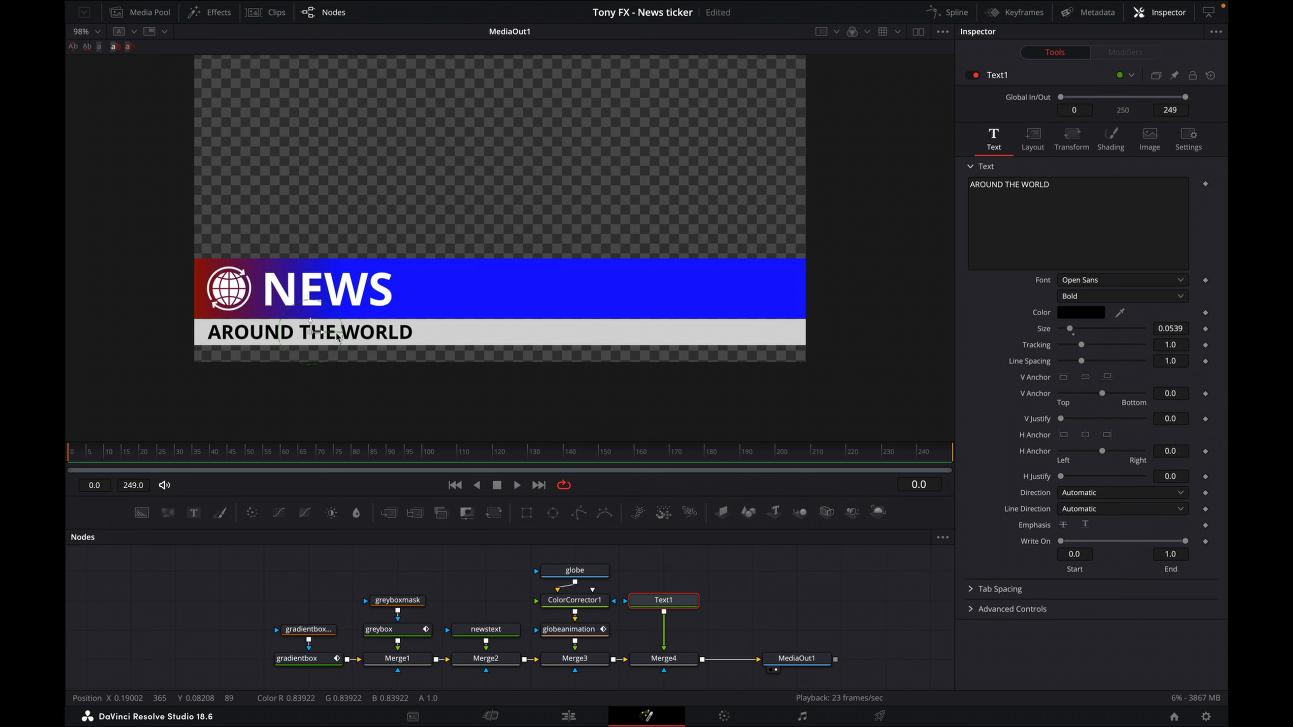
Step: Make the AROUND THE WORLD text Semibold at size 0.0491, and realign it on the grey strip with its start under the globe
{"action": "left_click", "coordinate": [1100, 297]}
{"action": "left_click", "coordinate": [1091, 342]}
{"action": "left_click_drag", "start_coordinate": [1170, 329], "coordinate": [1154, 329]}
{"action": "left_click_drag", "start_coordinate": [308, 333], "coordinate": [298, 331]}
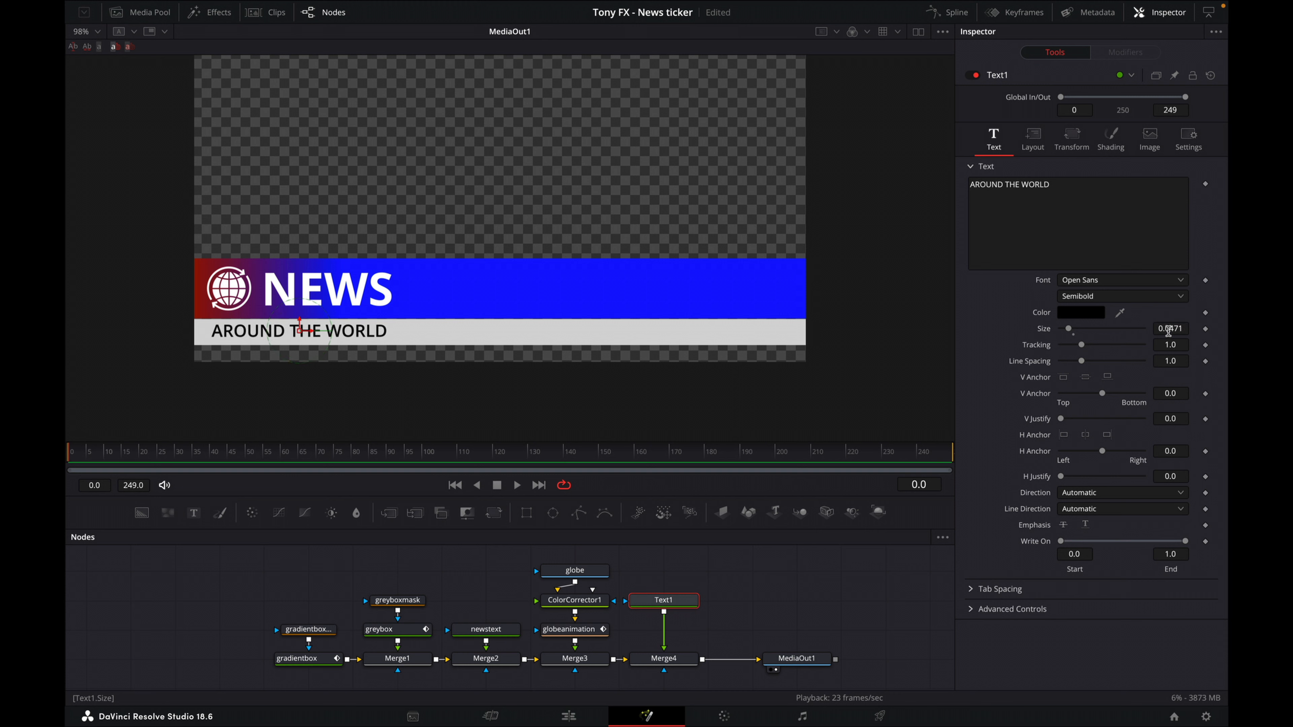
{"action": "left_click_drag", "start_coordinate": [1170, 328], "coordinate": [1175, 329]}
{"action": "left_click_drag", "start_coordinate": [299, 331], "coordinate": [299, 332]}
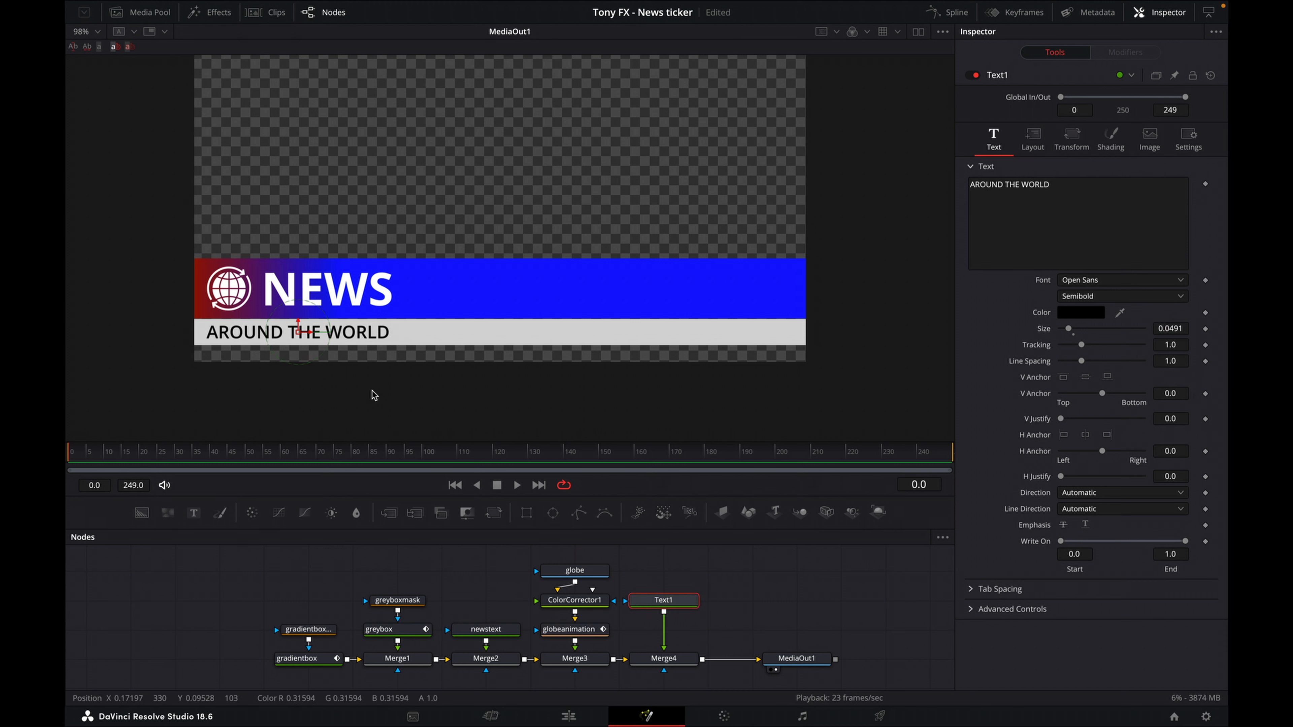
{"action": "left_click", "coordinate": [335, 588]}
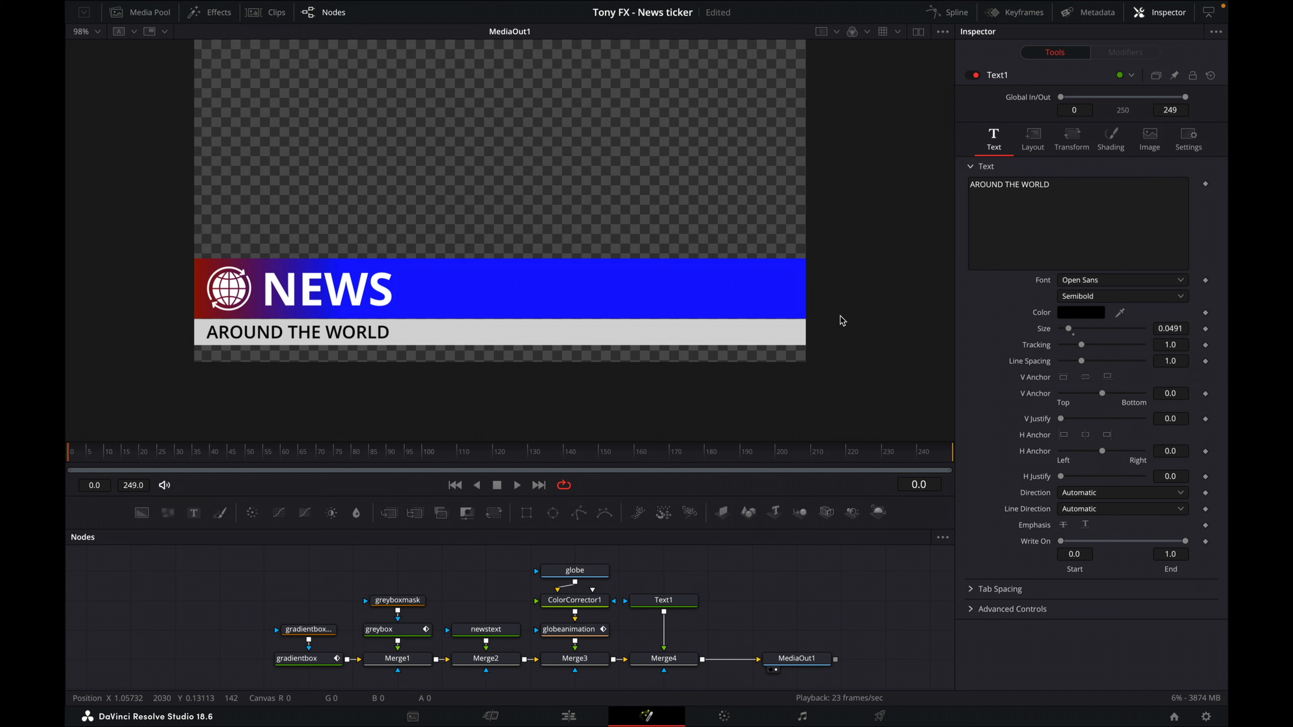
Step: Rename the AROUND THE WORLD text node as aroundtheworld
{"action": "left_click", "coordinate": [675, 601]}
{"action": "right_click", "coordinate": [677, 602]}
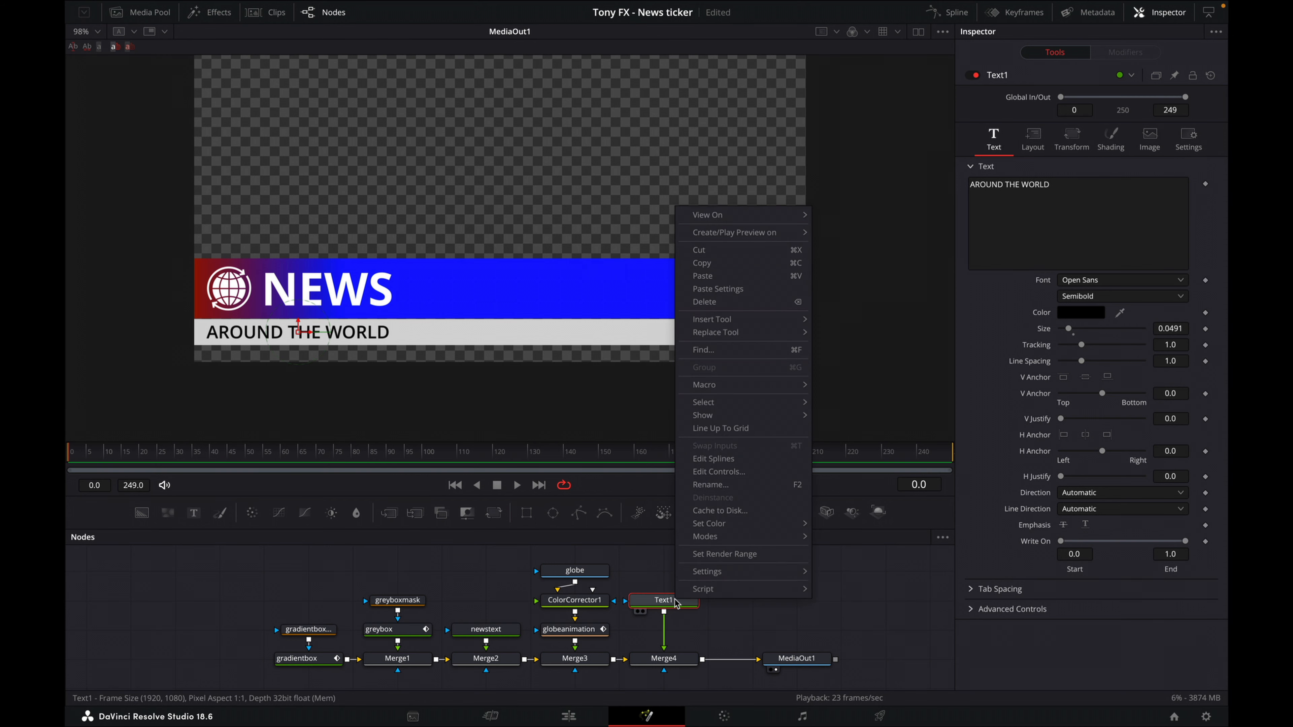
{"action": "left_click", "coordinate": [732, 488]}
{"action": "type", "text": "aroundtheworld"}
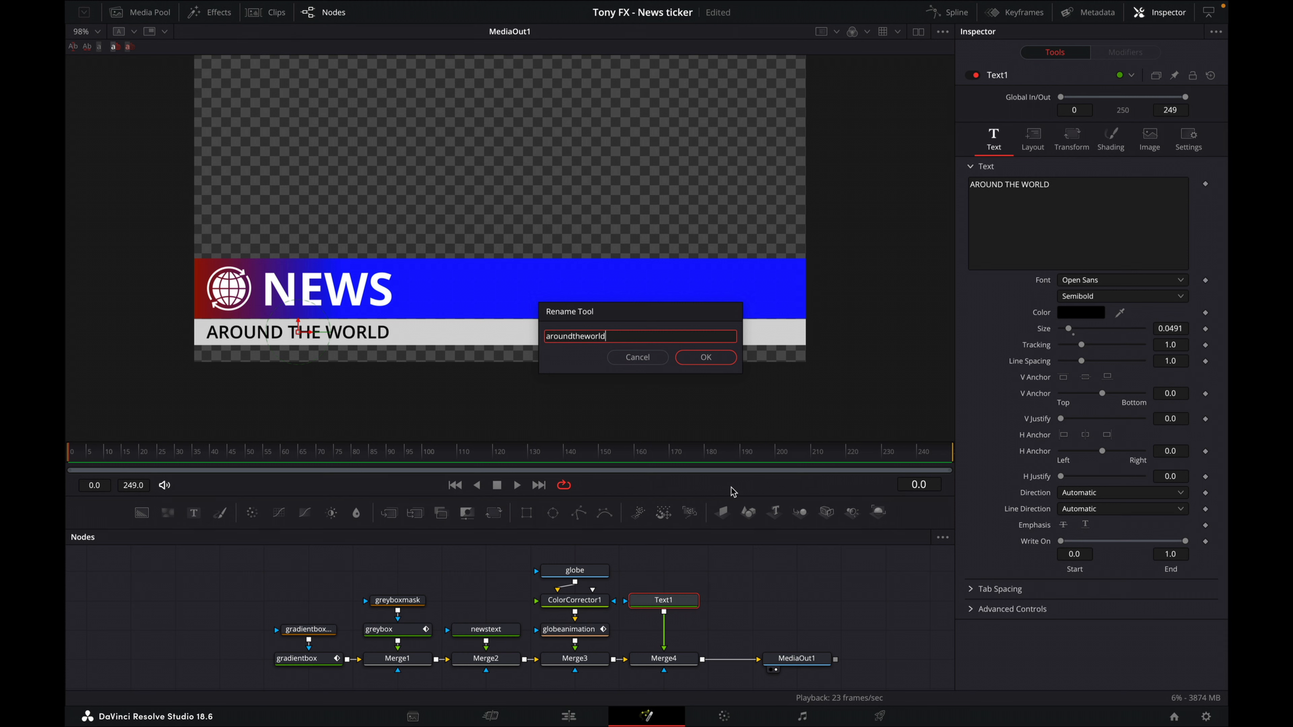
{"action": "left_click", "coordinate": [718, 361]}
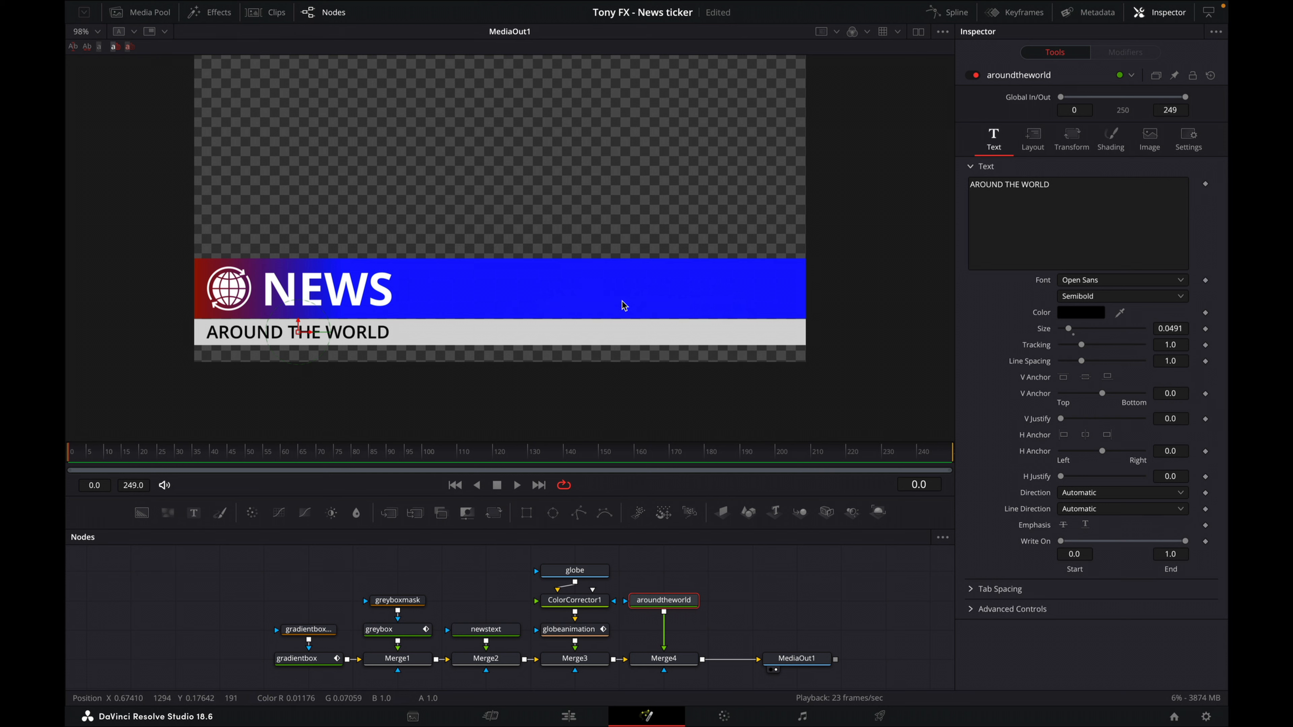
Step: Add another Text node and merge it between Merge4 and MediaOut1, moving MediaOut1 further along to make room
{"action": "left_click_drag", "start_coordinate": [194, 513], "coordinate": [769, 610]}
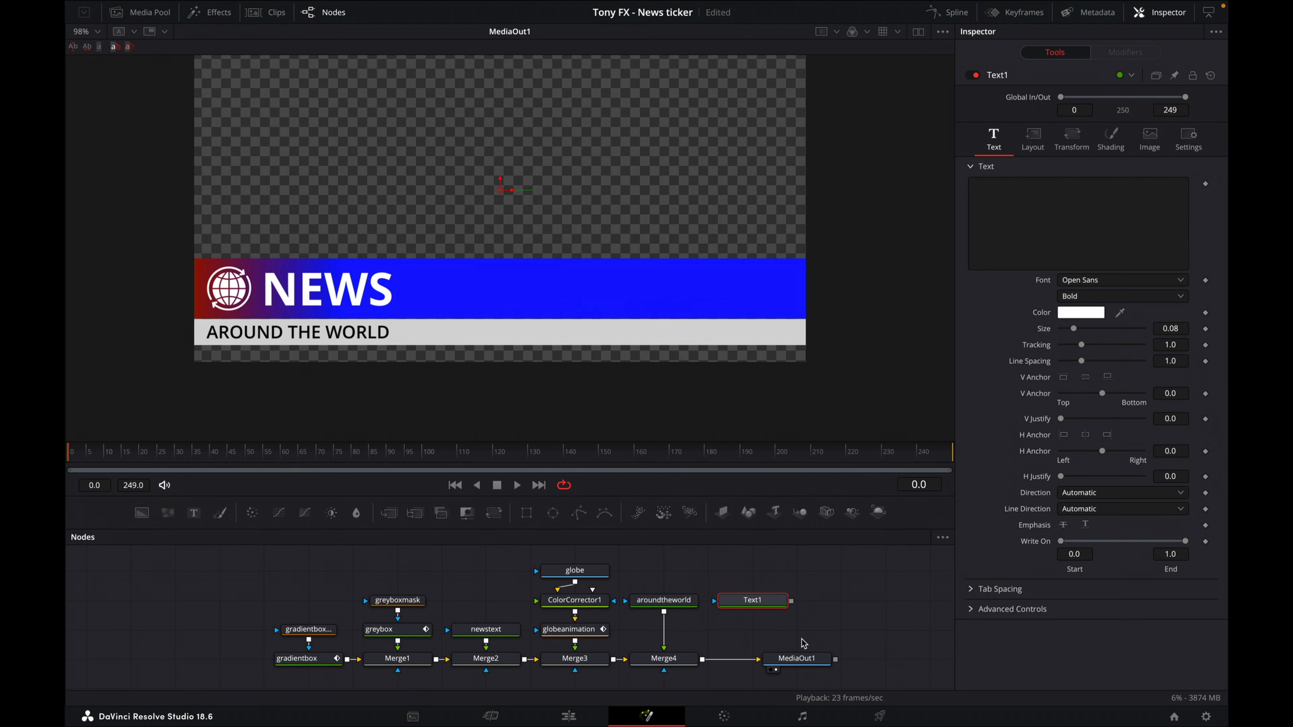
{"action": "left_click_drag", "start_coordinate": [792, 662], "coordinate": [925, 662]}
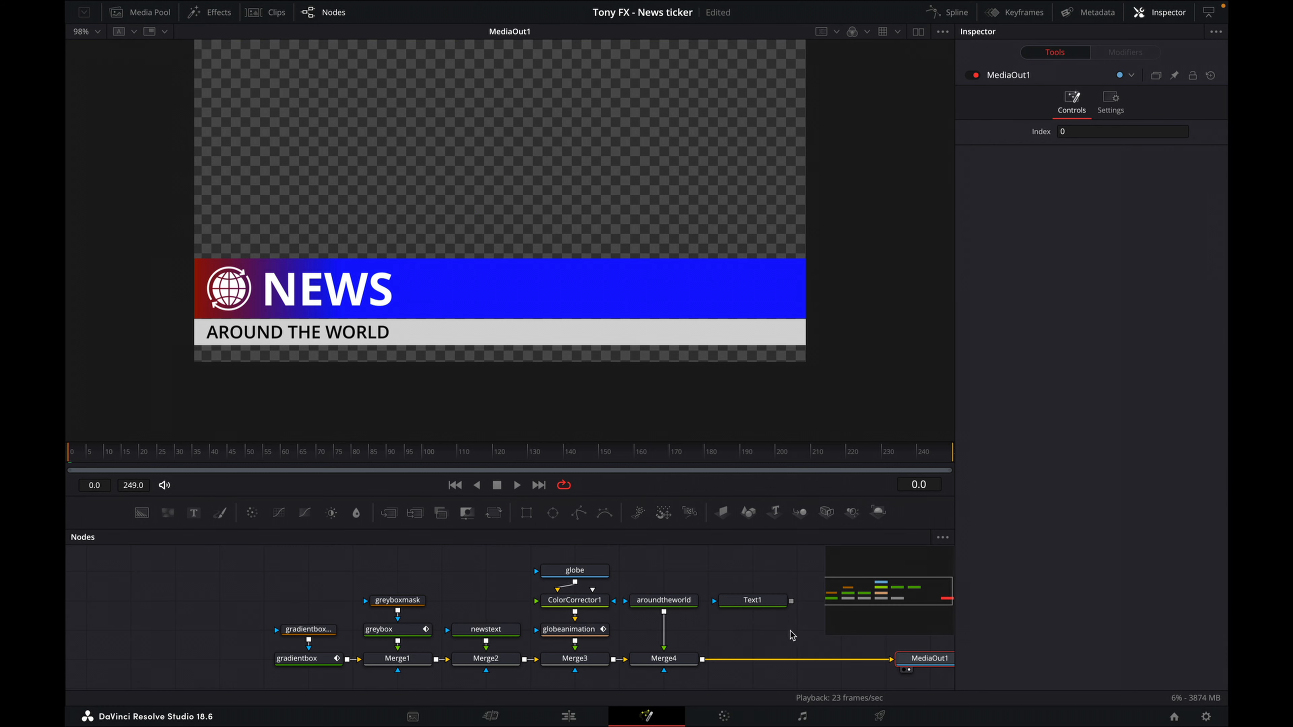
{"action": "left_click_drag", "start_coordinate": [792, 636], "coordinate": [713, 621]}
{"action": "left_click", "coordinate": [868, 648]}
{"action": "left_click_drag", "start_coordinate": [845, 648], "coordinate": [889, 647]}
{"action": "left_click_drag", "start_coordinate": [690, 584], "coordinate": [603, 645]}
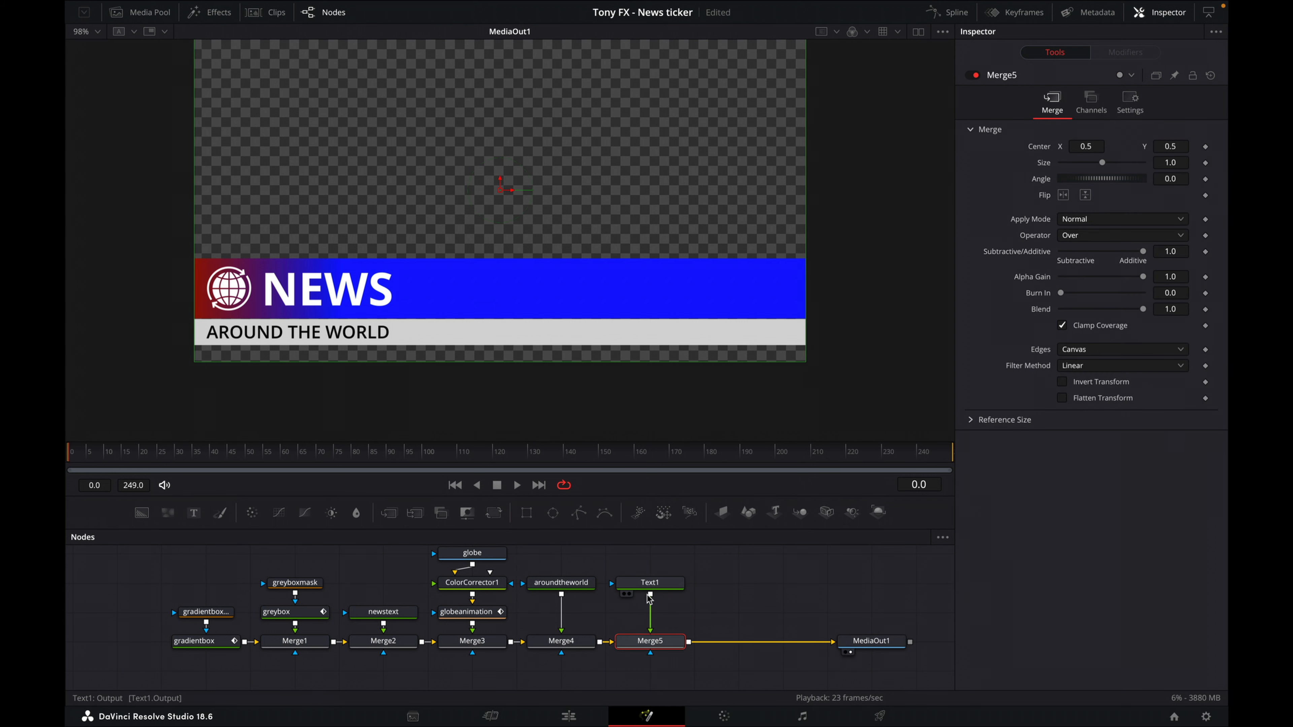
Step: Rename the new text node as mainstory
{"action": "left_click", "coordinate": [654, 584]}
{"action": "right_click", "coordinate": [662, 585]}
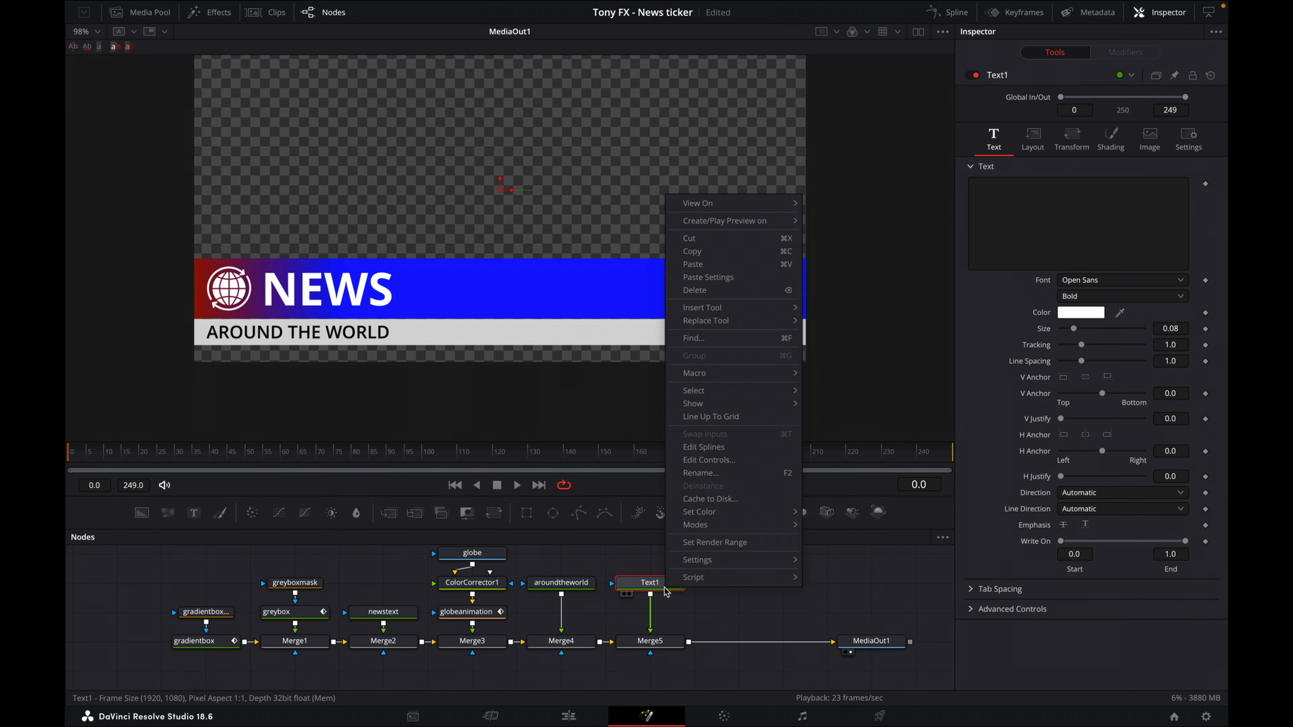
{"action": "left_click", "coordinate": [764, 478]}
{"action": "type", "text": "mainstory"}
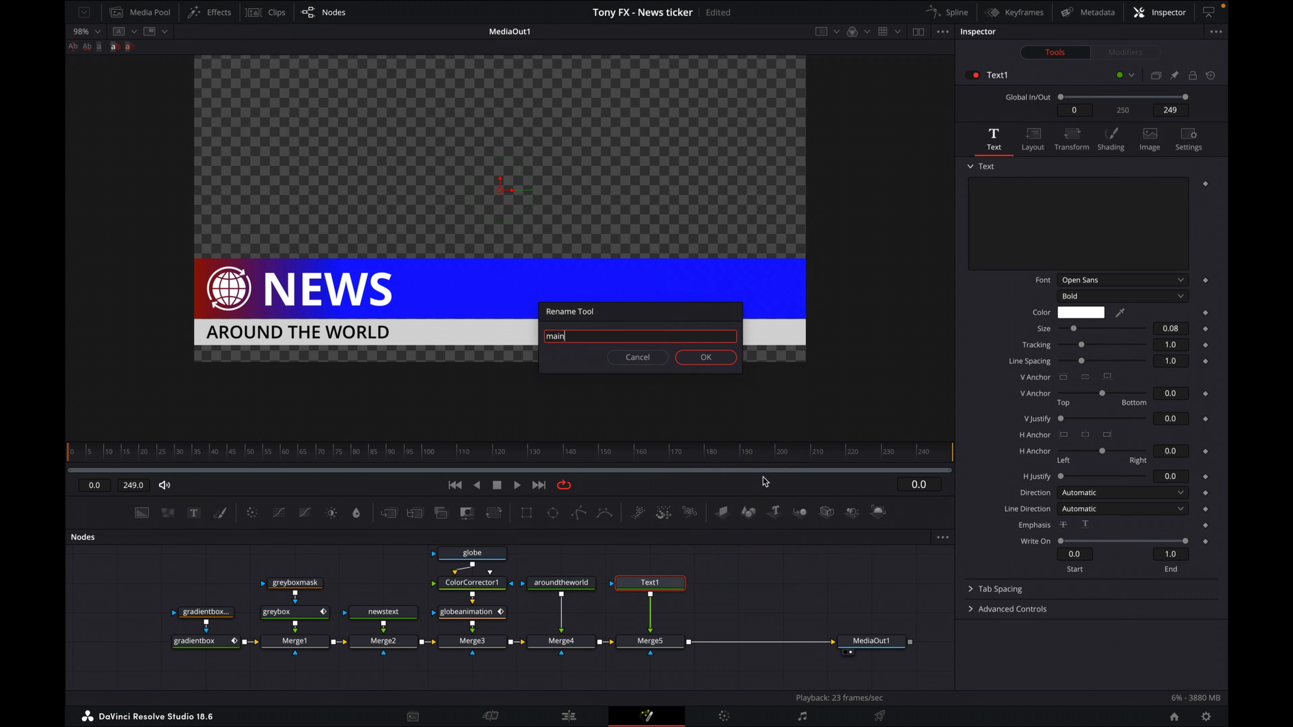
{"action": "left_click", "coordinate": [728, 359]}
Step: Enter US COUPLE ADOPT 50 CATS as the mainstory text and set its font style to Semibold
{"action": "left_click", "coordinate": [1053, 250]}
{"action": "type", "text": "US COUPLE ADOPT 50 CATS"}
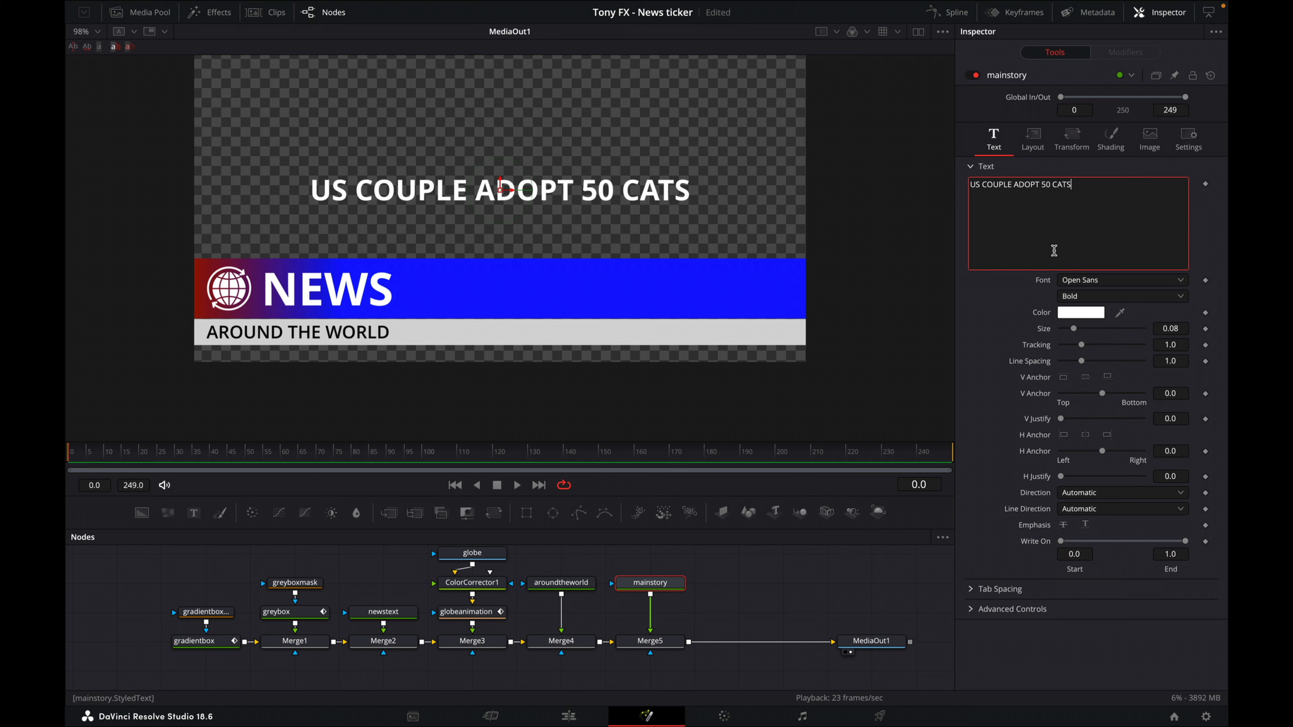
{"action": "left_click", "coordinate": [1085, 297]}
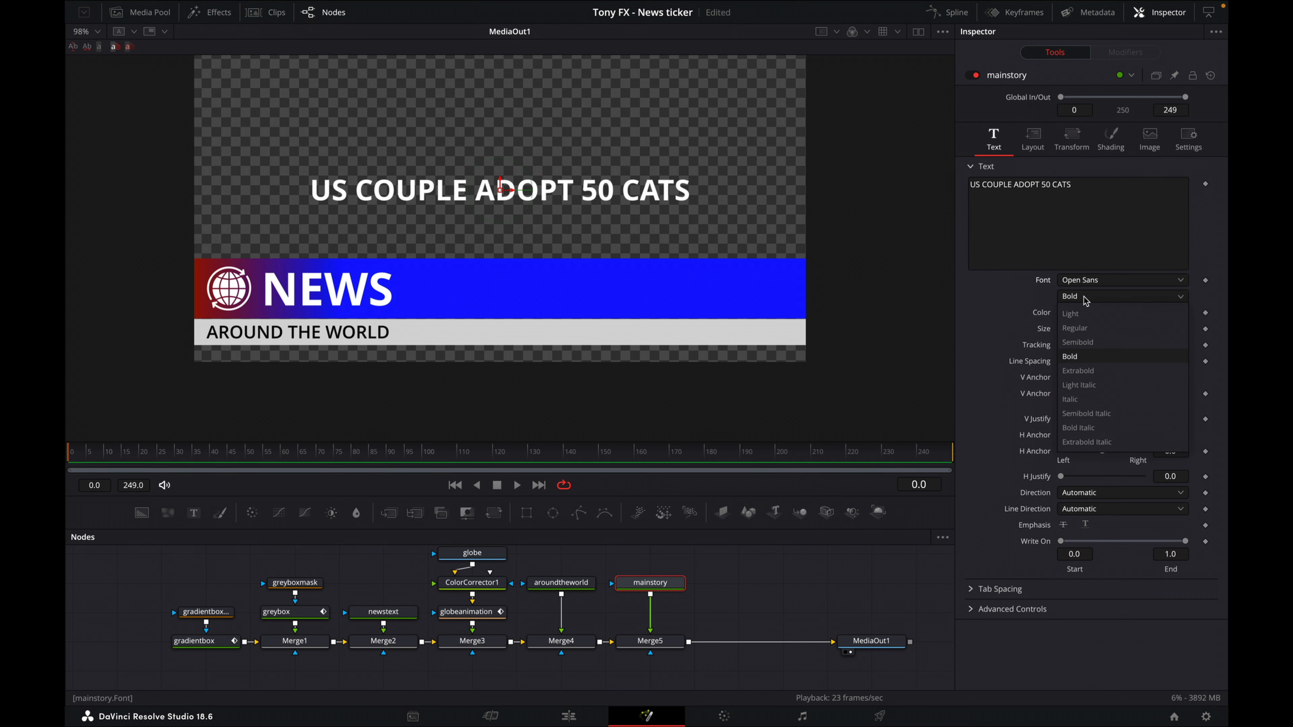
{"action": "left_click", "coordinate": [1078, 342]}
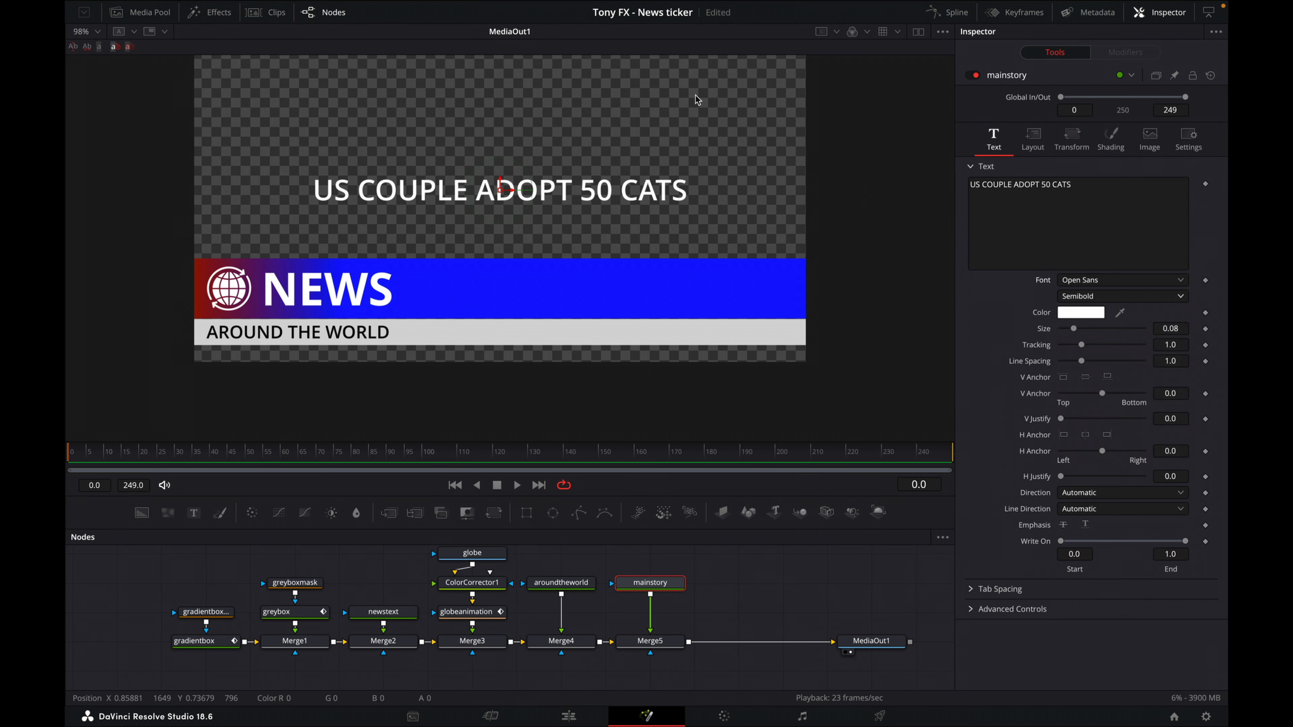
Step: Position the mainstory headline on the blue bar beside NEWS at size 0.0778, and save the project
{"action": "left_click_drag", "start_coordinate": [500, 193], "coordinate": [599, 292]}
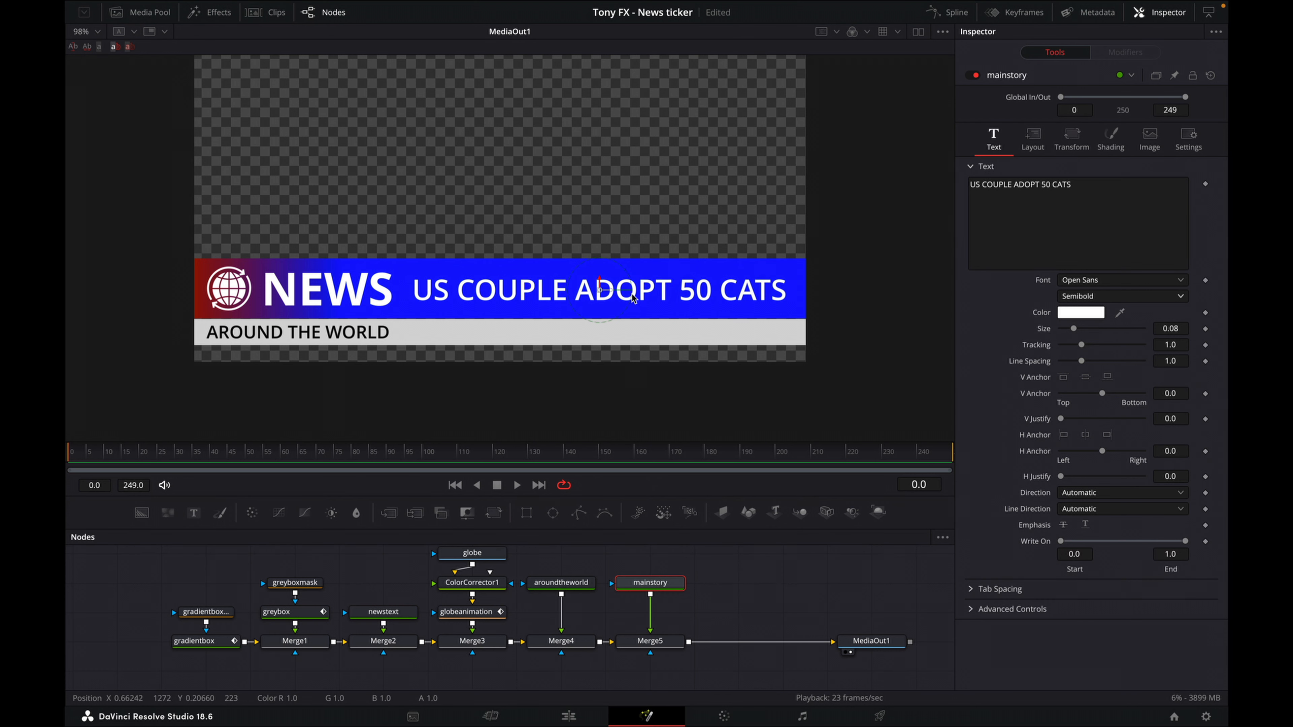
{"action": "left_click_drag", "start_coordinate": [1179, 329], "coordinate": [1167, 329]}
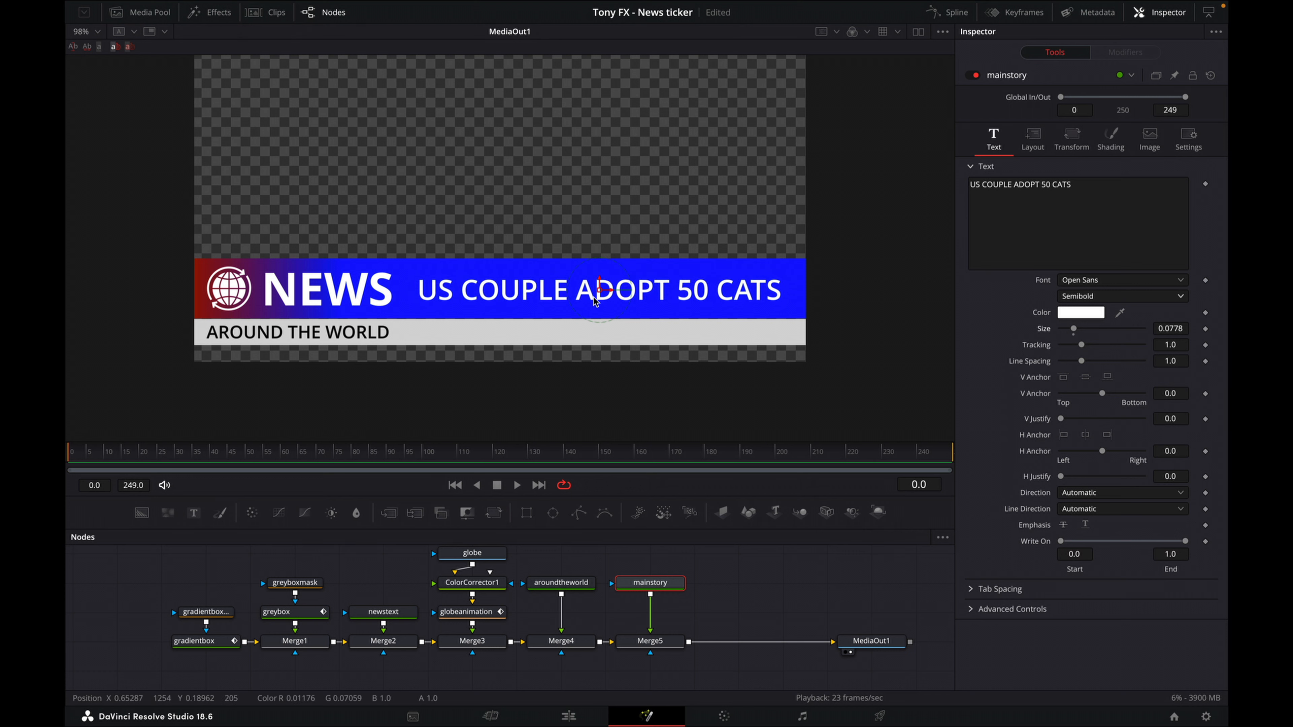
{"action": "left_click_drag", "start_coordinate": [600, 291], "coordinate": [606, 293]}
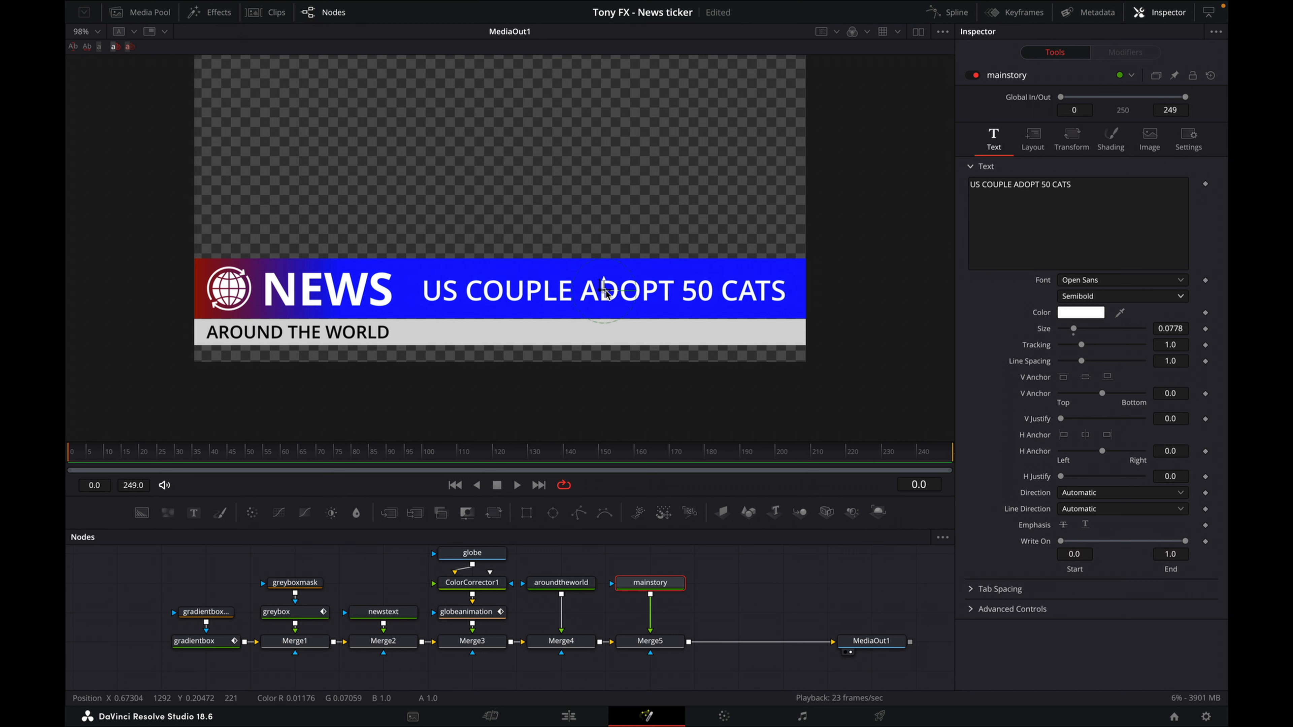
{"action": "left_click", "coordinate": [754, 609]}
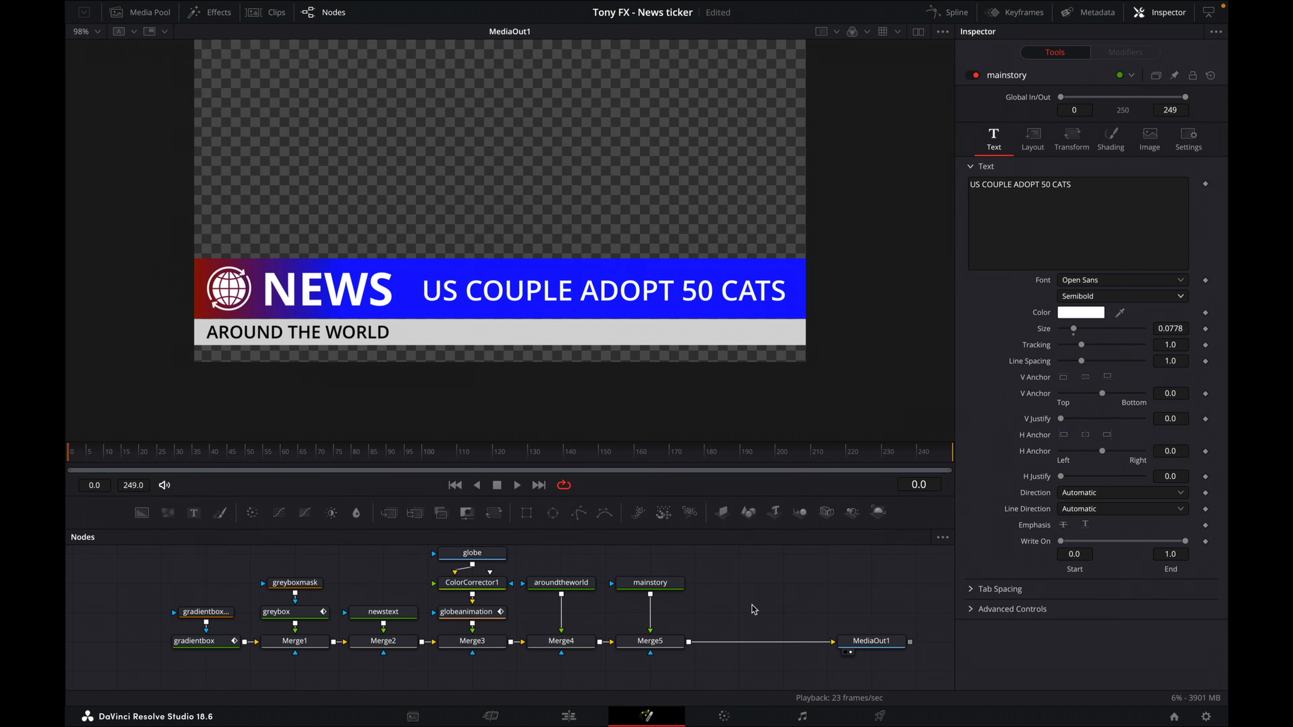
{"action": "key", "text": "ctrl+s"}
Step: Add a Background node merged after Merge5 and mask it with a Rectangle
{"action": "left_click_drag", "start_coordinate": [748, 603], "coordinate": [622, 620]}
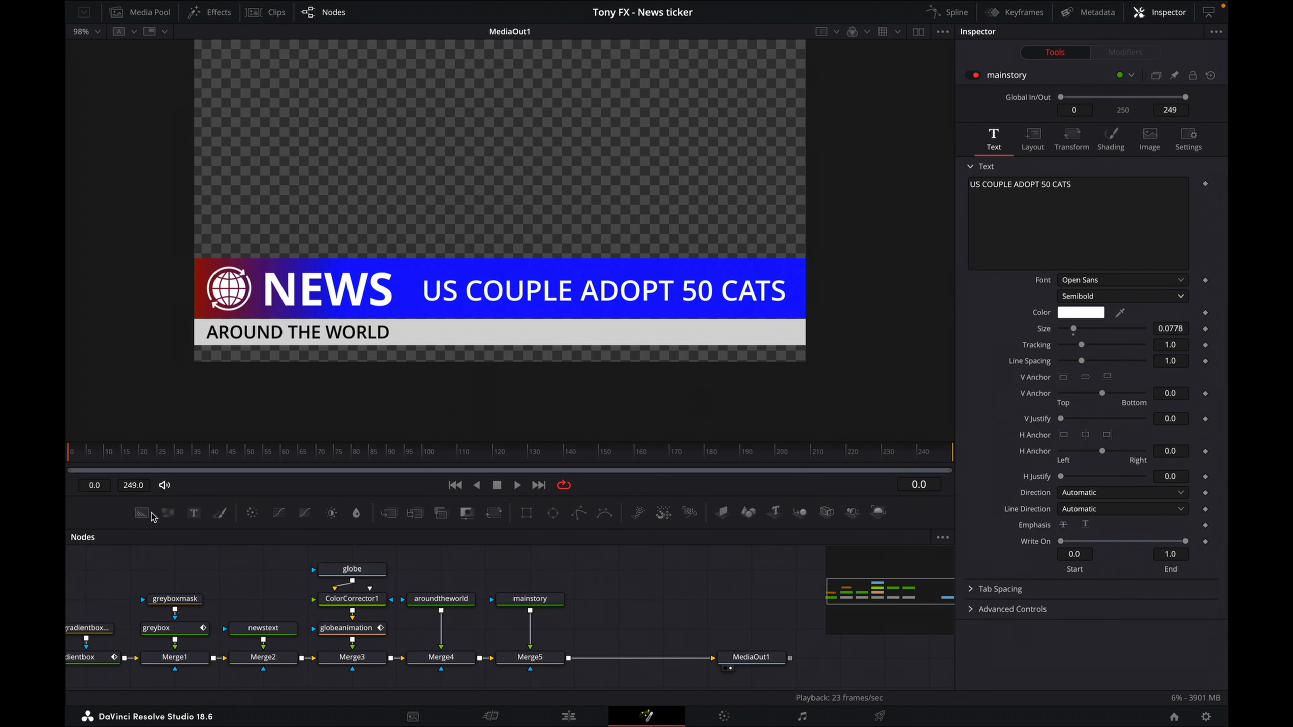
{"action": "left_click_drag", "start_coordinate": [145, 516], "coordinate": [590, 648]}
{"action": "left_click", "coordinate": [634, 600]}
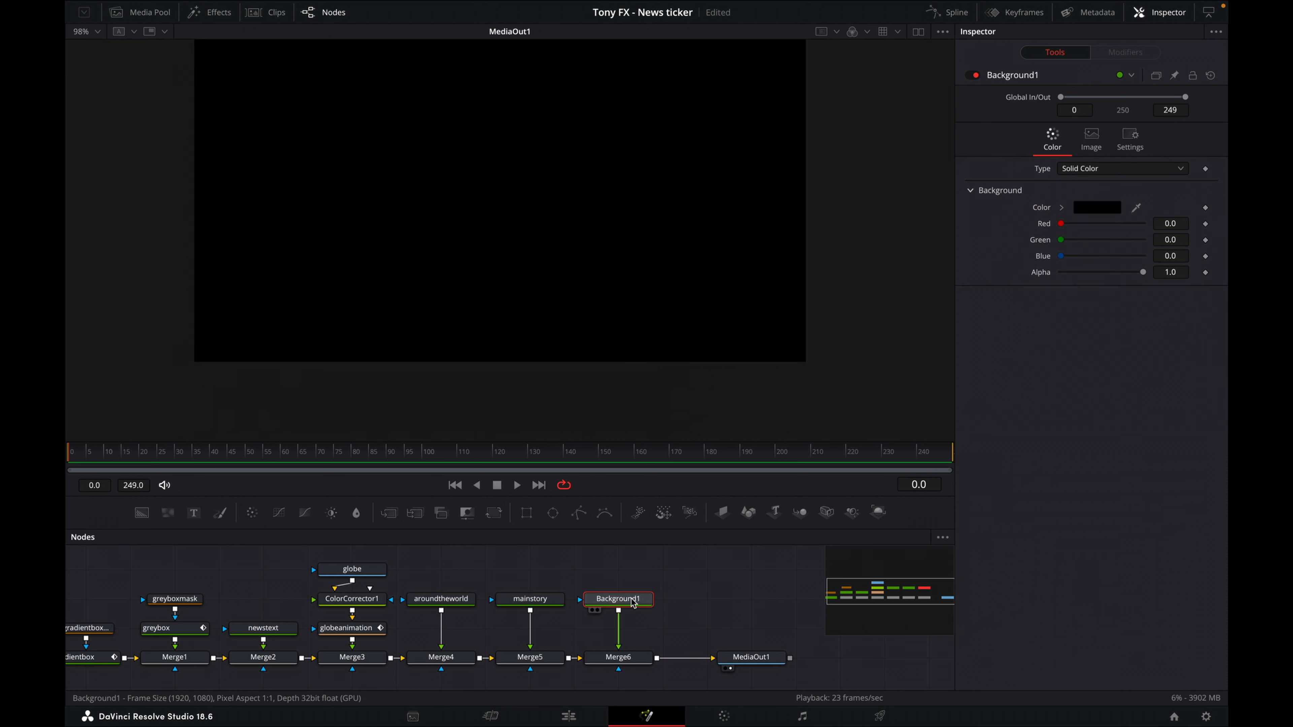
{"action": "left_click", "coordinate": [527, 514]}
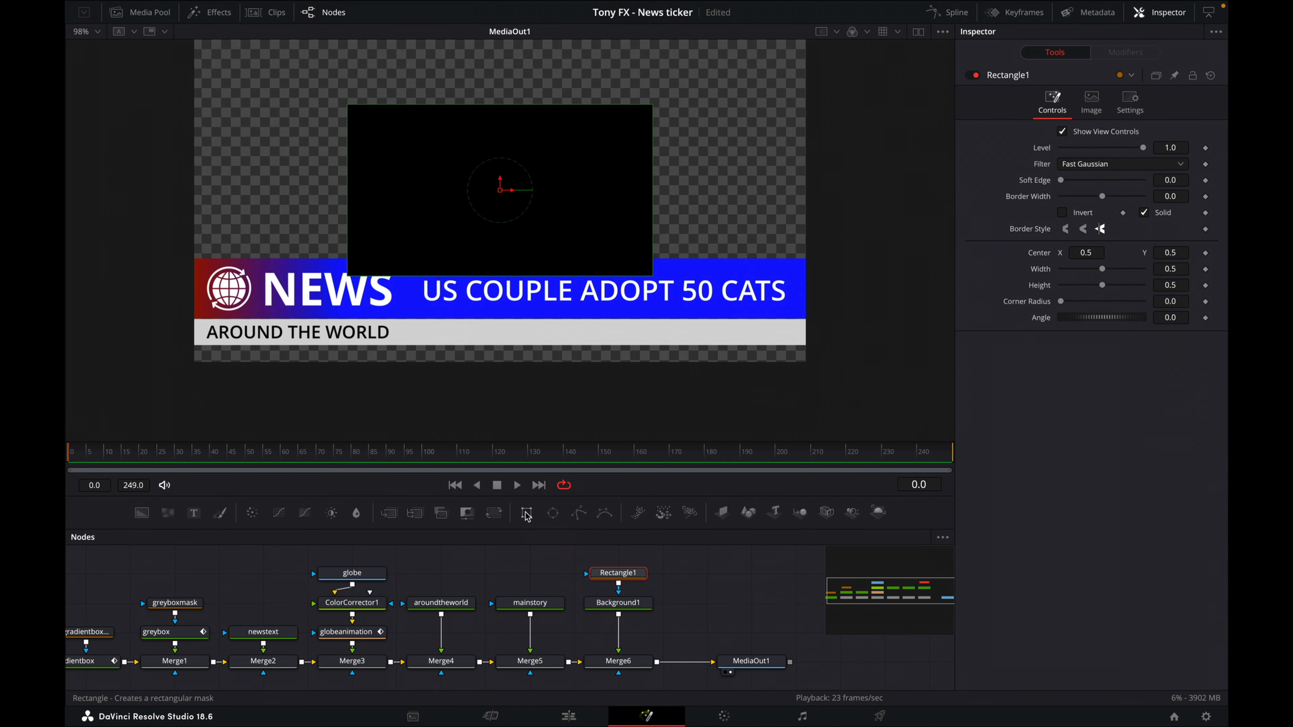
Step: Rename the new Background node as livebox
{"action": "left_click", "coordinate": [636, 604]}
{"action": "right_click", "coordinate": [636, 603]}
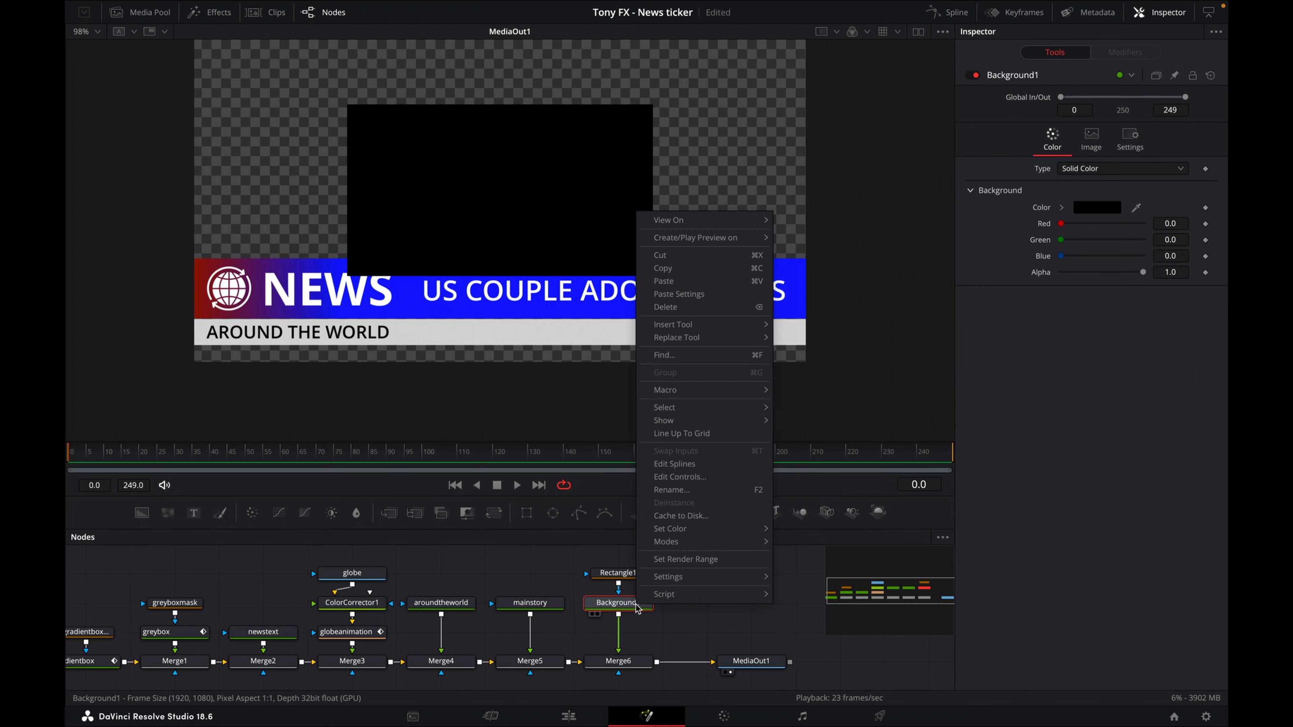
{"action": "left_click", "coordinate": [680, 492]}
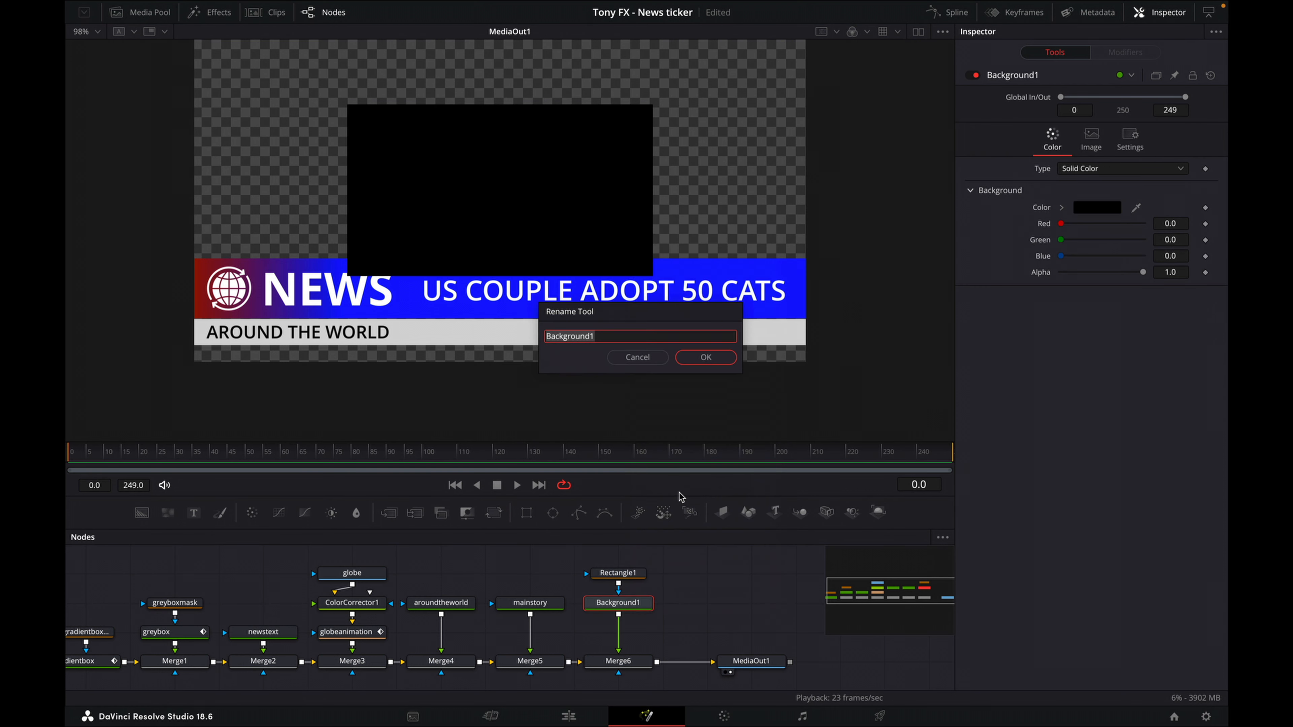
{"action": "type", "text": "liv"}
{"action": "left_click", "coordinate": [705, 357]}
Step: Rename the Rectangle mask node as liveboxmask
{"action": "right_click", "coordinate": [627, 580]}
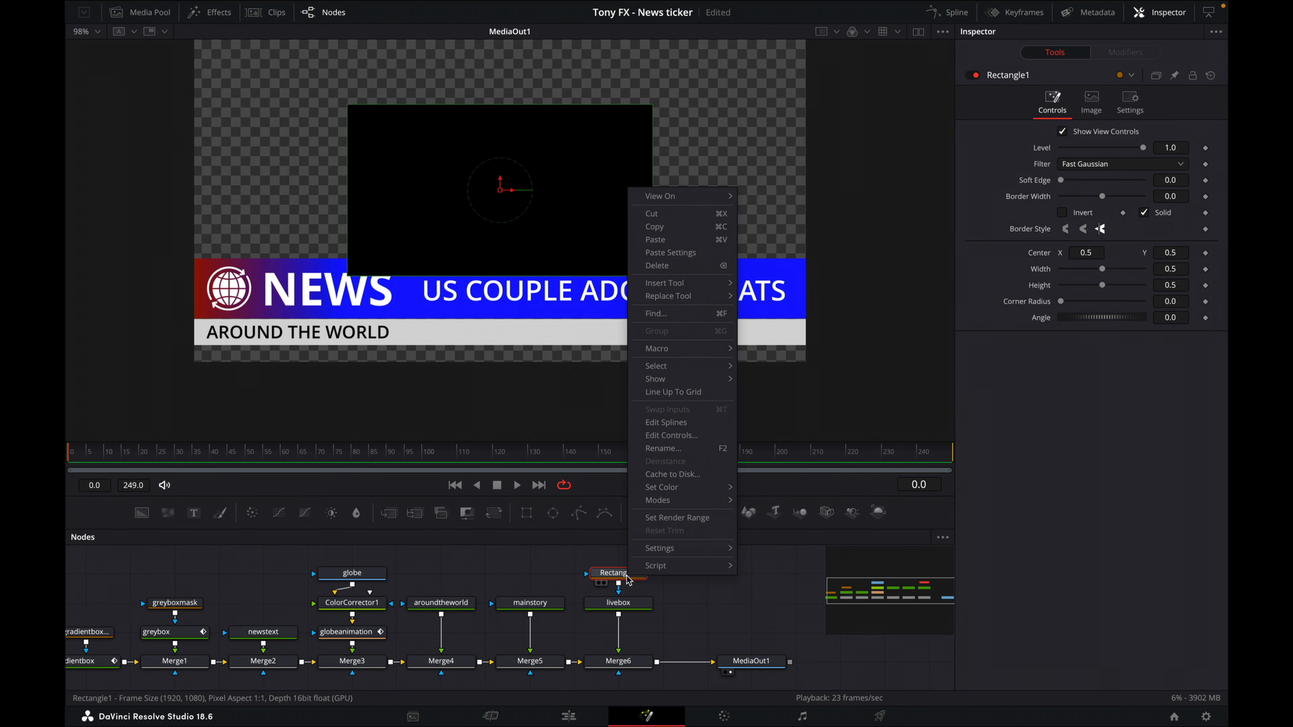
{"action": "left_click", "coordinate": [669, 449]}
{"action": "key", "text": "BackSpace"}
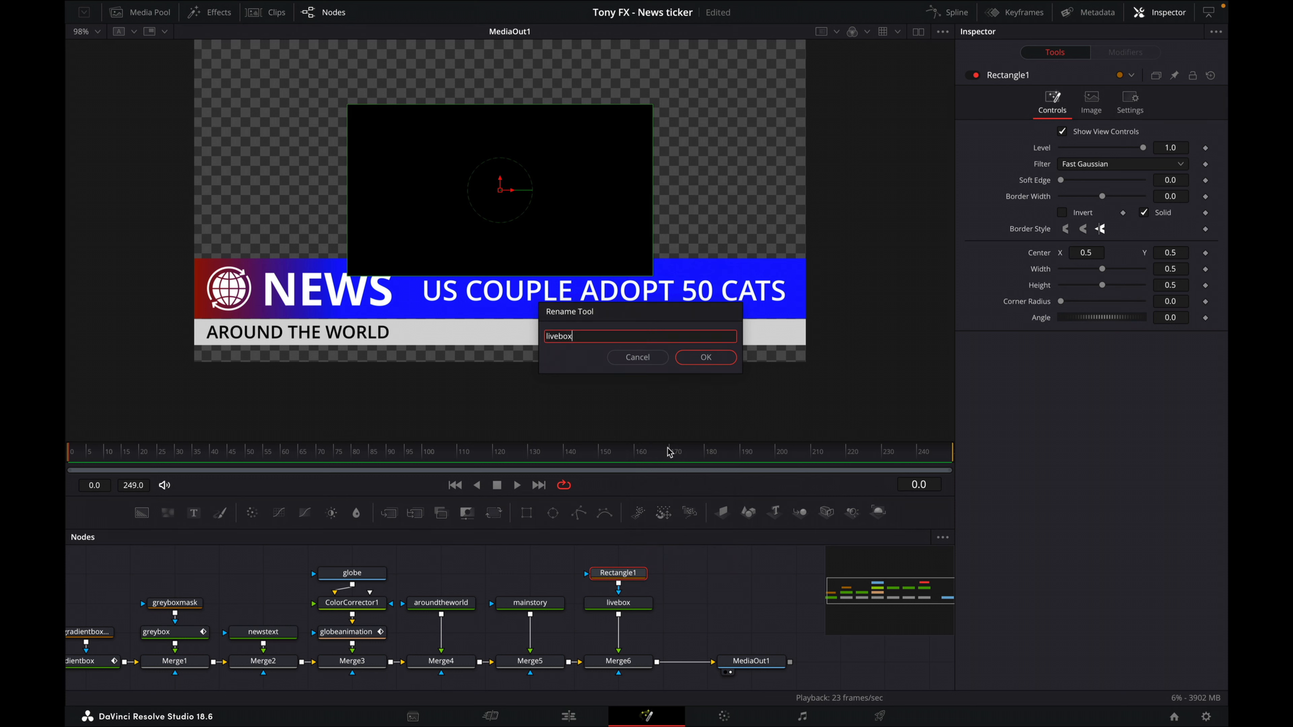
{"action": "left_click", "coordinate": [707, 357]}
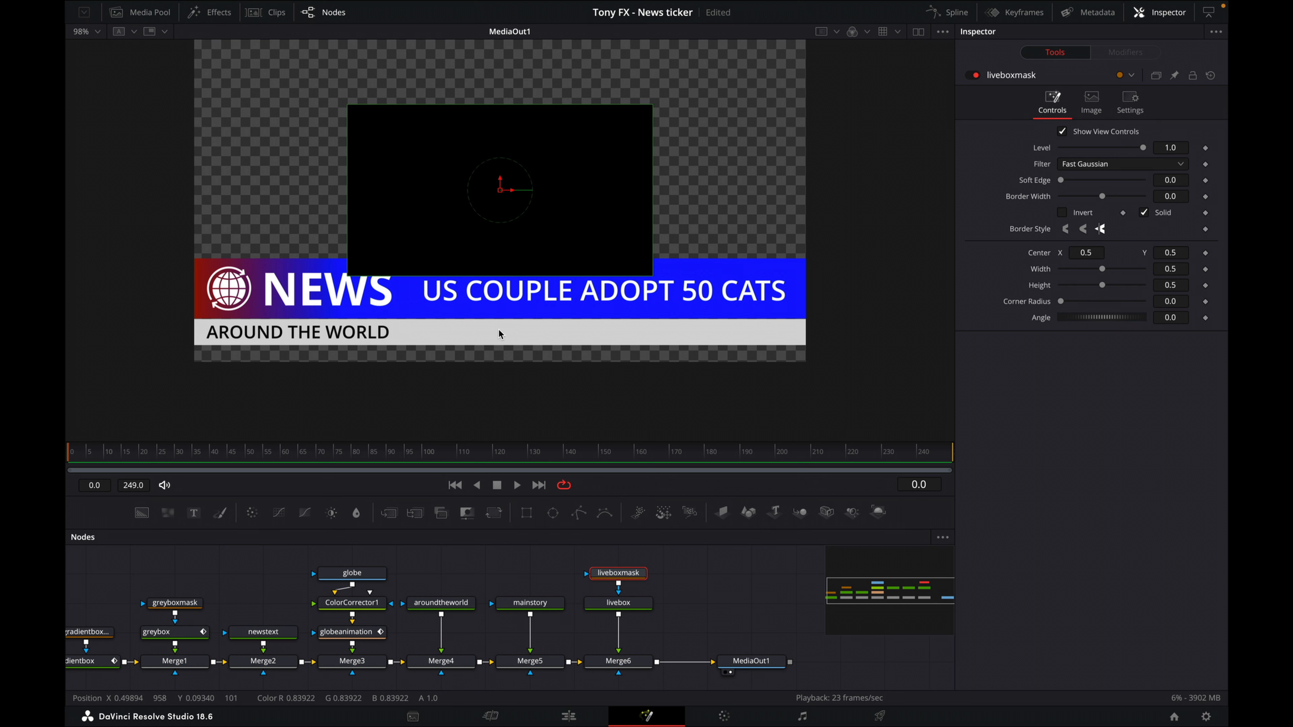
Step: Set the livebox background color to hex D6D6D6
{"action": "left_click", "coordinate": [626, 610]}
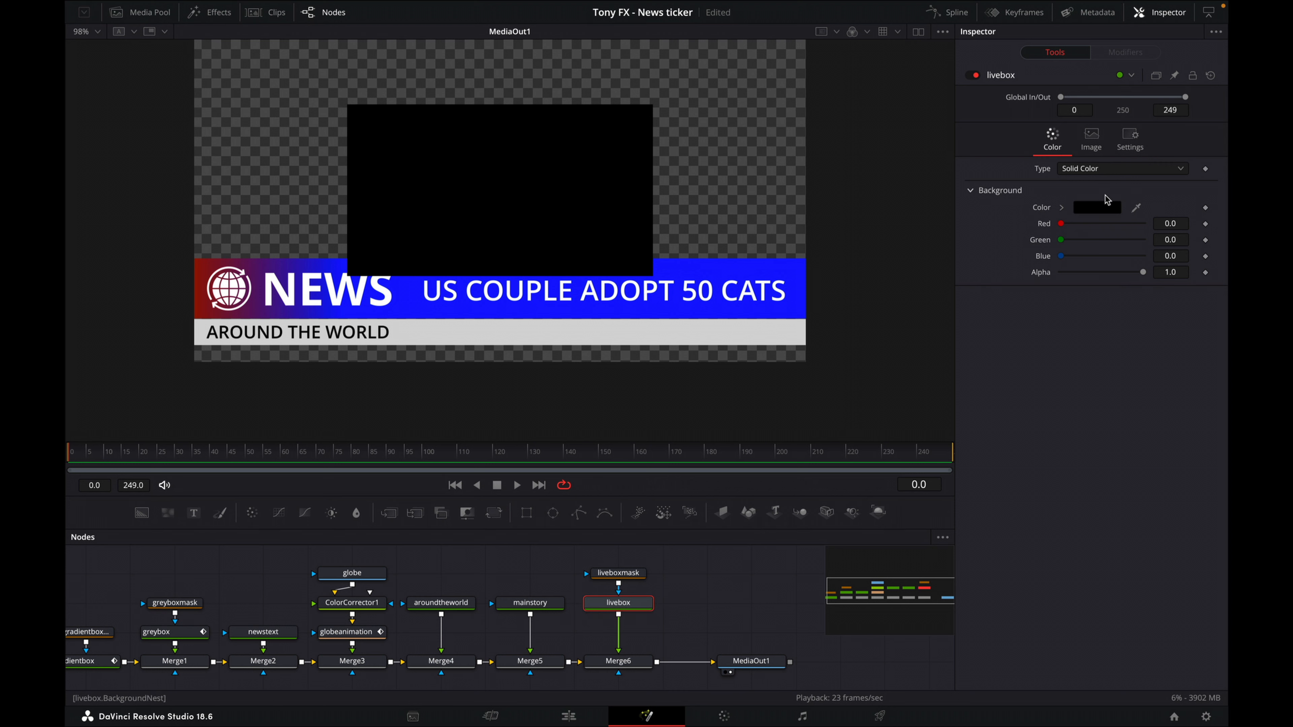
{"action": "left_click", "coordinate": [1097, 209]}
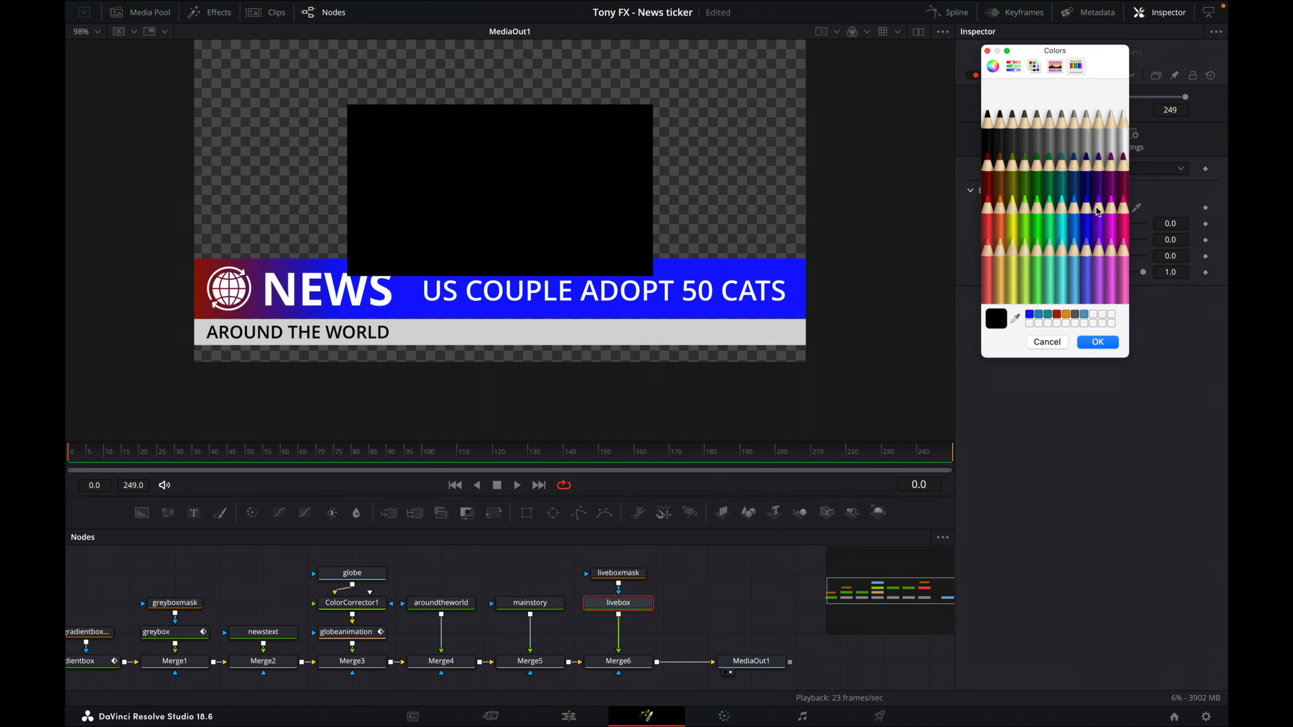
{"action": "left_click", "coordinate": [1013, 66]}
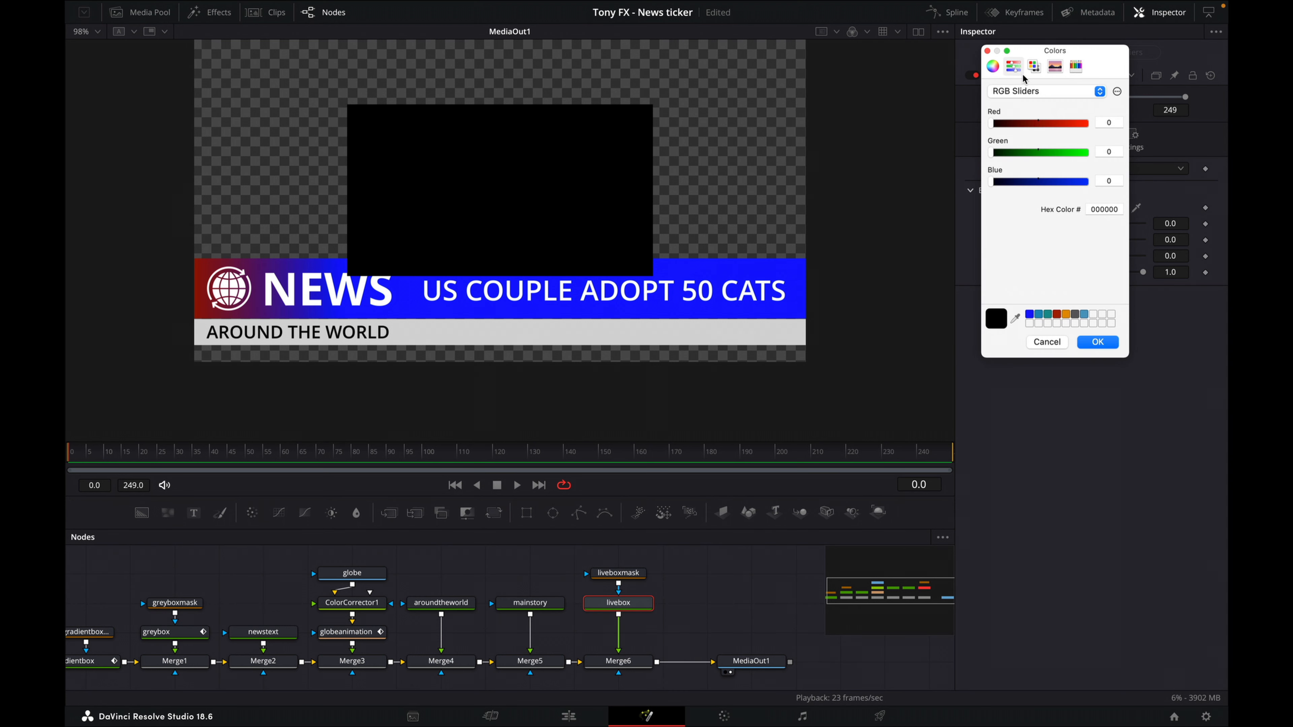
{"action": "double_click", "coordinate": [1108, 209]}
{"action": "type", "text": "D6D6D6"}
{"action": "left_click", "coordinate": [1106, 343]}
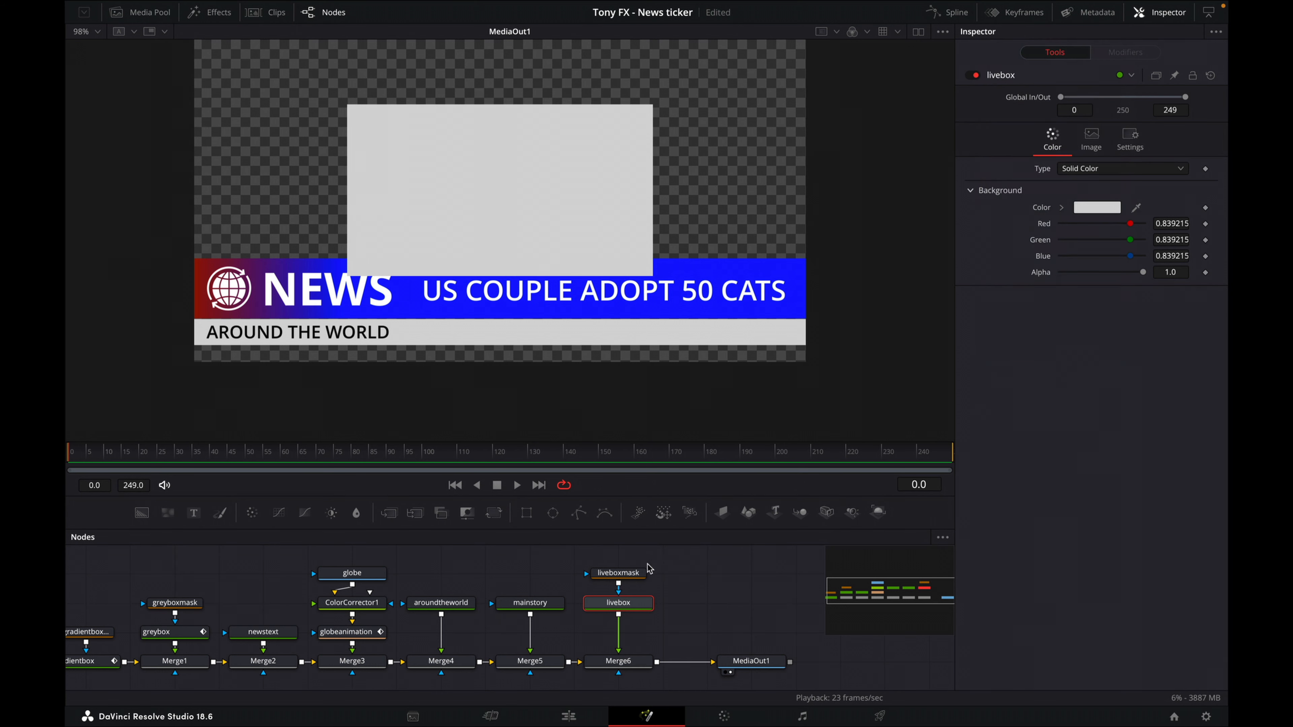
Step: Set the liveboxmask center to X 0.059 and Y 0.3275
{"action": "left_click", "coordinate": [630, 574]}
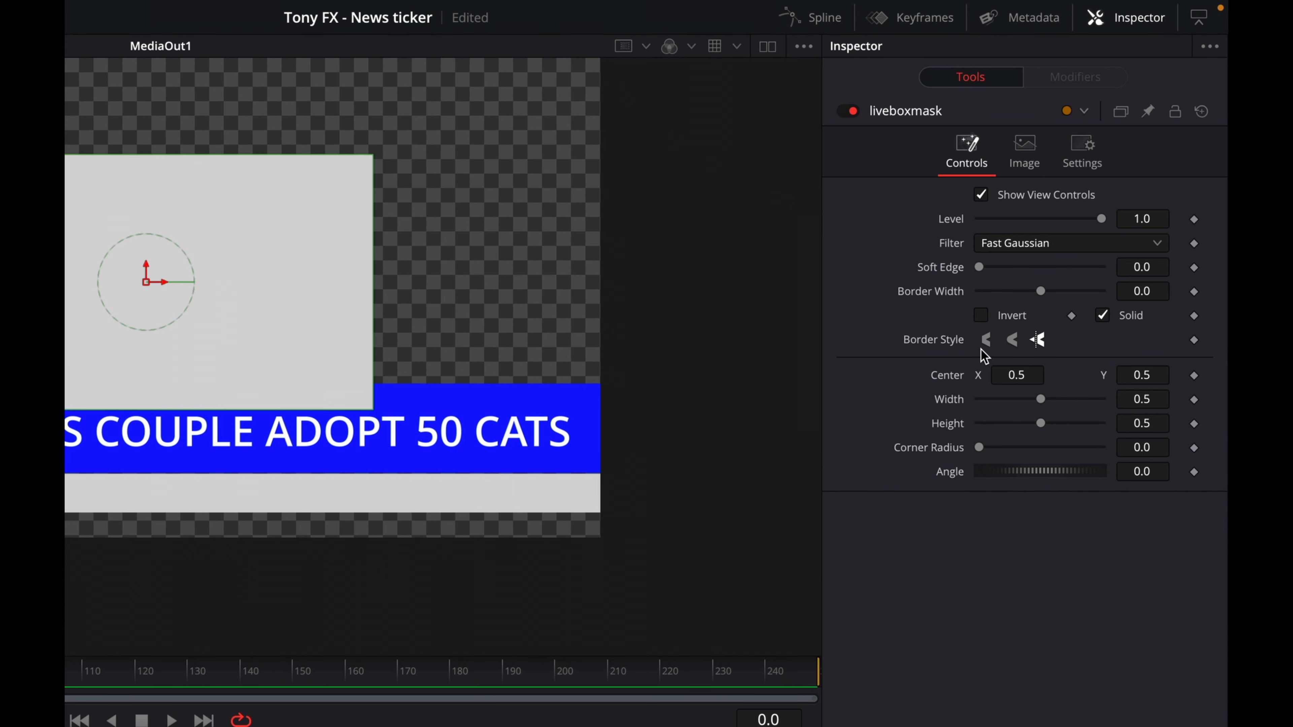
{"action": "left_click", "coordinate": [1036, 375]}
{"action": "key", "text": "BackSpace"}
{"action": "type", "text": "059"}
{"action": "key", "text": "Tab"}
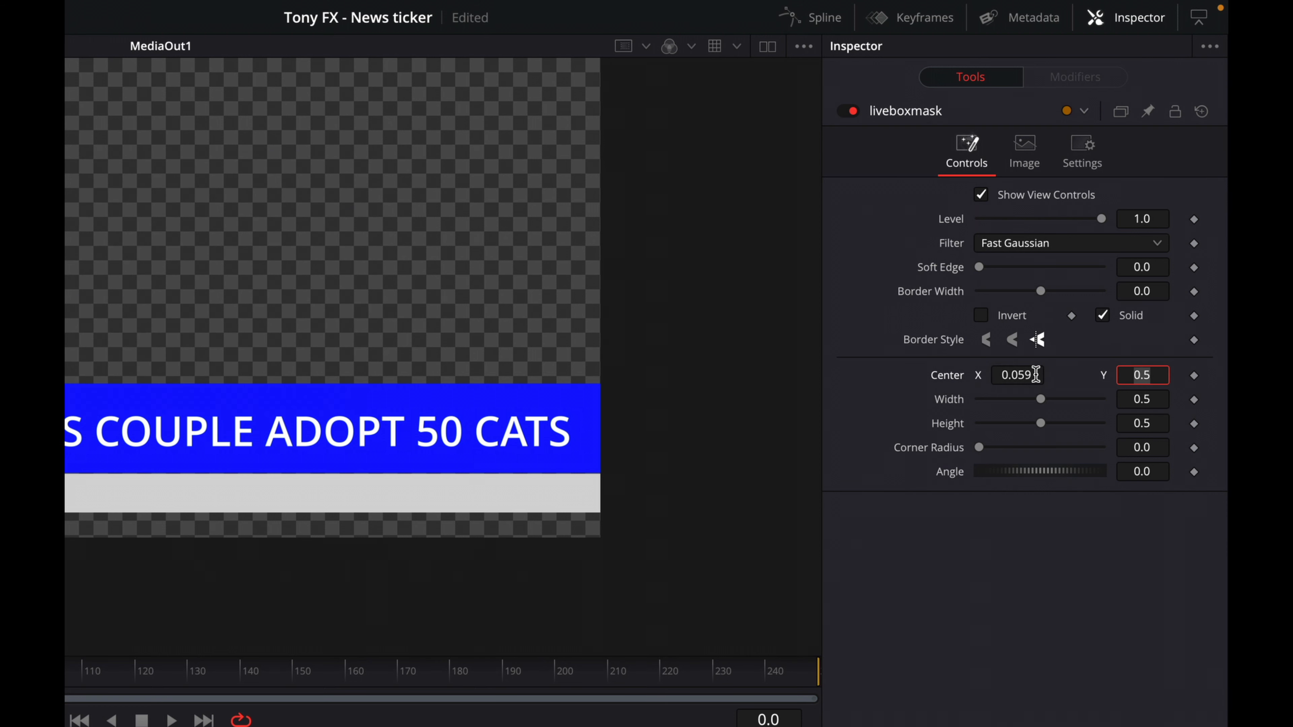
{"action": "left_click", "coordinate": [1155, 374]}
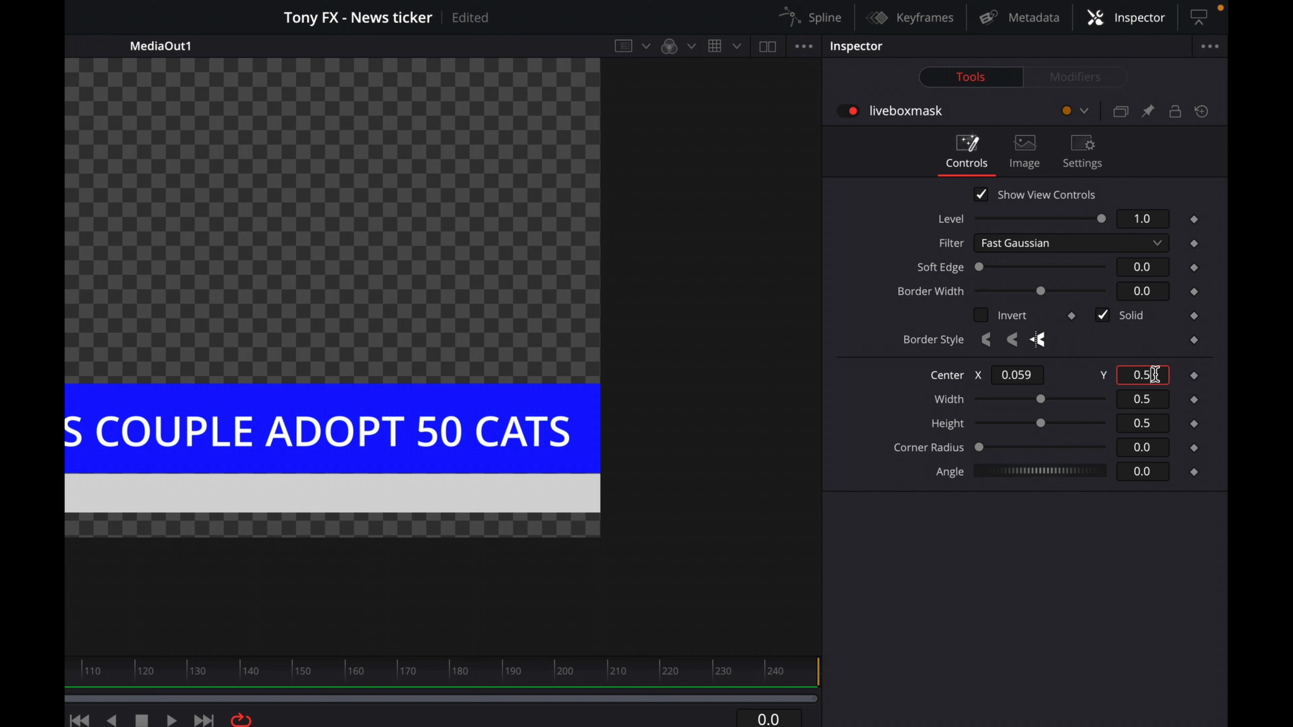
{"action": "key", "text": "BackSpace"}
{"action": "type", "text": "327"}
{"action": "key", "text": "Tab"}
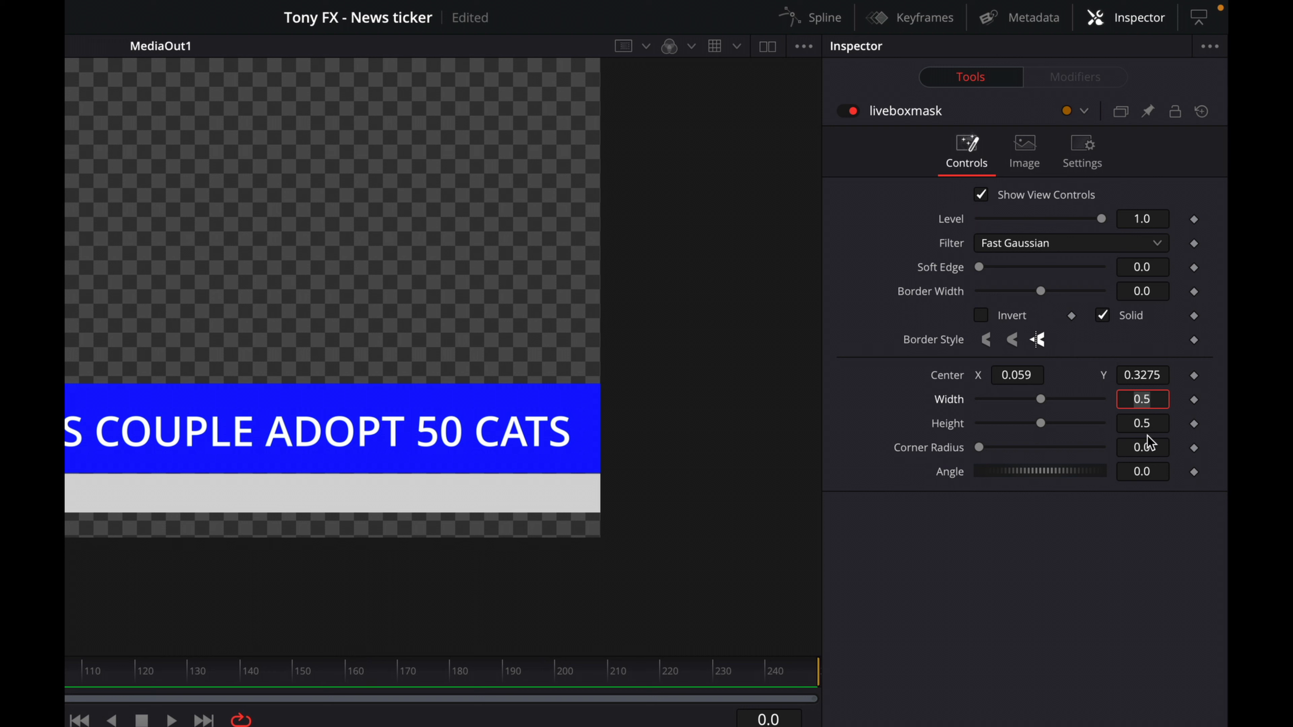
Step: Set the liveboxmask width to 0.12 and height to 0.055
{"action": "left_click", "coordinate": [1159, 402]}
{"action": "key", "text": "BackSpace"}
{"action": "type", "text": "12"}
{"action": "key", "text": "Tab"}
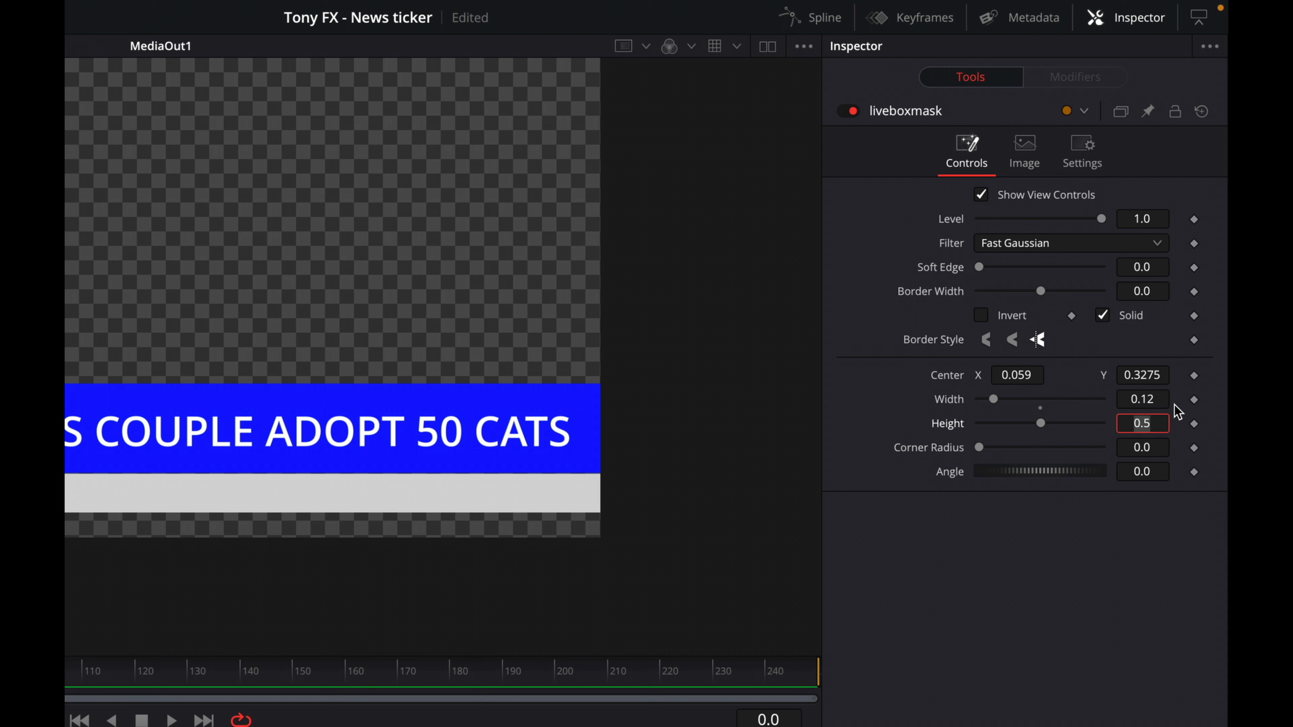
{"action": "left_click", "coordinate": [1157, 419]}
{"action": "key", "text": "BackSpace"}
{"action": "type", "text": "055"}
{"action": "key", "text": "Tab"}
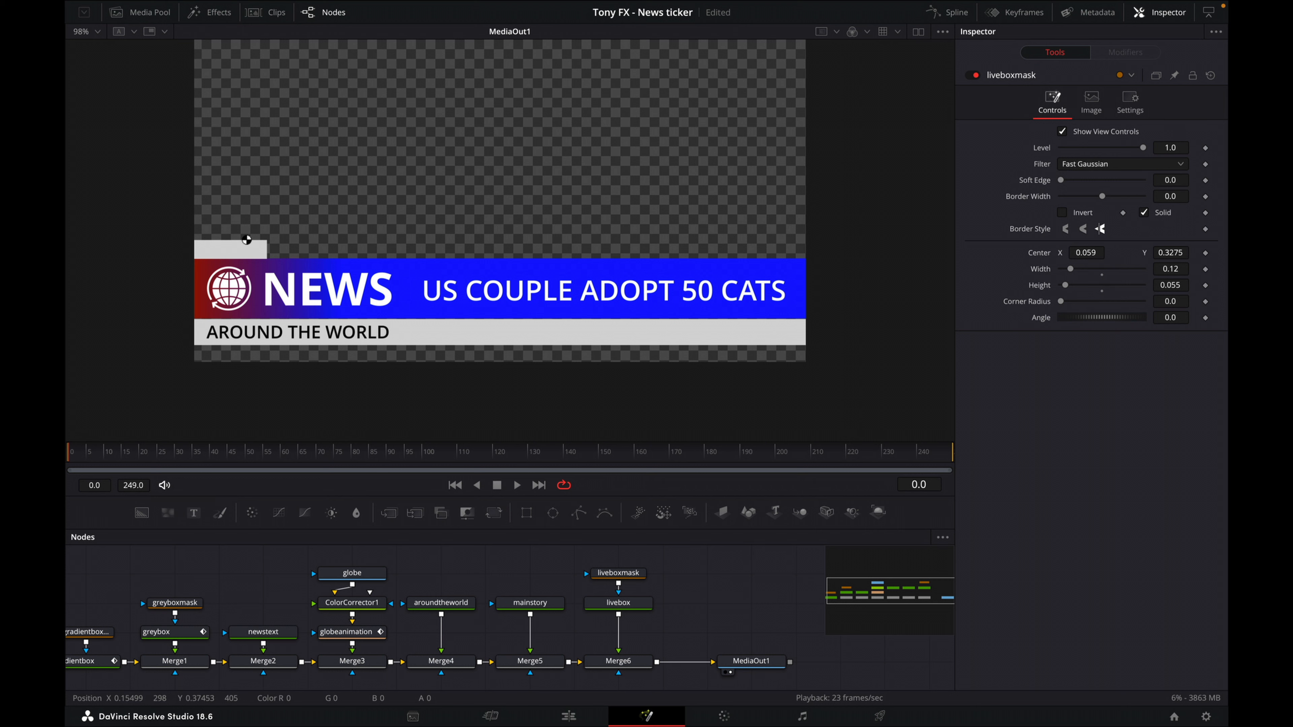
Step: Duplicate the livebox node together with its mask and merge the copy between Merge6 and MediaOut1
{"action": "left_click", "coordinate": [637, 576]}
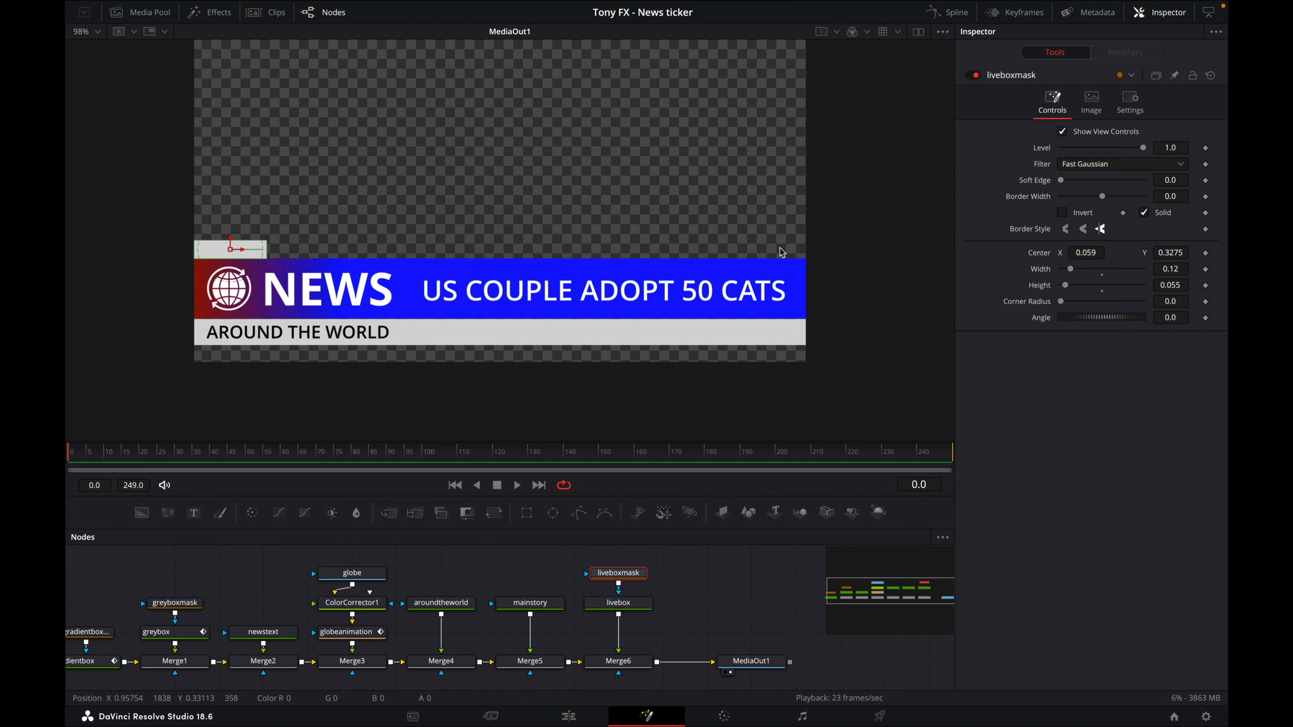
{"action": "left_click_drag", "start_coordinate": [725, 592], "coordinate": [546, 596]}
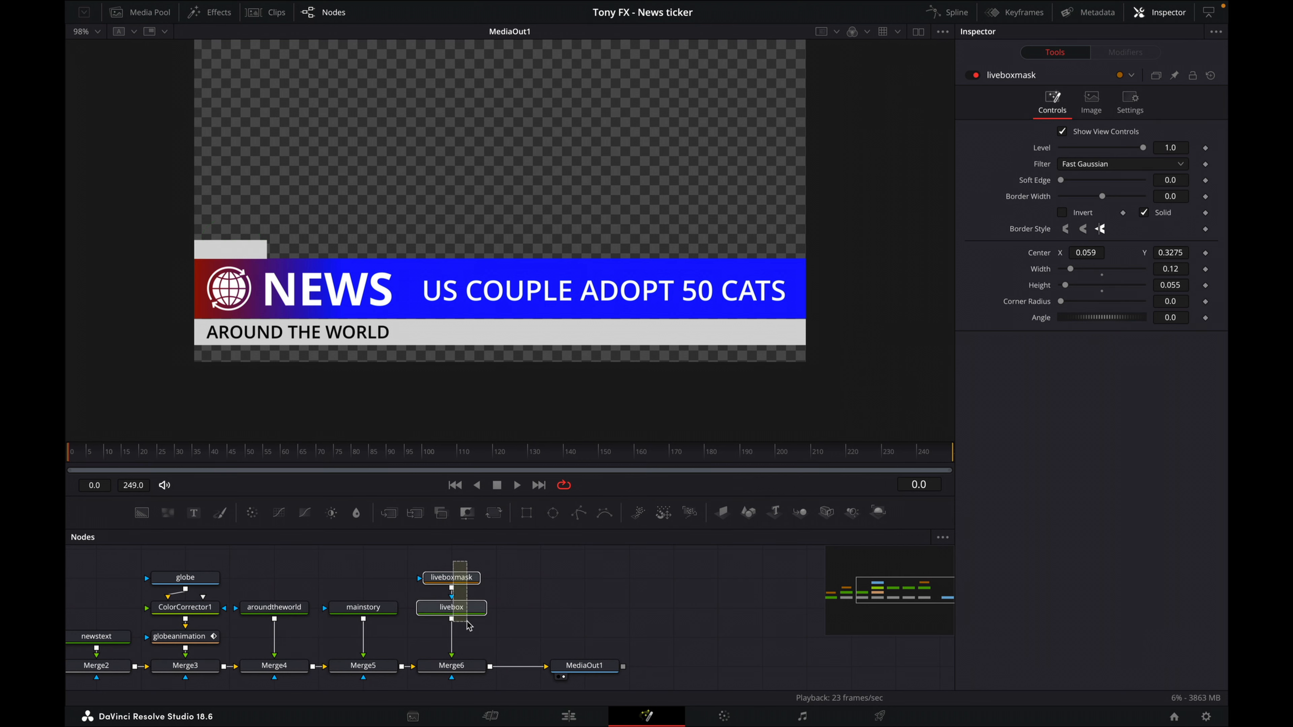
{"action": "left_click", "coordinate": [468, 606], "text": "ctrl"}
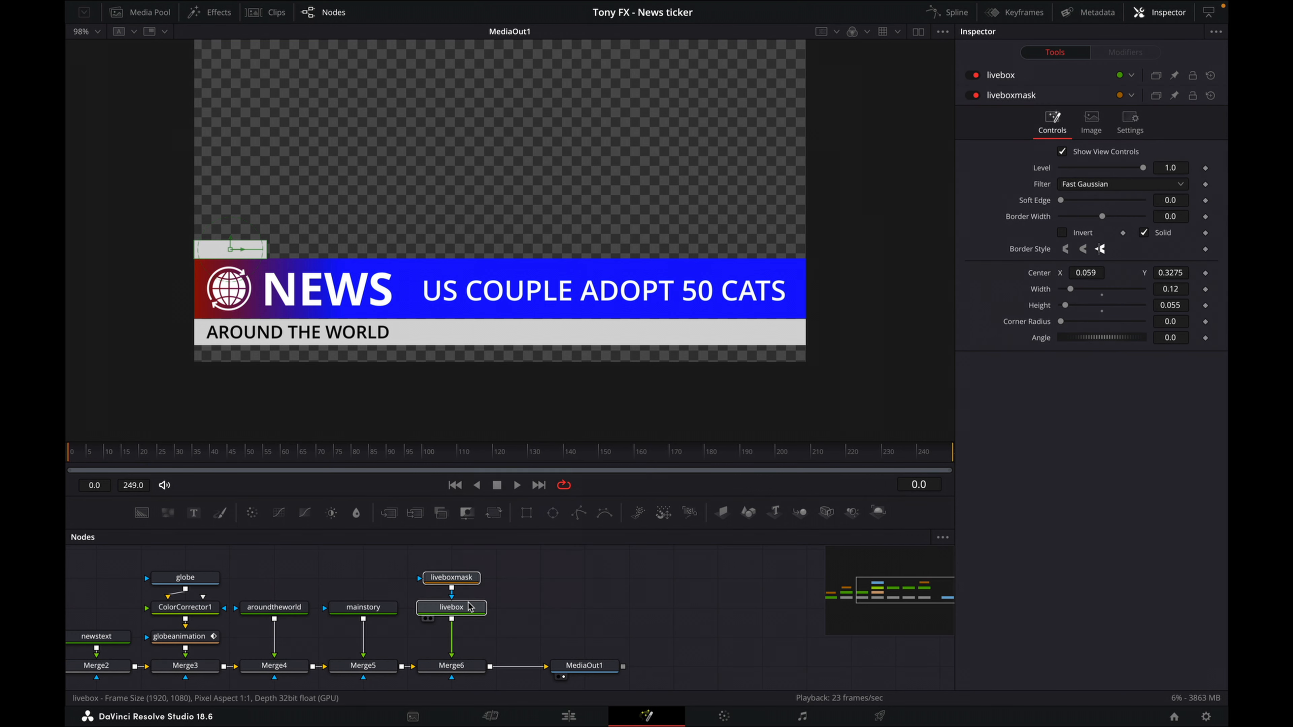
{"action": "left_click", "coordinate": [575, 585]}
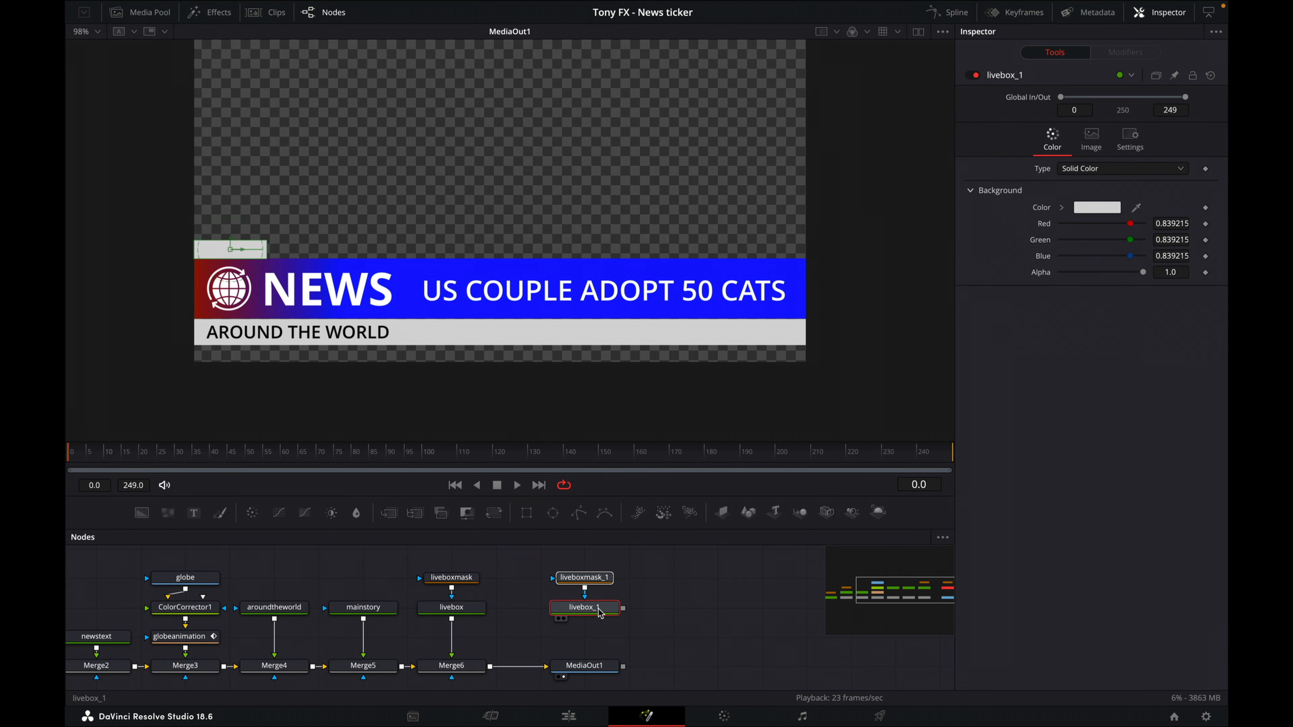
{"action": "key", "text": "ctrl+v"}
{"action": "left_click_drag", "start_coordinate": [590, 672], "coordinate": [768, 673]}
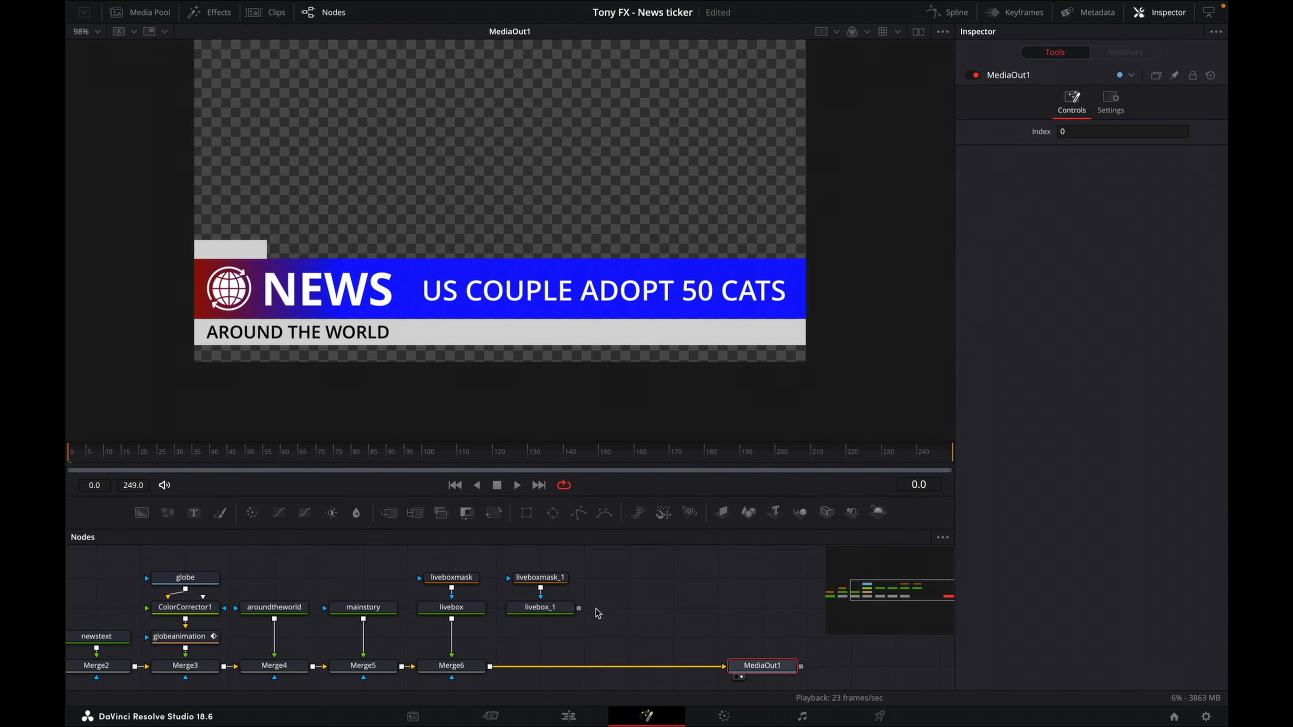
{"action": "left_click_drag", "start_coordinate": [578, 608], "coordinate": [510, 665]}
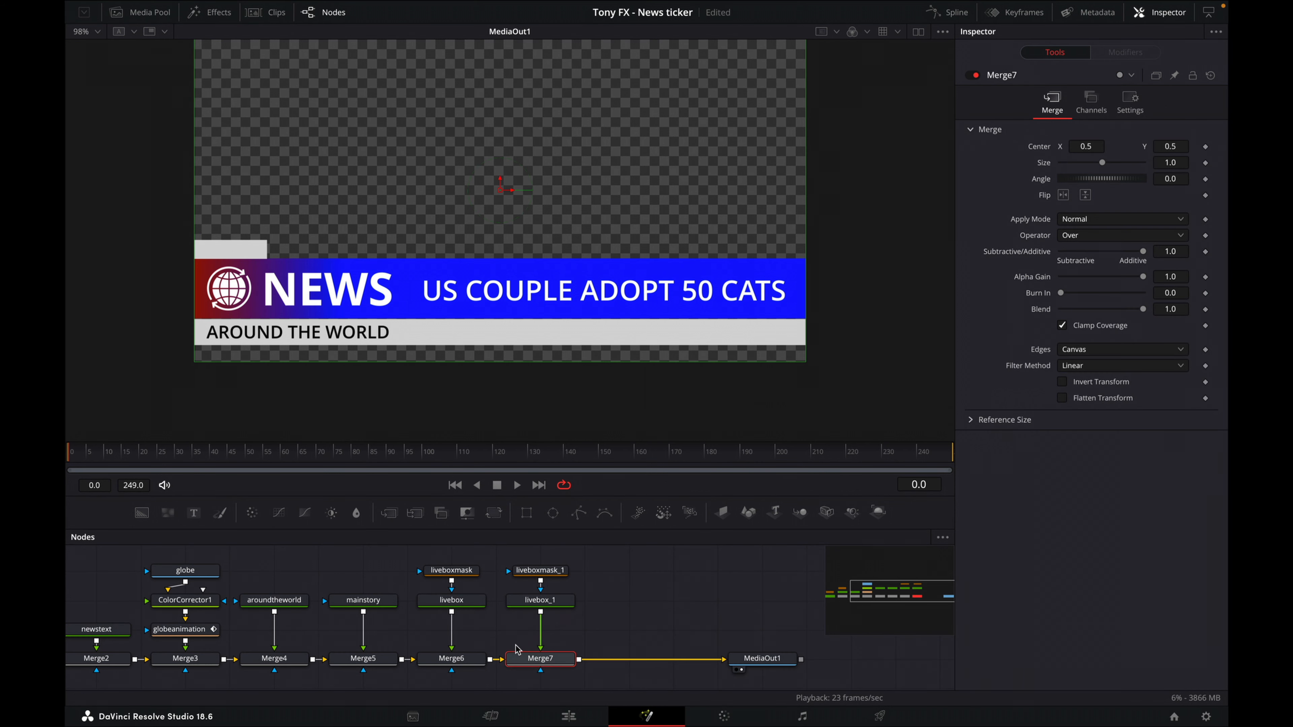
Step: Rename the duplicated livebox node as clockbox
{"action": "left_click", "coordinate": [548, 606]}
{"action": "right_click", "coordinate": [548, 606]}
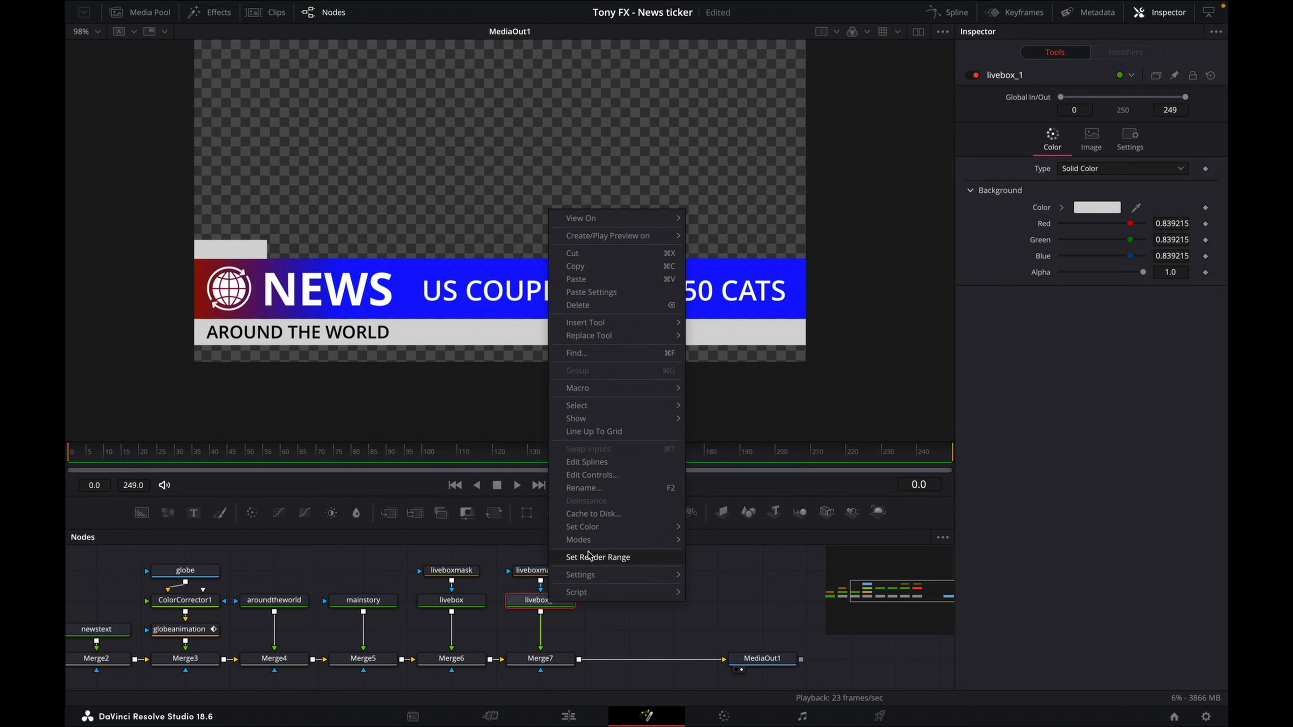
{"action": "left_click", "coordinate": [614, 492]}
{"action": "type", "text": "clockbox"}
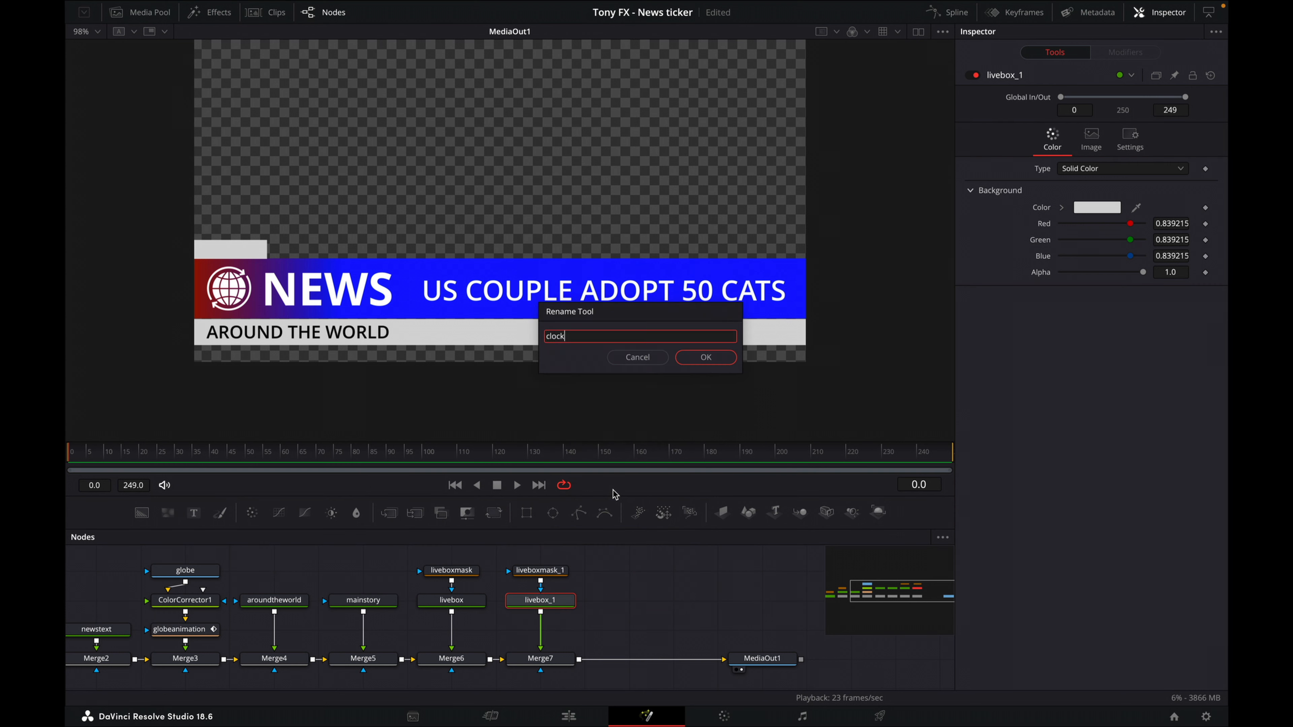
{"action": "left_click", "coordinate": [719, 363]}
Step: Rename the duplicated mask node as clockboxmask and save the project
{"action": "right_click", "coordinate": [541, 571]}
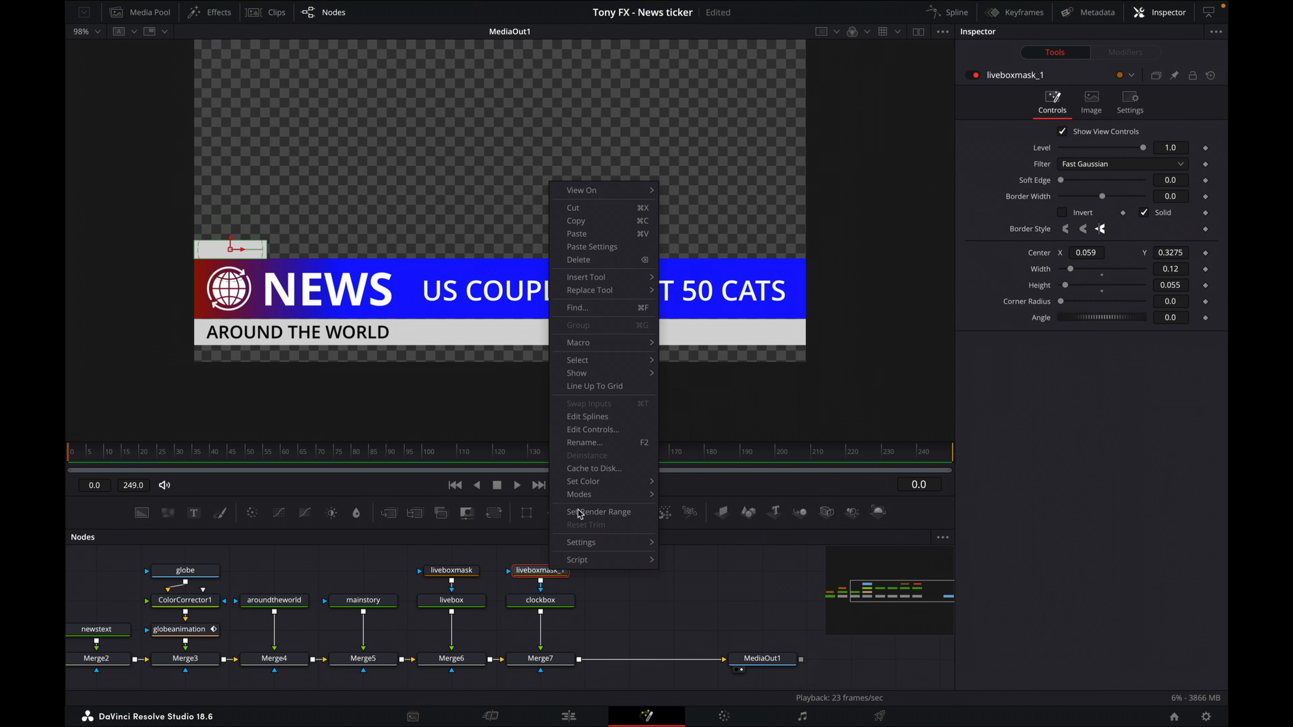
{"action": "left_click", "coordinate": [603, 443]}
{"action": "type", "text": "clockboxmask"}
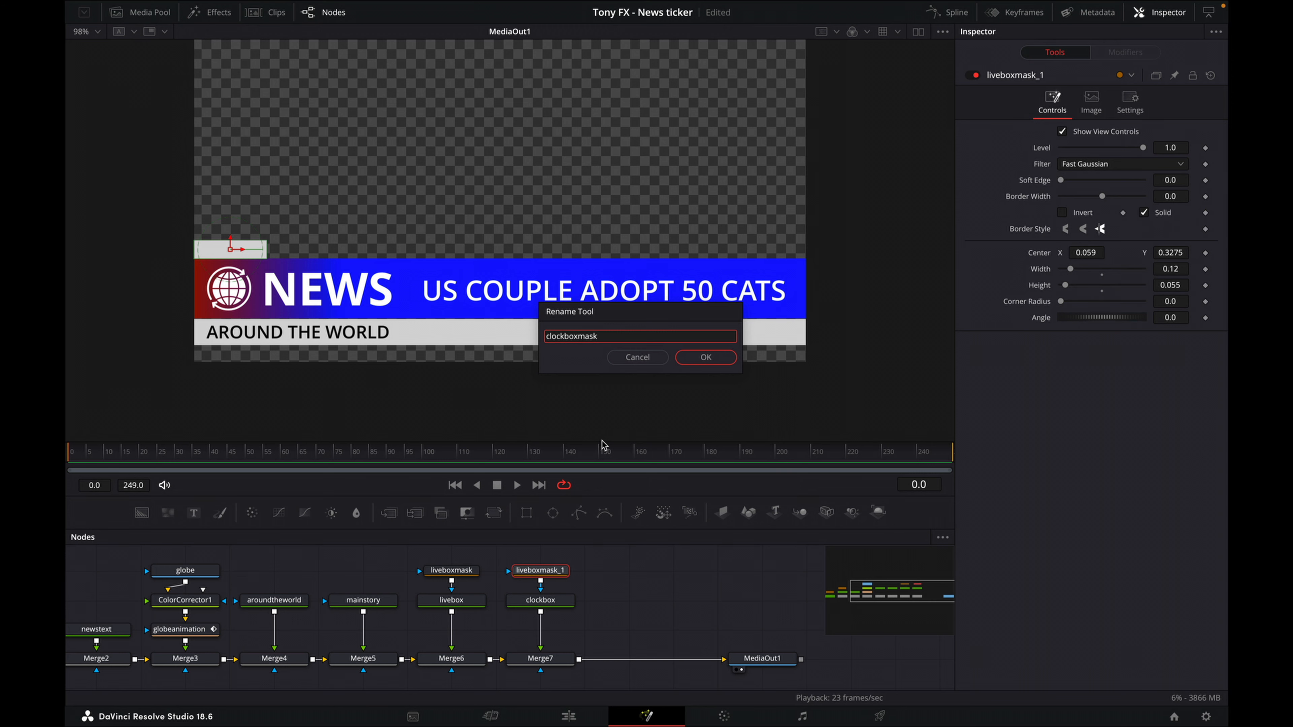
{"action": "left_click", "coordinate": [706, 357]}
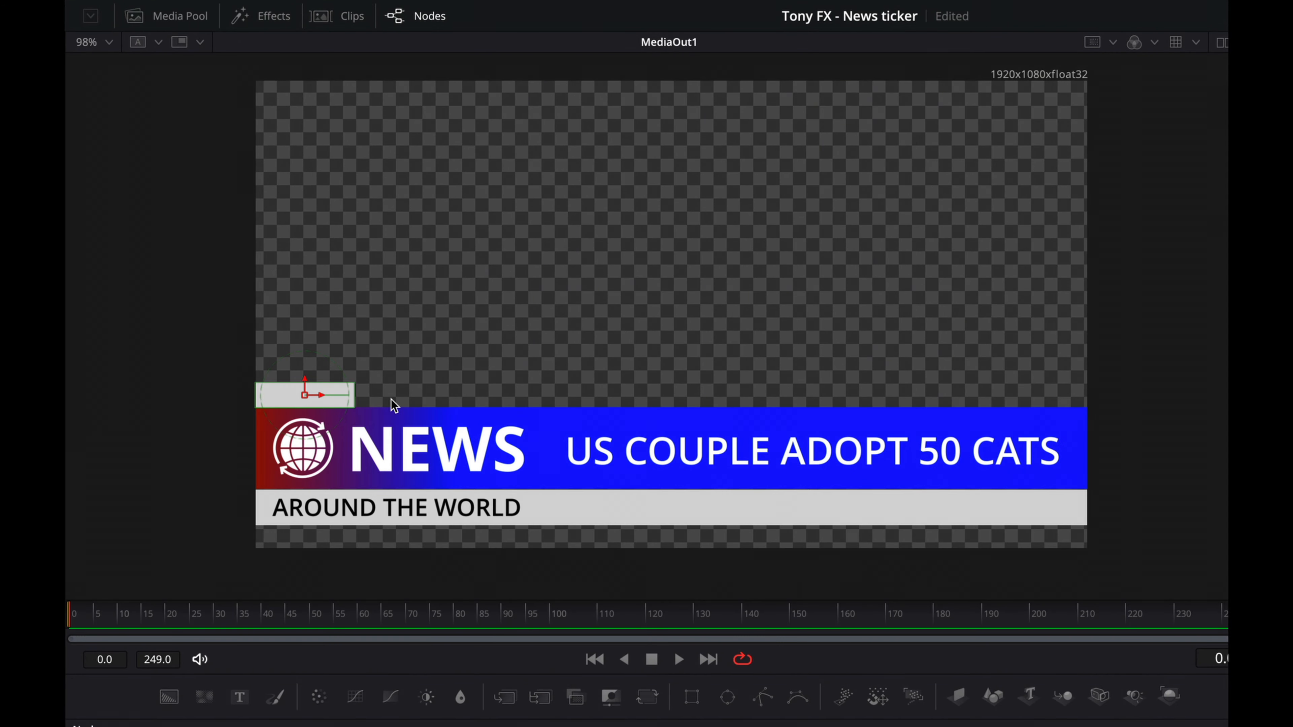
{"action": "key", "text": "ctrl+s"}
Step: Move the clock box to the right end of the blue bar, with the clockboxmask center X at 0.94
{"action": "left_click_drag", "start_coordinate": [320, 393], "coordinate": [1057, 392]}
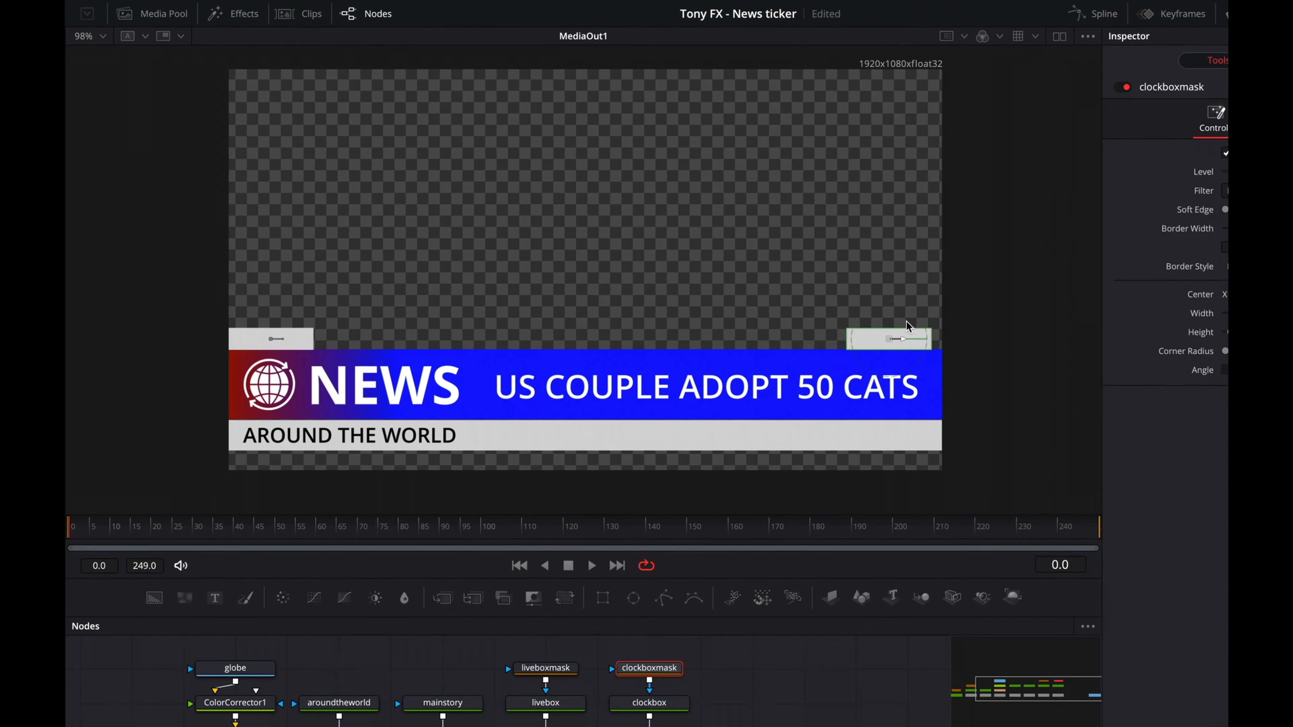
{"action": "left_click", "coordinate": [1081, 252]}
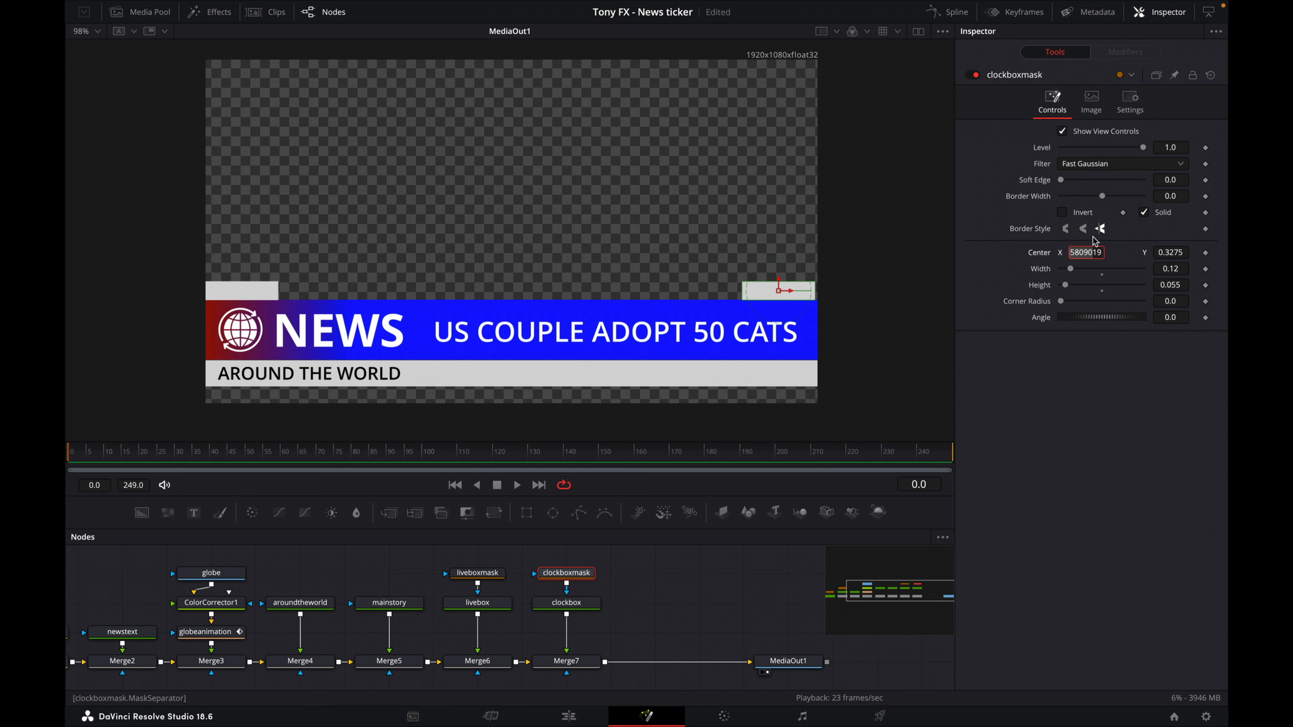
{"action": "type", "text": ".94"}
{"action": "key", "text": "Tab"}
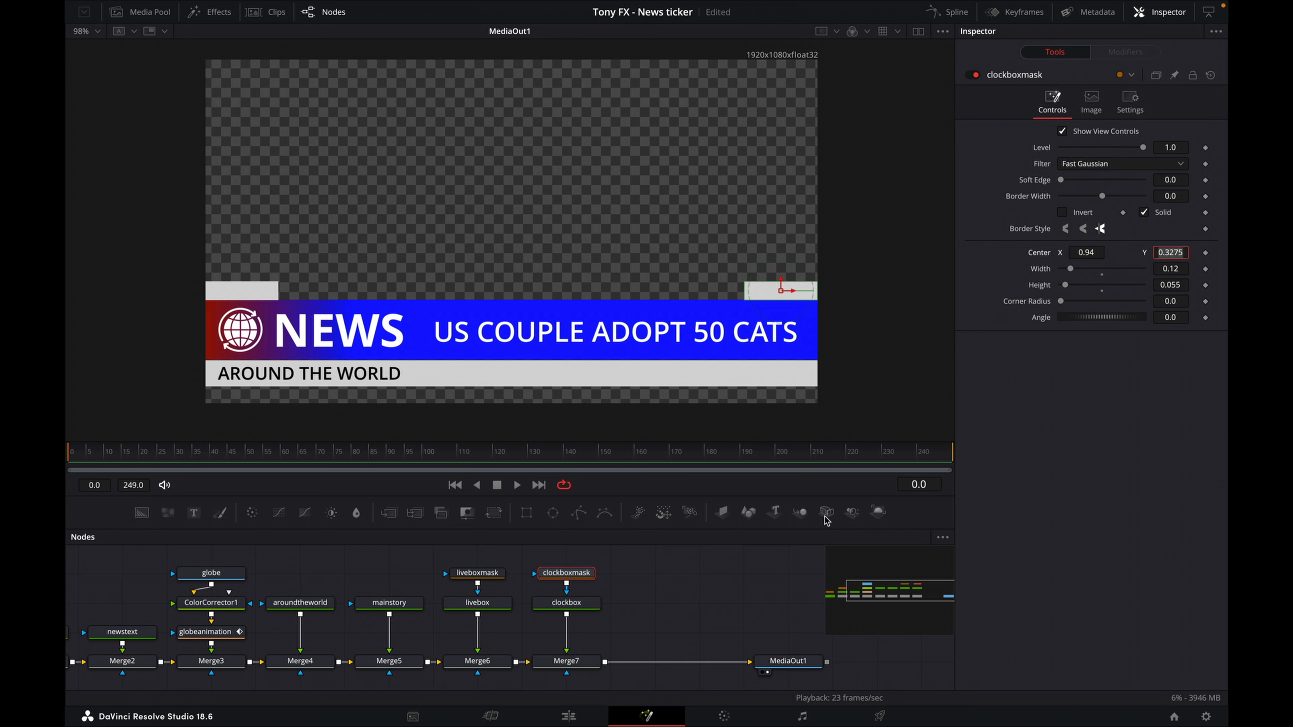
{"action": "left_click", "coordinate": [768, 614]}
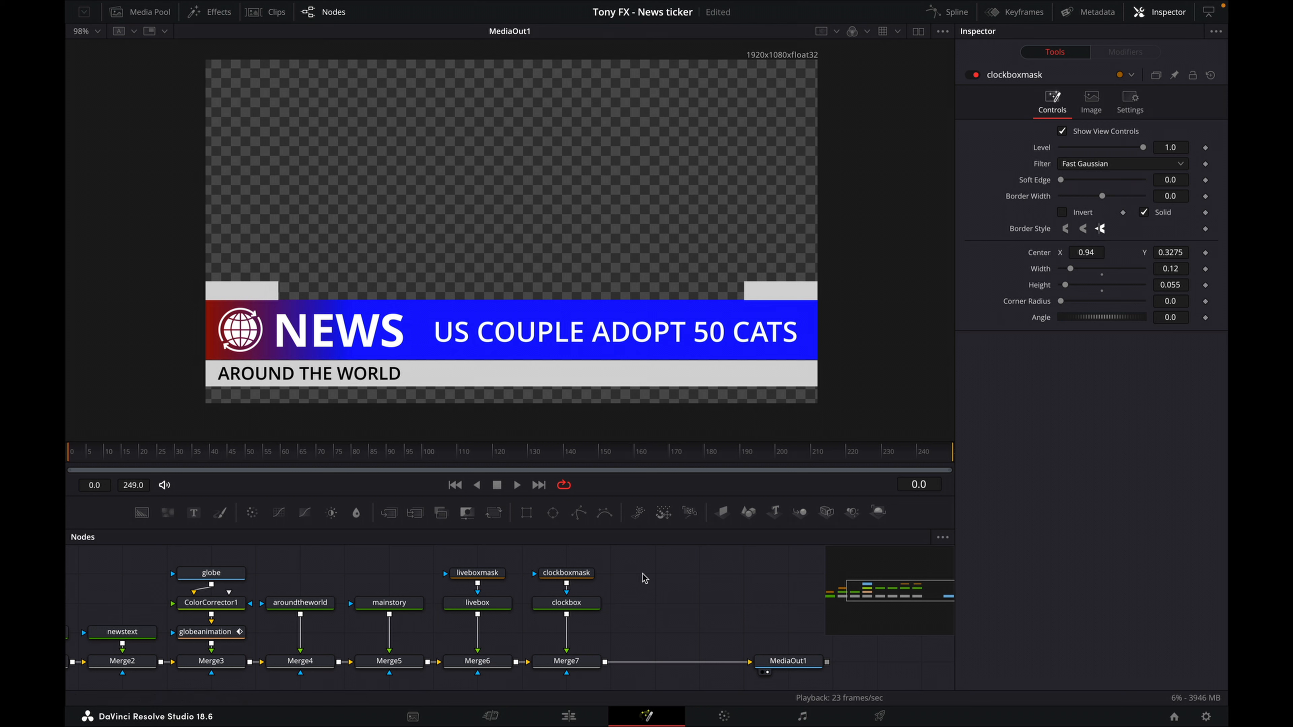
Step: Add a Text+ node and merge it between Merge7 and MediaOut1
{"action": "left_click_drag", "start_coordinate": [657, 578], "coordinate": [591, 572]}
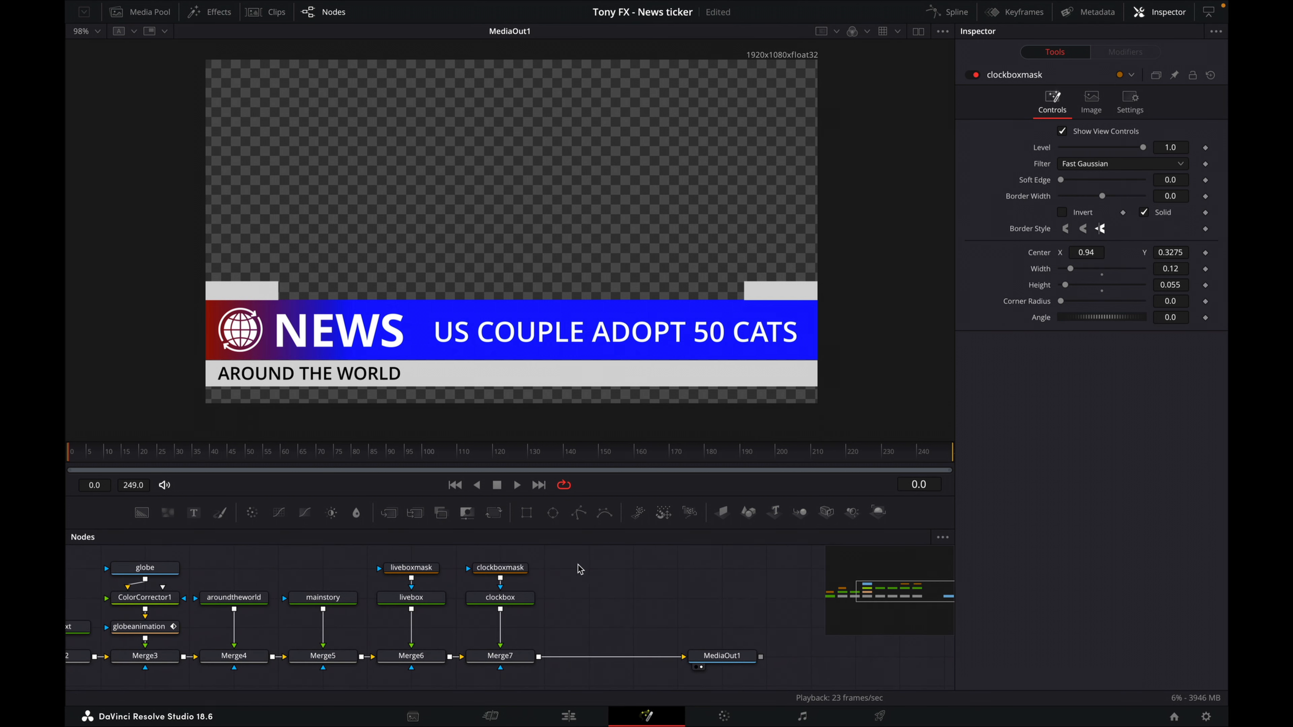
{"action": "left_click_drag", "start_coordinate": [193, 513], "coordinate": [562, 600]}
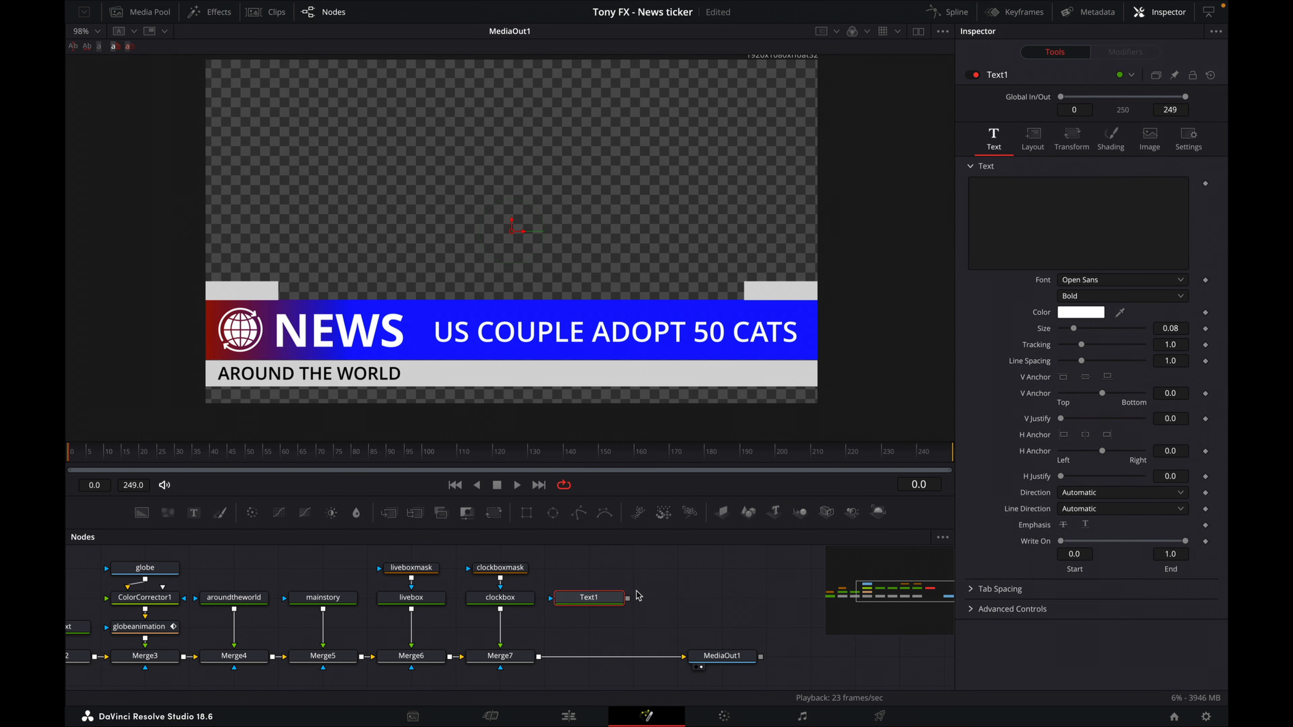
{"action": "left_click_drag", "start_coordinate": [627, 598], "coordinate": [540, 661]}
Step: Rename the new text node as livetext
{"action": "left_click", "coordinate": [589, 603]}
{"action": "right_click", "coordinate": [589, 603]}
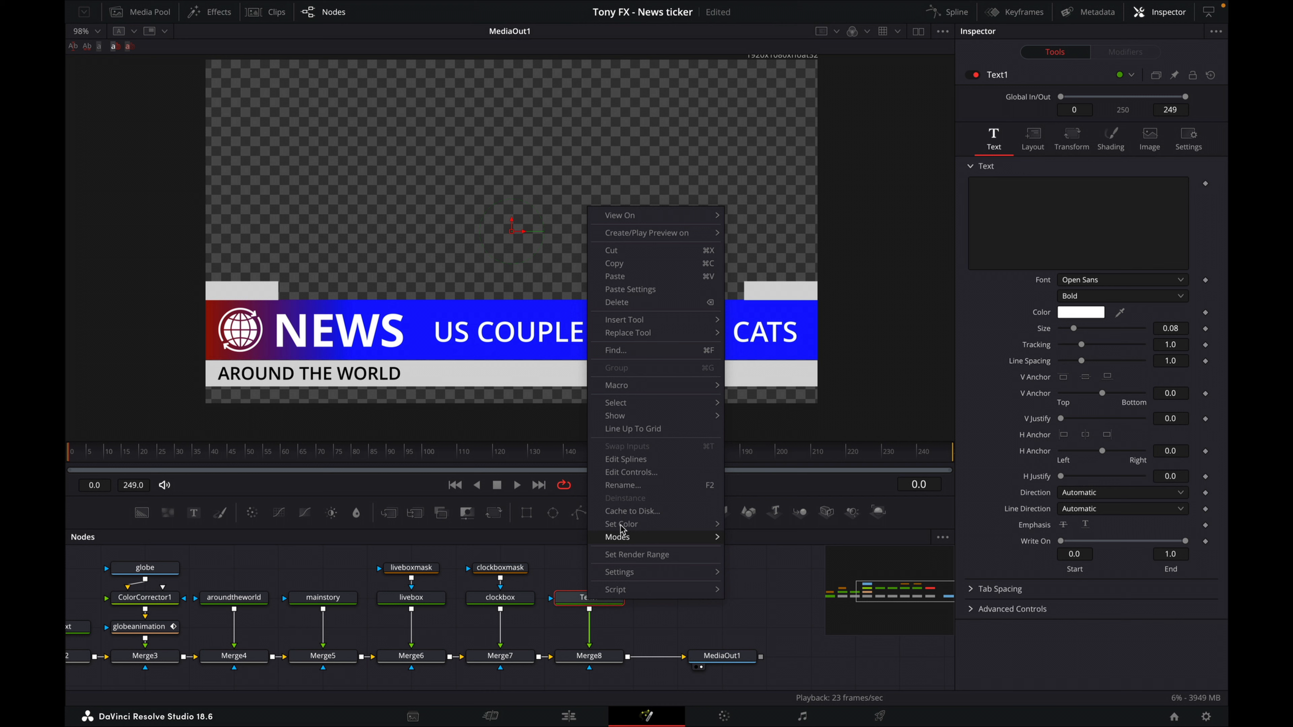
{"action": "left_click", "coordinate": [653, 488]}
{"action": "type", "text": "livetext"}
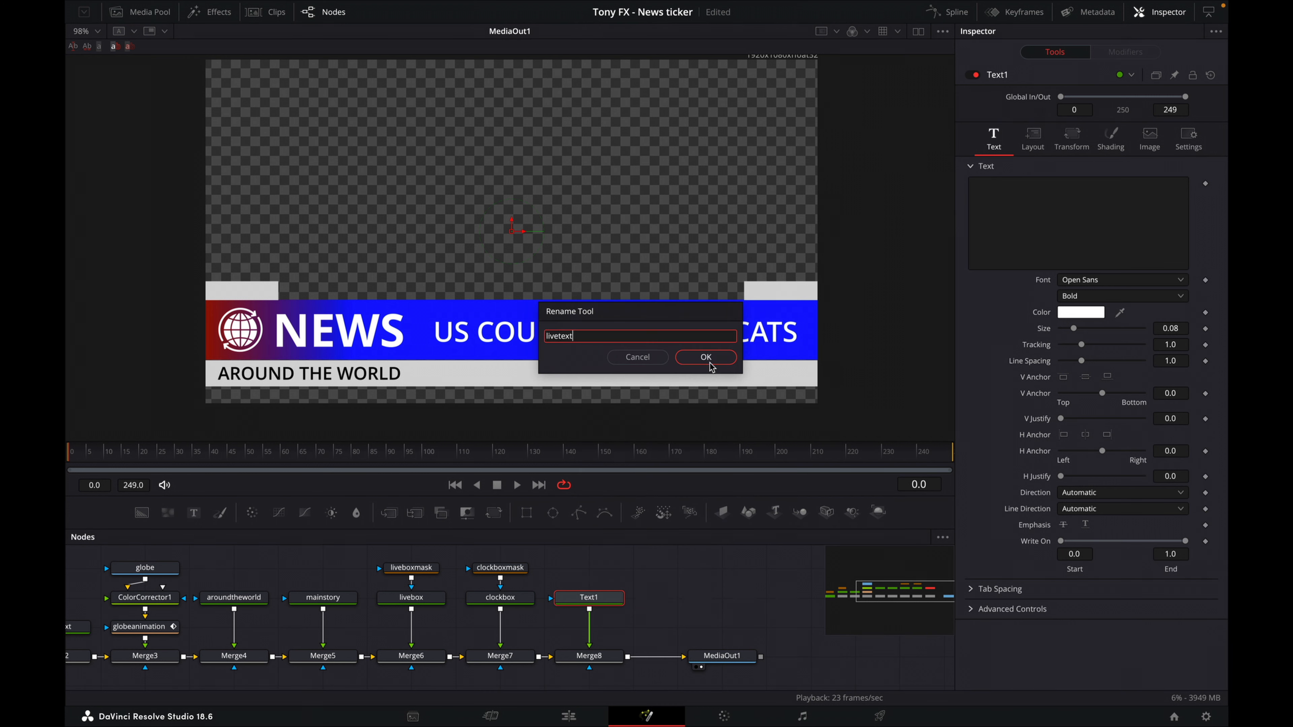
{"action": "left_click", "coordinate": [706, 357]}
Step: Enter LIVE as the livetext content in Open Sans Semibold and color it black using Licorice
{"action": "left_click", "coordinate": [1034, 232]}
{"action": "type", "text": "LIVE"}
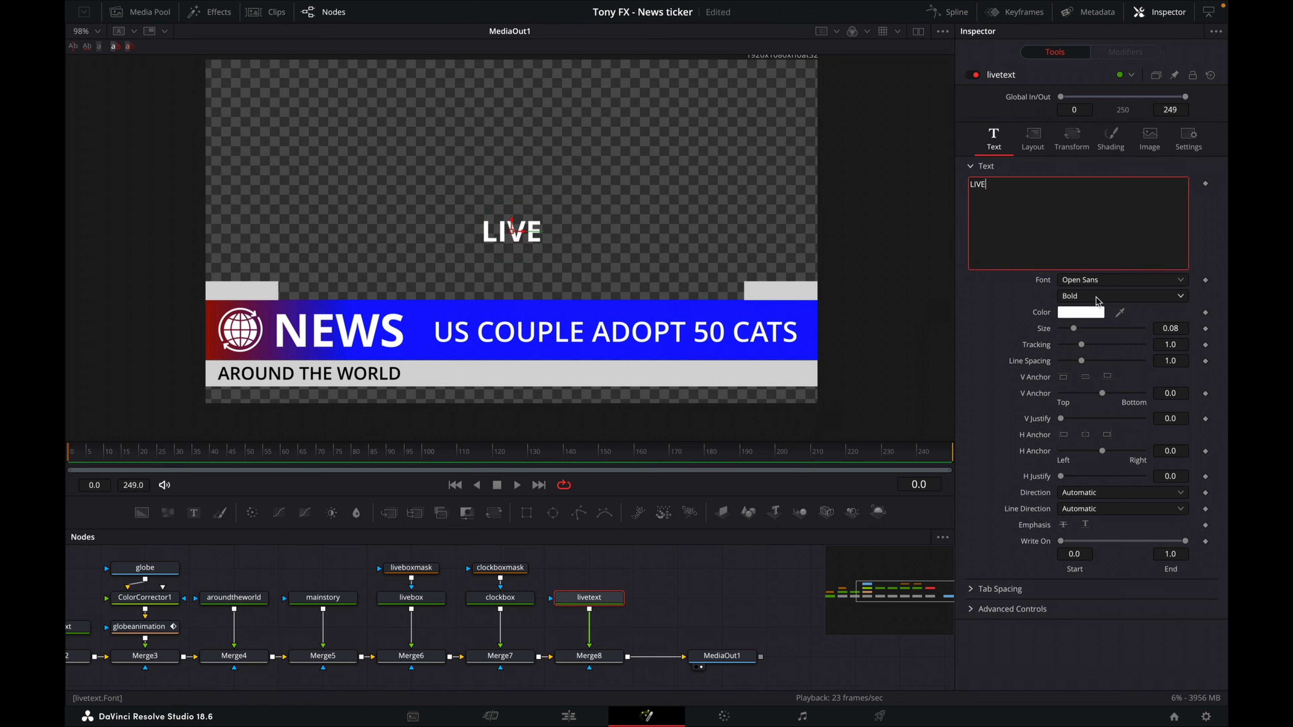
{"action": "left_click", "coordinate": [1097, 297]}
{"action": "left_click", "coordinate": [1069, 343]}
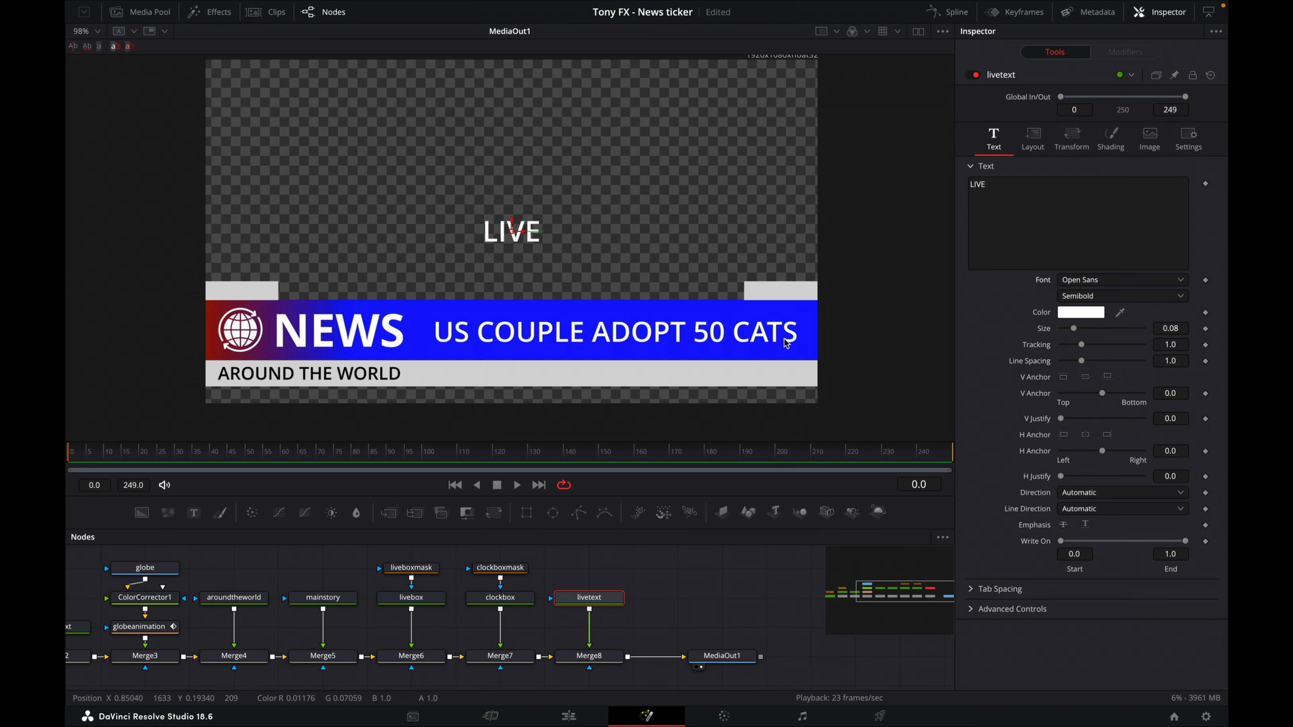
{"action": "left_click", "coordinate": [1065, 312]}
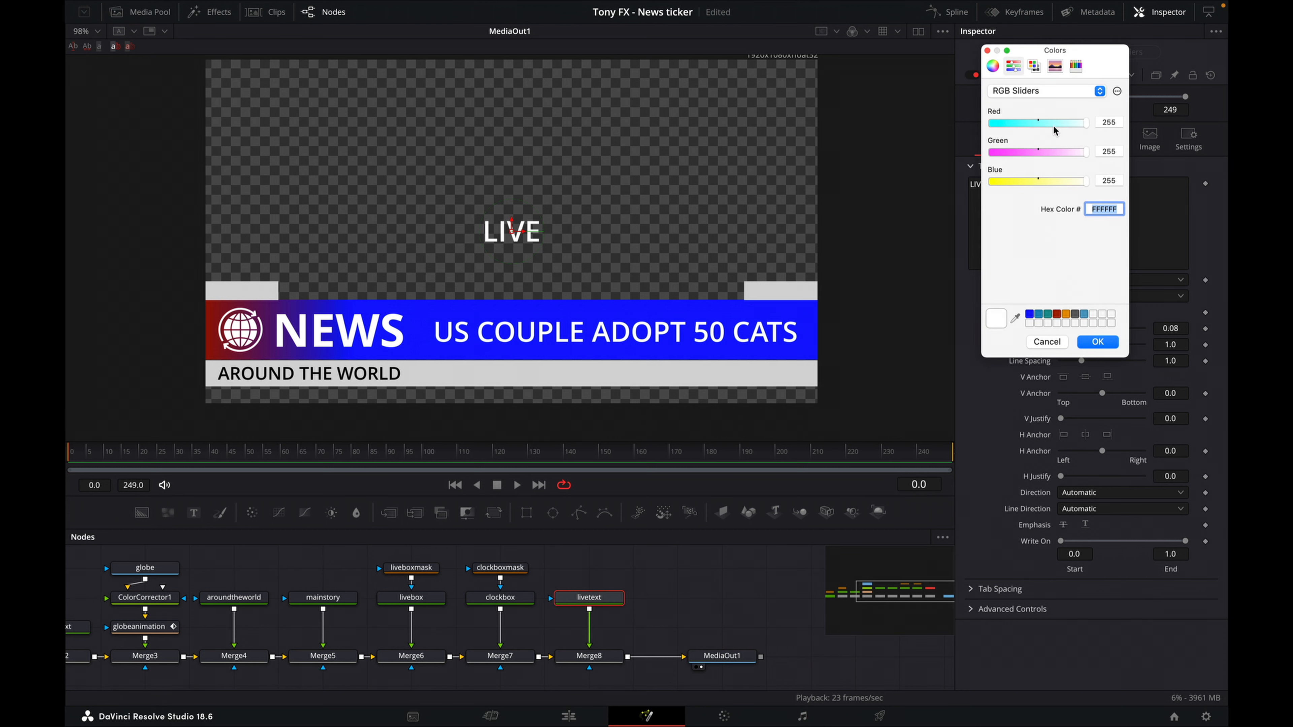
{"action": "left_click", "coordinate": [1073, 69]}
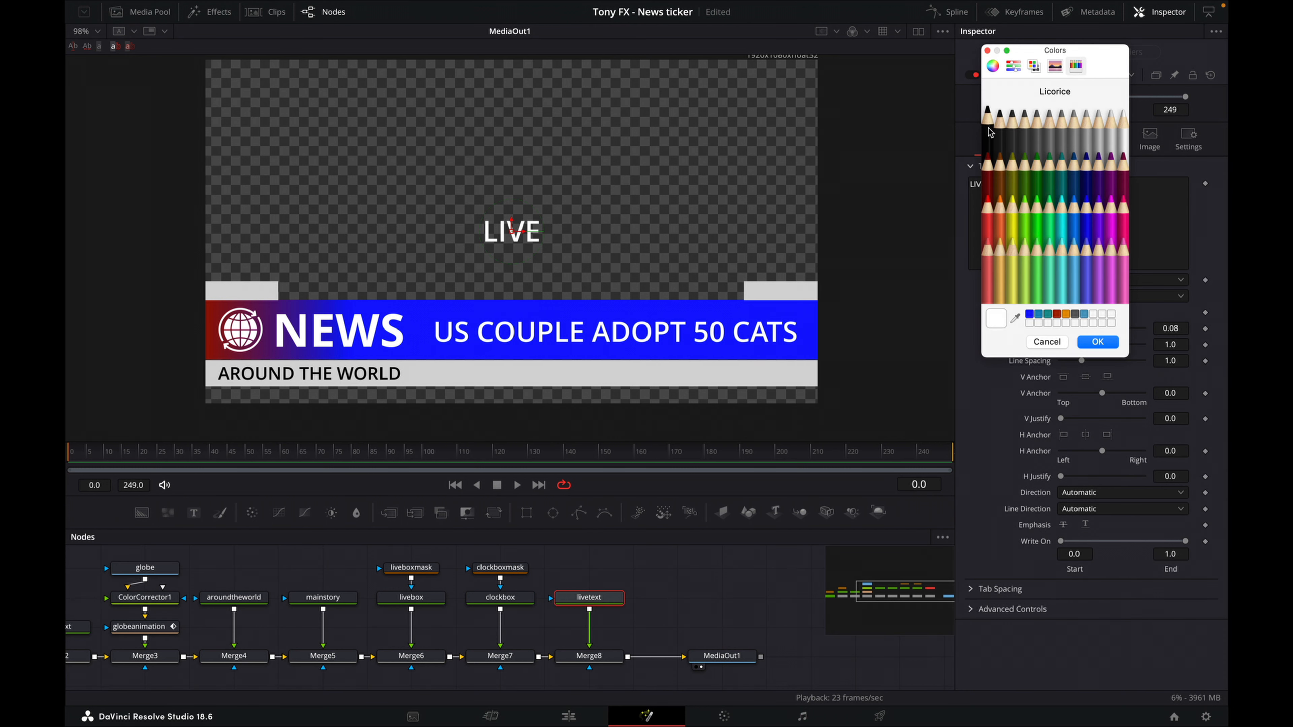
{"action": "left_click", "coordinate": [986, 116]}
{"action": "left_click", "coordinate": [1098, 342]}
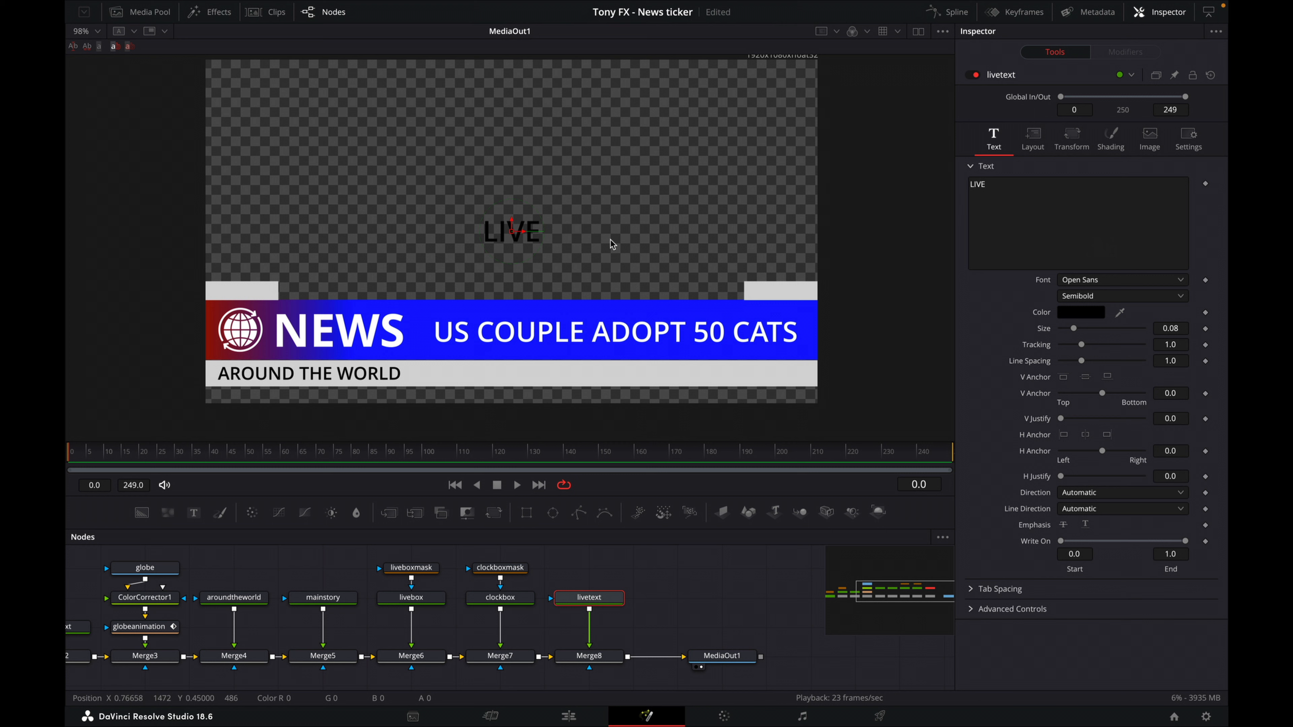
Step: Shrink the LIVE text to size 0.0445 and place it inside the live box, slightly right of the box's centre
{"action": "left_click_drag", "start_coordinate": [502, 238], "coordinate": [278, 287]}
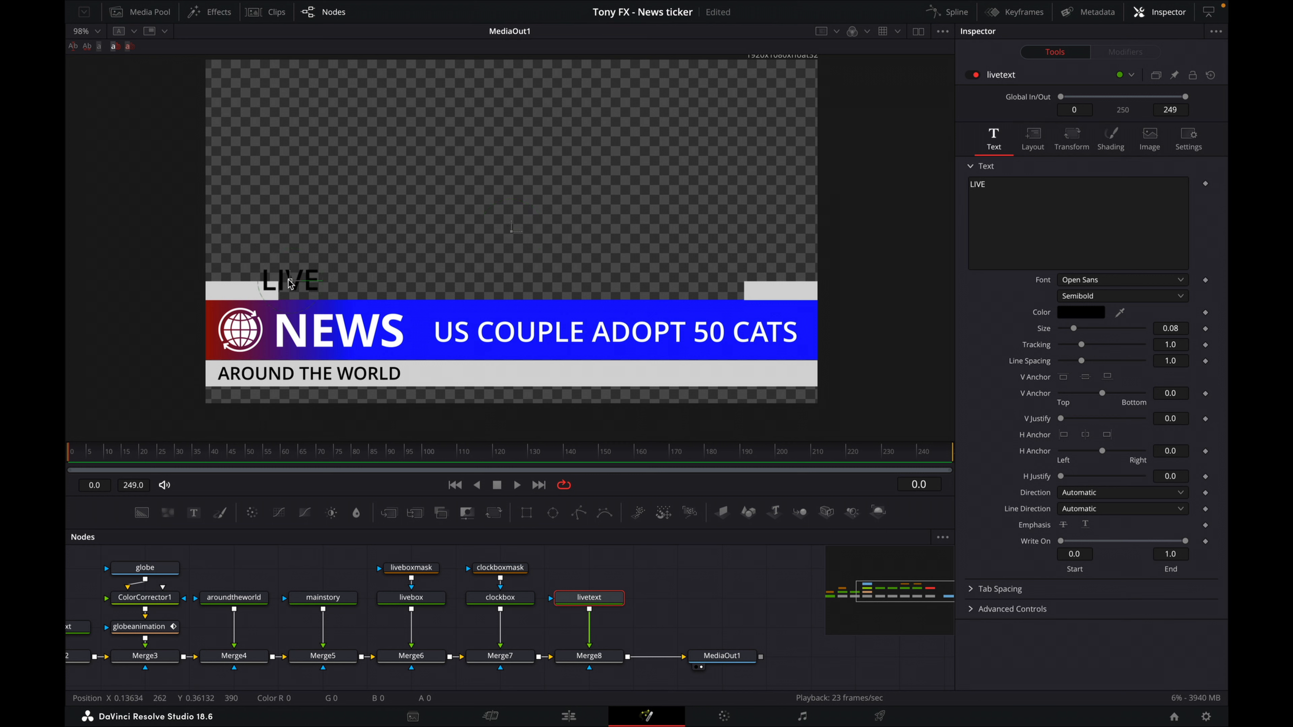
{"action": "left_click_drag", "start_coordinate": [1178, 329], "coordinate": [1172, 340]}
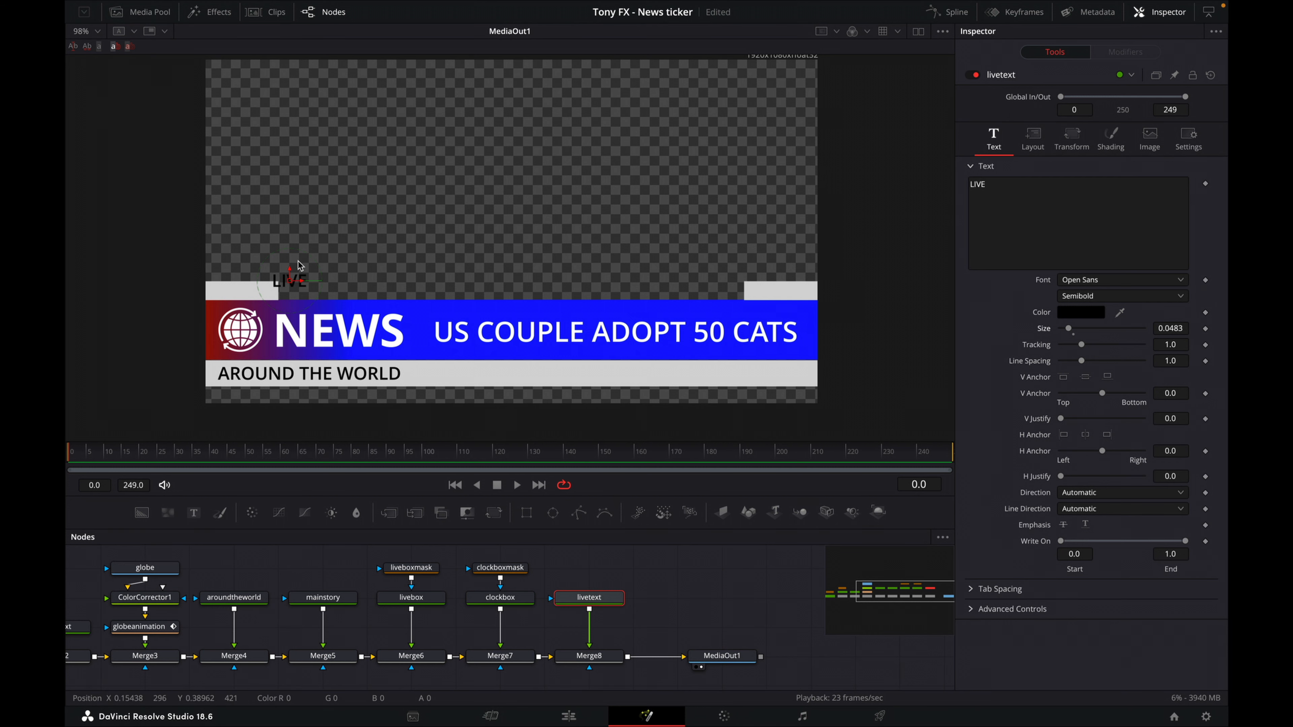
{"action": "scroll", "coordinate": [289, 280], "scroll_direction": "up", "scroll_amount": 2}
{"action": "left_click_drag", "start_coordinate": [289, 283], "coordinate": [206, 301]}
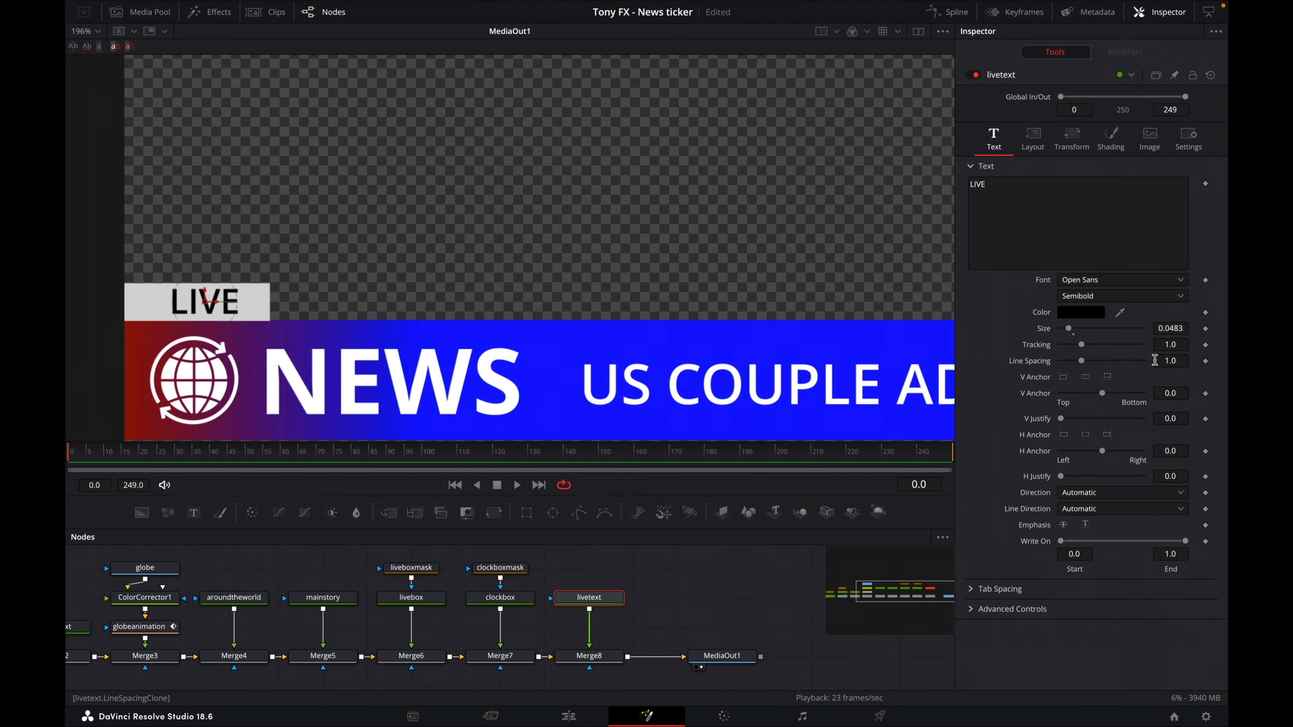
{"action": "left_click_drag", "start_coordinate": [1176, 329], "coordinate": [1173, 328]}
{"action": "scroll", "coordinate": [655, 297], "scroll_direction": "left", "scroll_amount": 4}
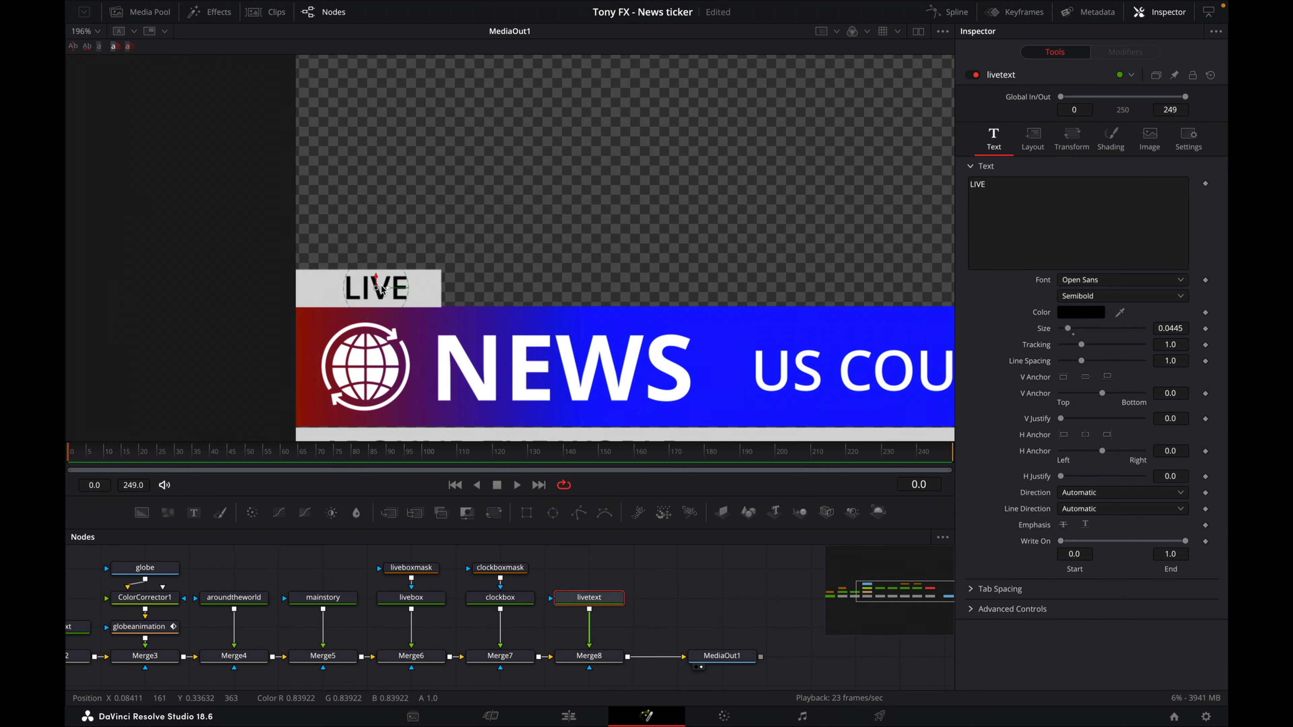
{"action": "left_click_drag", "start_coordinate": [377, 289], "coordinate": [391, 288]}
{"action": "left_click", "coordinate": [705, 591]}
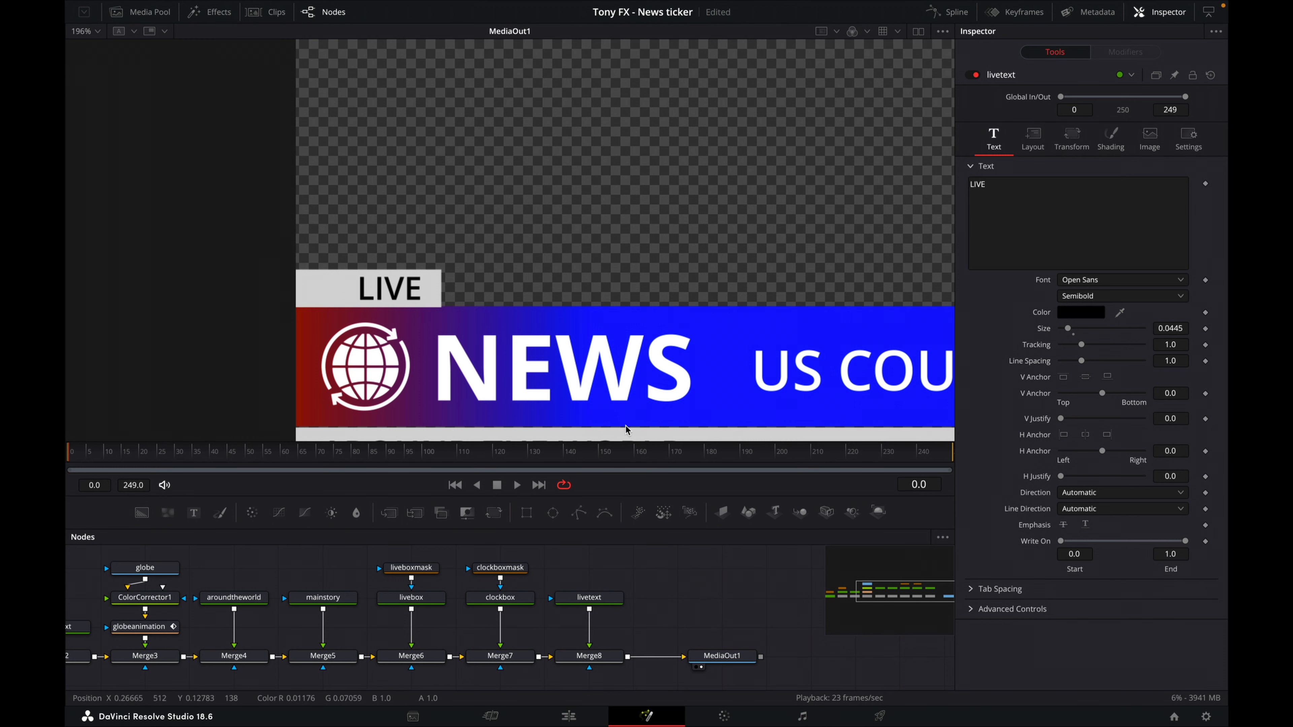
Step: Duplicate the livetext node and place the copy beside the original in the node graph
{"action": "left_click_drag", "start_coordinate": [762, 298], "coordinate": [464, 297]}
{"action": "left_click_drag", "start_coordinate": [860, 289], "coordinate": [388, 297]}
{"action": "left_click_drag", "start_coordinate": [621, 295], "coordinate": [681, 296]}
{"action": "scroll", "coordinate": [710, 305], "scroll_direction": "down", "scroll_amount": 2}
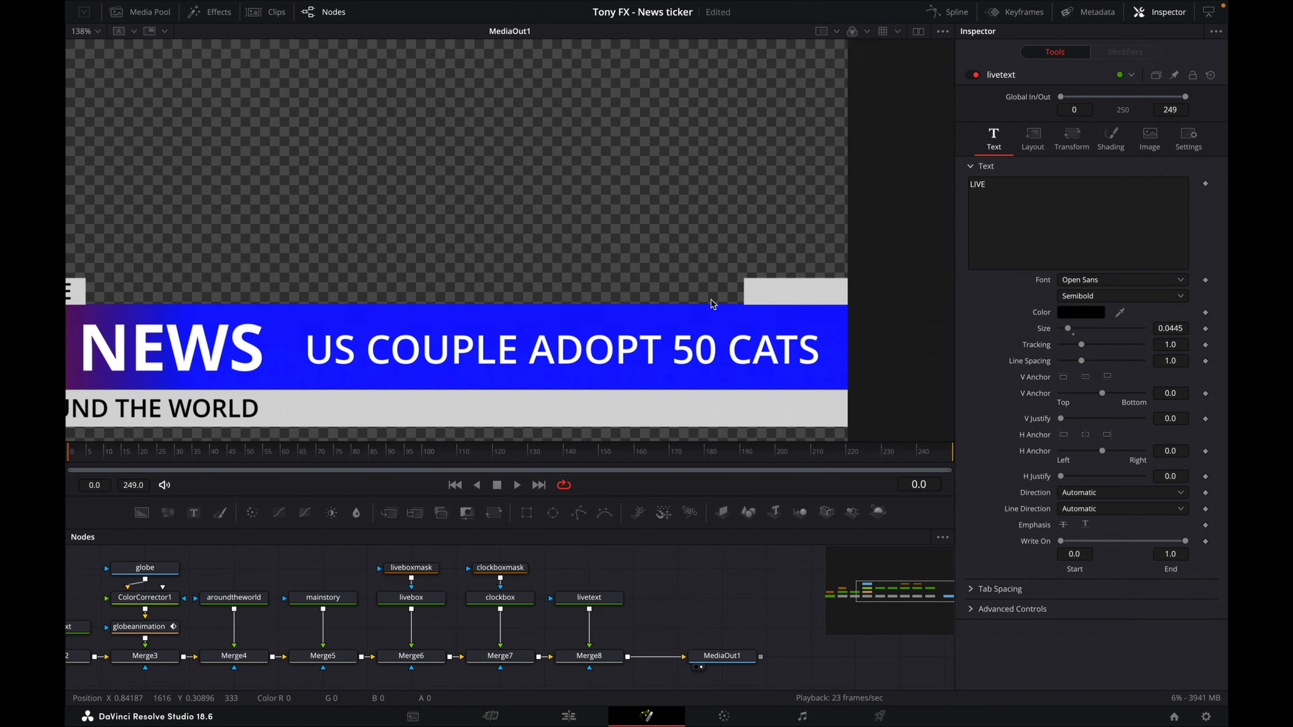
{"action": "left_click", "coordinate": [606, 599]}
{"action": "left_click", "coordinate": [671, 573]}
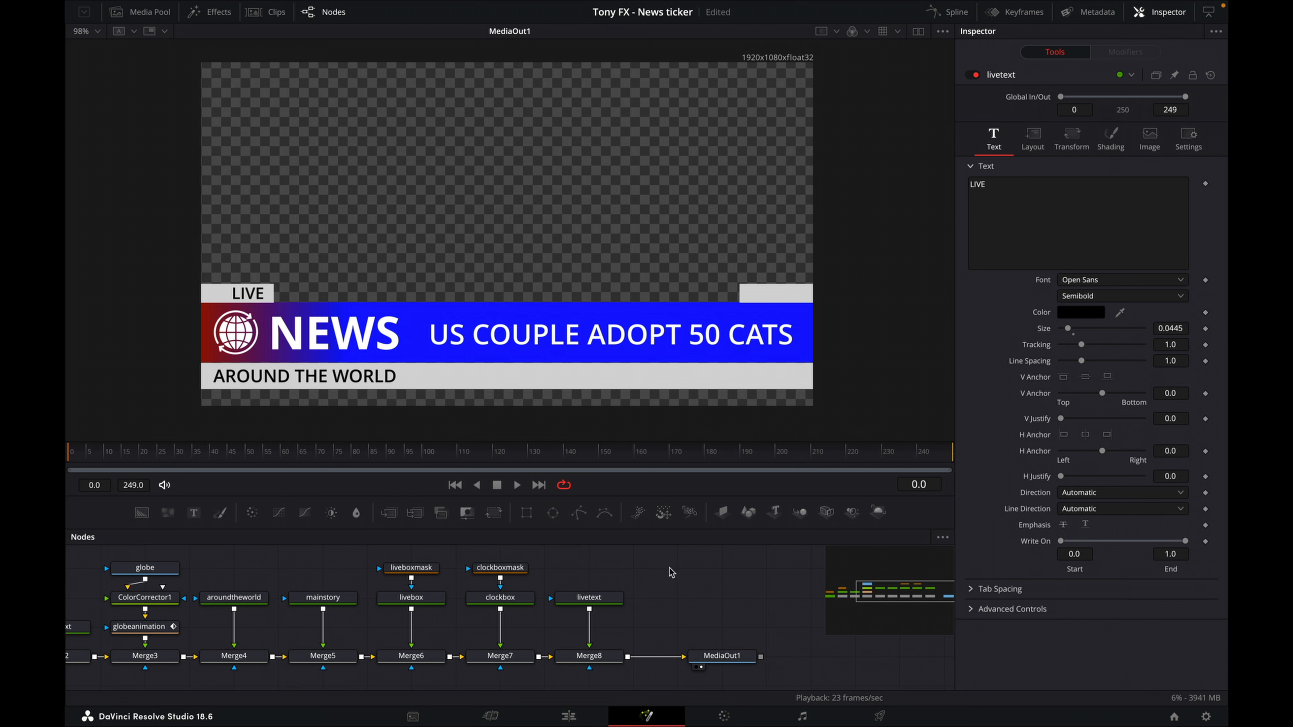
{"action": "key", "text": "ctrl+v"}
{"action": "left_click_drag", "start_coordinate": [685, 575], "coordinate": [684, 605]}
Step: Rename the copied livetext node as clocktext
{"action": "right_click", "coordinate": [682, 593]}
{"action": "left_click", "coordinate": [673, 607]}
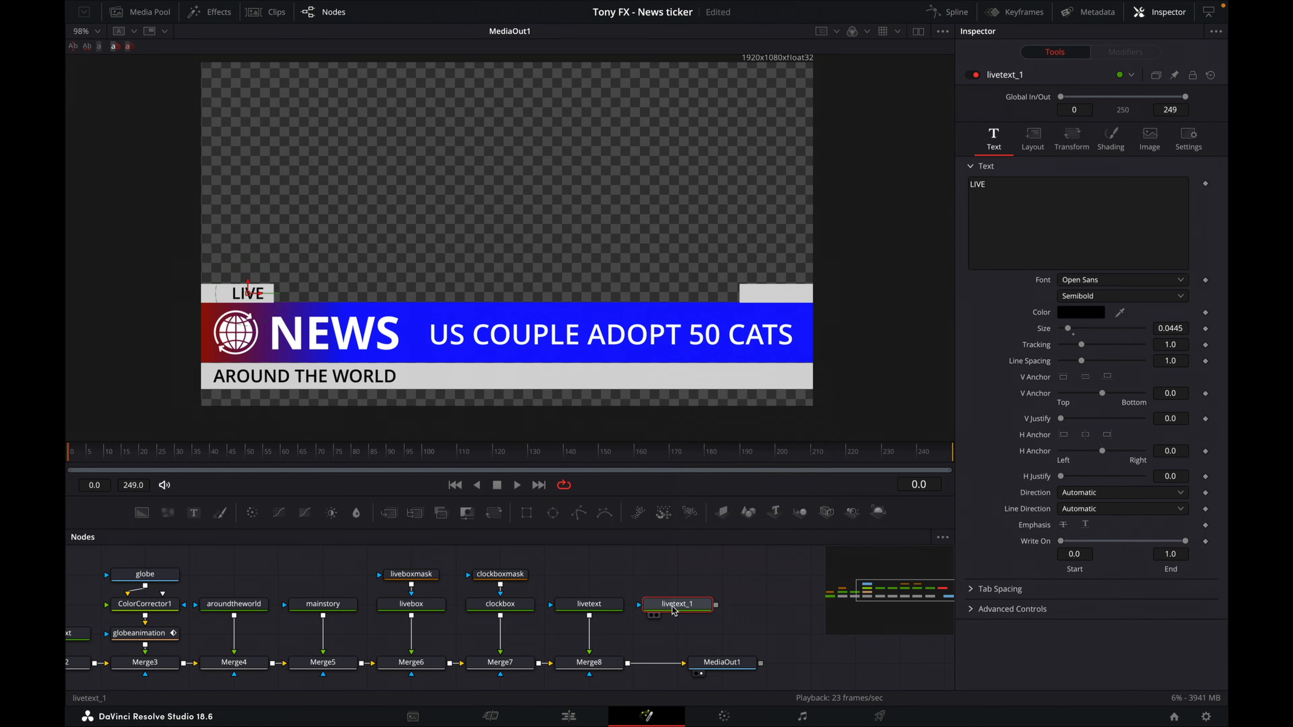
{"action": "right_click", "coordinate": [673, 607]}
{"action": "left_click", "coordinate": [719, 494]}
{"action": "type", "text": "clo"}
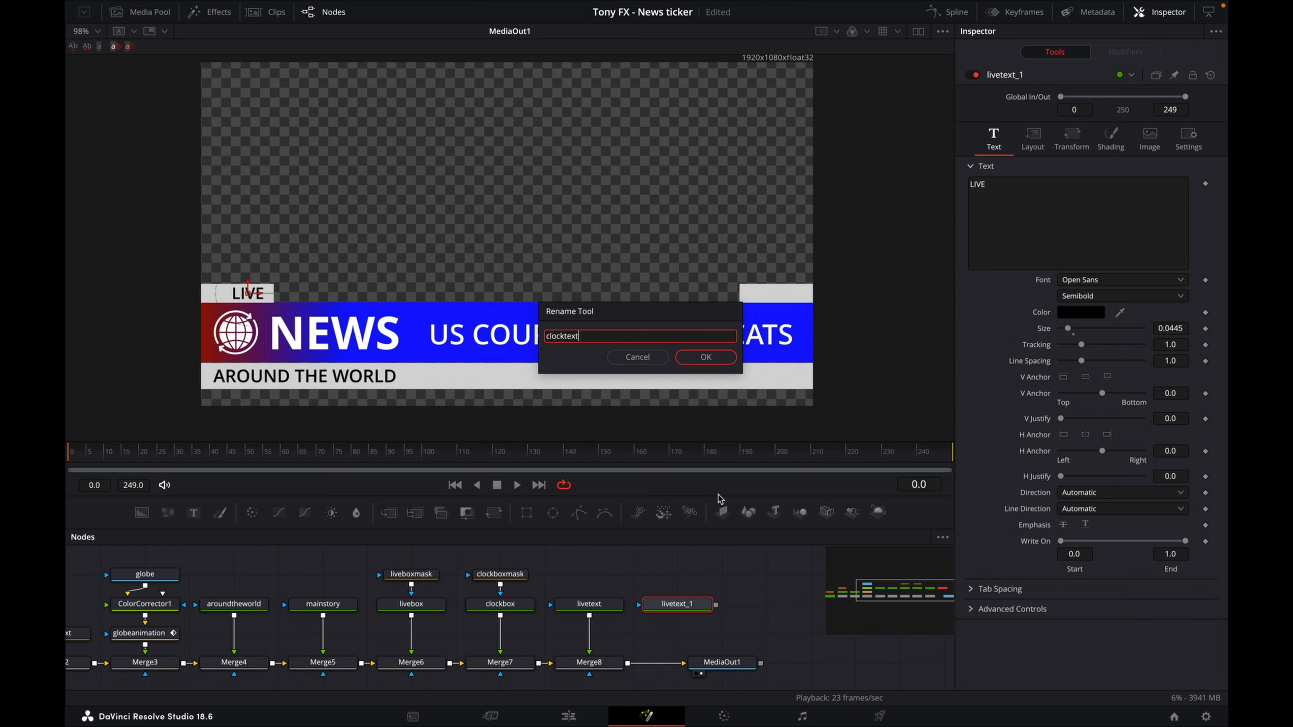
{"action": "type", "text": "cktext"}
{"action": "left_click", "coordinate": [693, 359]}
Step: Move MediaOut1 further along to make room and merge clocktext between Merge8 and MediaOut1
{"action": "left_click_drag", "start_coordinate": [708, 668], "coordinate": [797, 668]}
{"action": "left_click", "coordinate": [797, 669]}
{"action": "left_click_drag", "start_coordinate": [716, 604], "coordinate": [629, 668]}
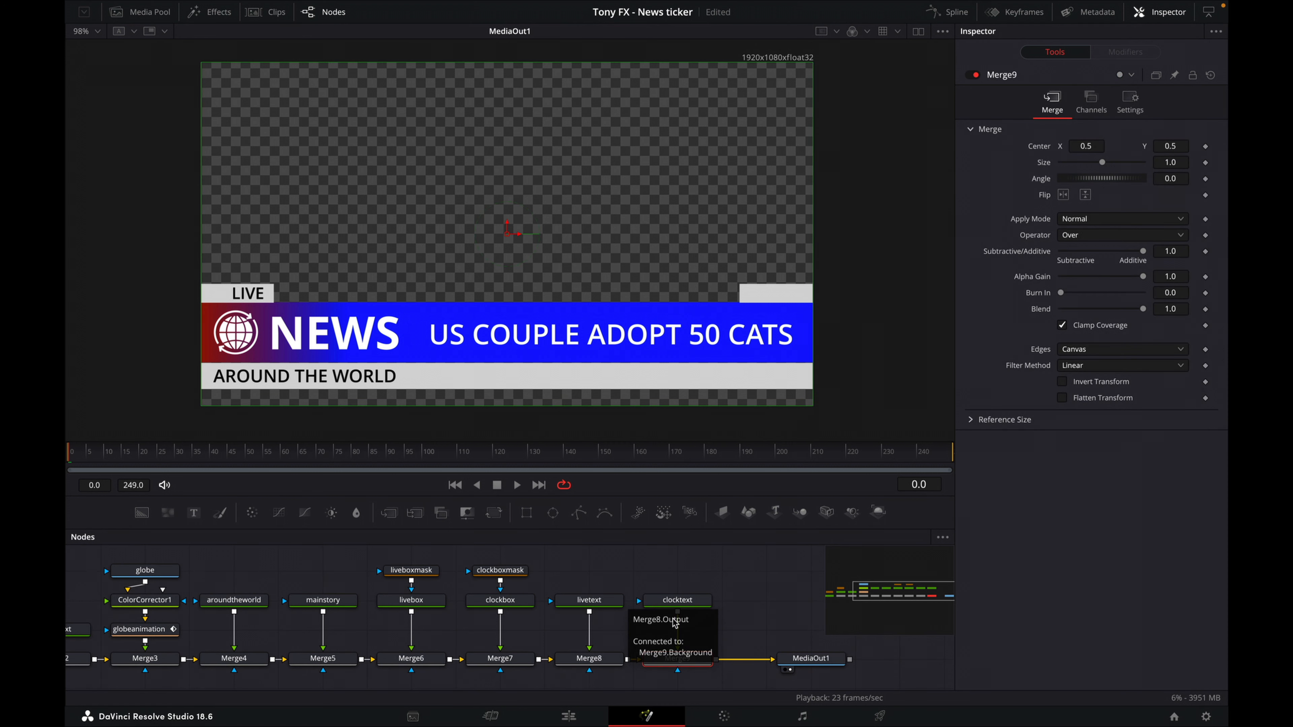
Step: Move the clocktext text onto the clock box and change its content to 10.25
{"action": "left_click", "coordinate": [678, 602]}
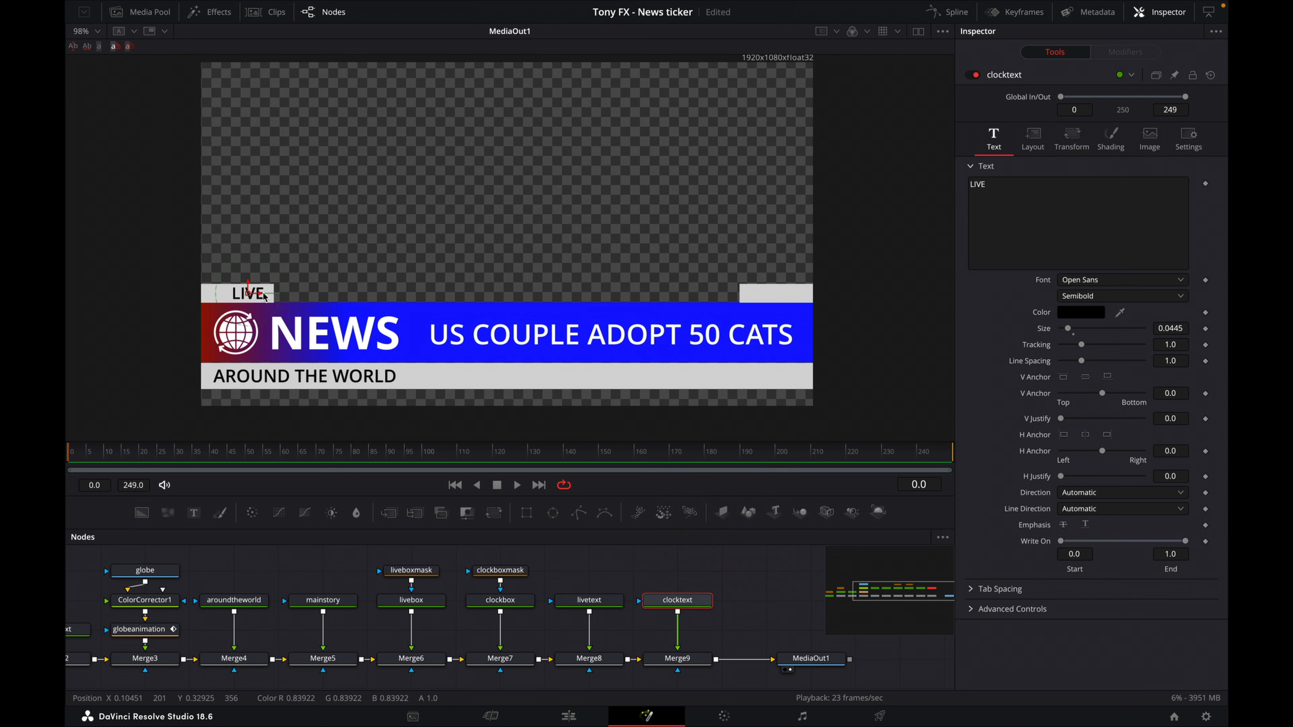
{"action": "left_click_drag", "start_coordinate": [257, 296], "coordinate": [784, 318]}
{"action": "left_click", "coordinate": [1006, 204]}
{"action": "left_click_drag", "start_coordinate": [1006, 205], "coordinate": [938, 186]}
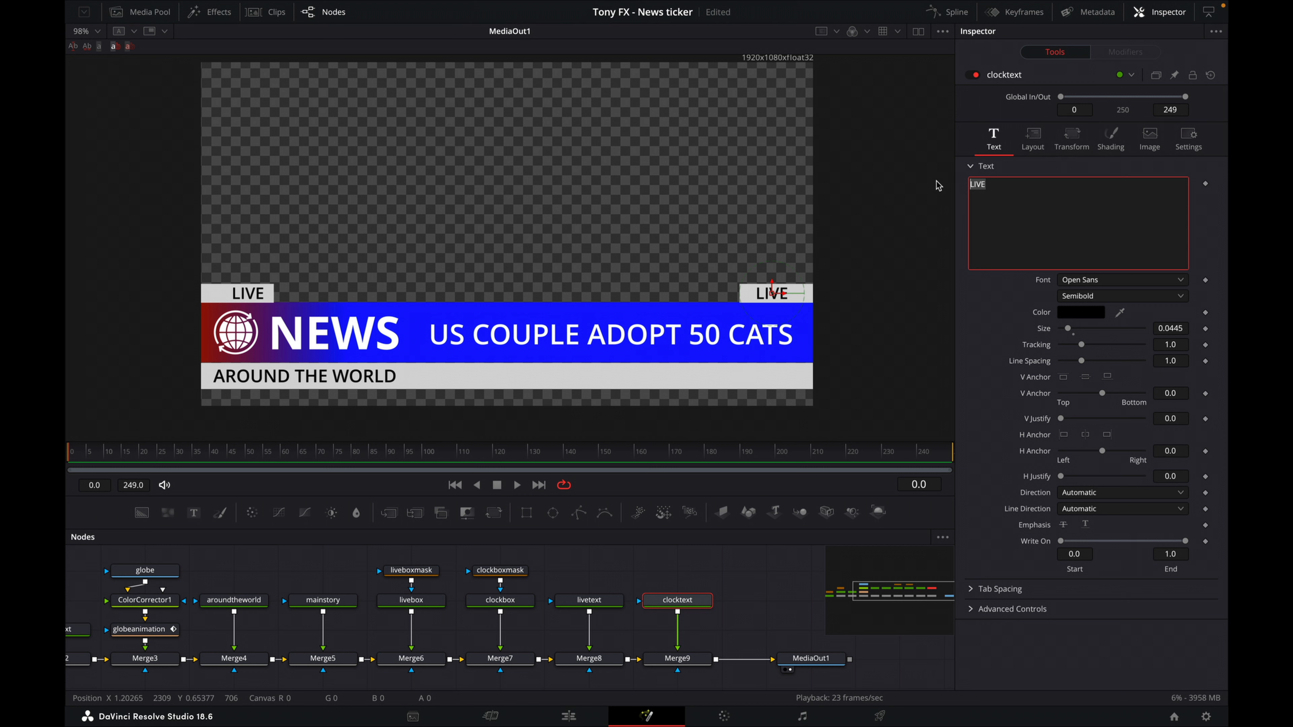
{"action": "type", "text": "10."}
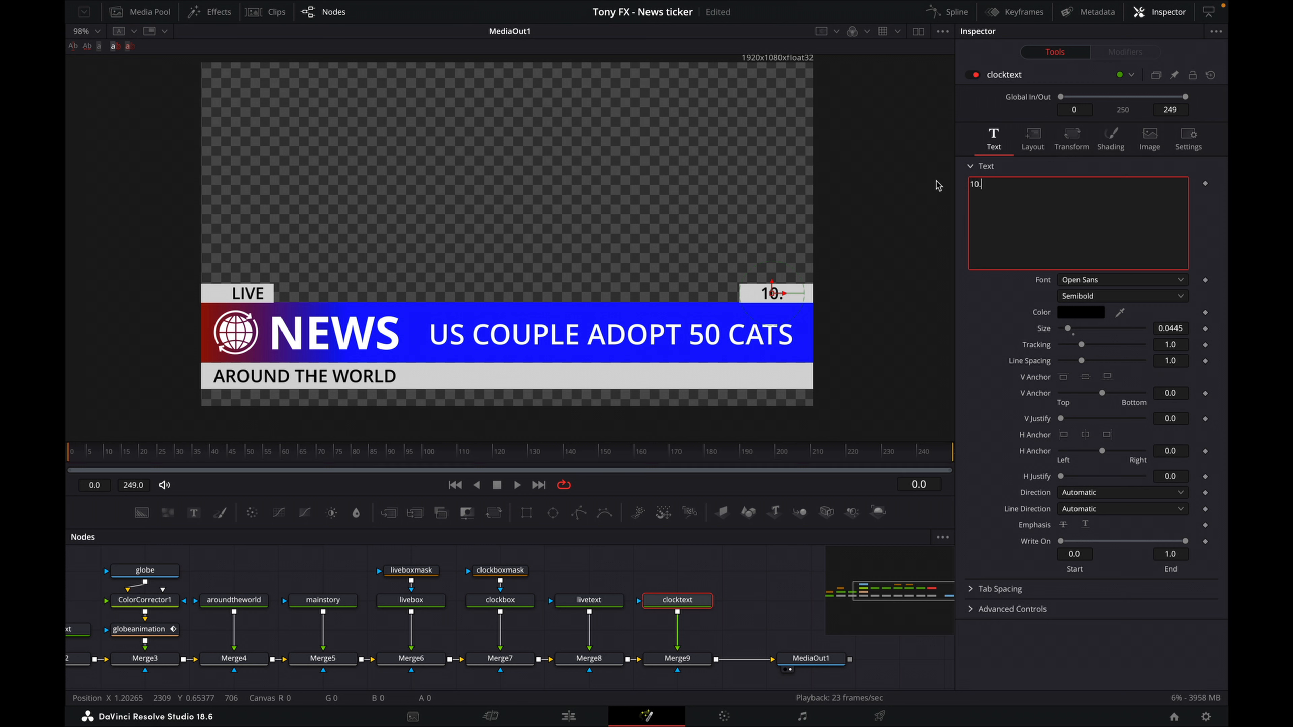
{"action": "type", "text": "25"}
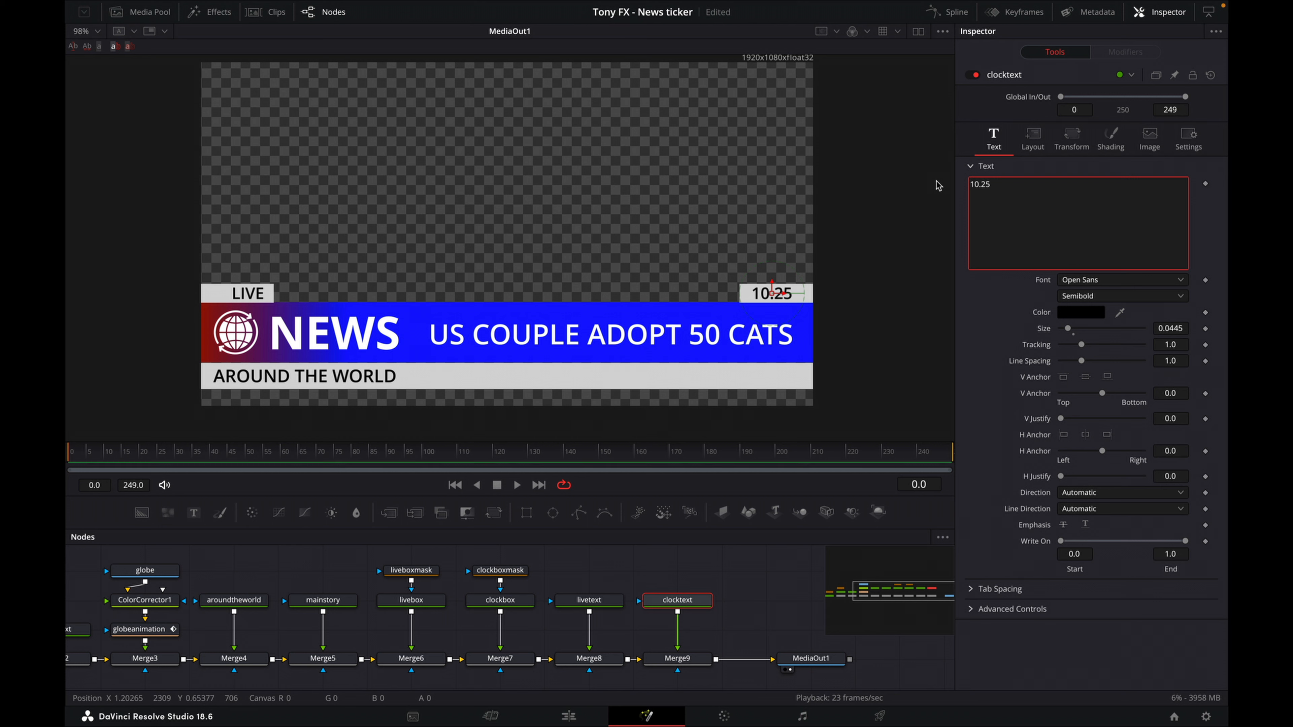
{"action": "left_click", "coordinate": [773, 586]}
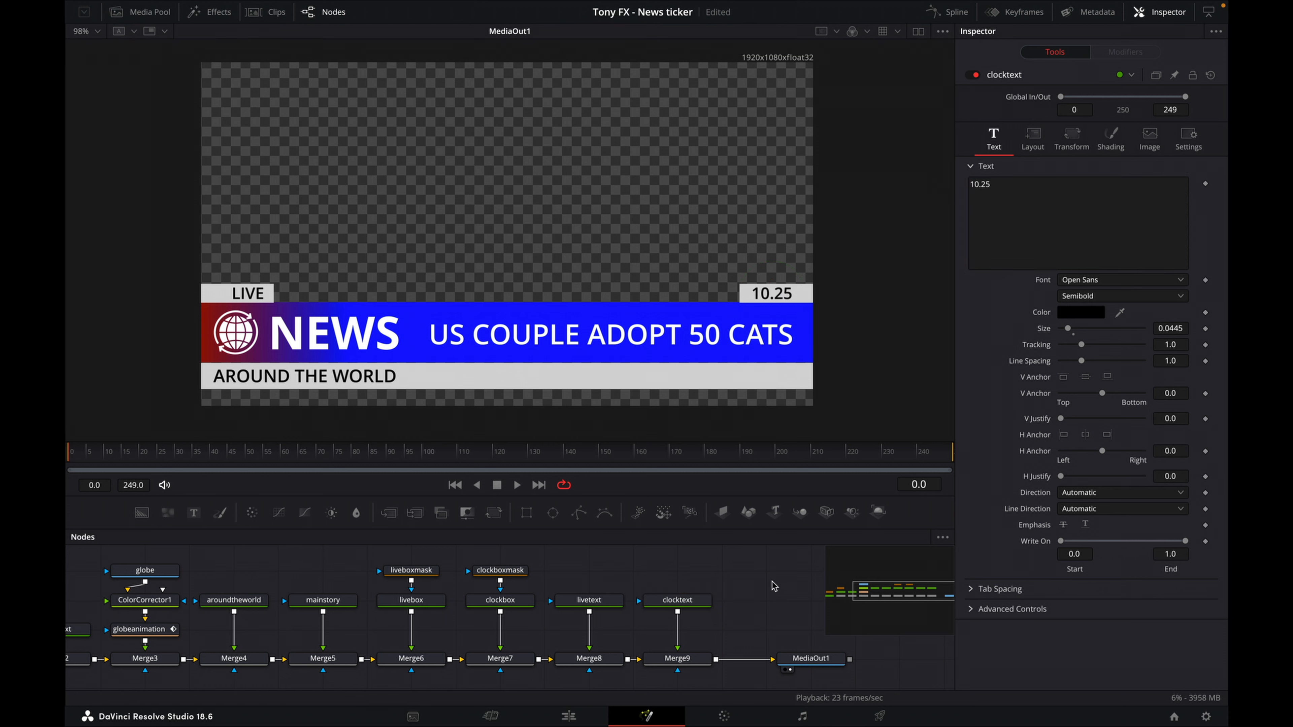
Step: Nudge the 10.25 text slightly to the right within the clock box
{"action": "left_click", "coordinate": [675, 599]}
{"action": "left_click_drag", "start_coordinate": [774, 298], "coordinate": [787, 295]}
{"action": "left_click", "coordinate": [760, 595]}
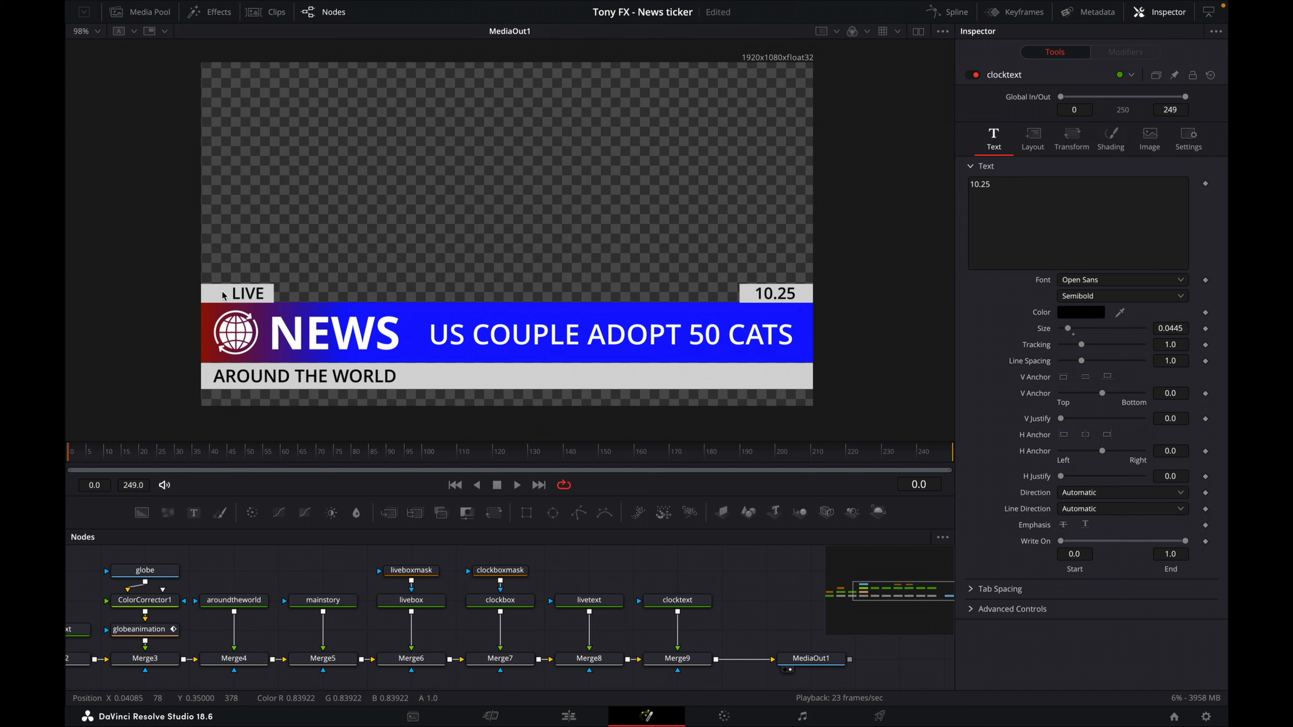
Step: Add a Background node after clocktext and merge it between Merge9 and MediaOut1
{"action": "left_click_drag", "start_coordinate": [764, 592], "coordinate": [590, 583]}
{"action": "left_click_drag", "start_coordinate": [630, 655], "coordinate": [758, 655]}
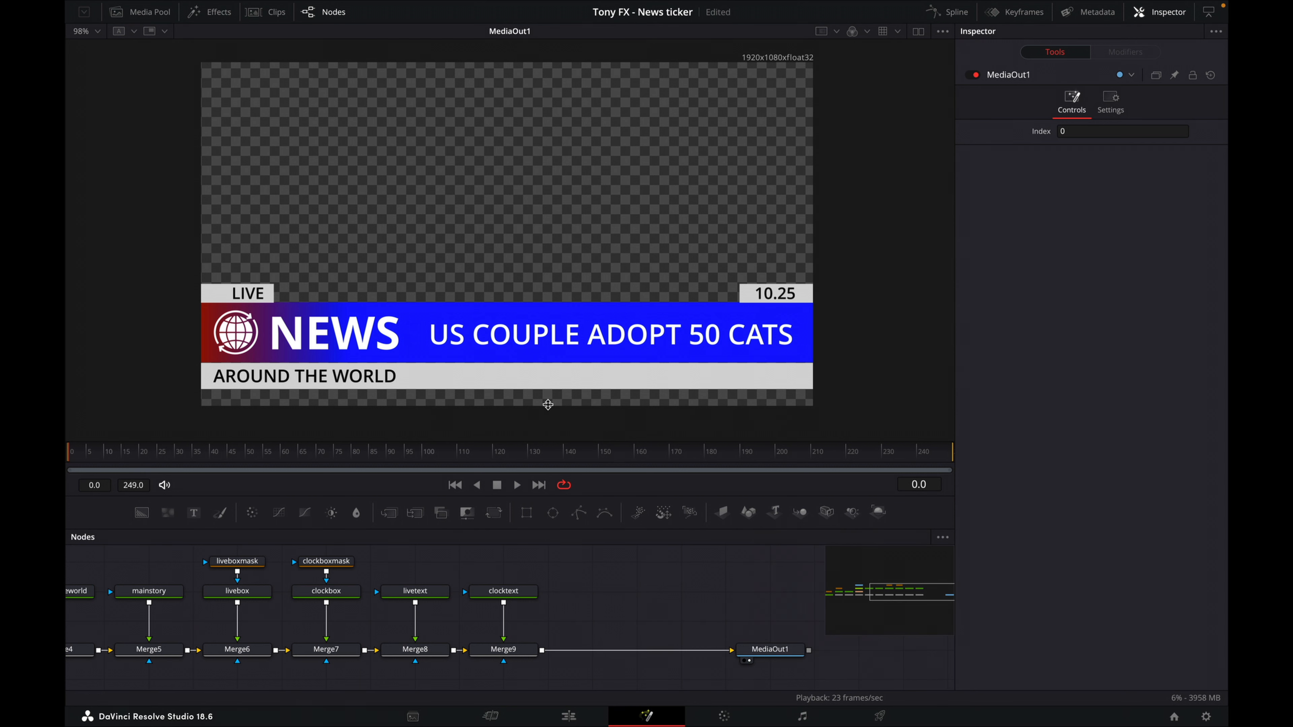
{"action": "left_click_drag", "start_coordinate": [170, 512], "coordinate": [596, 601]}
{"action": "left_click_drag", "start_coordinate": [550, 644], "coordinate": [555, 650]}
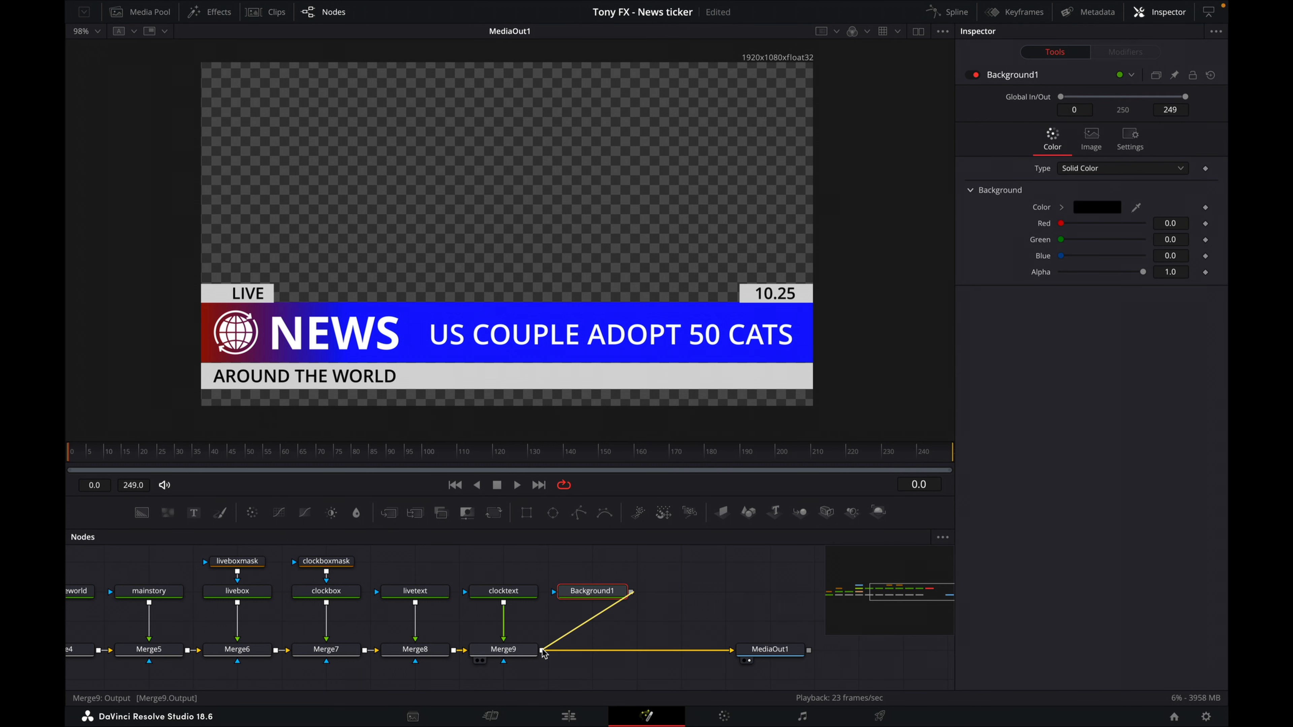
Step: Add an Ellipse mask to Background1 and enlarge the node graph area
{"action": "left_click", "coordinate": [607, 595]}
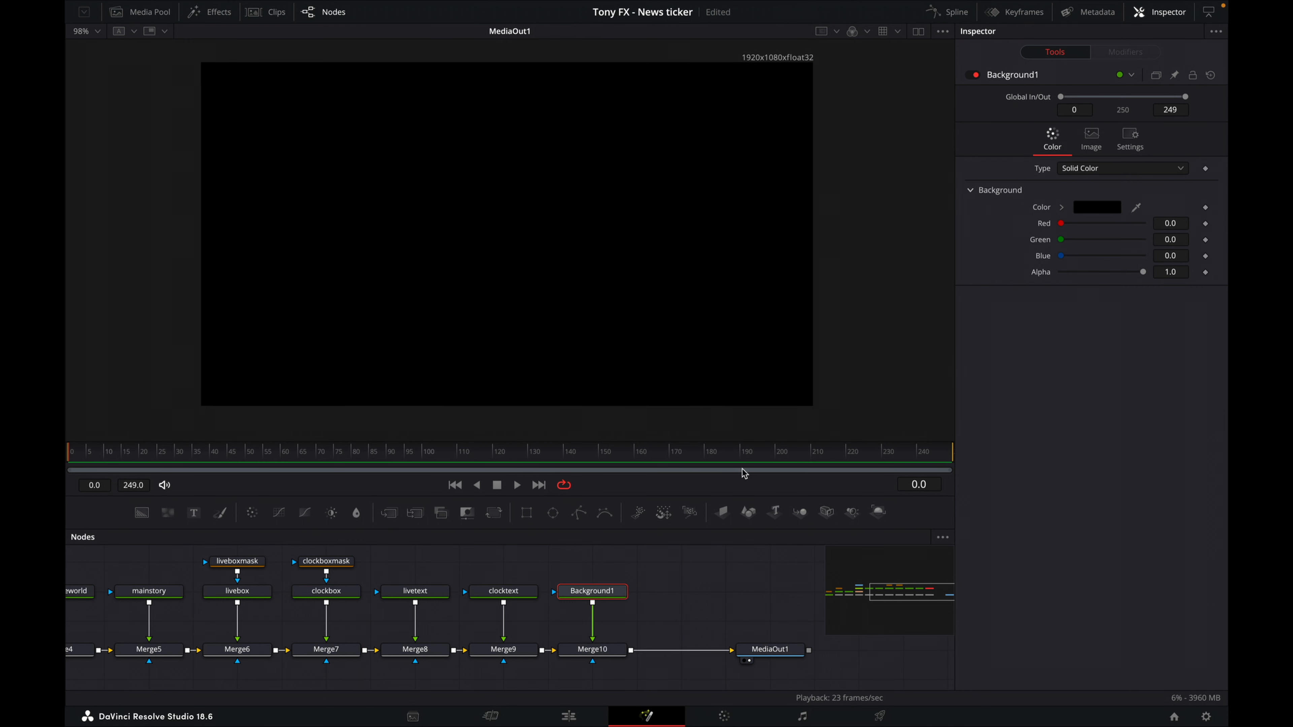
{"action": "left_click", "coordinate": [553, 513]}
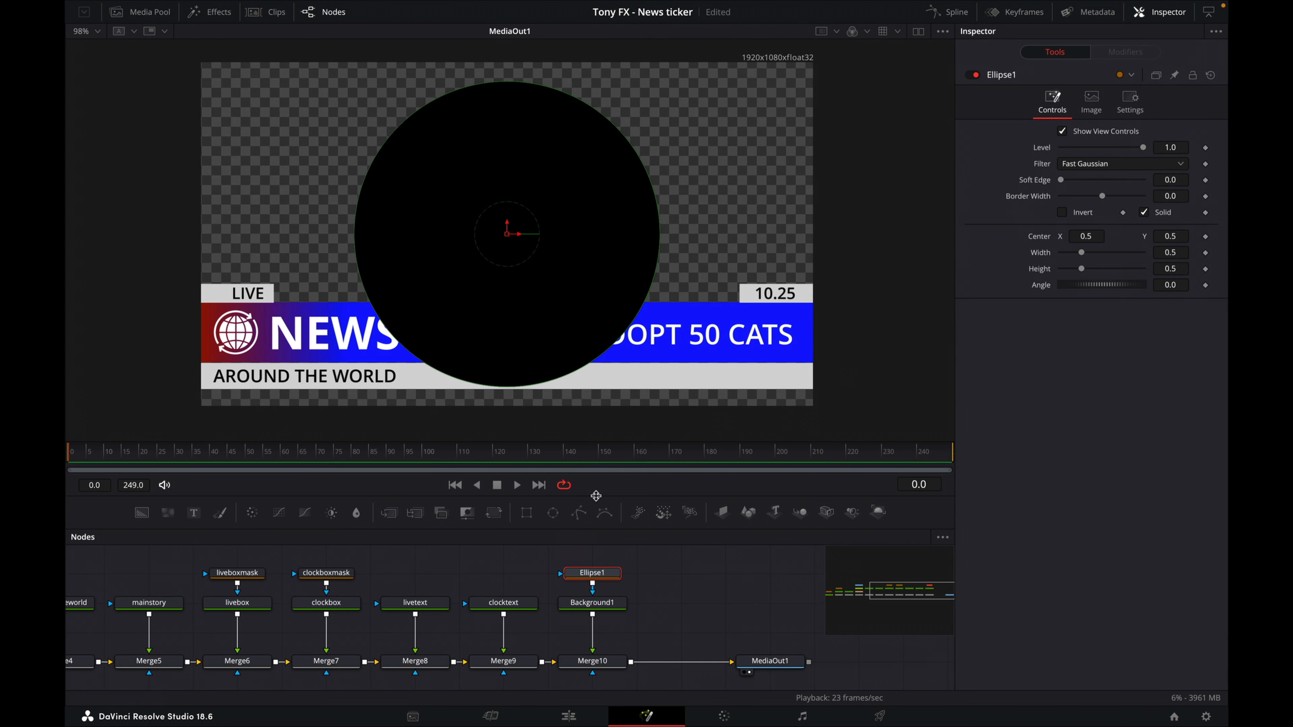
{"action": "left_click_drag", "start_coordinate": [657, 495], "coordinate": [662, 443]}
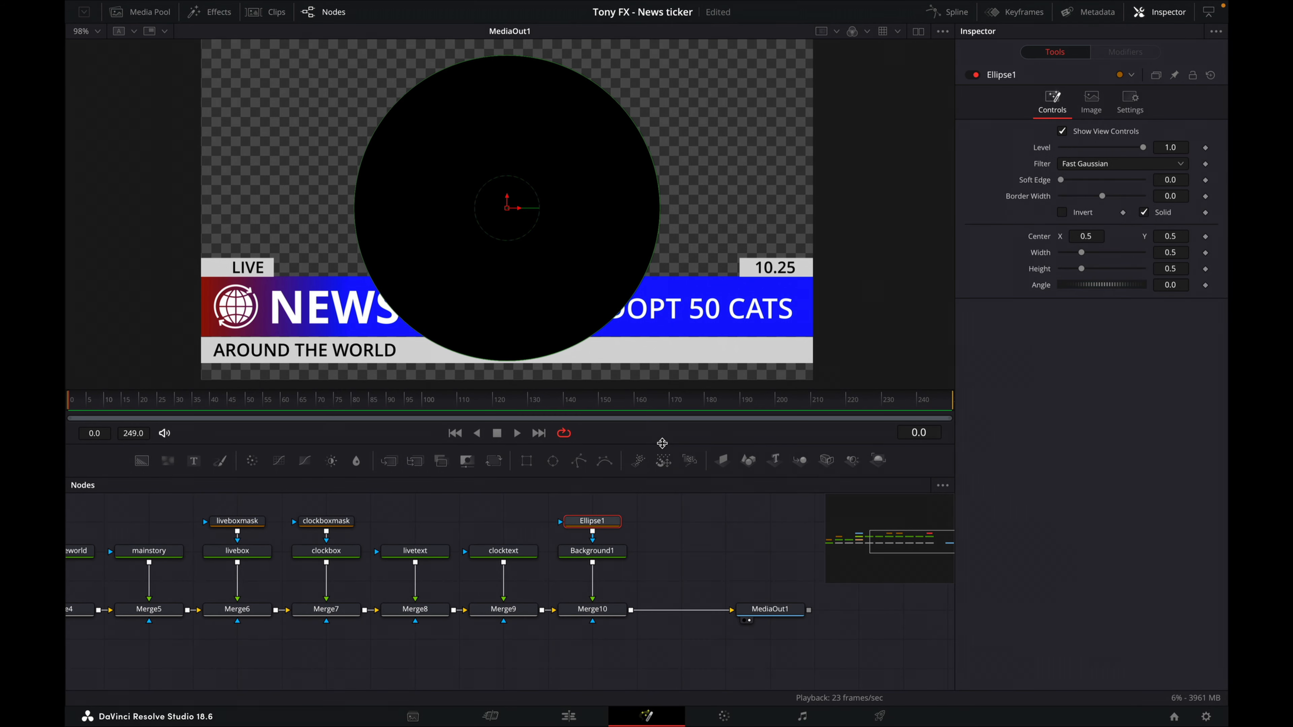
Step: Rename the Background1 node as ellipse
{"action": "left_click", "coordinate": [613, 556]}
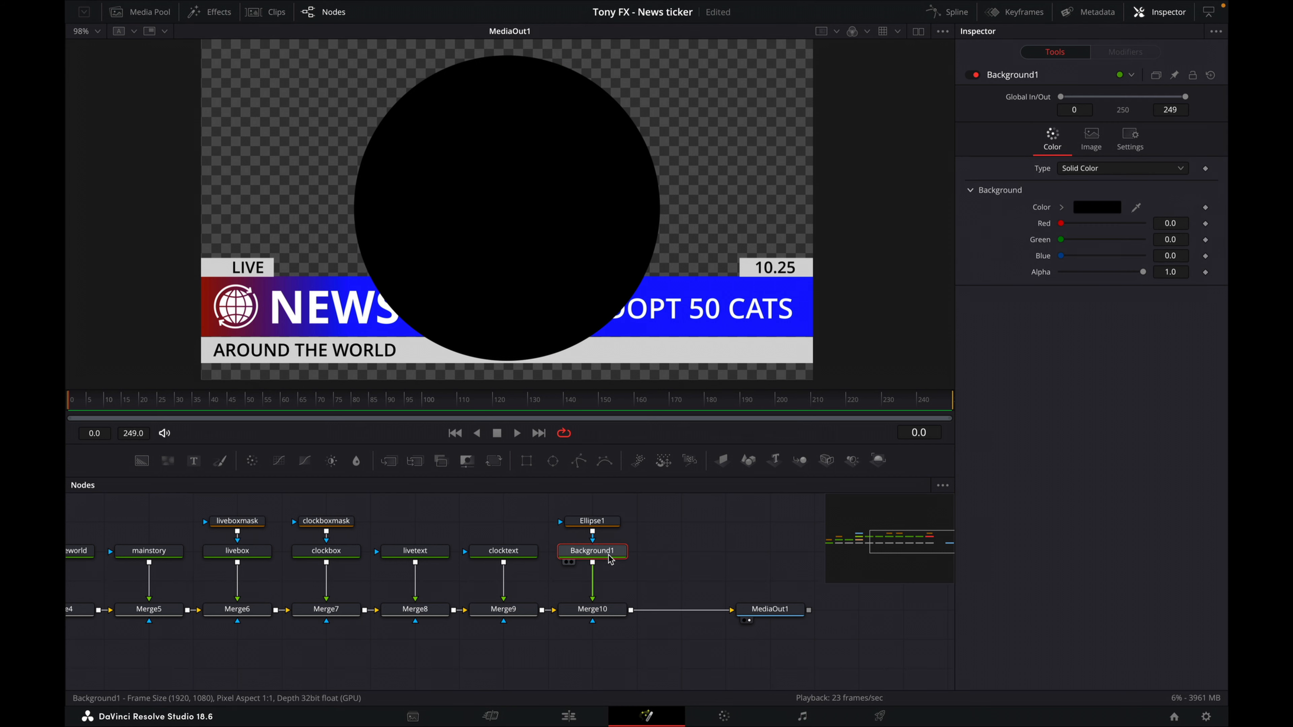
{"action": "right_click", "coordinate": [615, 556]}
{"action": "left_click", "coordinate": [687, 440]}
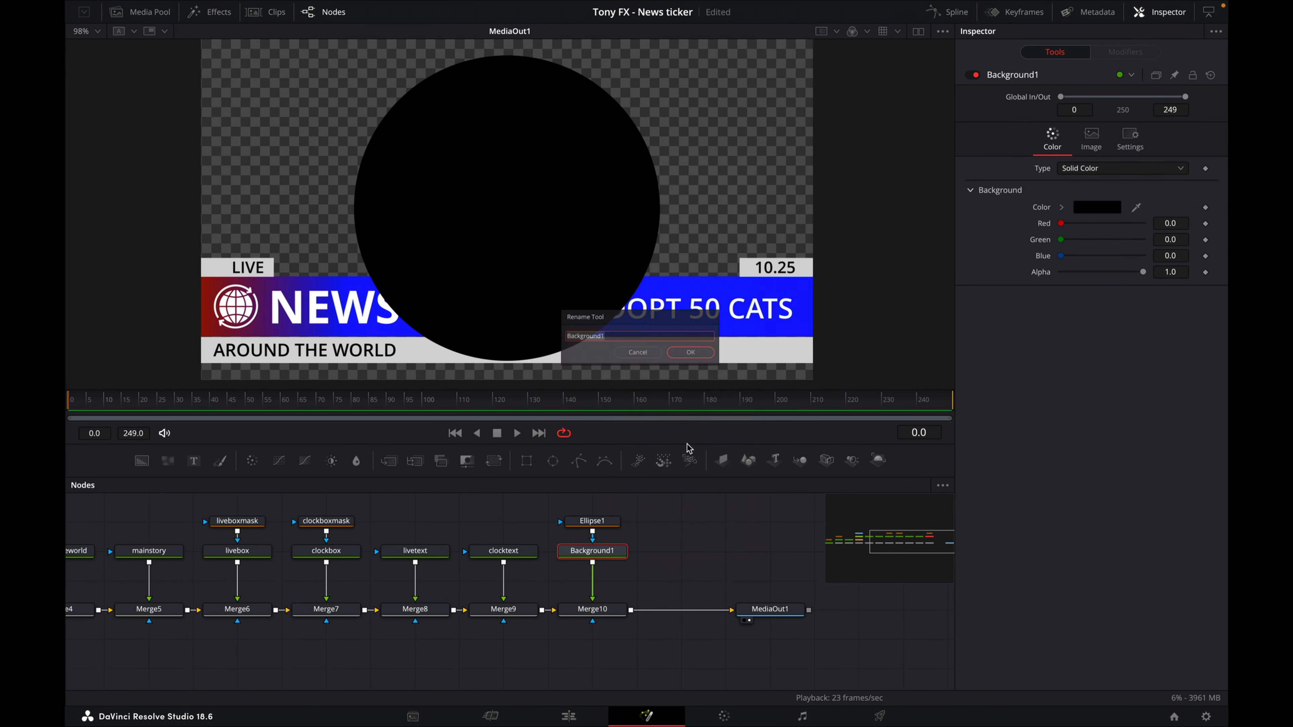
{"action": "type", "text": "ellipse"}
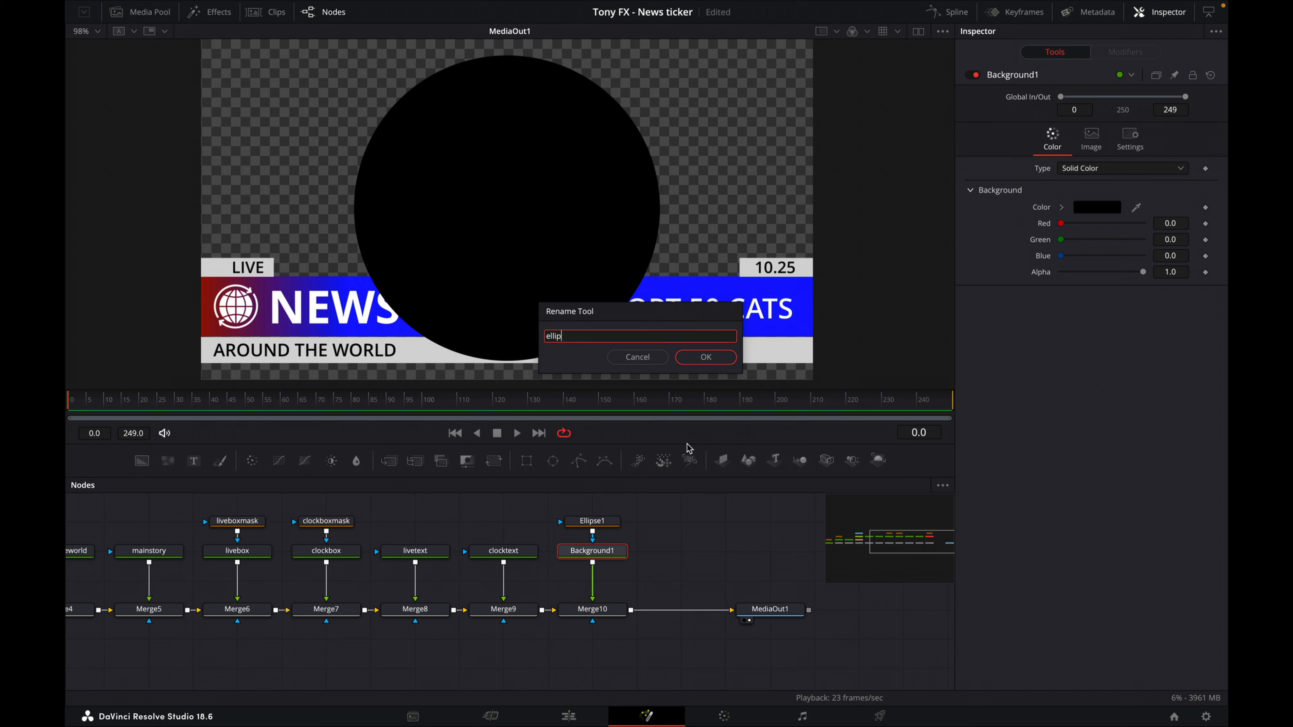
{"action": "left_click", "coordinate": [706, 357]}
Step: Rename the Ellipse1 mask node as Ellipsemask
{"action": "left_click", "coordinate": [601, 524]}
{"action": "right_click", "coordinate": [601, 525]}
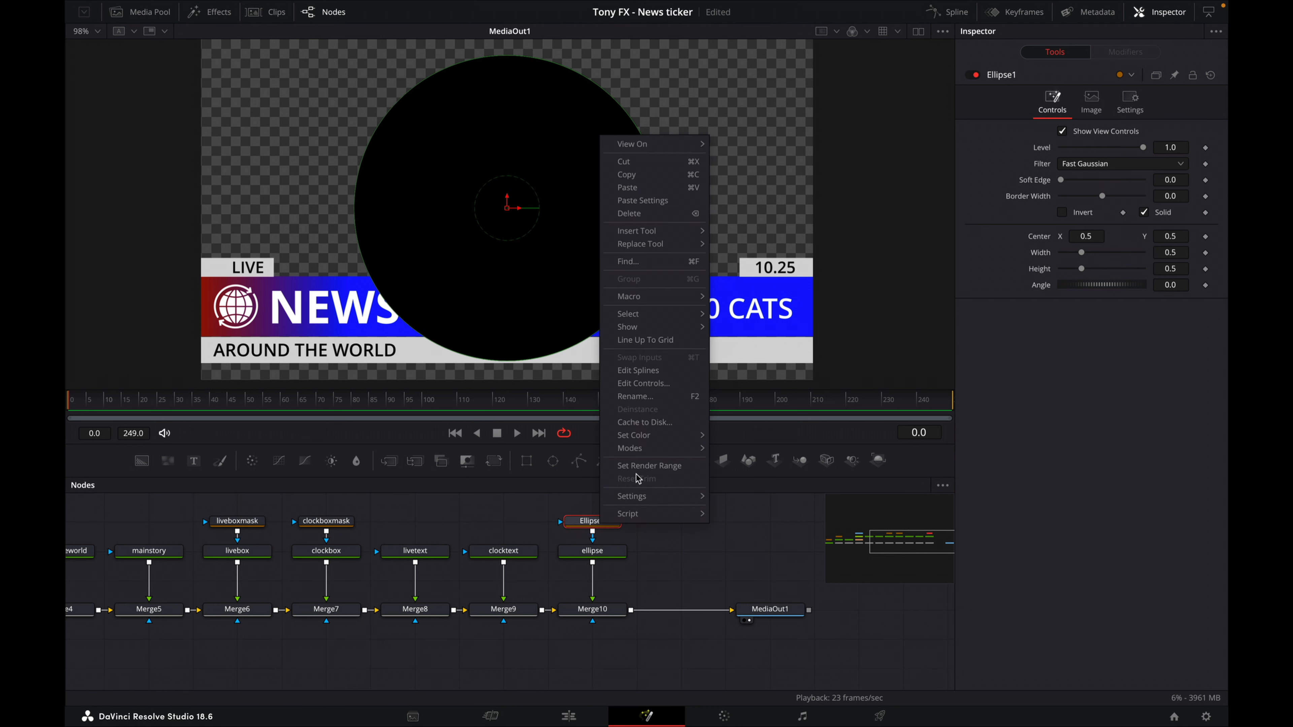
{"action": "left_click", "coordinate": [653, 399]}
{"action": "left_click", "coordinate": [624, 336]}
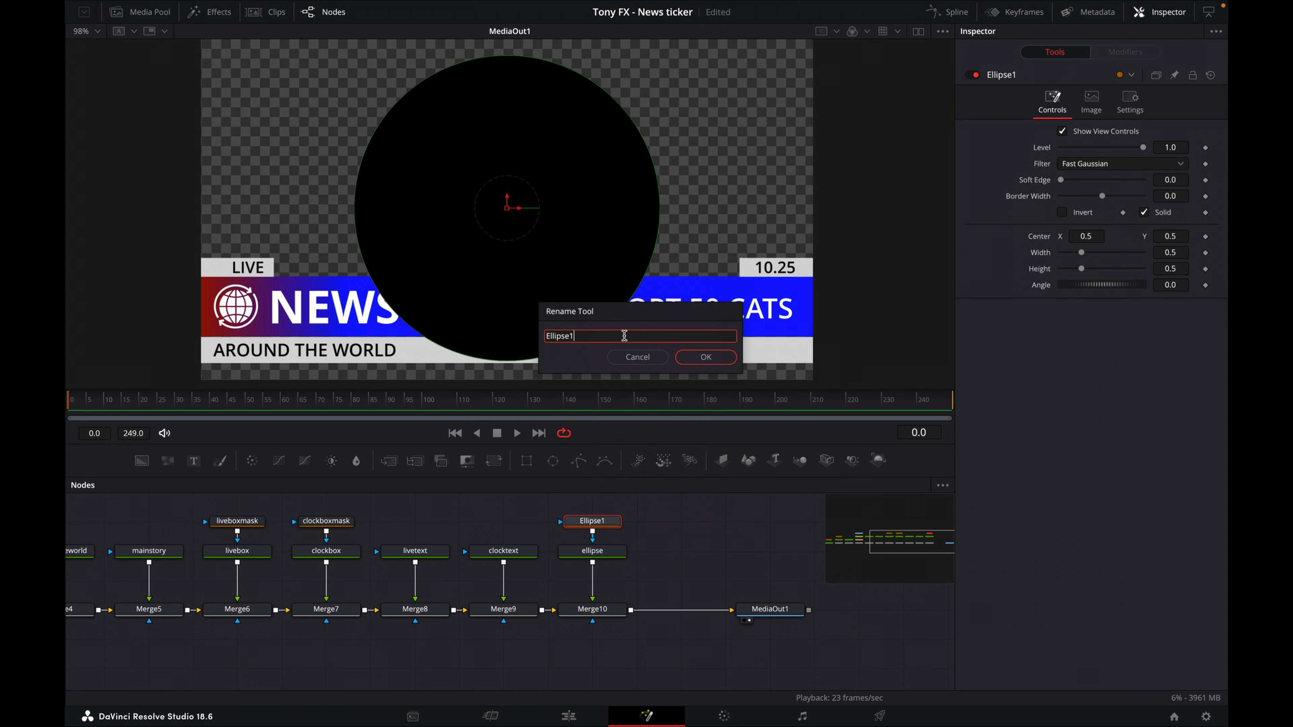
{"action": "type", "text": "mask"}
{"action": "left_click", "coordinate": [706, 357]}
Step: Set the ellipse background's color to the red hex value 941100
{"action": "left_click", "coordinate": [593, 553]}
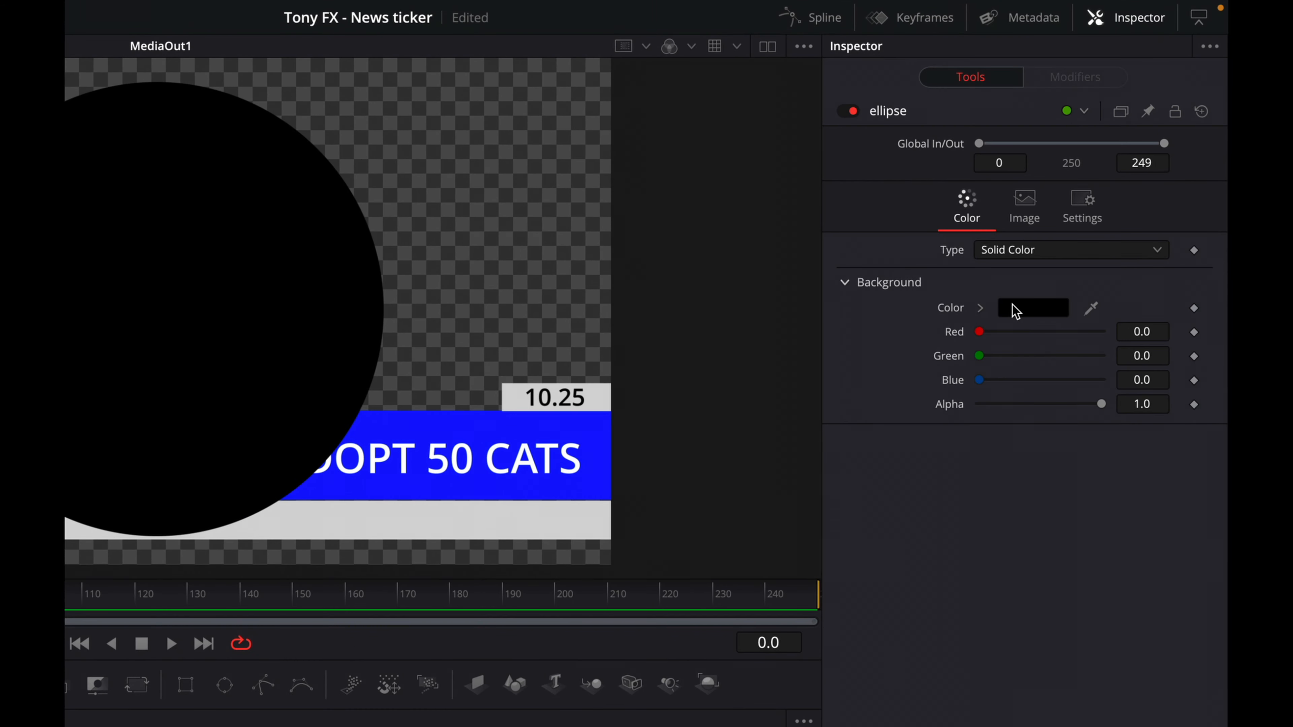
{"action": "left_click", "coordinate": [1015, 310]}
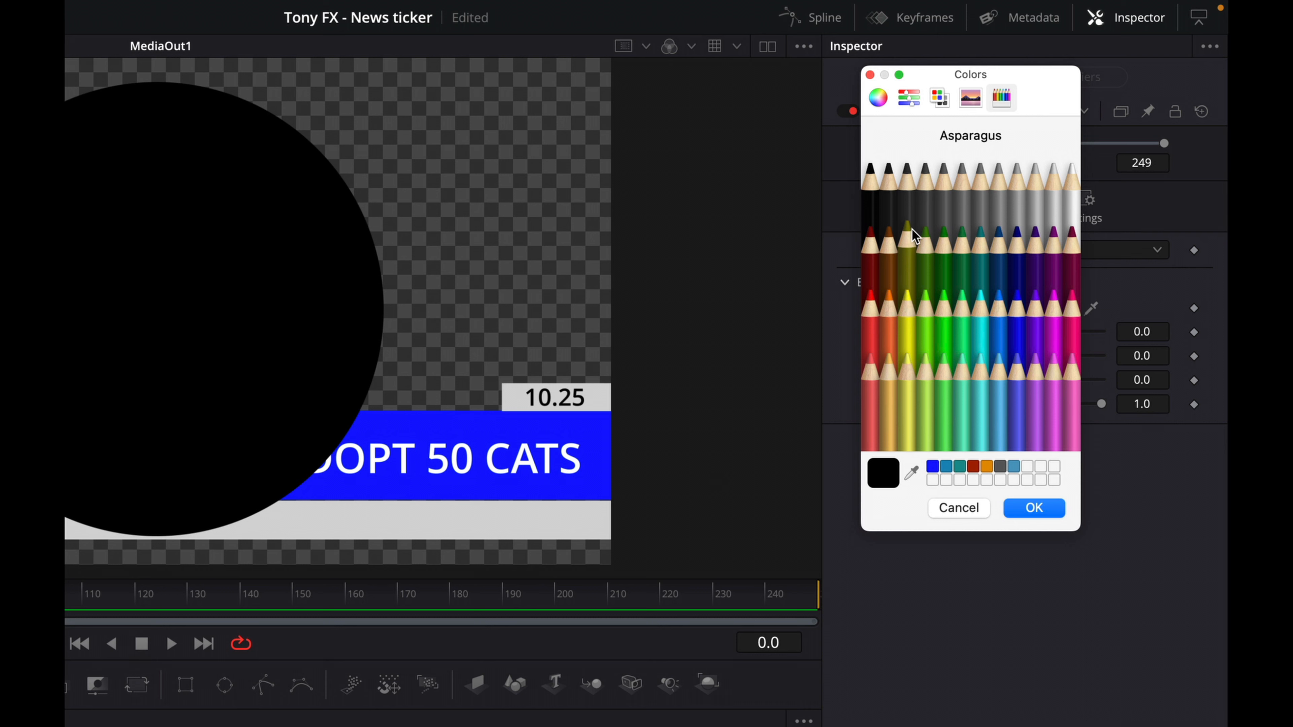
{"action": "left_click", "coordinate": [908, 97]}
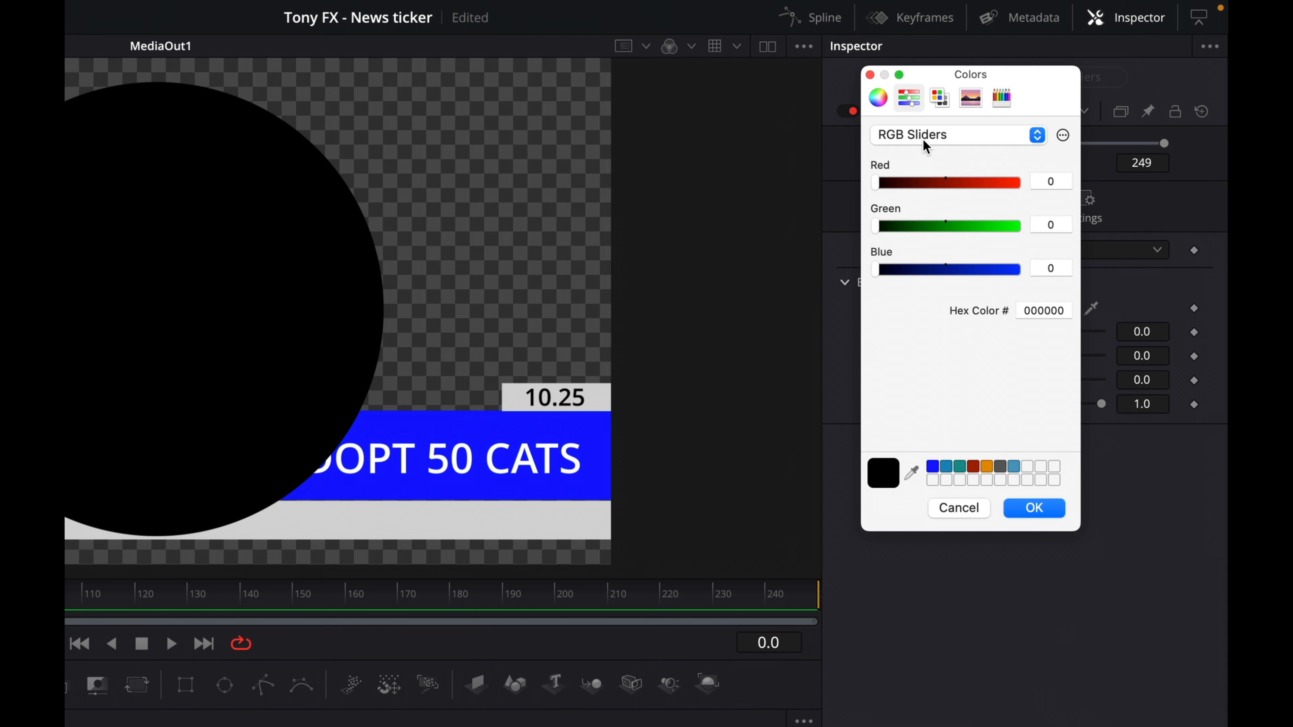
{"action": "double_click", "coordinate": [1043, 311]}
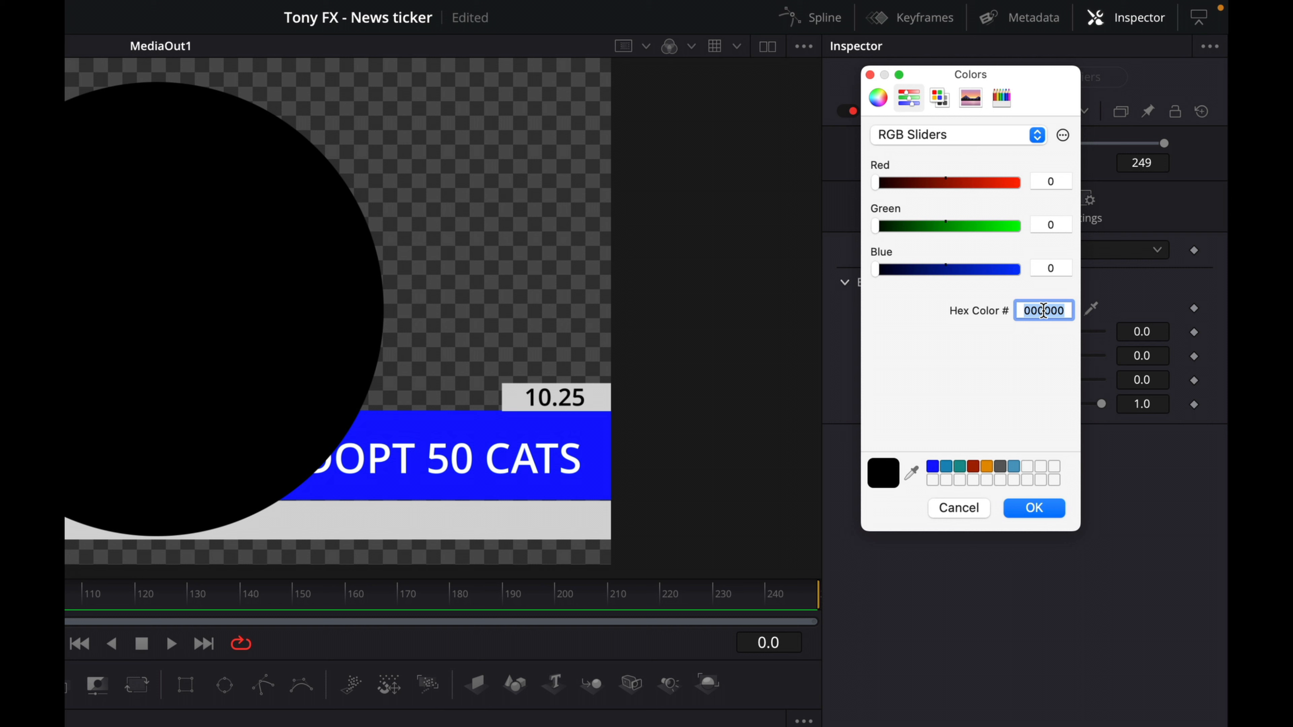
{"action": "type", "text": "941100"}
{"action": "left_click", "coordinate": [1028, 507]}
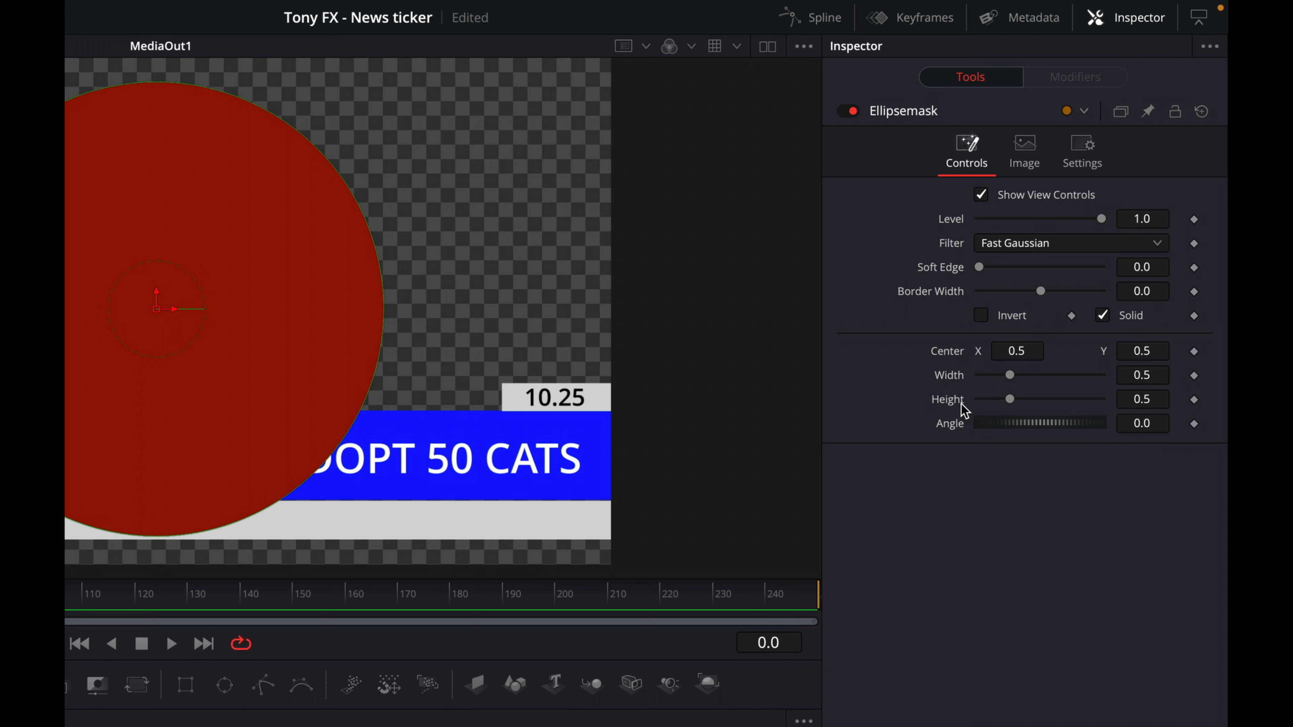
Step: Link Ellipsemask's height to its width with an expression and shrink the circle to a width of 0.016
{"action": "left_click_drag", "start_coordinate": [1010, 376], "coordinate": [1024, 398]}
{"action": "left_click", "coordinate": [1009, 407]}
{"action": "left_click", "coordinate": [1009, 385]}
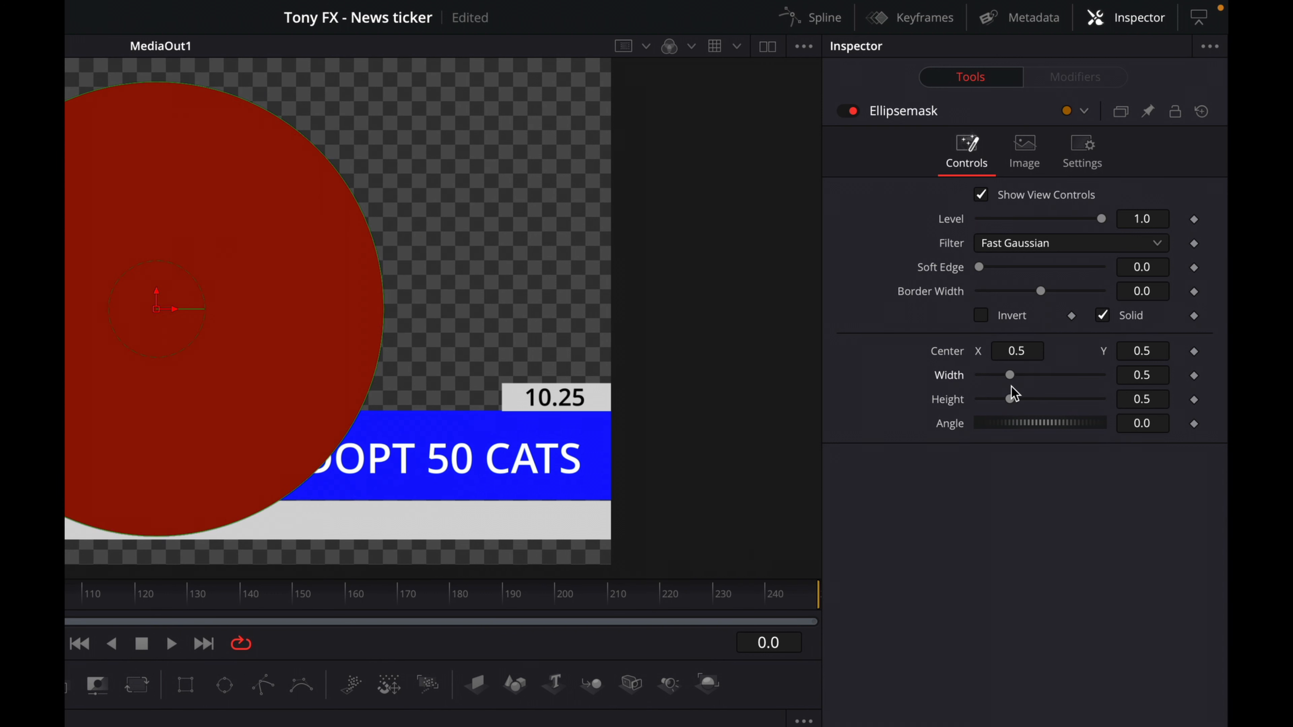
{"action": "right_click", "coordinate": [942, 406]}
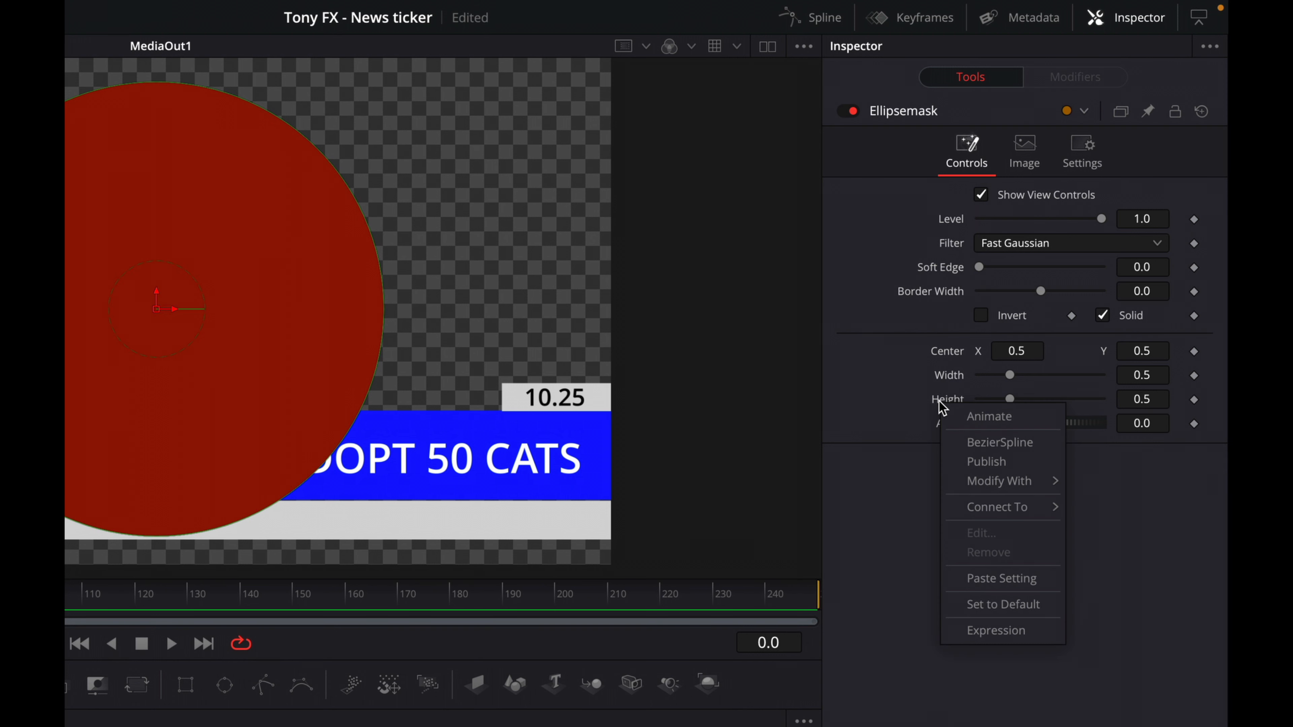
{"action": "left_click", "coordinate": [1007, 629]}
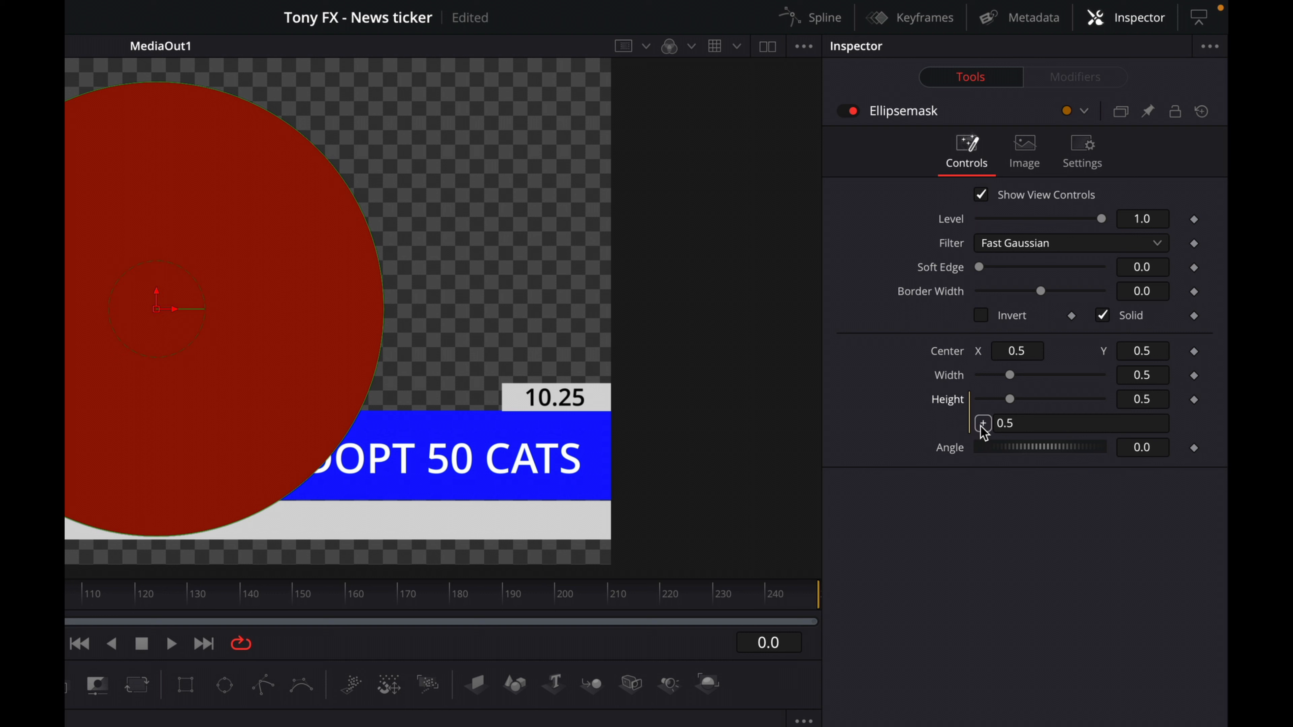
{"action": "left_click_drag", "start_coordinate": [981, 423], "coordinate": [981, 396]}
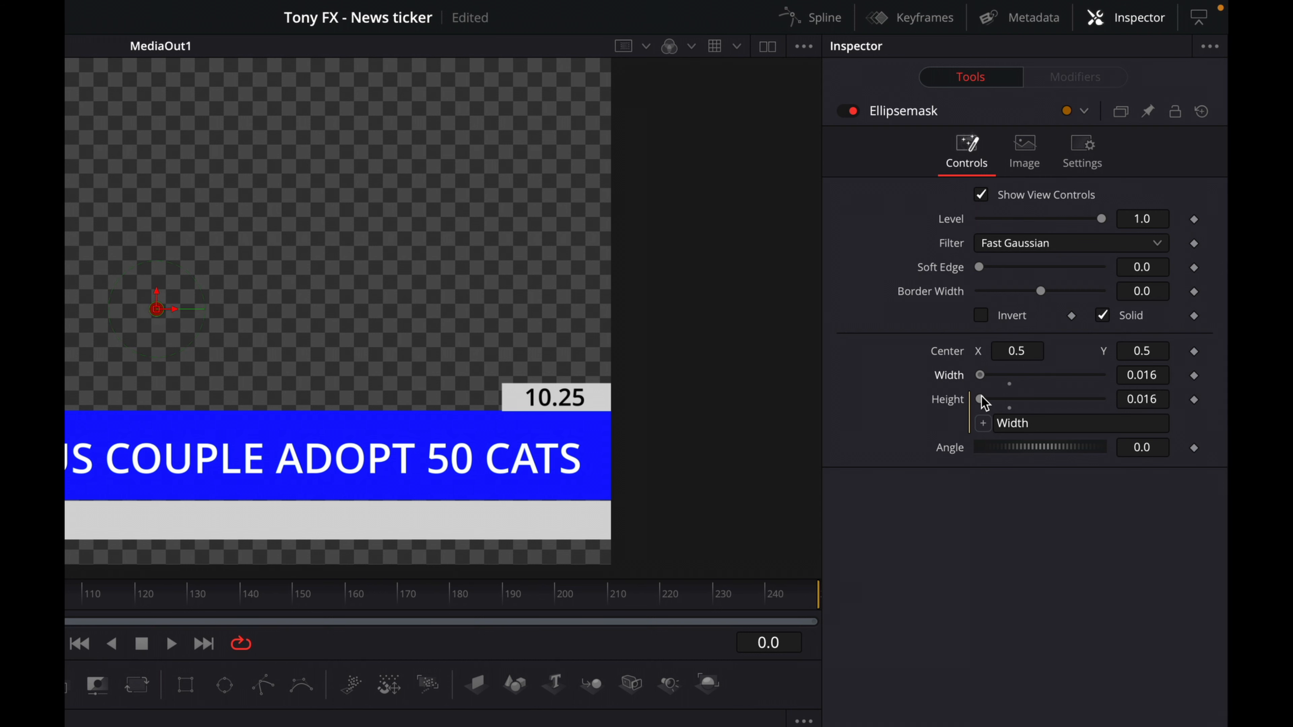
Step: Move the red circle from the frame's center onto the grey LIVE box, just before the word LIVE
{"action": "scroll", "coordinate": [442, 318], "scroll_direction": "up", "scroll_amount": 4}
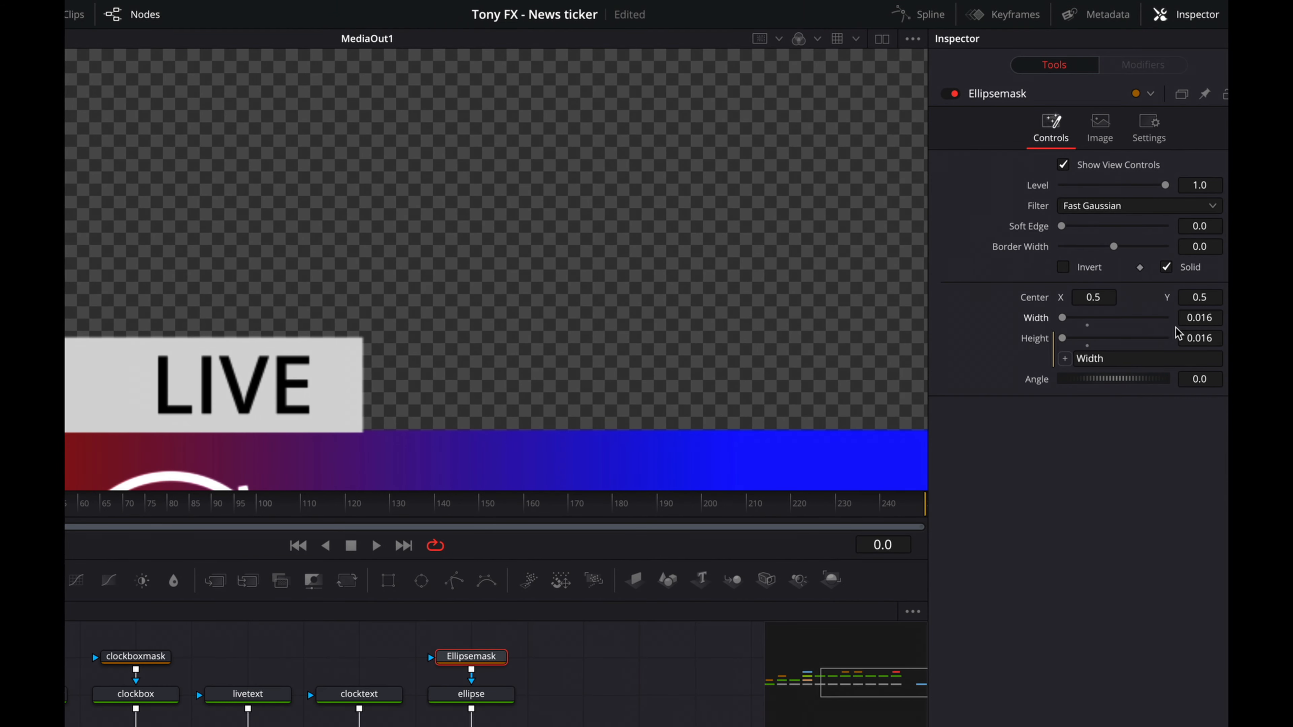
{"action": "scroll", "coordinate": [698, 319], "scroll_direction": "down", "scroll_amount": 3}
{"action": "left_click_drag", "start_coordinate": [820, 225], "coordinate": [446, 331]}
{"action": "left_click_drag", "start_coordinate": [742, 314], "coordinate": [28, 454]}
{"action": "left_click_drag", "start_coordinate": [223, 401], "coordinate": [648, 265]}
{"action": "scroll", "coordinate": [448, 355], "scroll_direction": "up", "scroll_amount": 2}
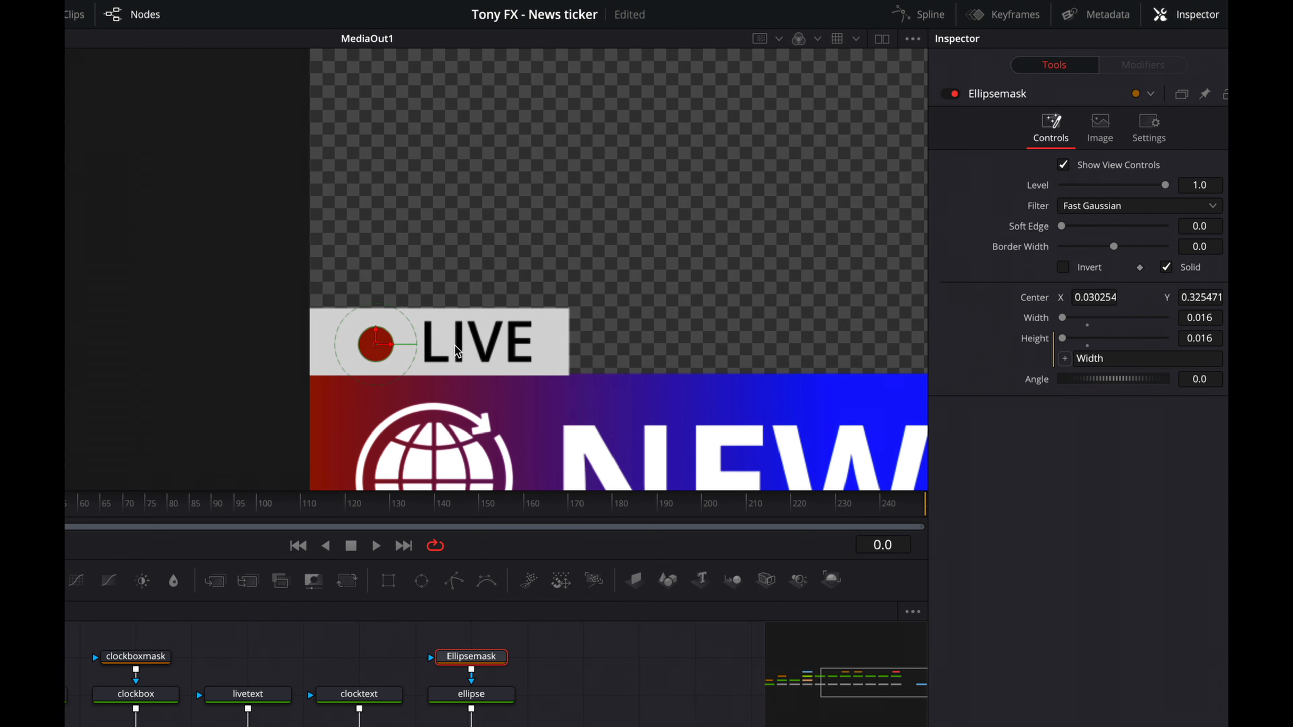
Step: Shrink the circle to a width of 0.01, fine-tune its center to about X 0.032, Y 0.326, and save the project
{"action": "left_click_drag", "start_coordinate": [1207, 318], "coordinate": [1200, 318]}
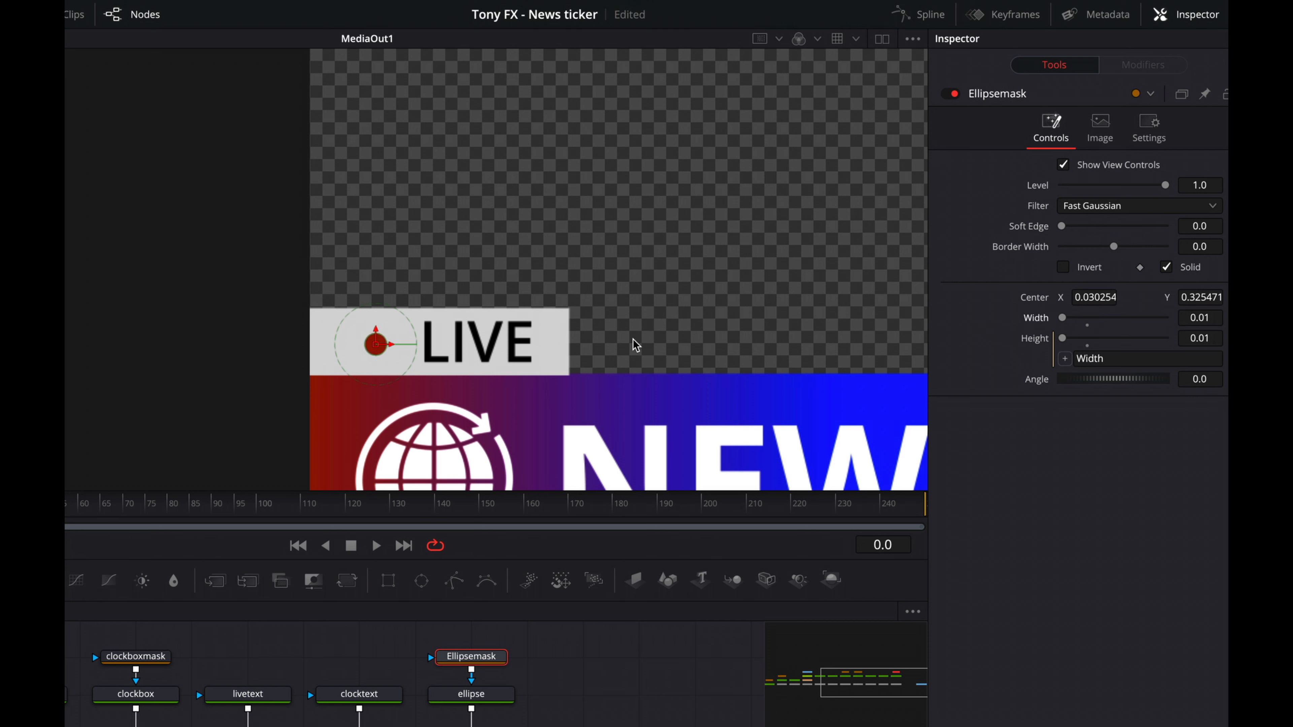
{"action": "left_click_drag", "start_coordinate": [376, 348], "coordinate": [379, 349]}
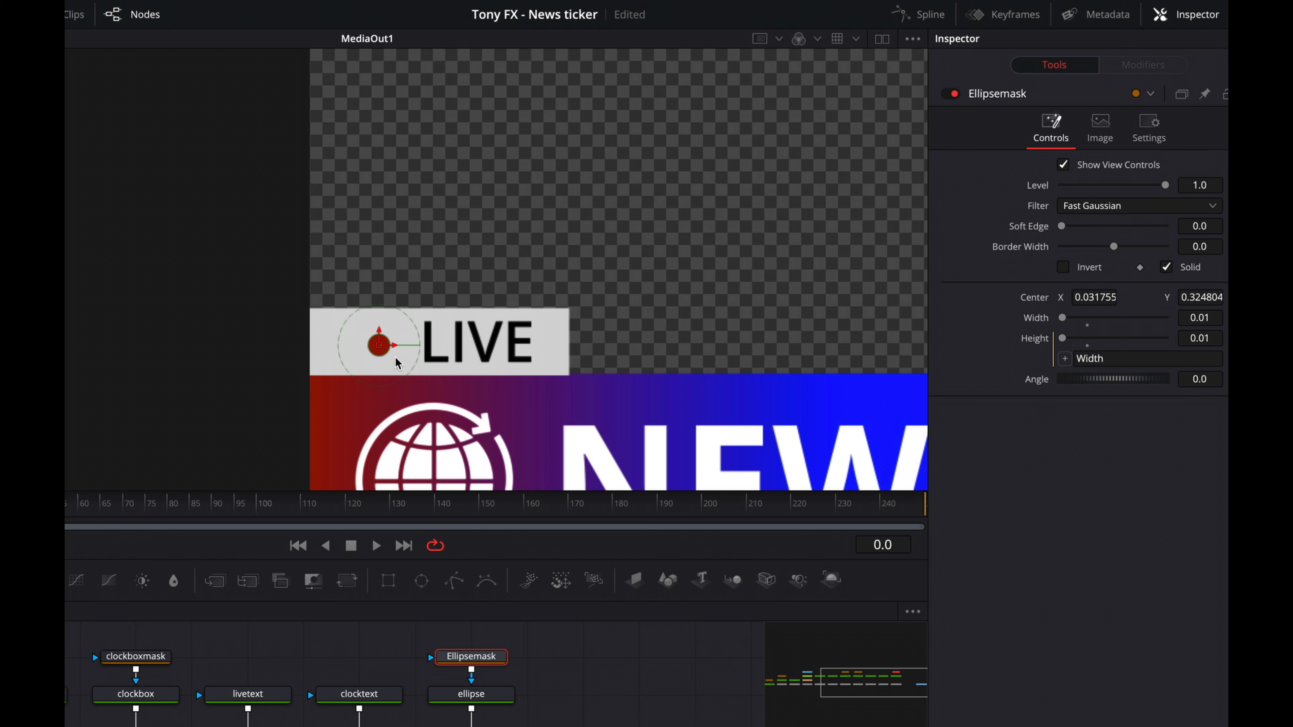
{"action": "key", "text": "ctrl+s"}
{"action": "left_click_drag", "start_coordinate": [379, 336], "coordinate": [378, 334]}
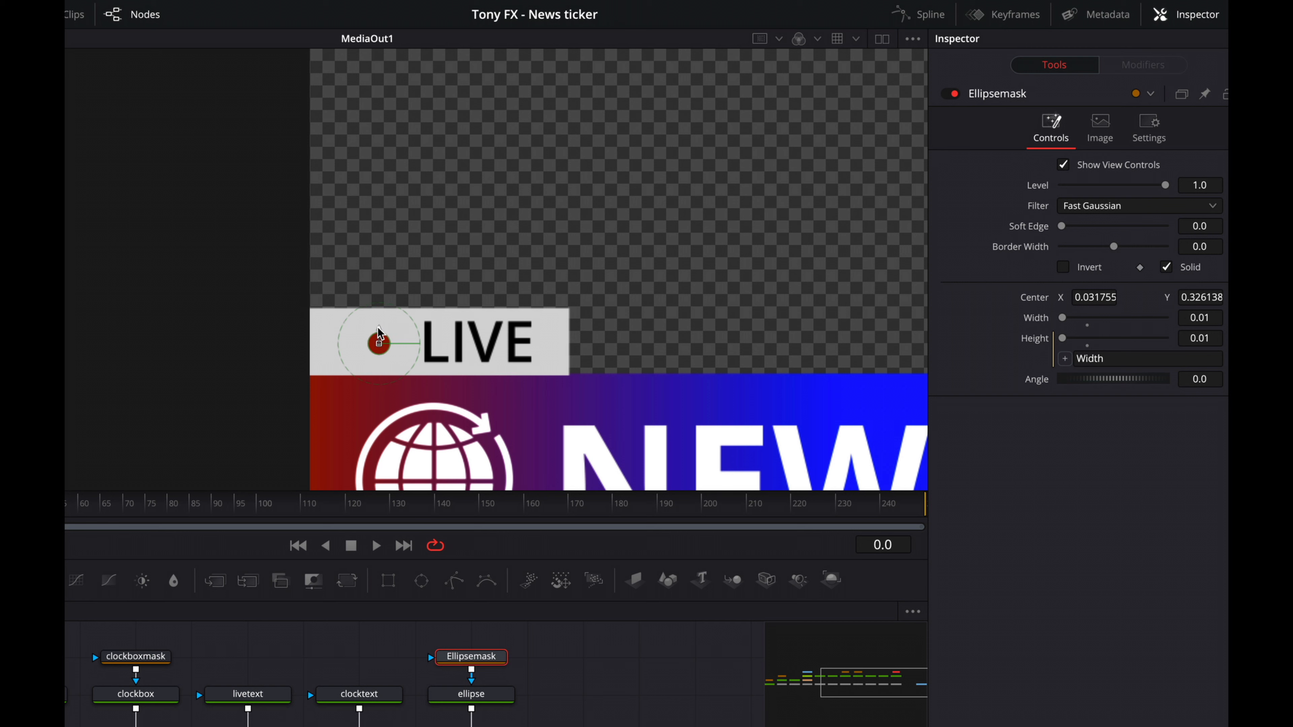
{"action": "left_click", "coordinate": [557, 658]}
{"action": "scroll", "coordinate": [600, 413], "scroll_direction": "down", "scroll_amount": 5}
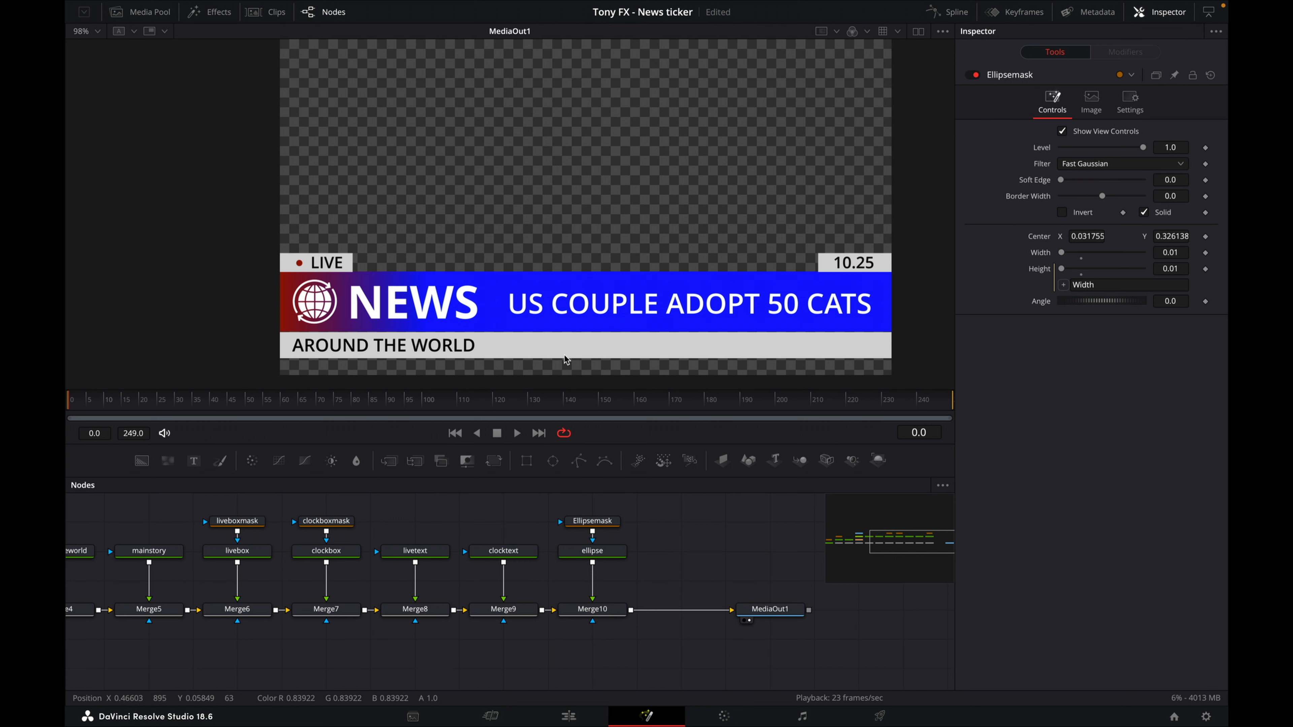
Step: Merge a new text node after Merge10 and enter dash-separated headlines, starting "Life discovered on mars" and ending "Property prices up 10%"
{"action": "left_click_drag", "start_coordinate": [727, 535], "coordinate": [587, 543]}
{"action": "left_click_drag", "start_coordinate": [644, 621], "coordinate": [686, 621]}
{"action": "left_click", "coordinate": [636, 547]}
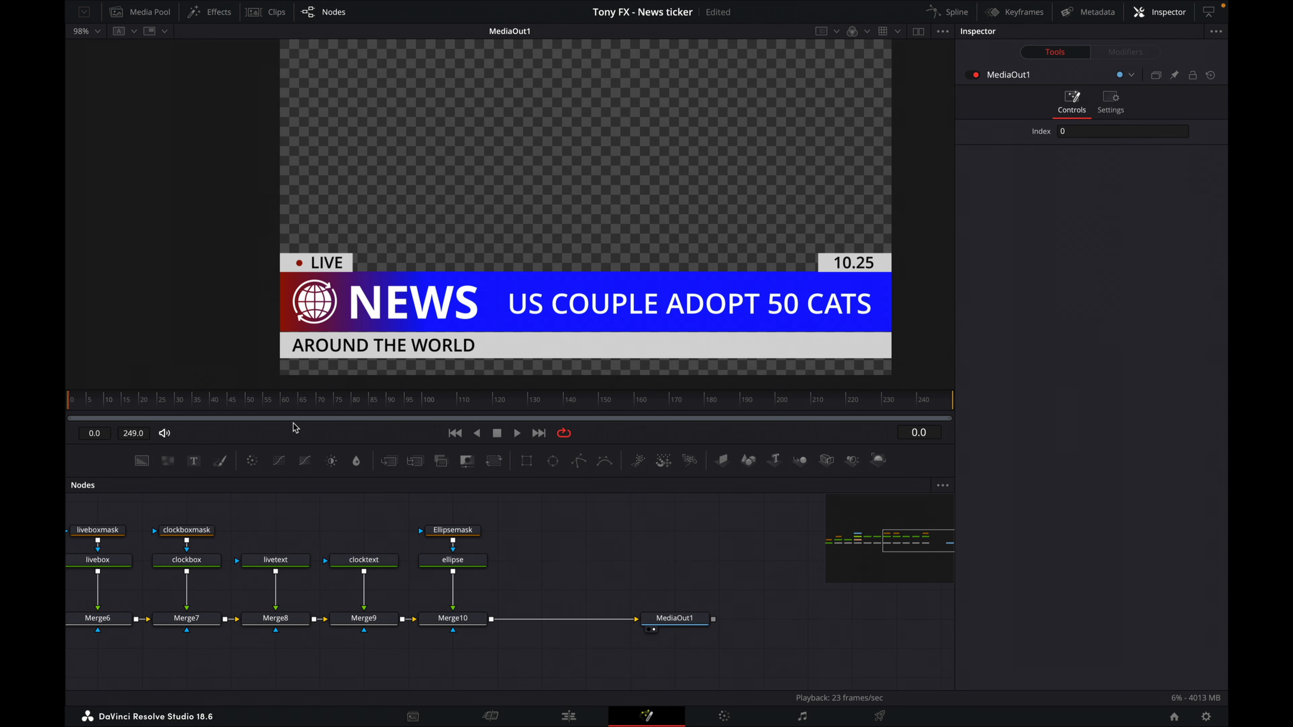
{"action": "left_click_drag", "start_coordinate": [193, 461], "coordinate": [492, 618]}
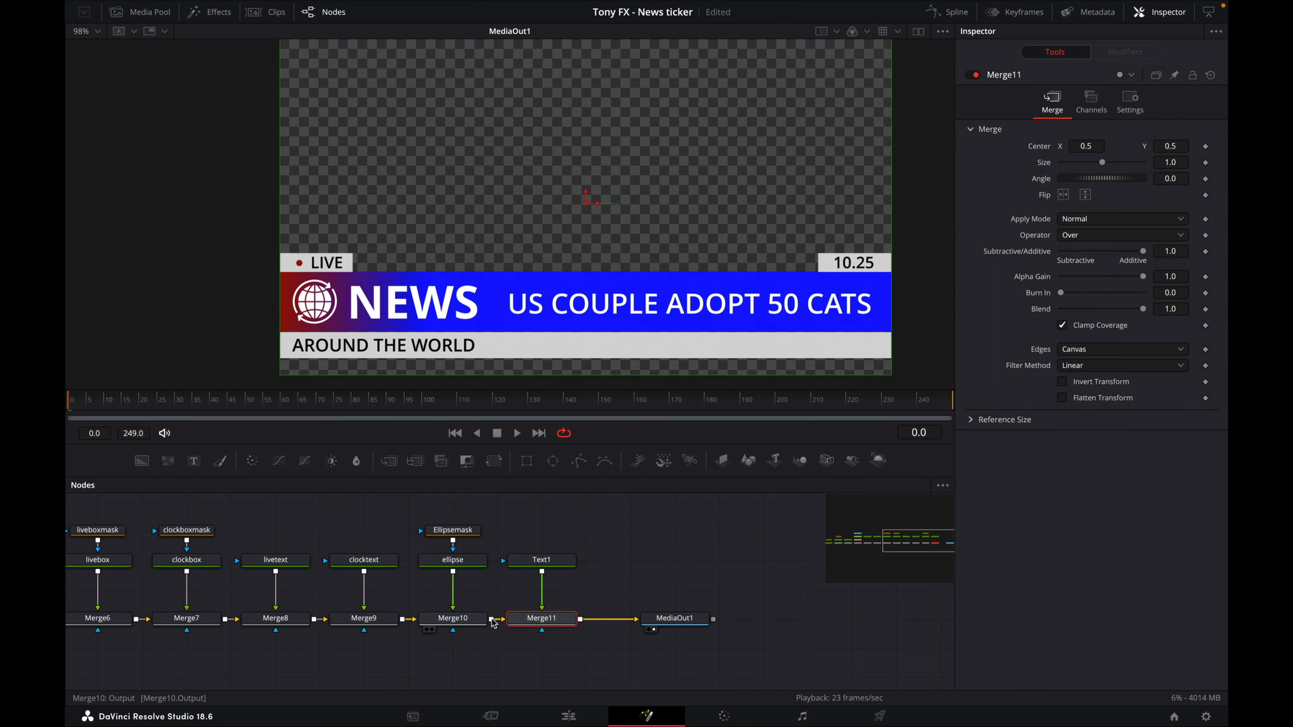
{"action": "left_click", "coordinate": [550, 560]}
{"action": "left_click", "coordinate": [1031, 197]}
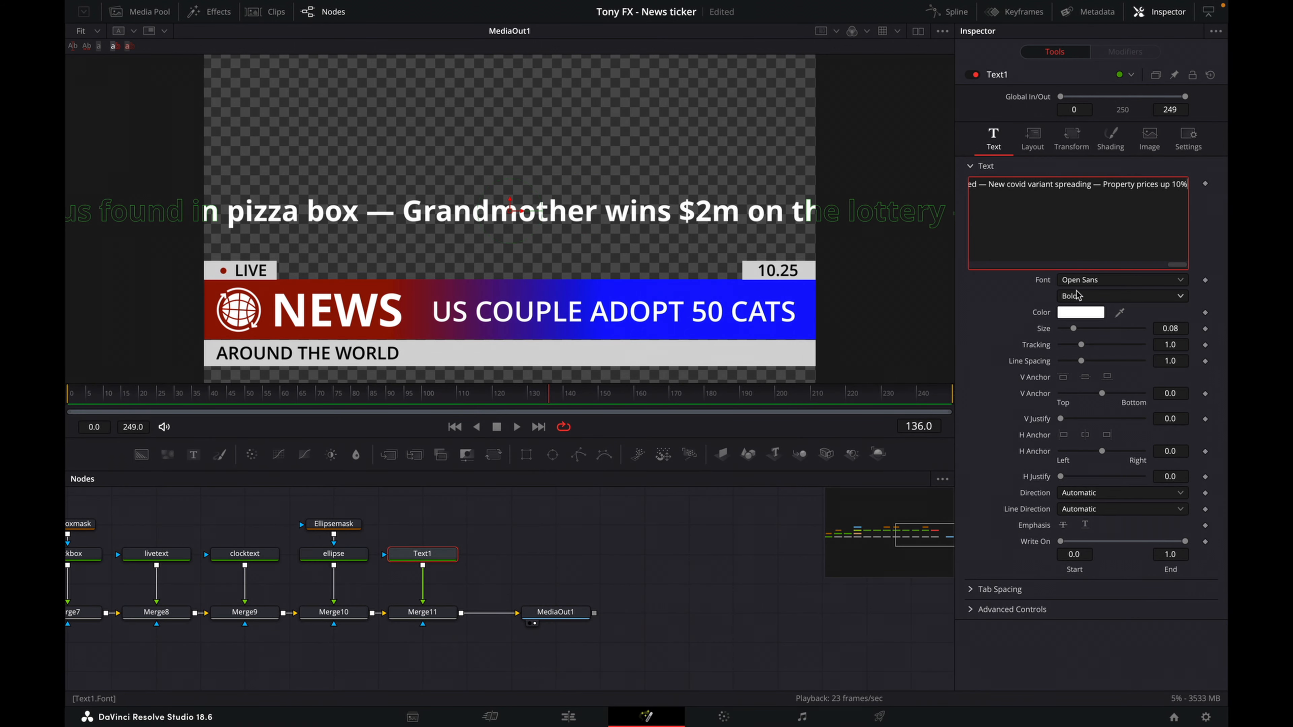
Step: Set the headlines text to Open Sans Regular at a size of about 0.0327 and move it onto the grey lower bar
{"action": "left_click", "coordinate": [1079, 296]}
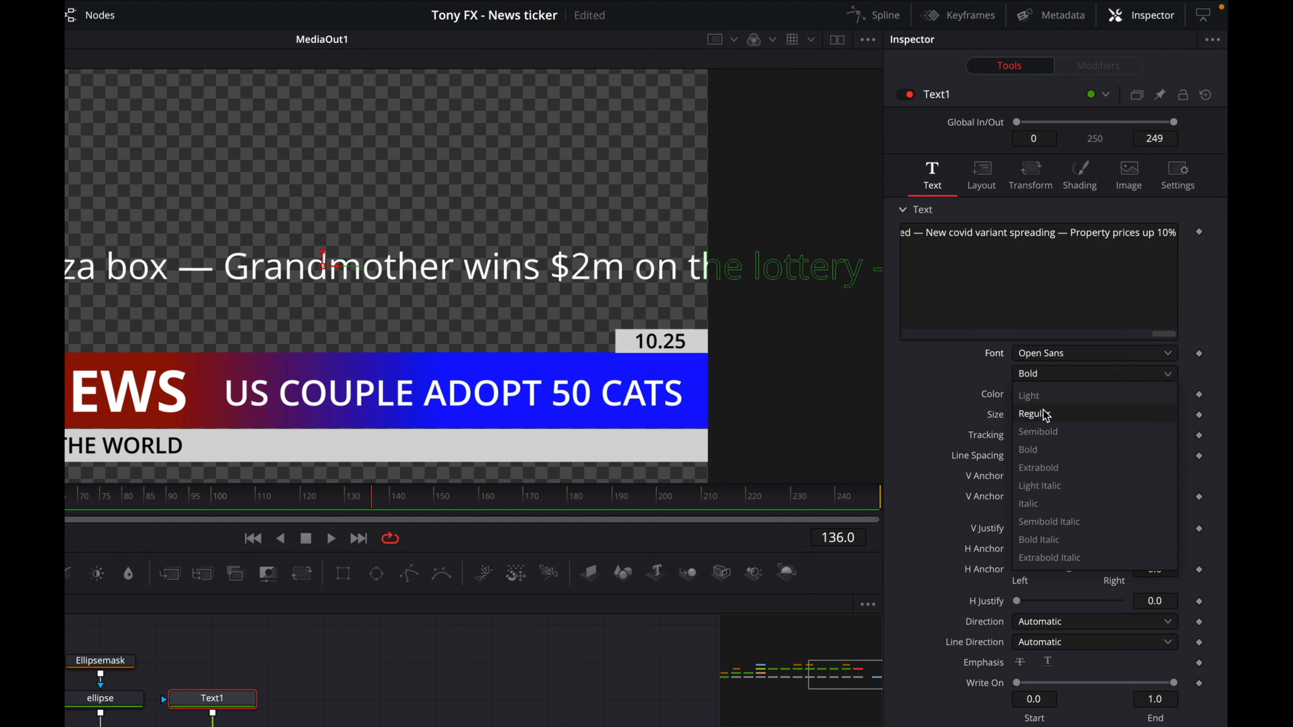
{"action": "left_click", "coordinate": [1046, 415]}
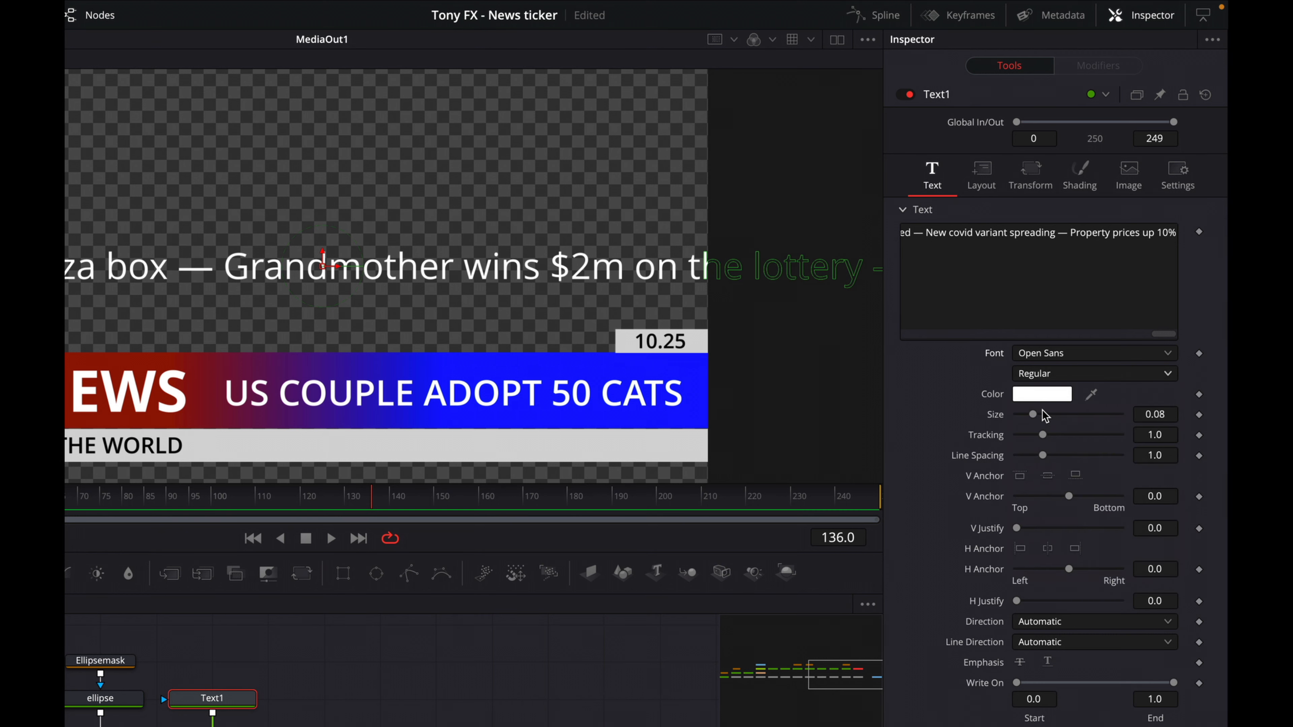
{"action": "left_click_drag", "start_coordinate": [1163, 414], "coordinate": [1167, 418]}
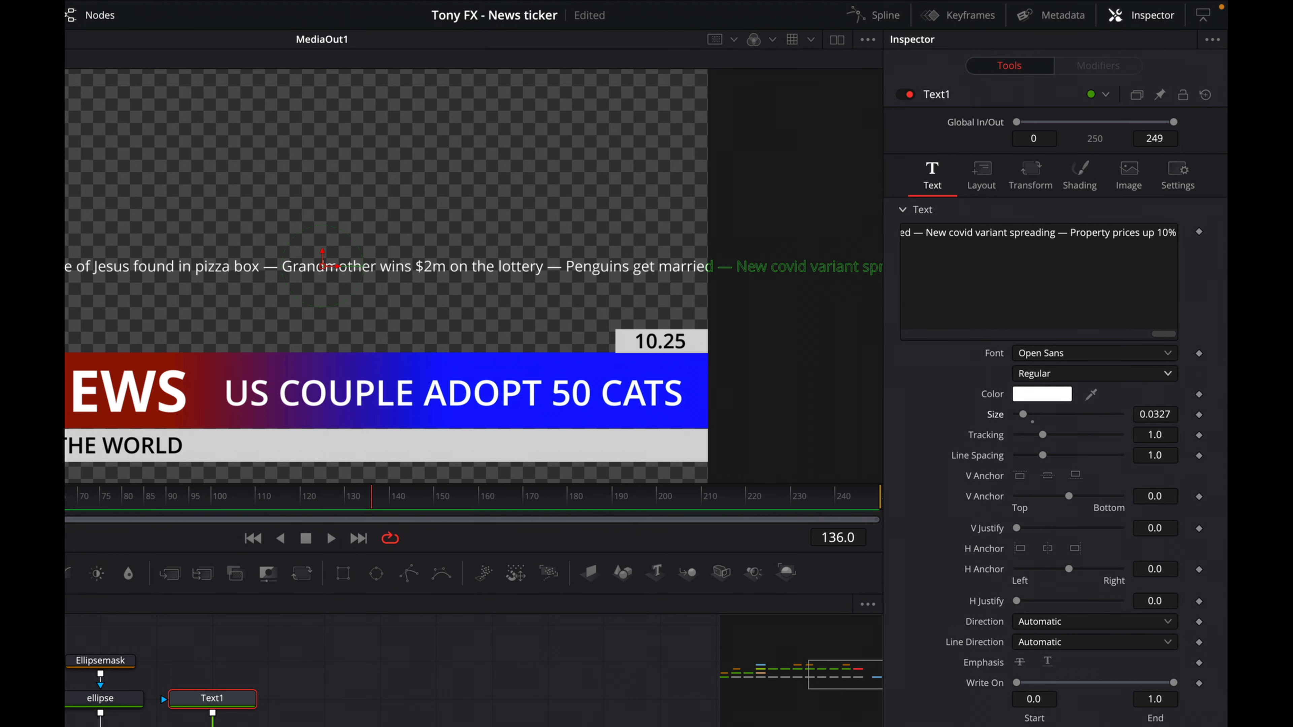
{"action": "left_click_drag", "start_coordinate": [324, 265], "coordinate": [418, 444]}
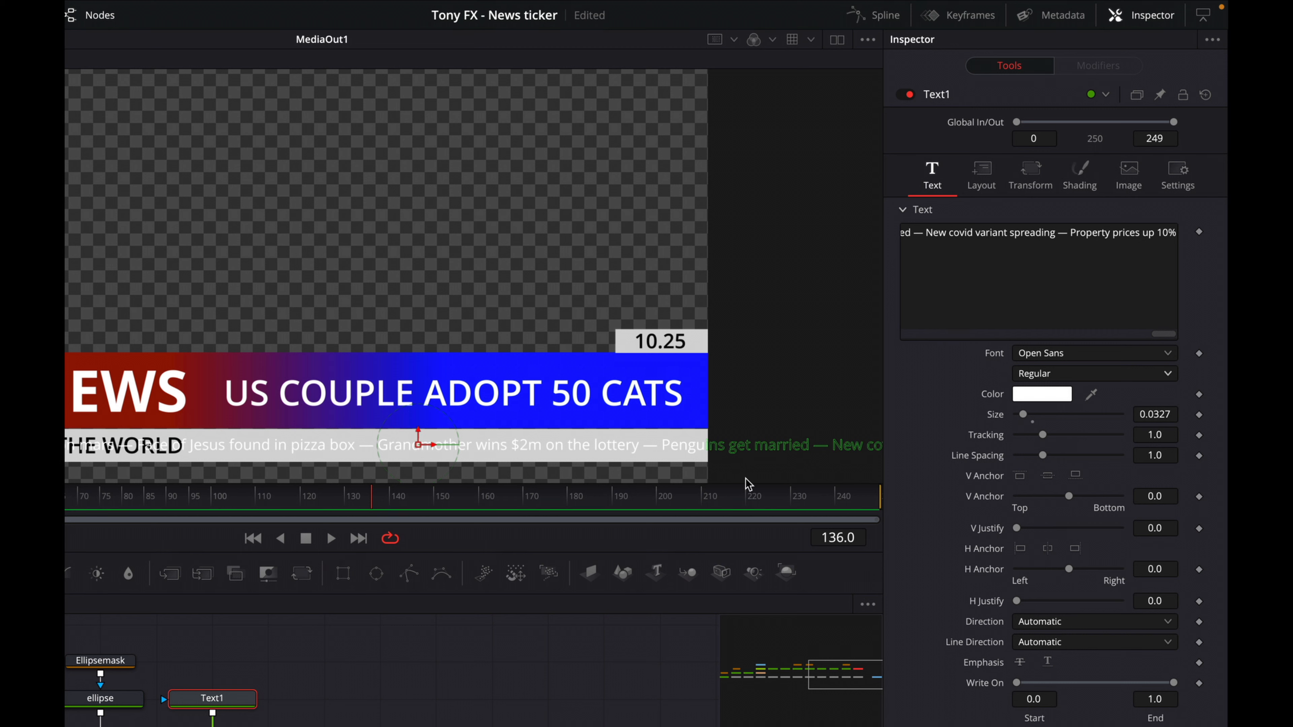
Step: Set the headlines text's size to 0.033 and its color to Licorice black
{"action": "left_click", "coordinate": [1171, 415]}
{"action": "key", "text": "BackSpace"}
{"action": "key", "text": "BackSpace"}
{"action": "type", "text": "3"}
{"action": "key", "text": "Tab"}
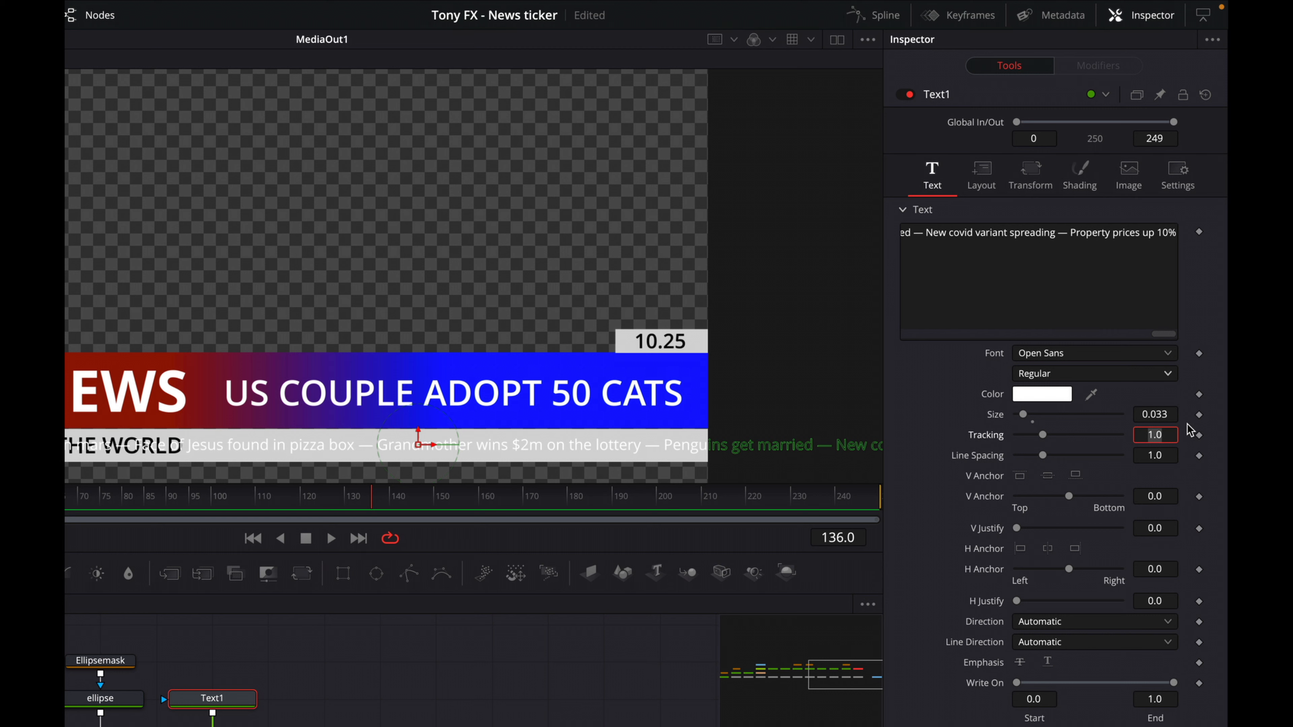
{"action": "left_click", "coordinate": [1037, 396]}
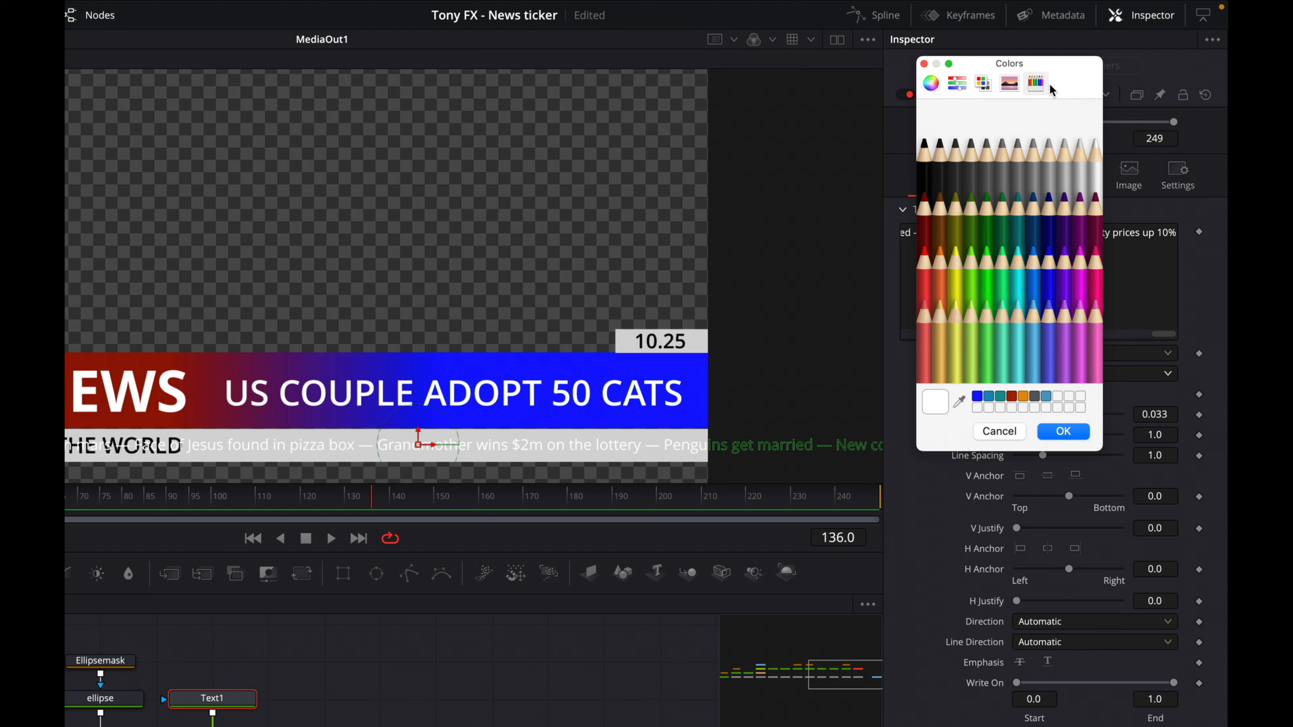
{"action": "left_click", "coordinate": [926, 152]}
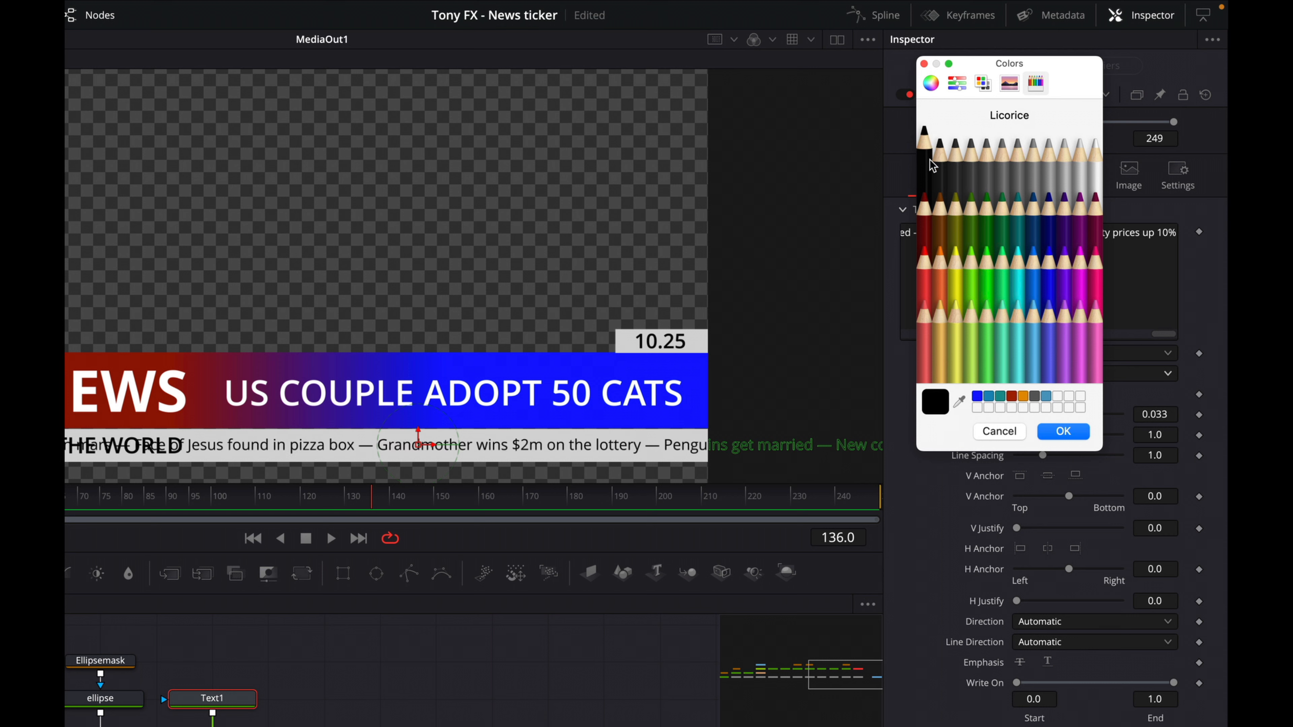
{"action": "left_click", "coordinate": [1079, 433]}
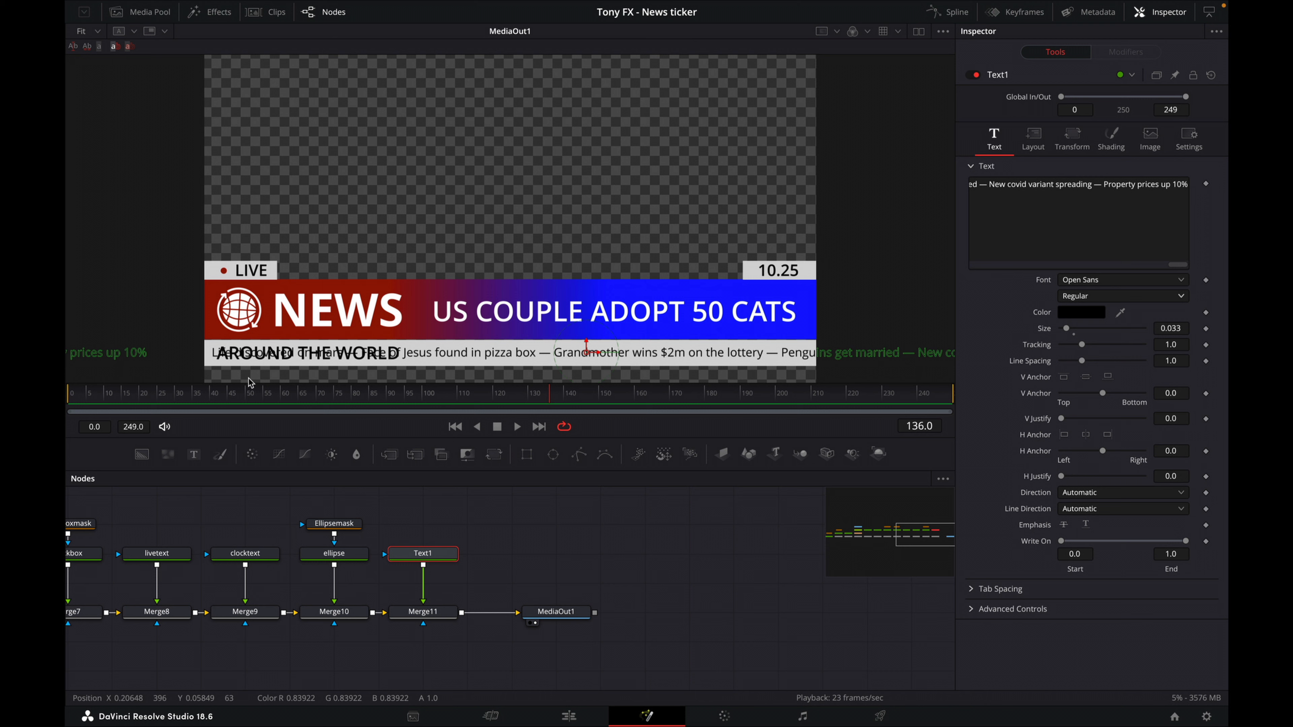
Step: At frame 0, shift the headlines text to a center X of about 3.046 and keyframe its center
{"action": "left_click_drag", "start_coordinate": [199, 393], "coordinate": [66, 394]}
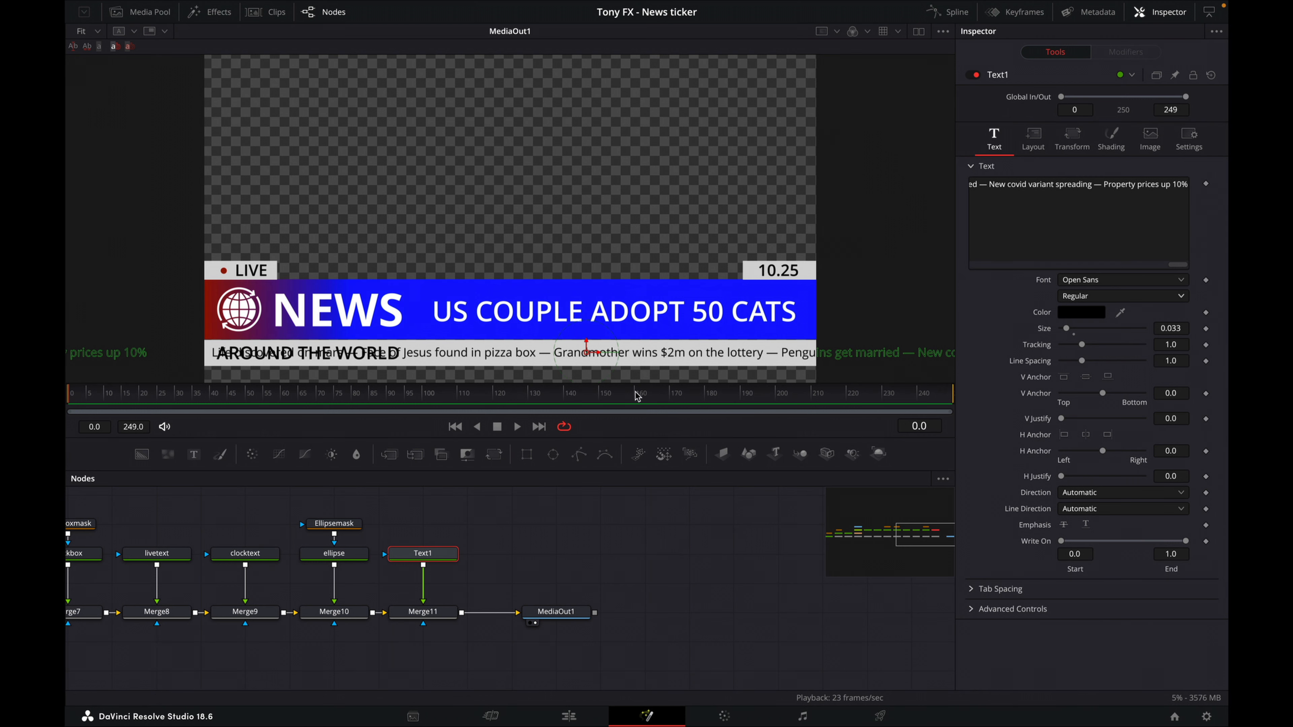
{"action": "left_click", "coordinate": [1032, 138]}
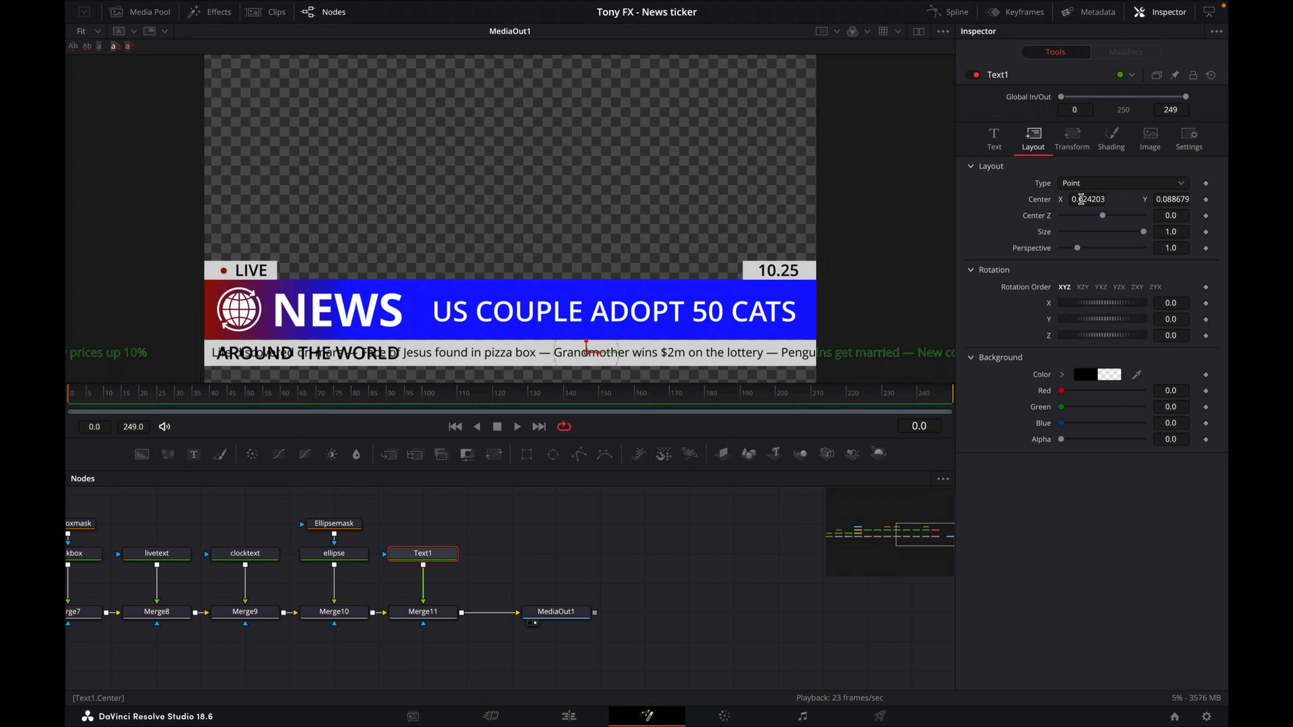
{"action": "left_click_drag", "start_coordinate": [1080, 199], "coordinate": [1115, 203]}
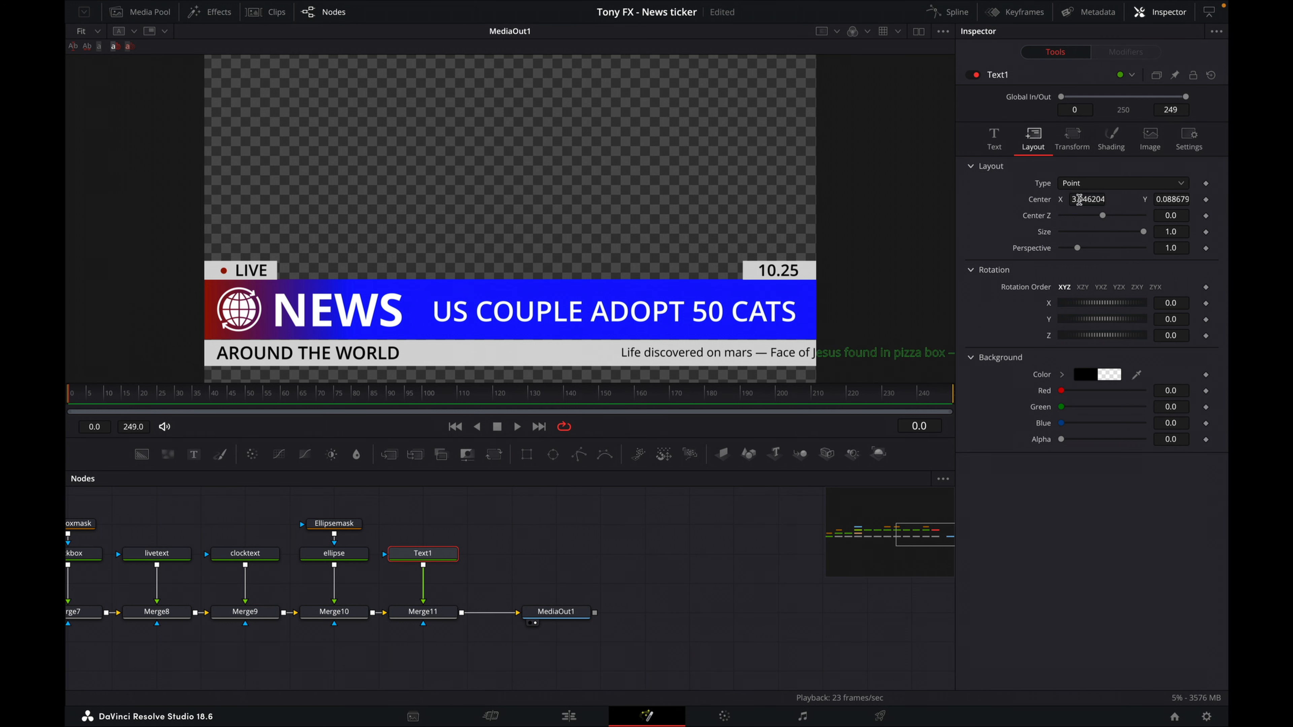
{"action": "left_click", "coordinate": [1206, 200]}
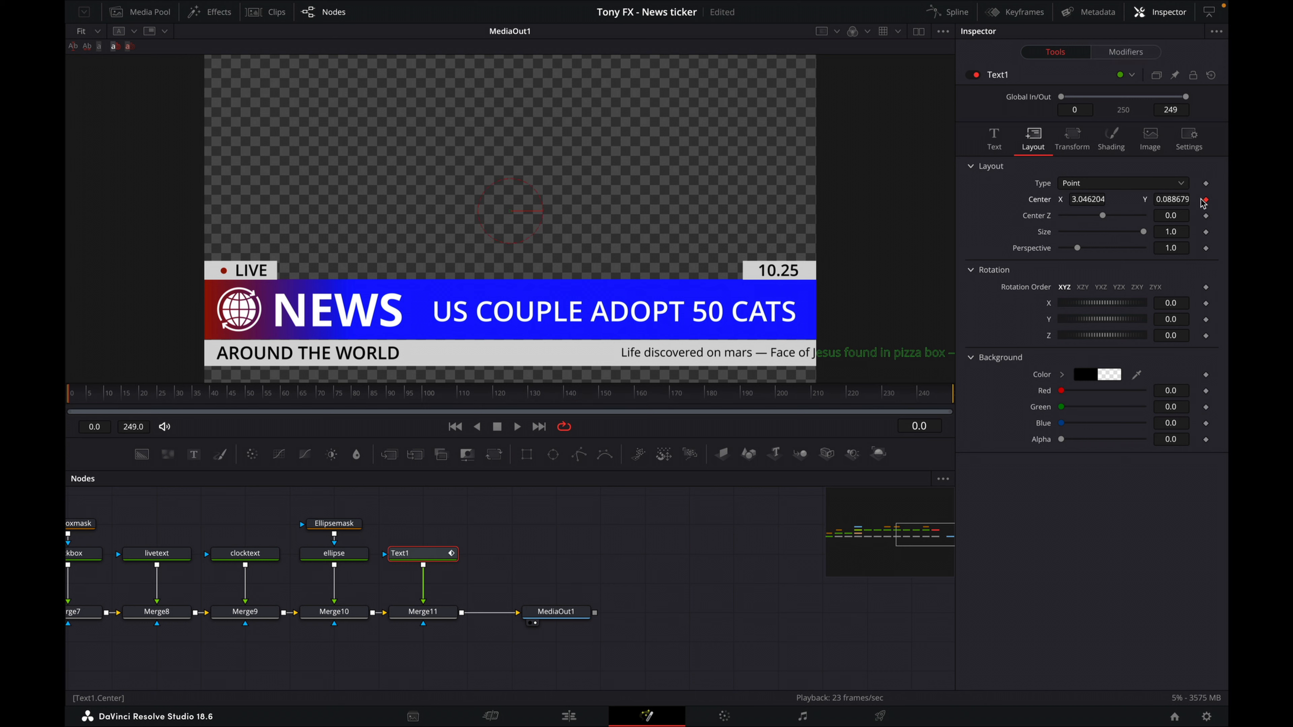
Step: At frame 249, lower the headlines text's center X to keyframe a leftward scroll, and scrub through the animation
{"action": "left_click_drag", "start_coordinate": [903, 390], "coordinate": [987, 393]}
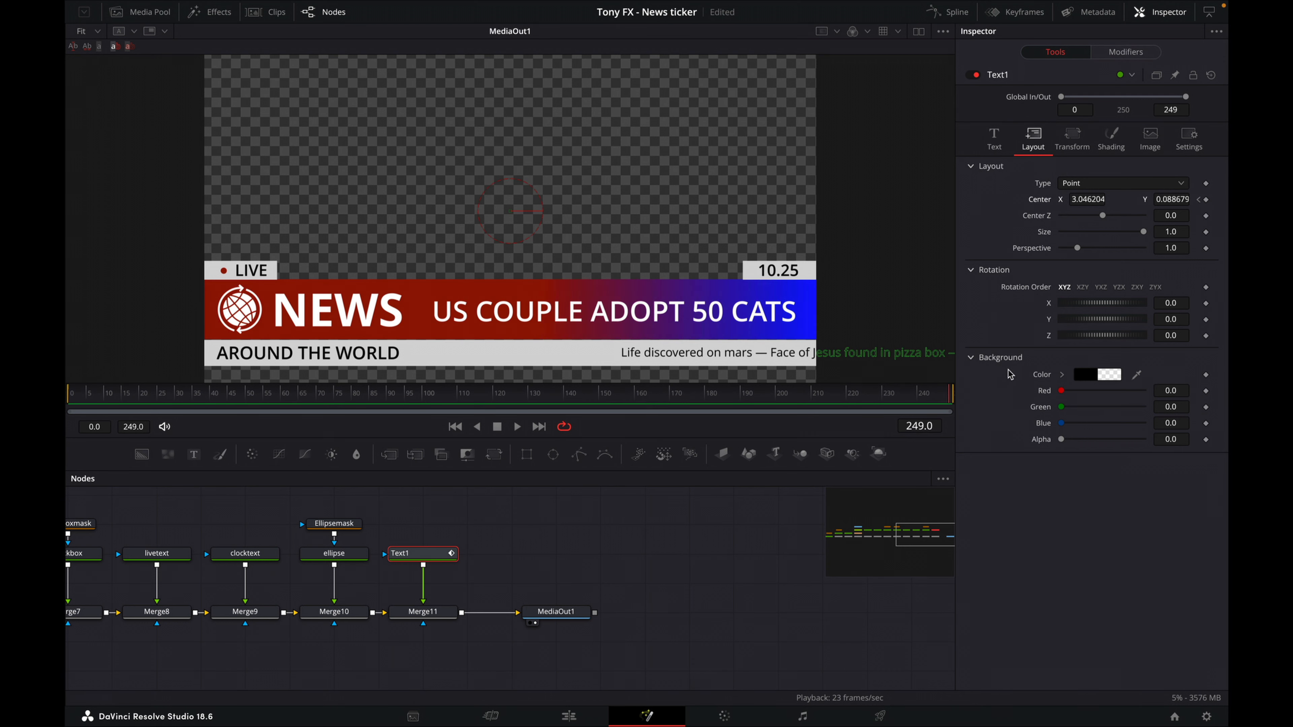
{"action": "left_click_drag", "start_coordinate": [1097, 200], "coordinate": [1060, 200]}
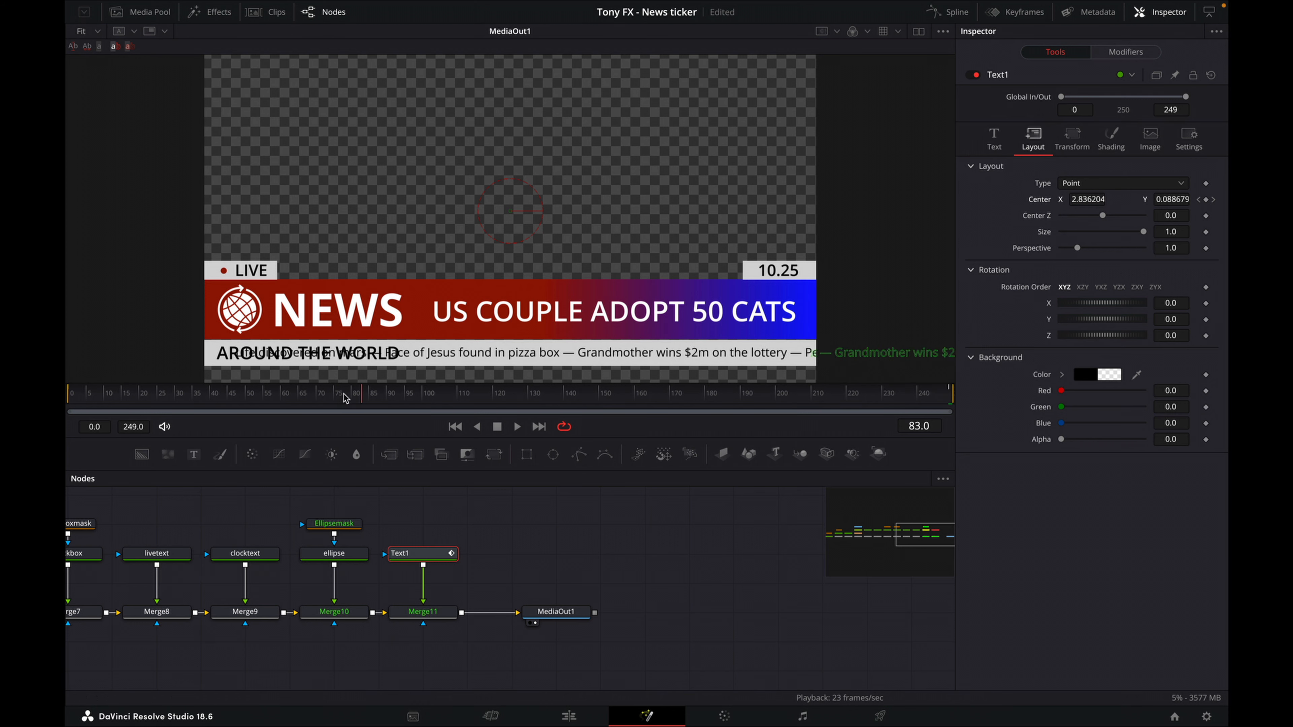
{"action": "left_click_drag", "start_coordinate": [345, 399], "coordinate": [67, 401]}
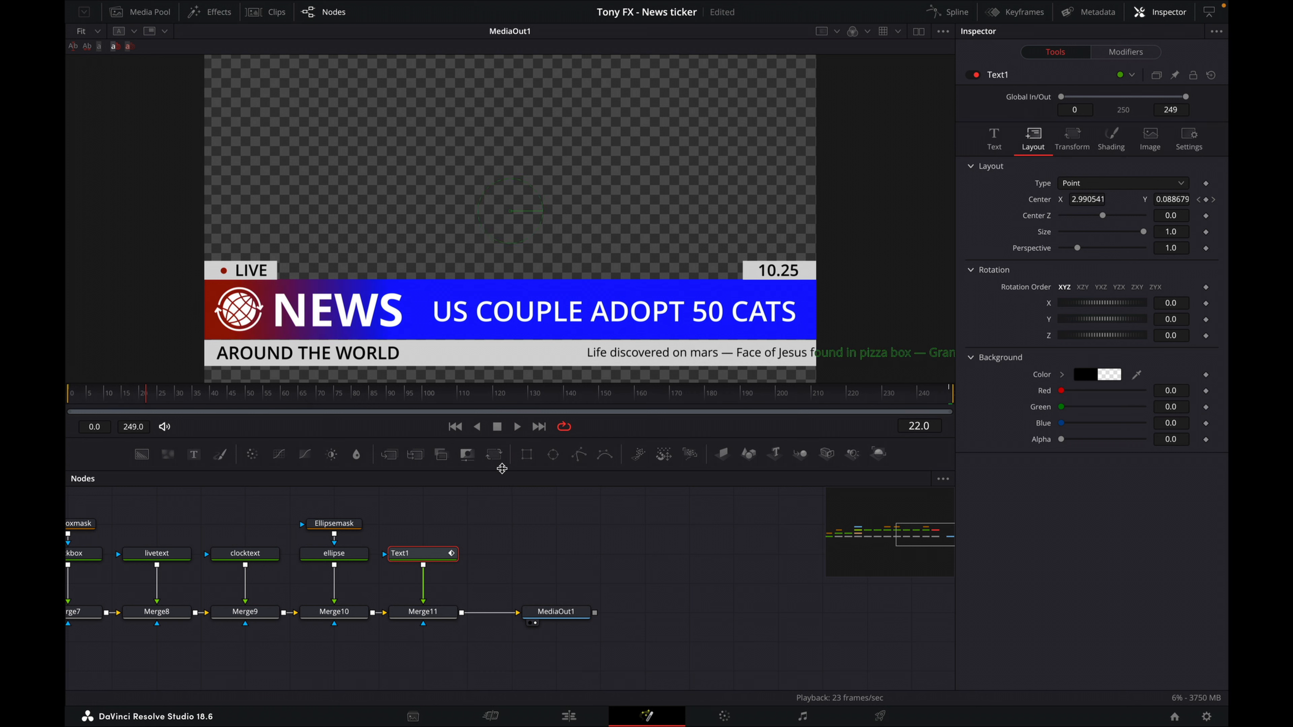
Step: Add a rectangle mask to the headlines text and move its center to about X 0.652, Y 0.242
{"action": "left_click", "coordinate": [530, 458]}
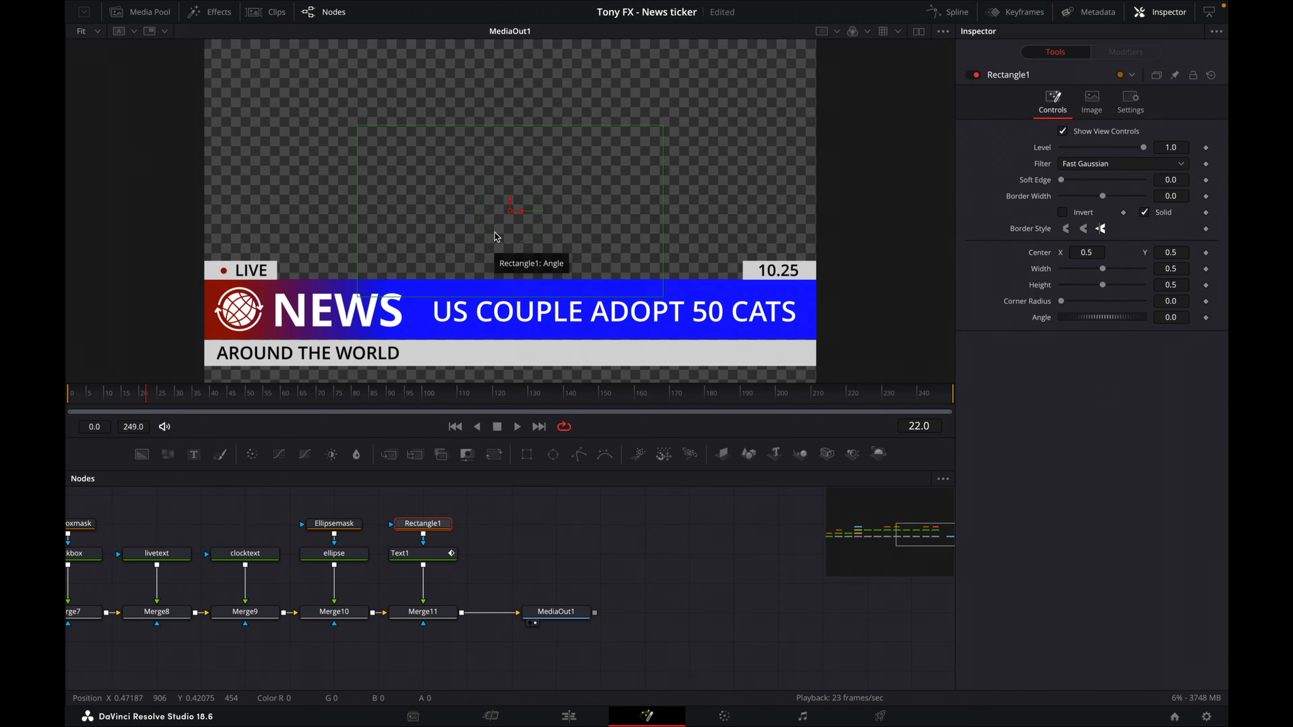
{"action": "left_click_drag", "start_coordinate": [512, 209], "coordinate": [585, 308]}
{"action": "left_click_drag", "start_coordinate": [298, 398], "coordinate": [762, 396]}
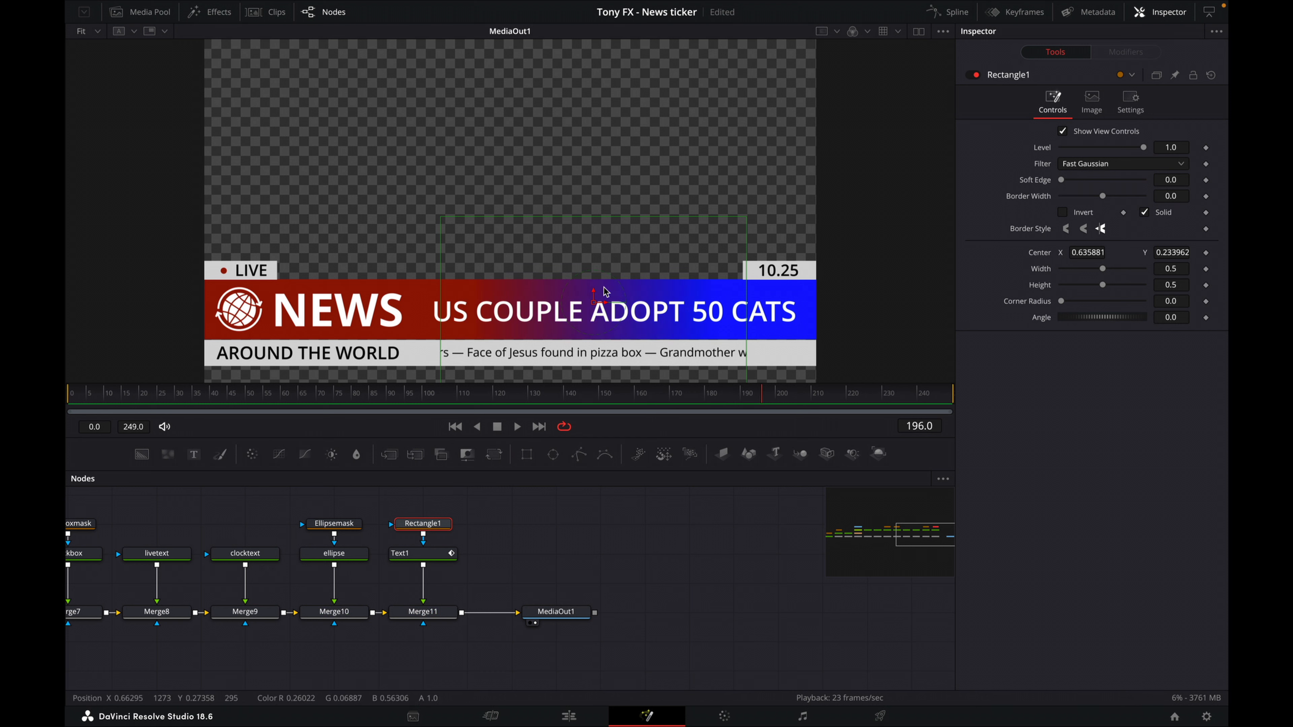
{"action": "mouse_move", "coordinate": [595, 304]}
{"action": "left_mouse_down"}
{"action": "mouse_move", "coordinate": [645, 303]}
{"action": "mouse_move", "coordinate": [603, 301]}
{"action": "left_mouse_up"}
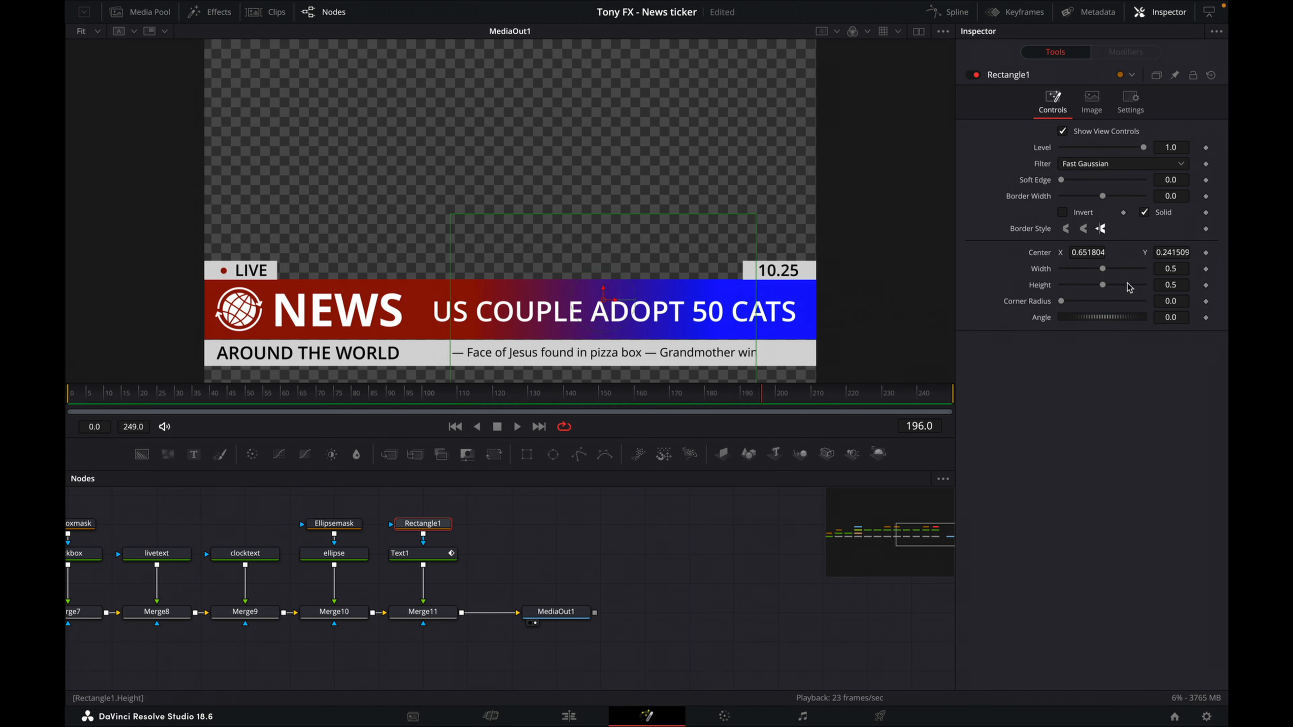
Step: Widen the rectangle mask to 0.64 with its center at about X 0.66, Y 0.243, and preview the scroll from frame 0
{"action": "mouse_move", "coordinate": [1164, 269]}
{"action": "left_mouse_down"}
{"action": "mouse_move", "coordinate": [1181, 269]}
{"action": "mouse_move", "coordinate": [1145, 270]}
{"action": "left_mouse_up"}
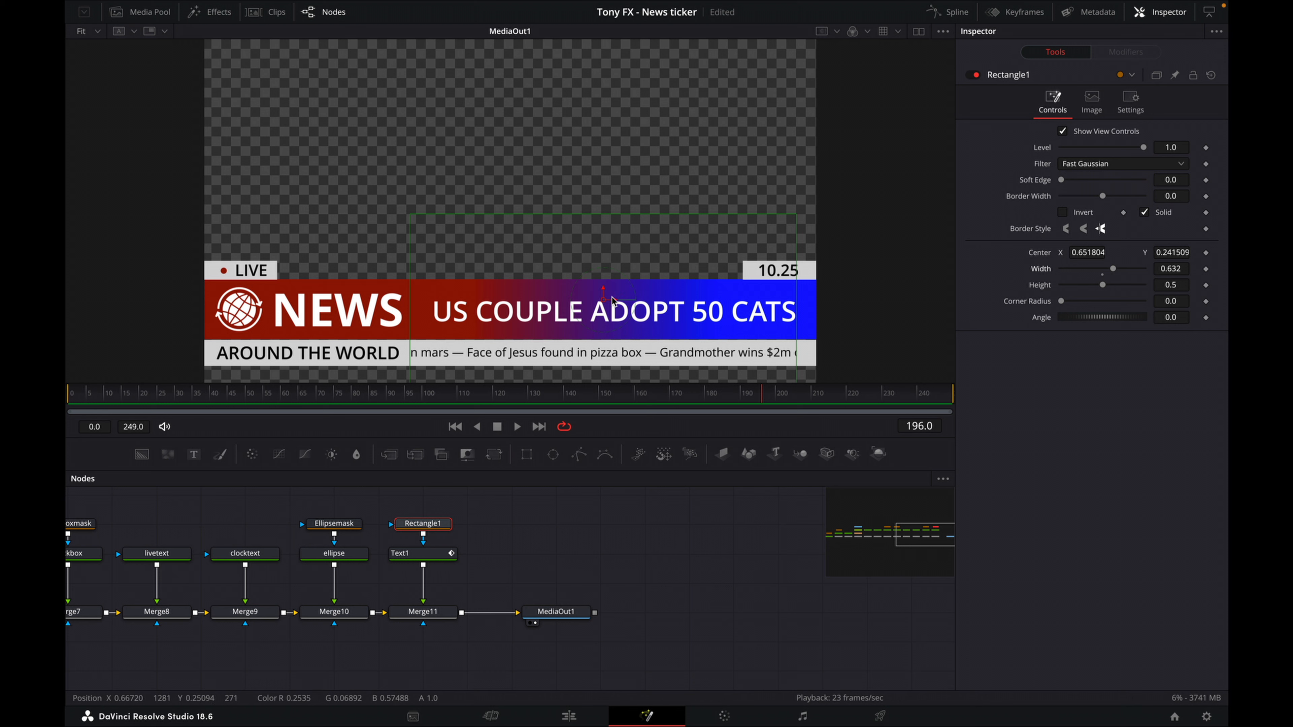
{"action": "left_click_drag", "start_coordinate": [604, 302], "coordinate": [608, 301]}
{"action": "left_click_drag", "start_coordinate": [1171, 268], "coordinate": [1122, 289]}
{"action": "left_click", "coordinate": [706, 520]}
{"action": "left_click_drag", "start_coordinate": [400, 403], "coordinate": [67, 403]}
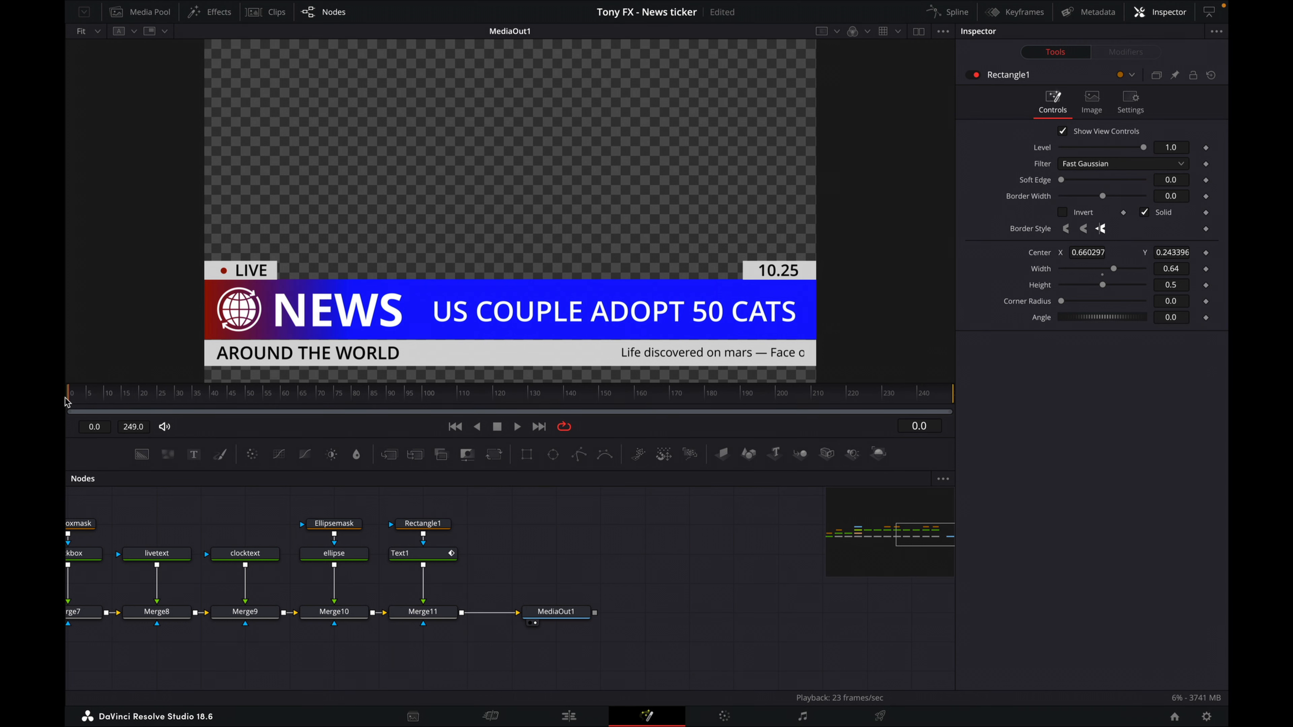
{"action": "key", "text": "space"}
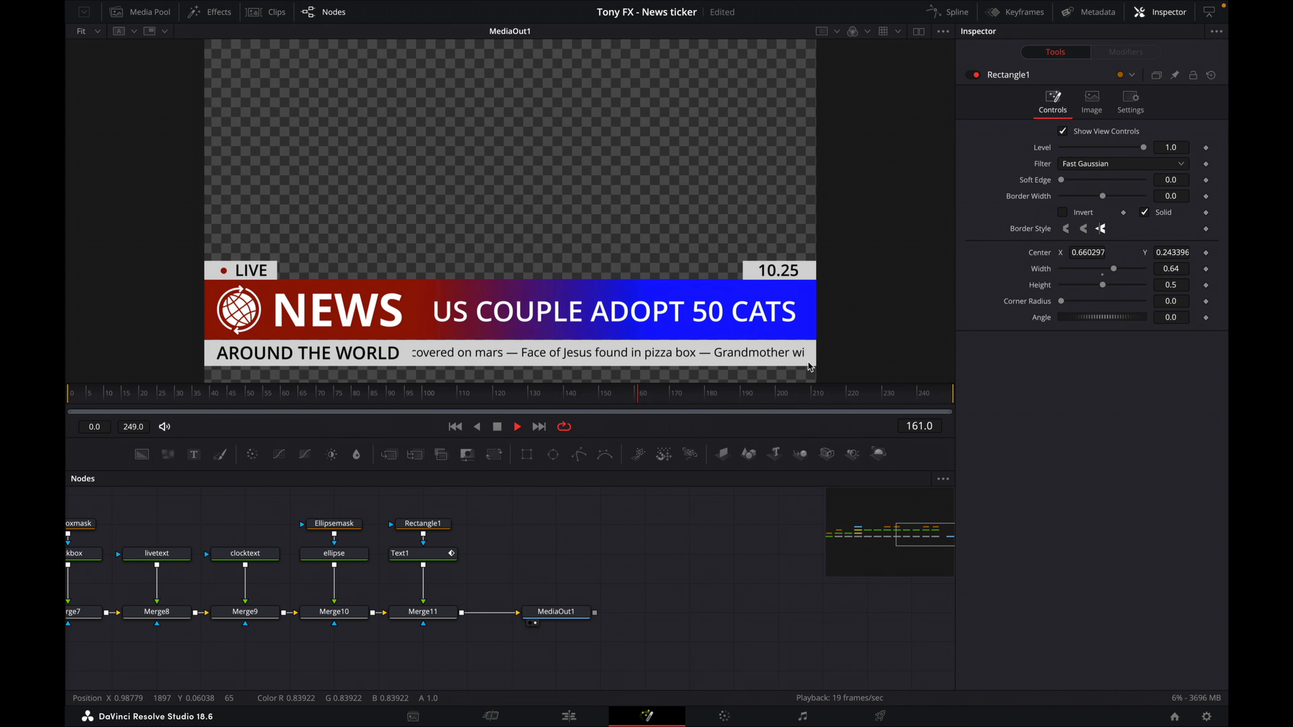
{"action": "left_click", "coordinate": [499, 427]}
Step: Rename the Text1 node as scrollingtext
{"action": "right_click", "coordinate": [433, 554]}
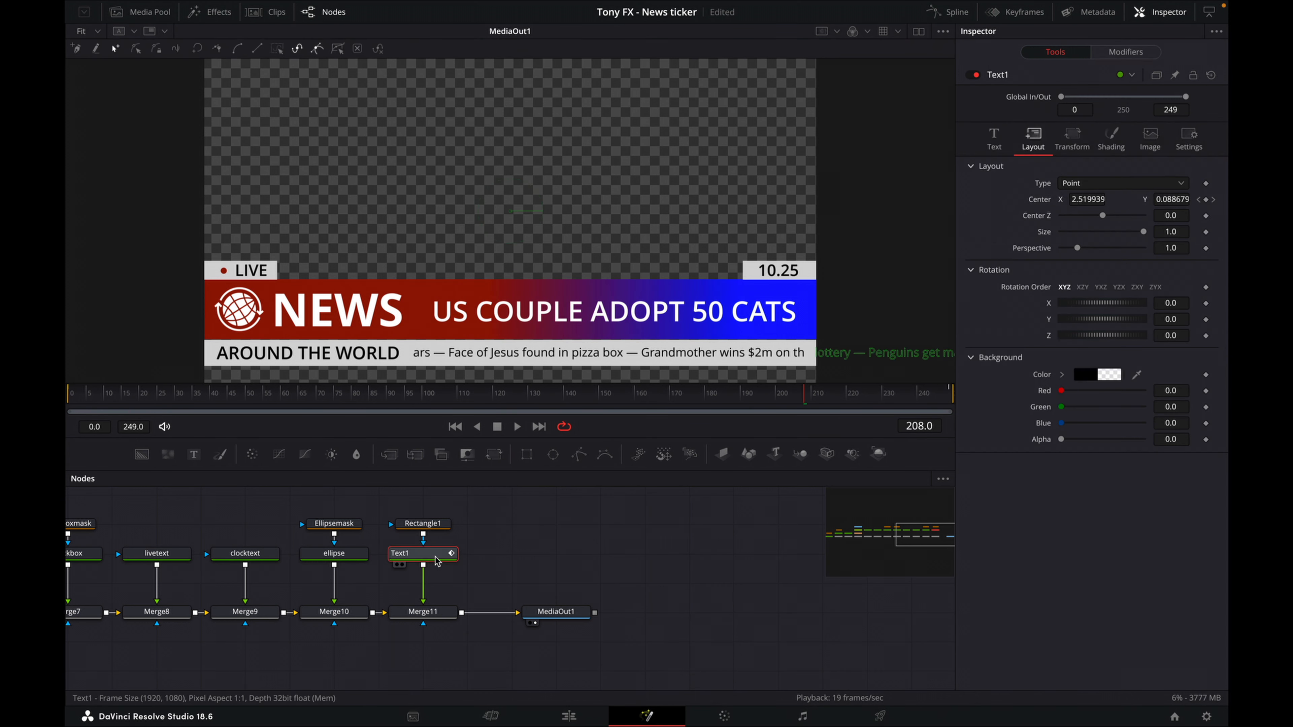
{"action": "left_click", "coordinate": [518, 441]}
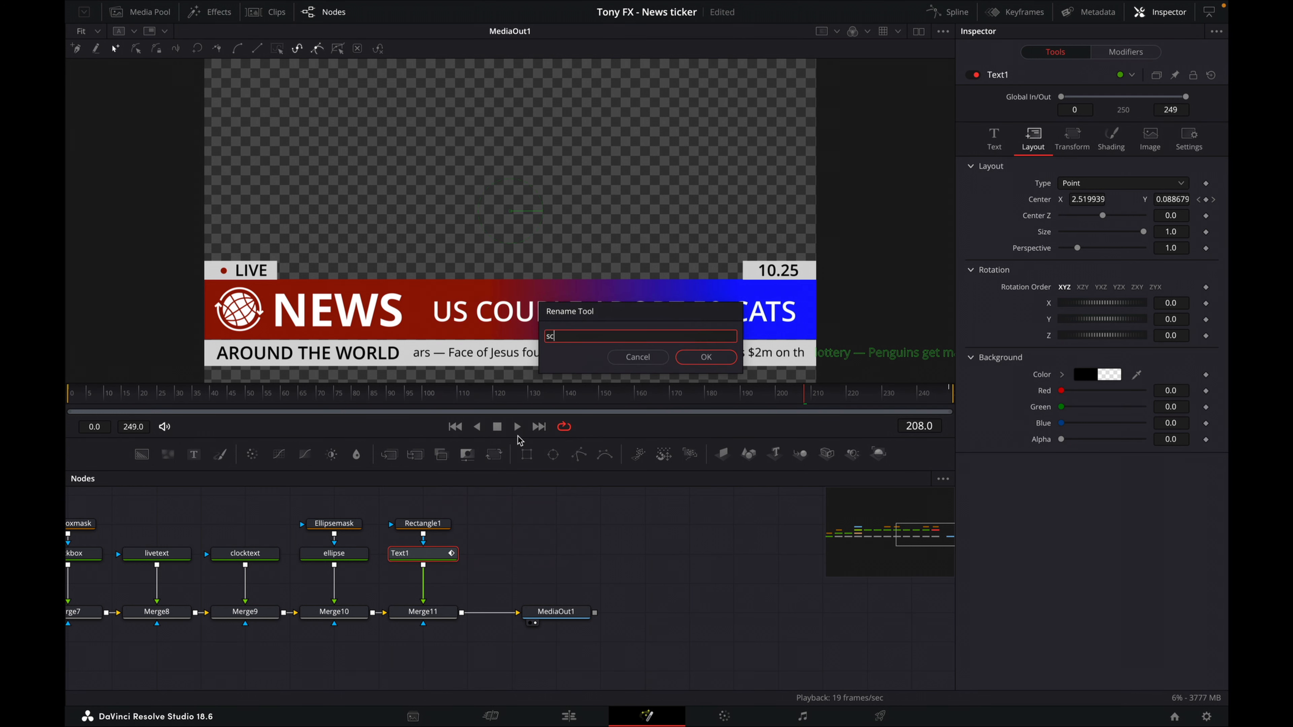
{"action": "type", "text": "scrollingtext"}
{"action": "left_click", "coordinate": [705, 358]}
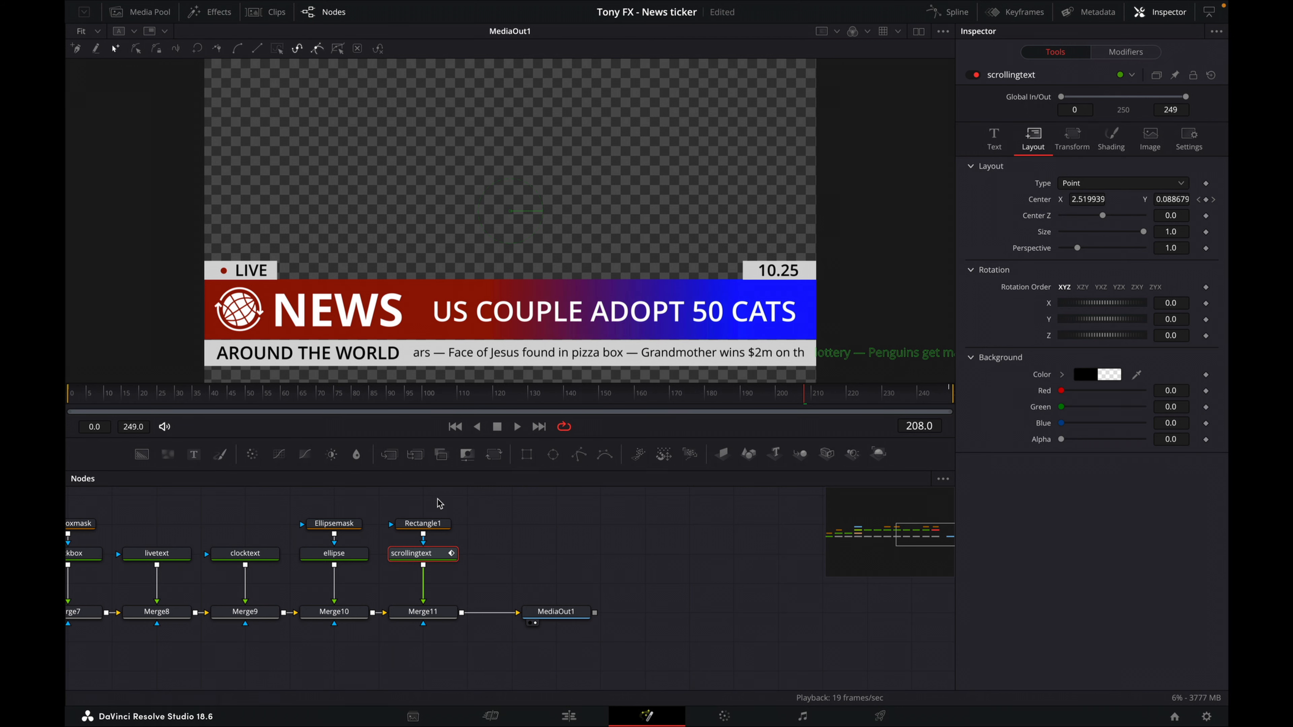
Step: Rename the Rectangle1 mask node as scrollingtextmask
{"action": "left_click", "coordinate": [429, 522]}
{"action": "right_click", "coordinate": [429, 522]}
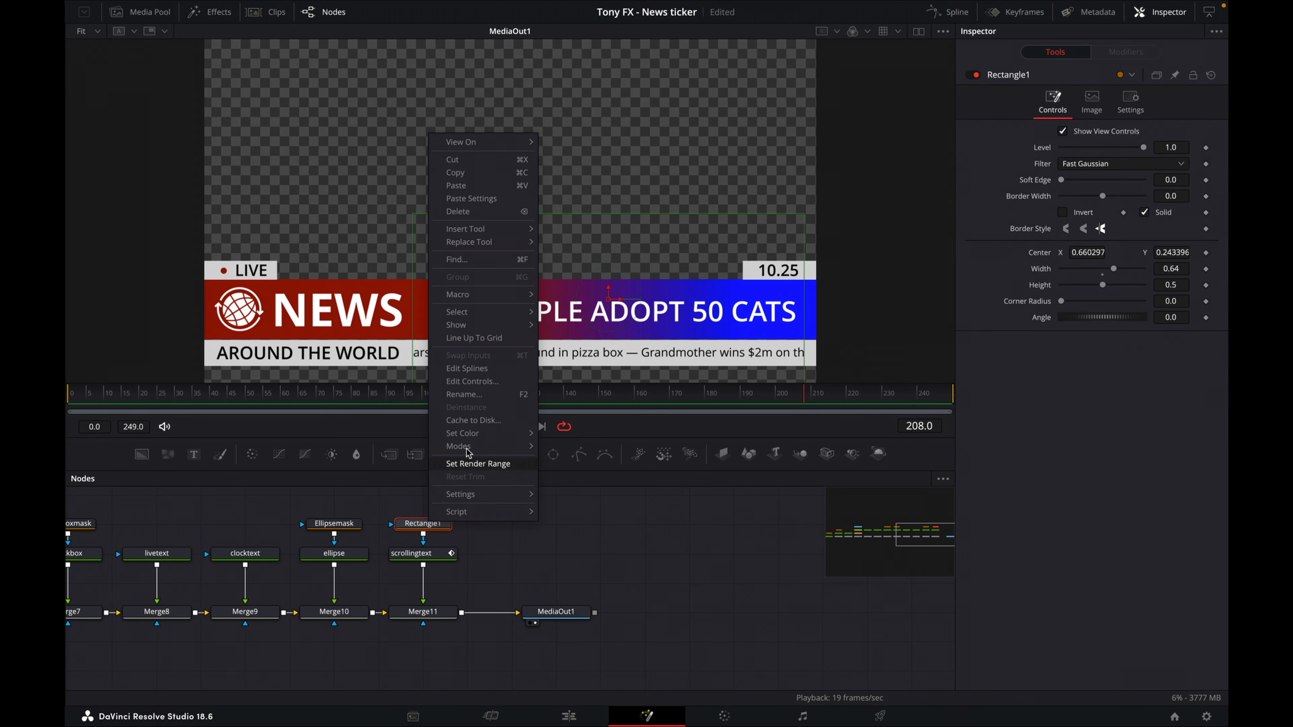
{"action": "left_click", "coordinate": [473, 397]}
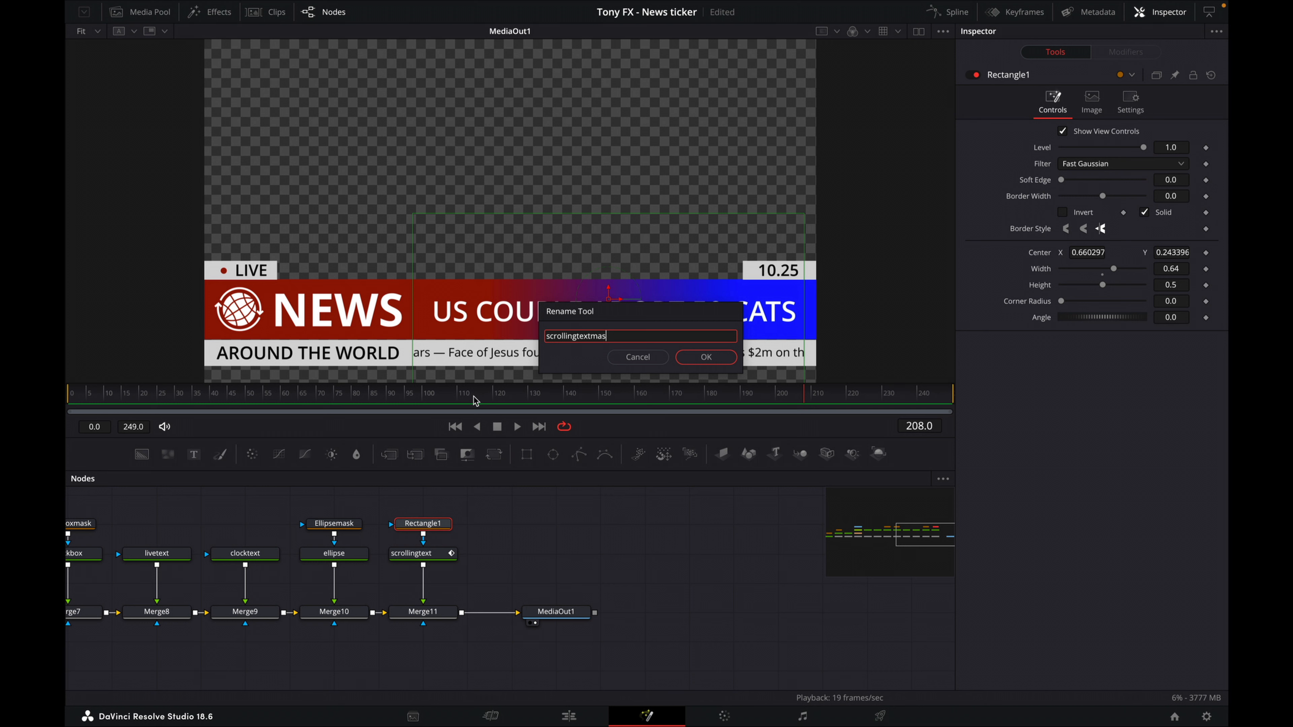
{"action": "type", "text": "scrollingtextmask"}
{"action": "left_click", "coordinate": [707, 358]}
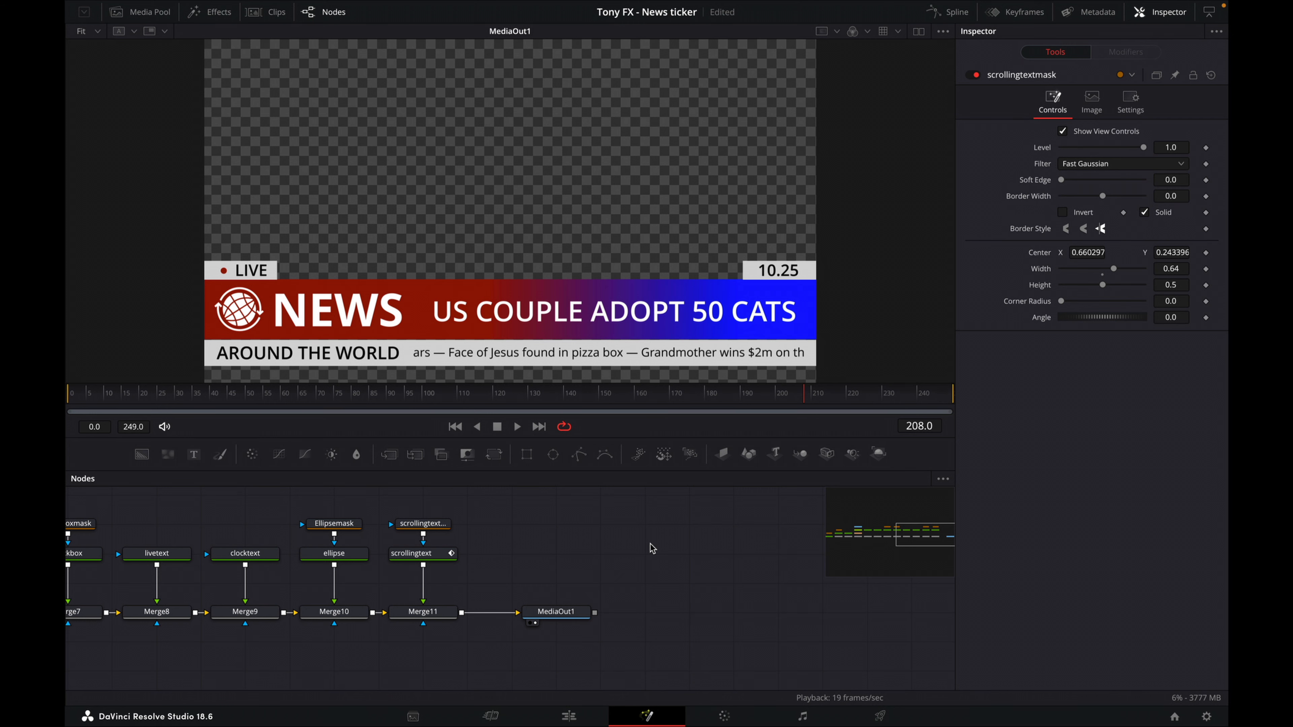
Step: On the edit timeline, move the newsticker clip up to Video 2 and place newsfootage.mov beneath it on Video 1 from the start
{"action": "left_click", "coordinate": [570, 717]}
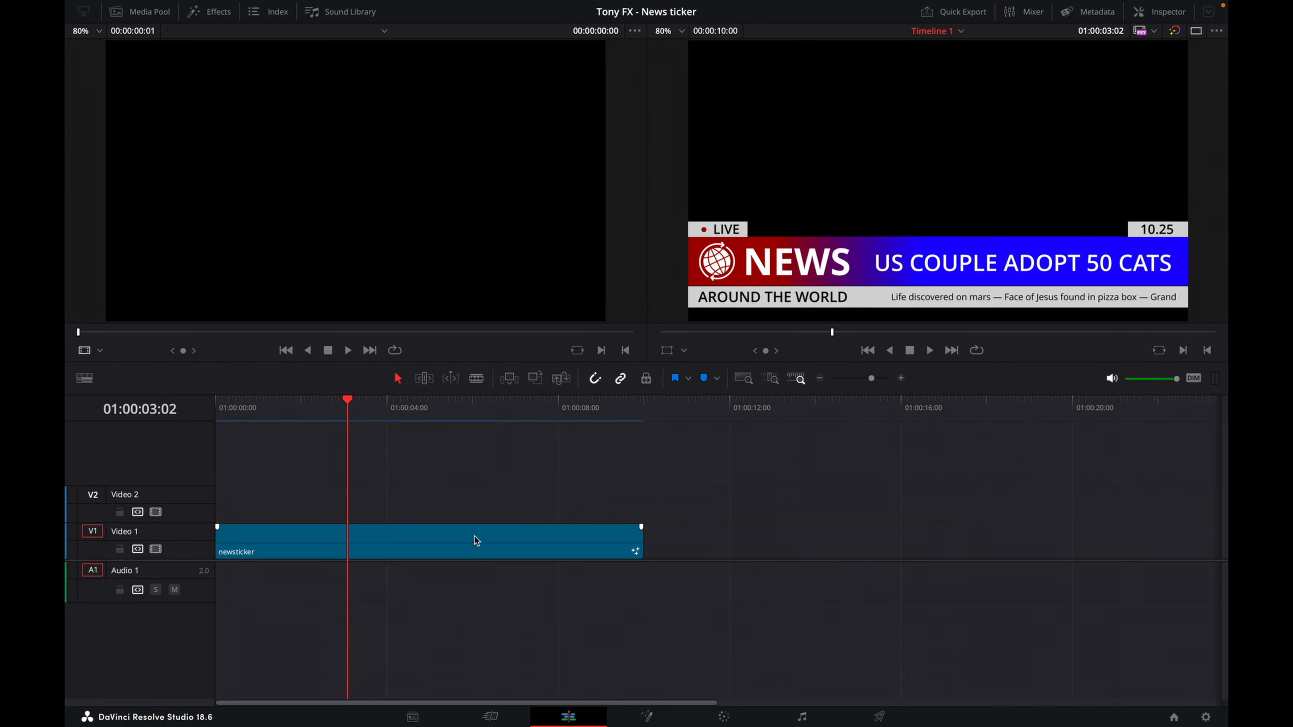
{"action": "left_click_drag", "start_coordinate": [479, 533], "coordinate": [474, 515]}
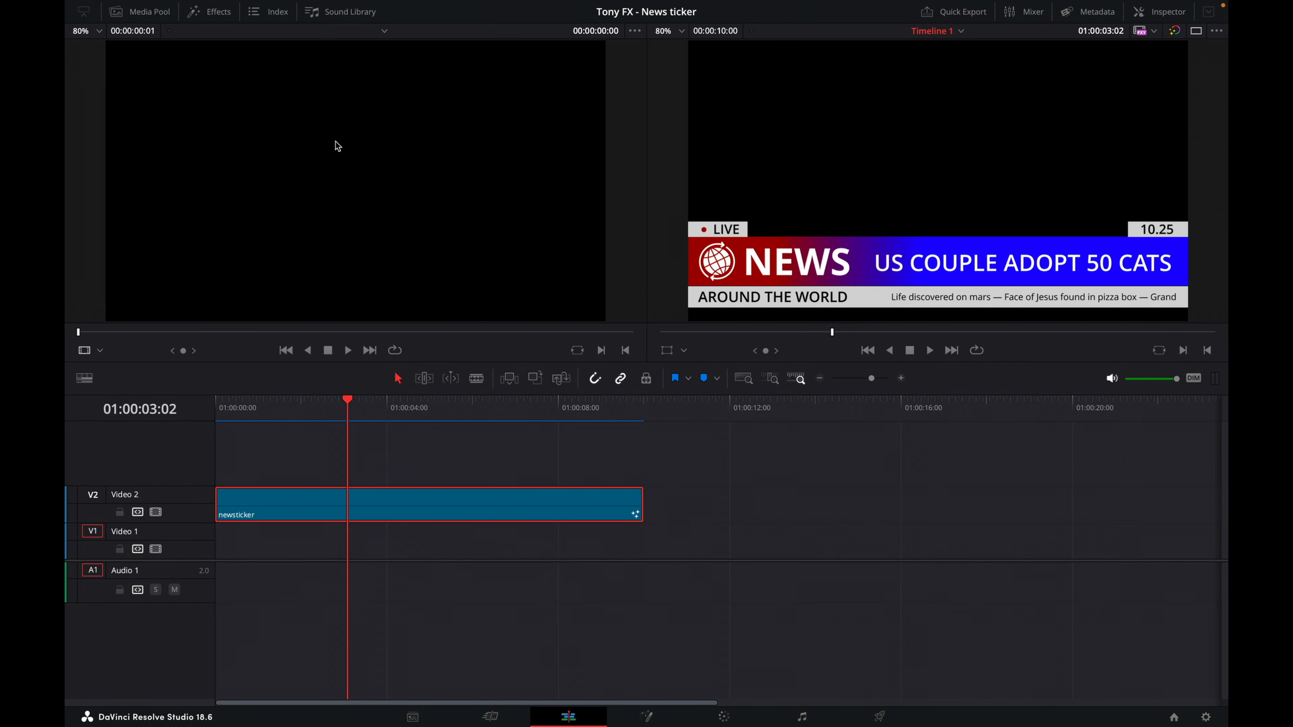
{"action": "left_click", "coordinate": [149, 11]}
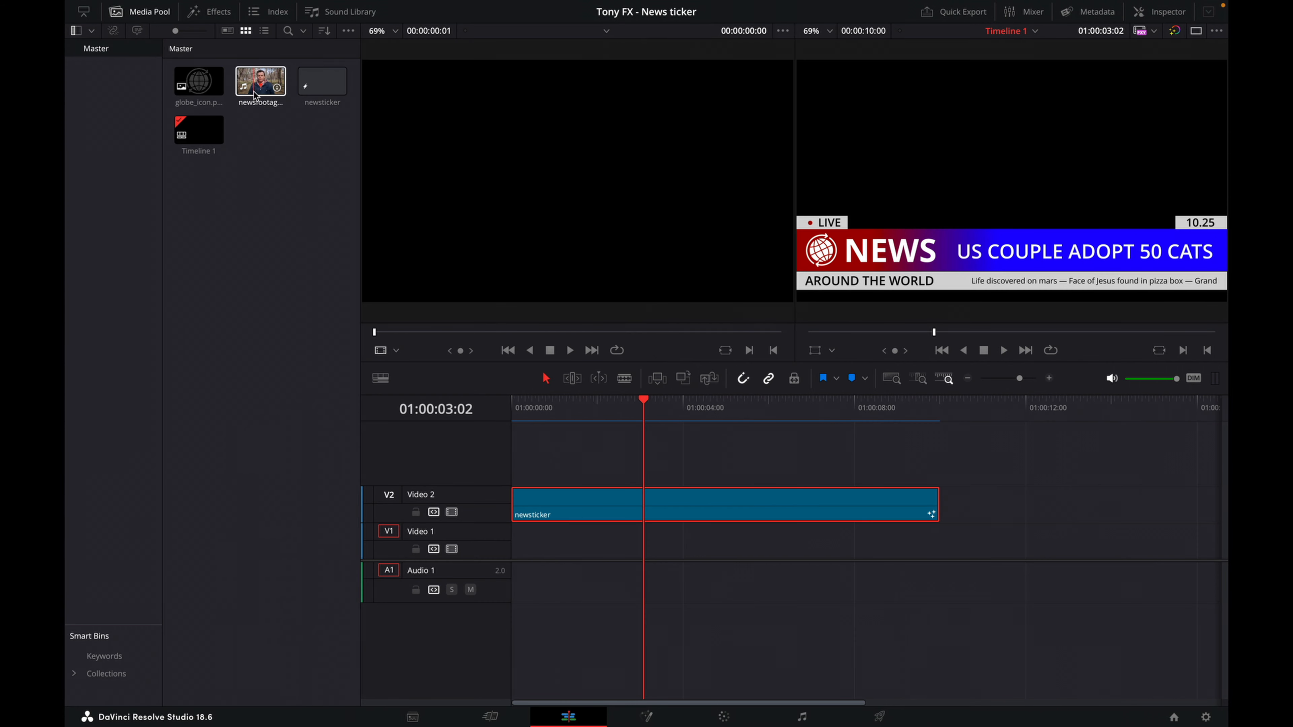
{"action": "left_click_drag", "start_coordinate": [254, 92], "coordinate": [586, 586]}
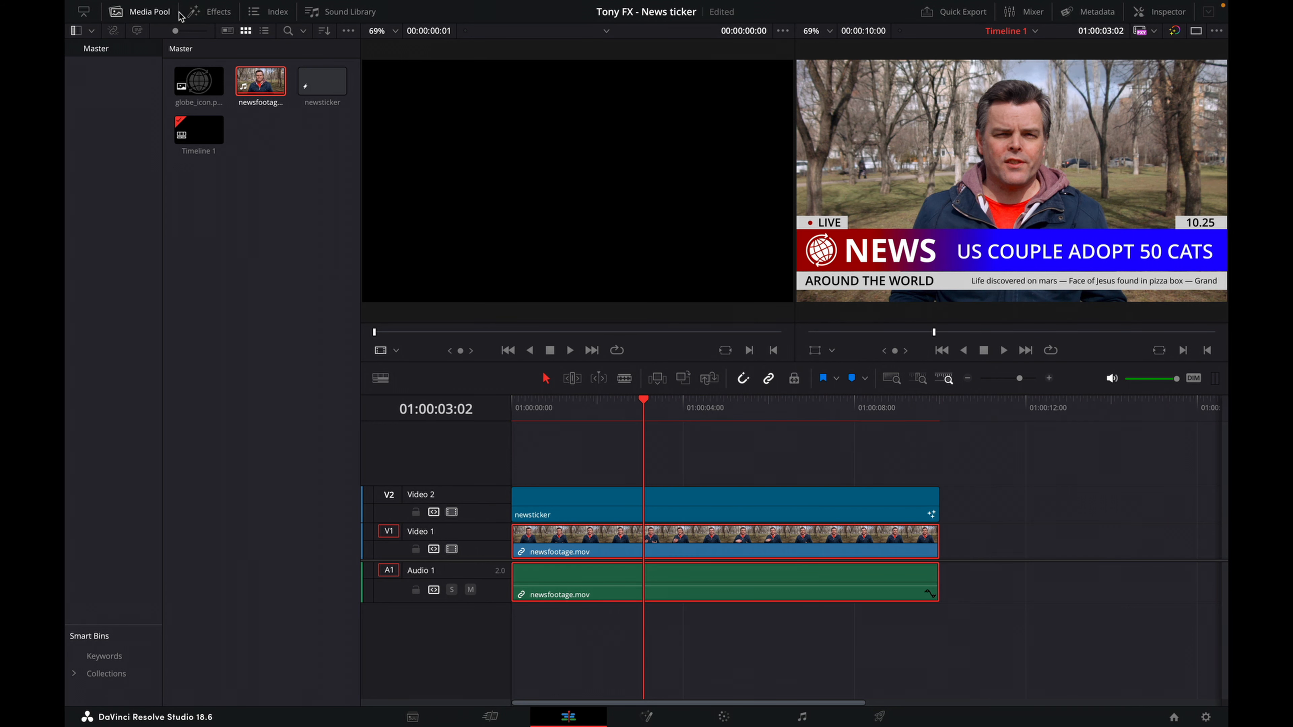
{"action": "left_click", "coordinate": [161, 12]}
Step: Play the timeline from the beginning to preview the news ticker over the footage, and replay it from the start
{"action": "left_click_drag", "start_coordinate": [375, 411], "coordinate": [139, 411]}
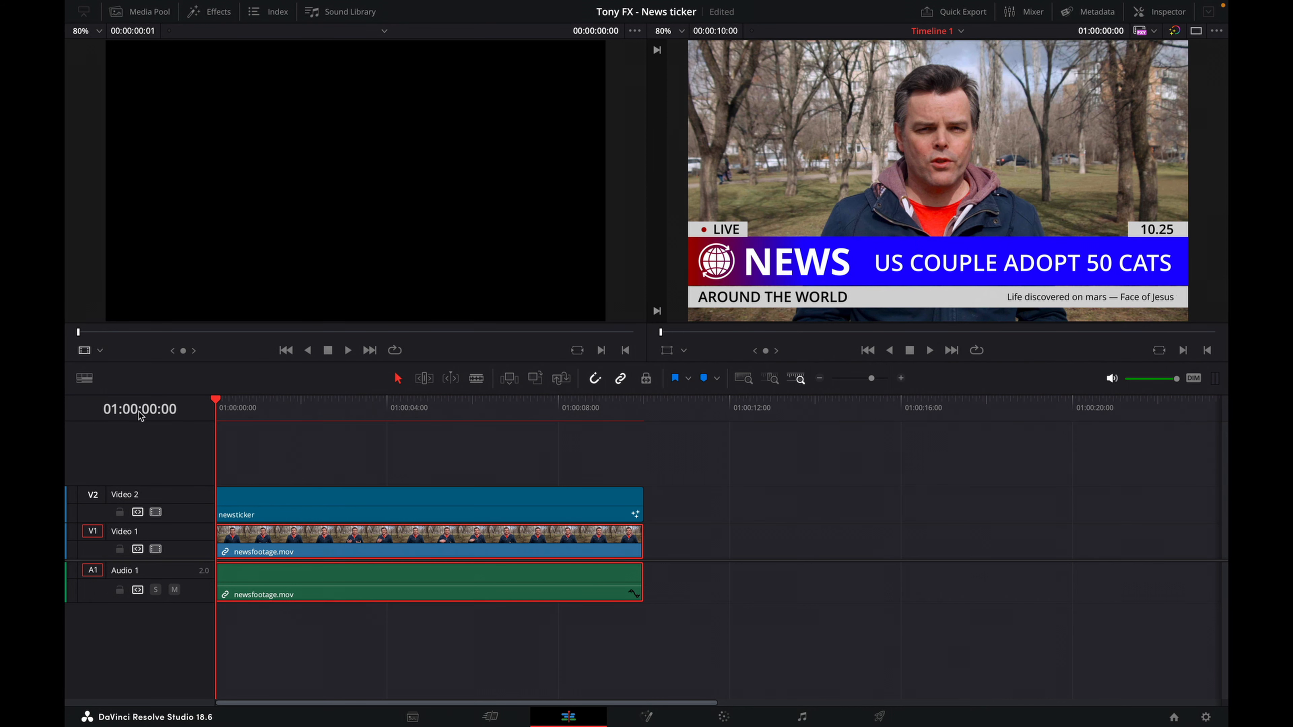
{"action": "key", "text": "space"}
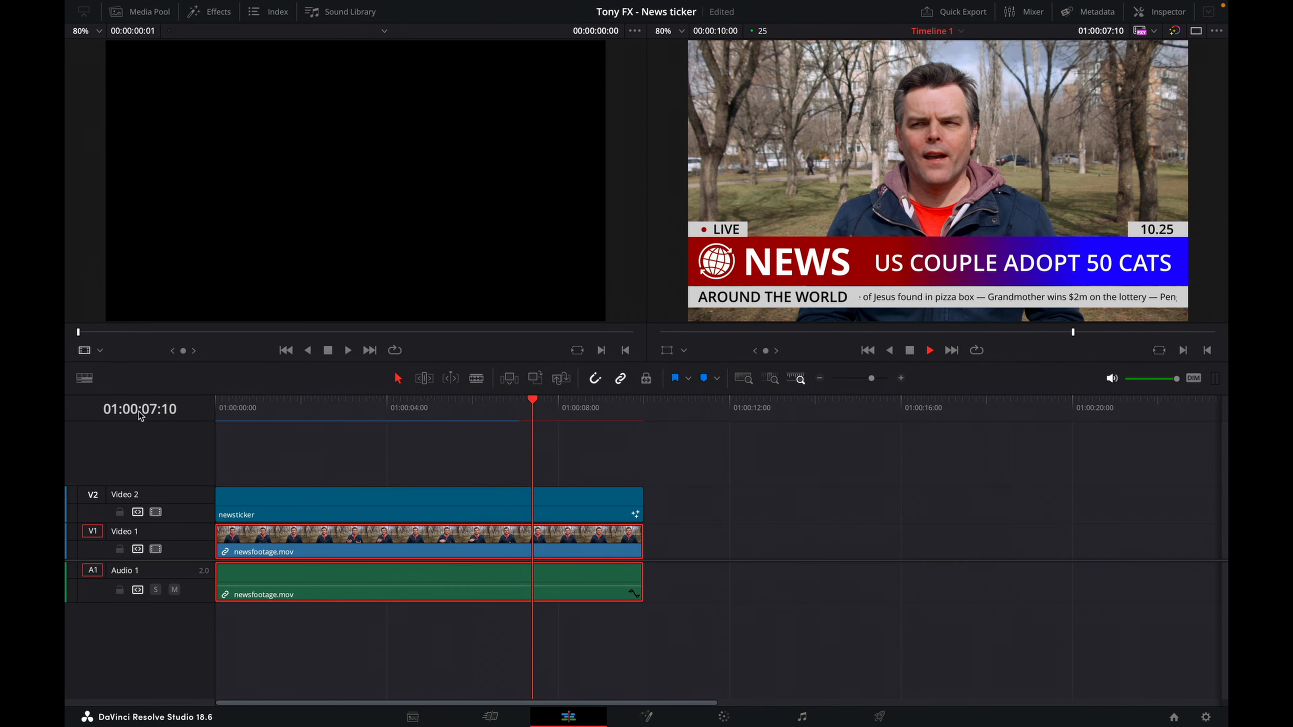
{"action": "left_click_drag", "start_coordinate": [254, 416], "coordinate": [188, 416]}
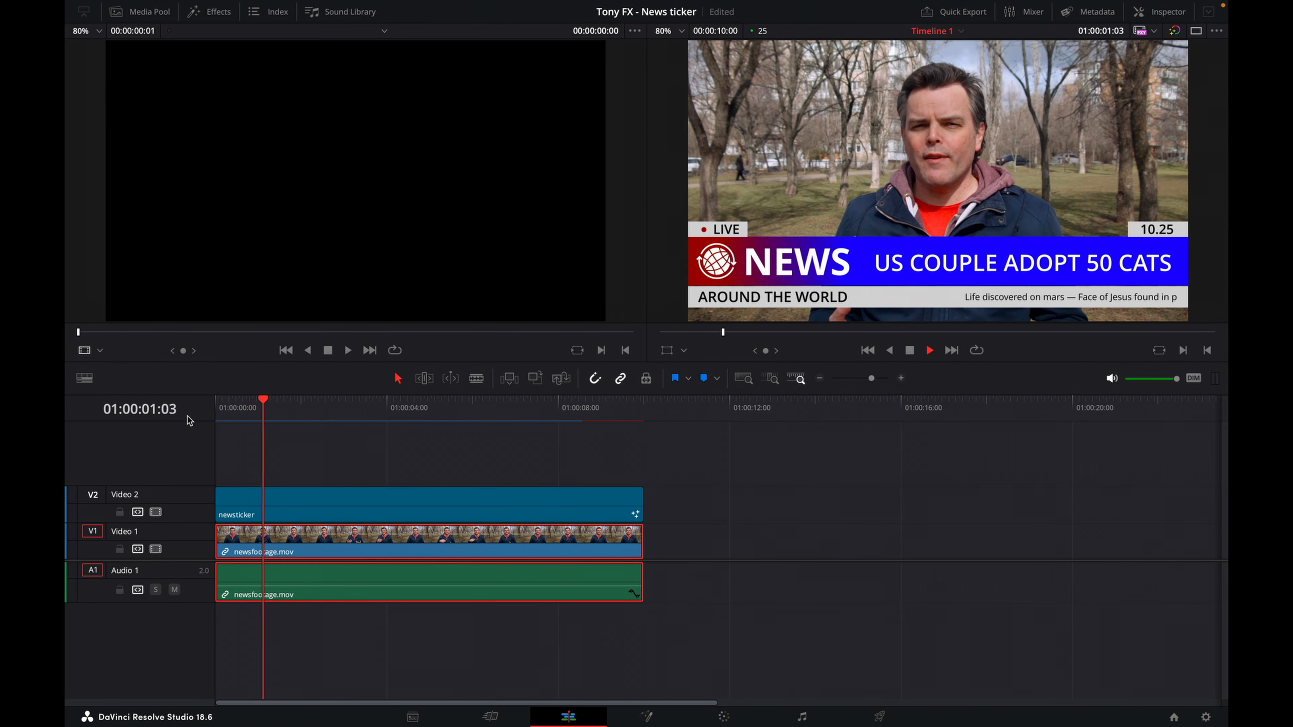